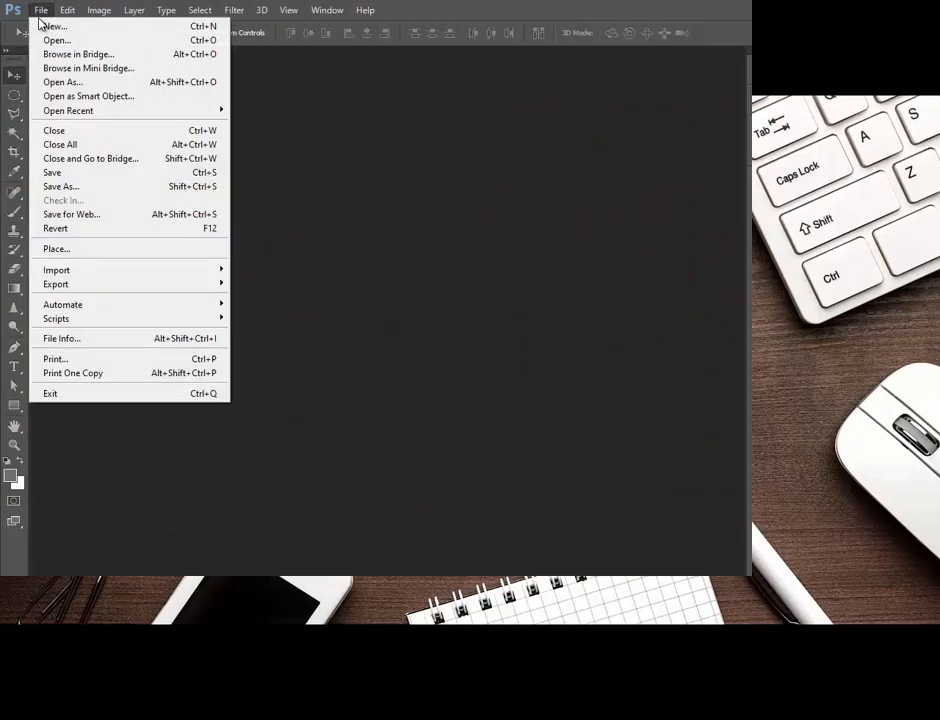
Create a new document 14 inches wide and 10 inches high at 200 pixels/inch in CMYK Color mode
{"action": "left_click", "coordinate": [50, 28]}
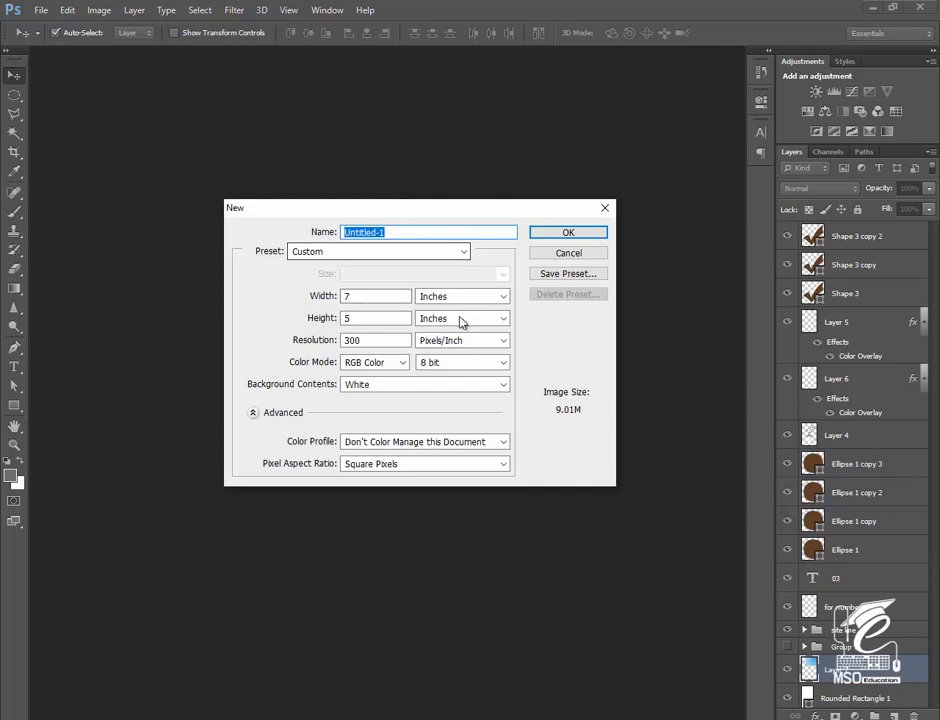
{"action": "left_click", "coordinate": [357, 296]}
{"action": "left_click_drag", "start_coordinate": [357, 296], "coordinate": [325, 298]}
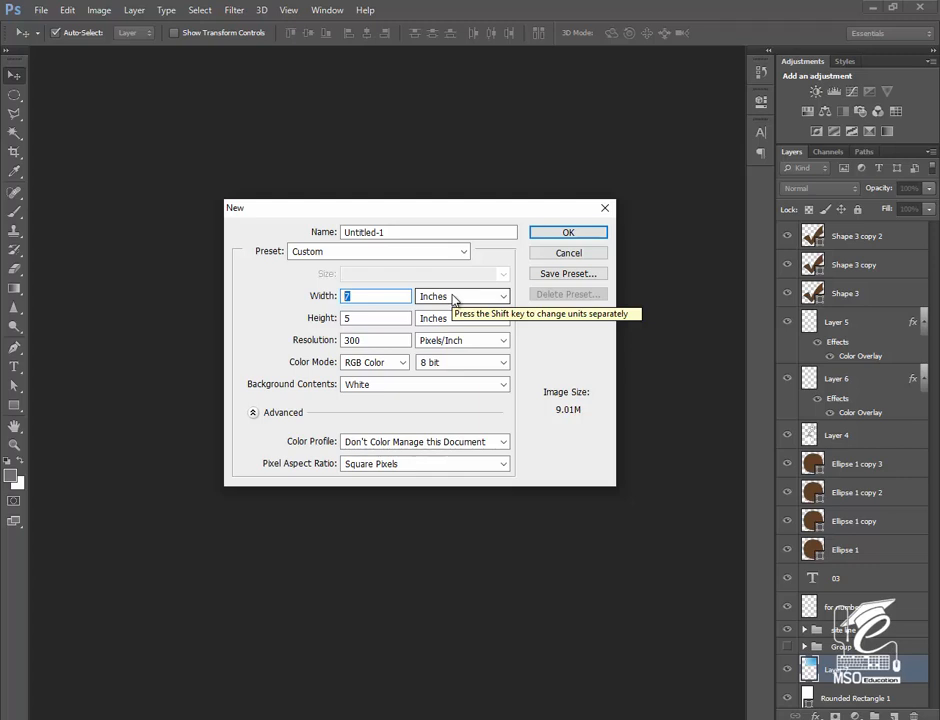
{"action": "type", "text": "14"}
{"action": "key", "text": "Tab"}
{"action": "key", "text": "Tab"}
{"action": "type", "text": "10"}
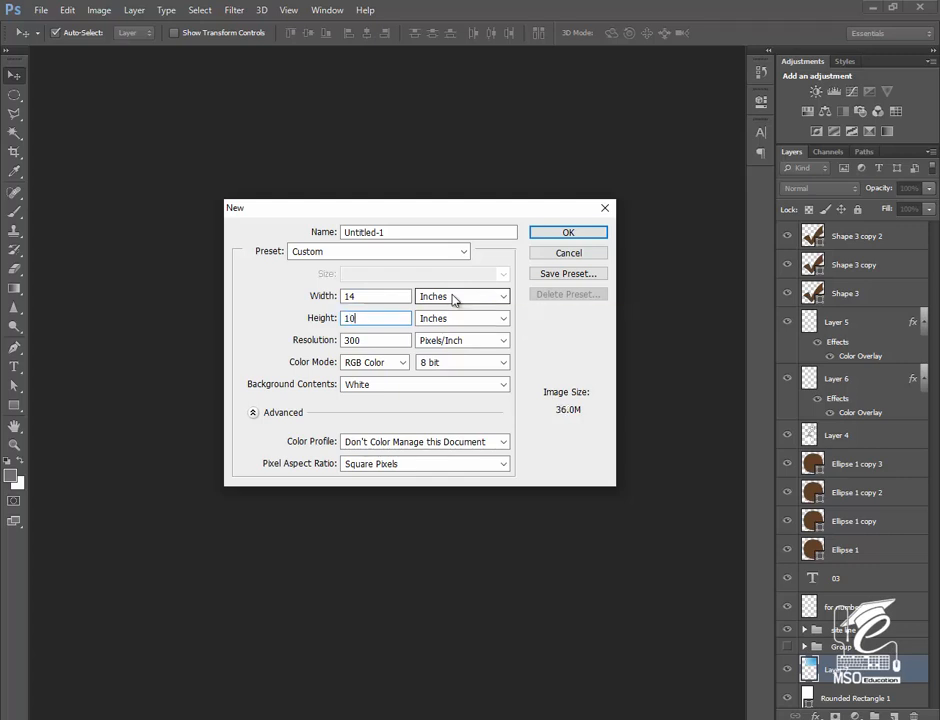
{"action": "key", "text": "Tab"}
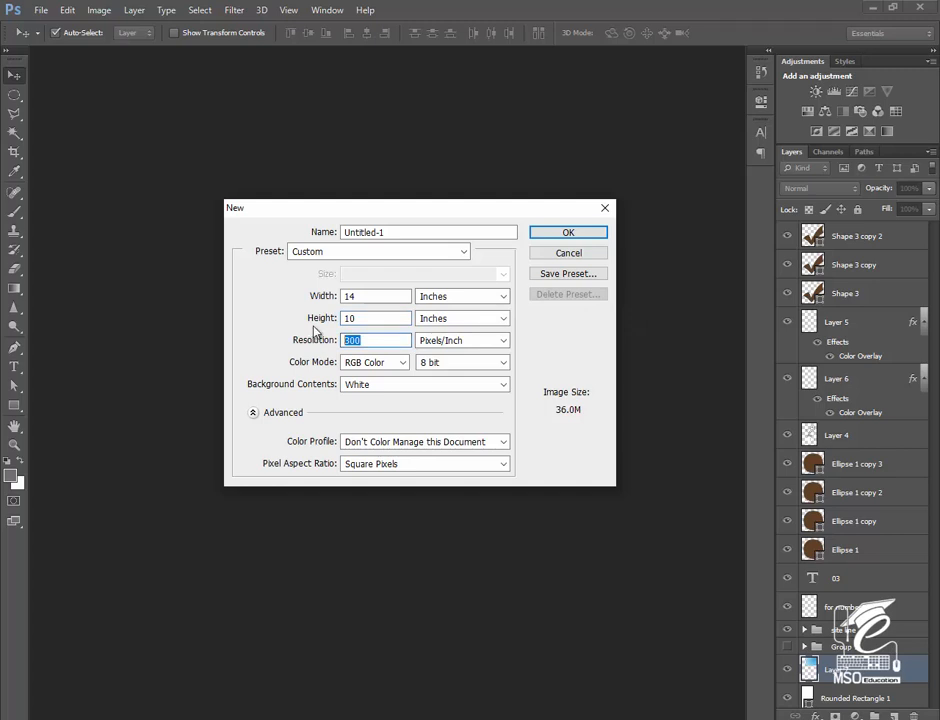
{"action": "type", "text": "200"}
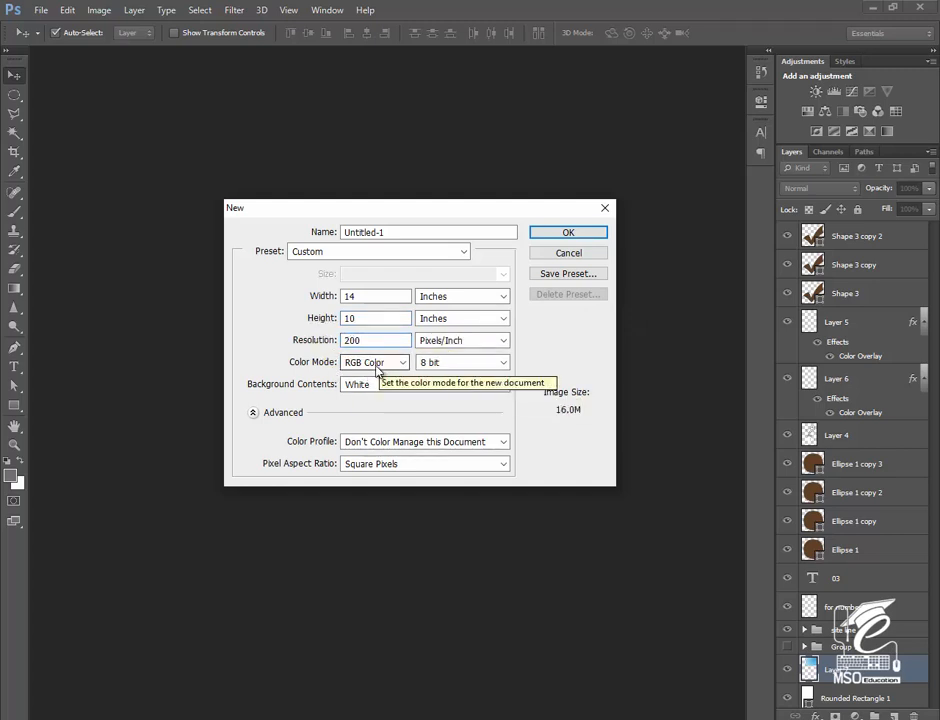
{"action": "left_click", "coordinate": [398, 362]}
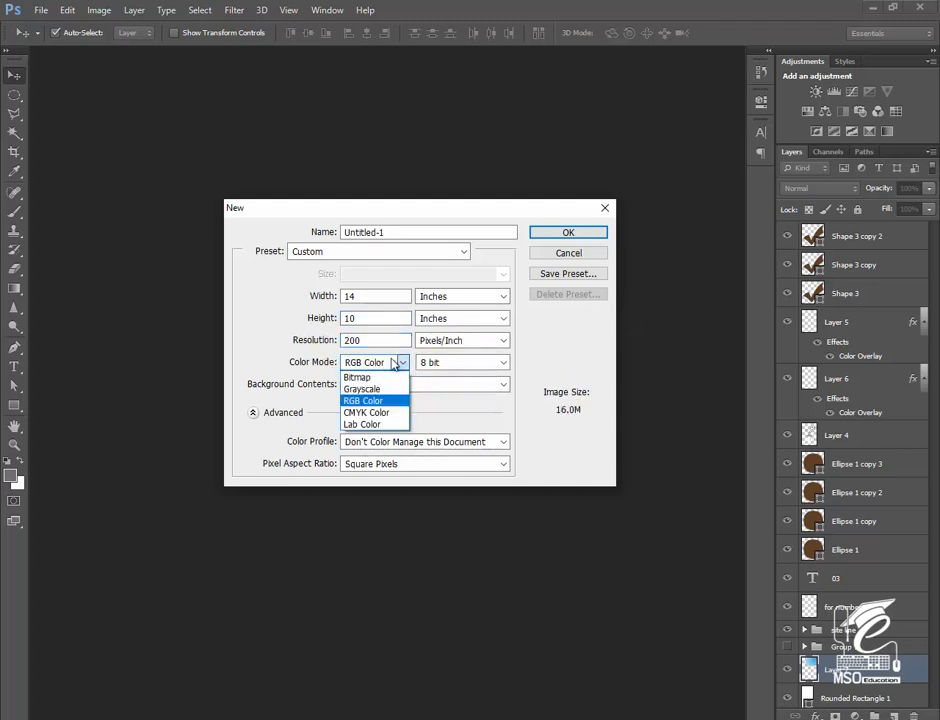
{"action": "left_click", "coordinate": [368, 412]}
{"action": "left_click", "coordinate": [566, 234]}
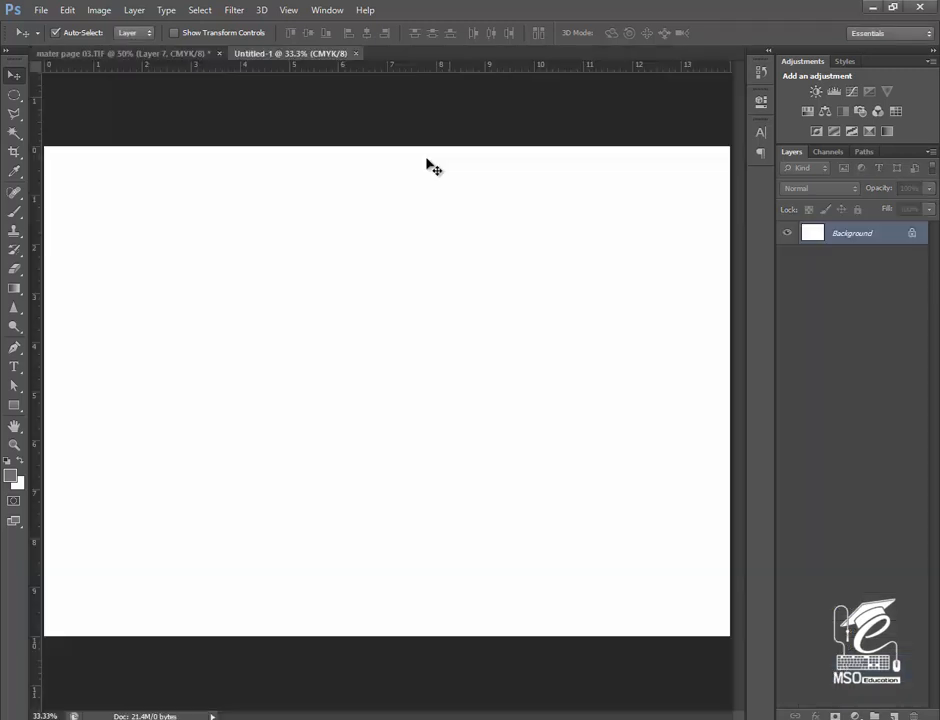
Draw a long horizontal rectangle shape about 1572 × 100 px near the upper part of the canvas
{"action": "key", "text": "ctrl+minus"}
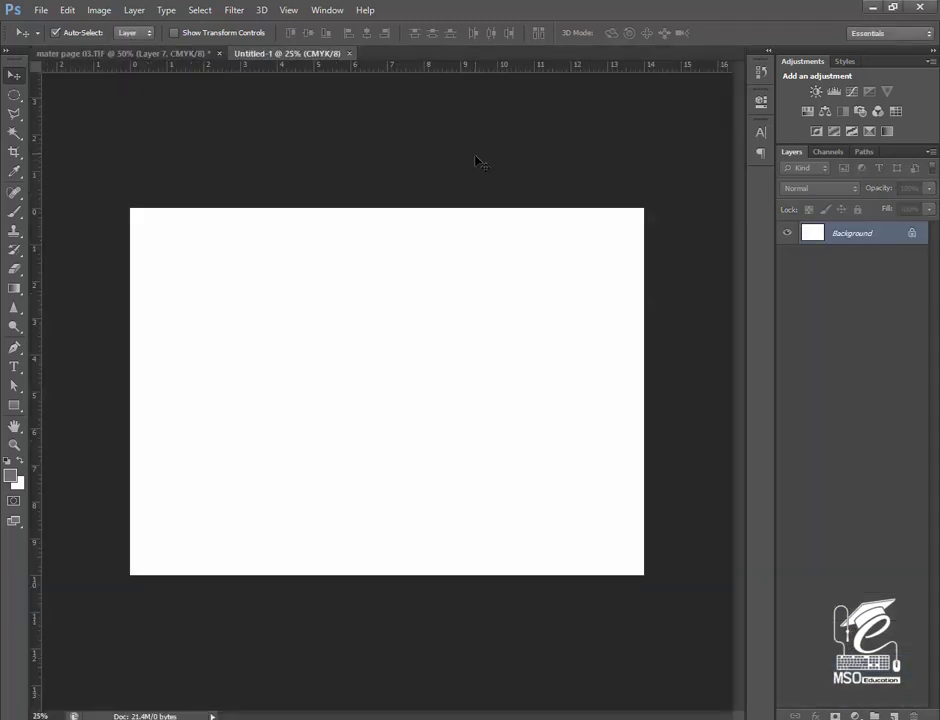
{"action": "key", "text": "ctrl+plus"}
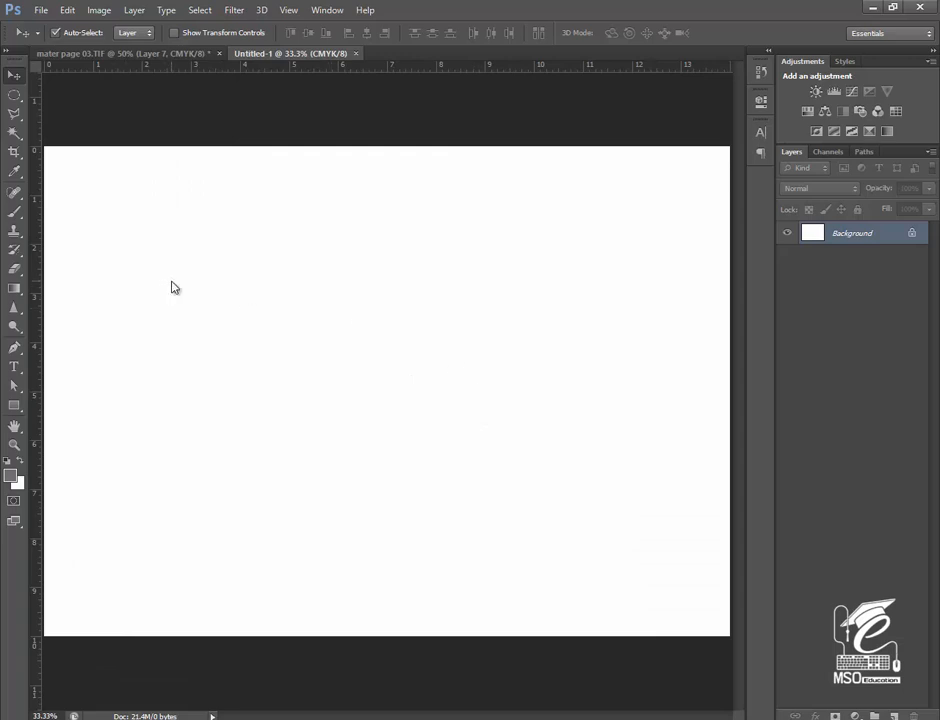
{"action": "left_click", "coordinate": [14, 405]}
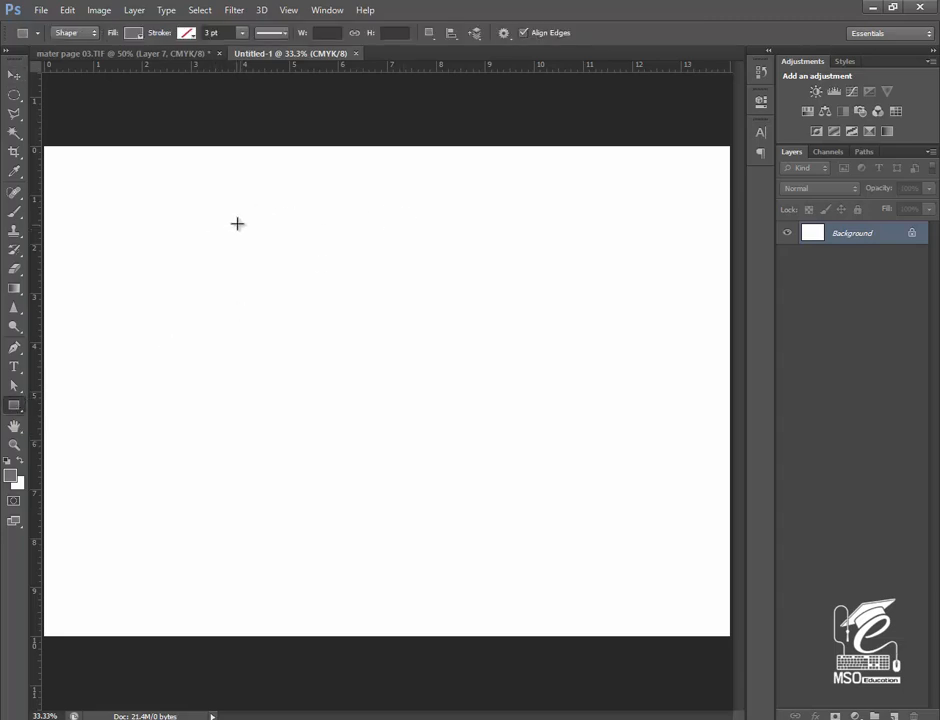
{"action": "left_click_drag", "start_coordinate": [237, 223], "coordinate": [621, 247]}
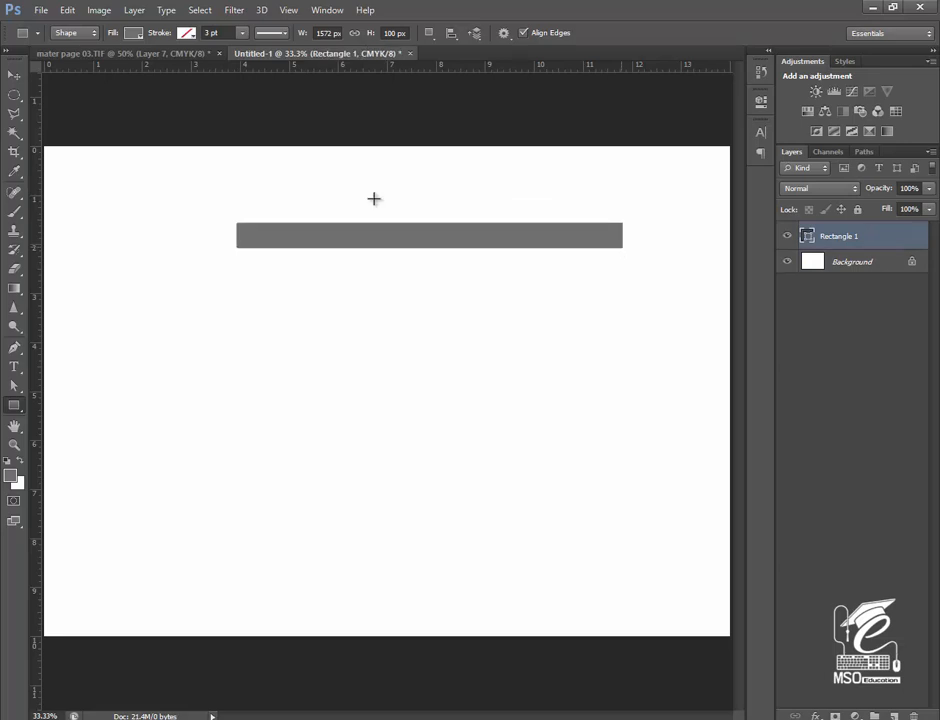
Switch the rectangle's fill to a linear gradient and set its black starting colour stop to beige #beb2a7
{"action": "left_click", "coordinate": [134, 33]}
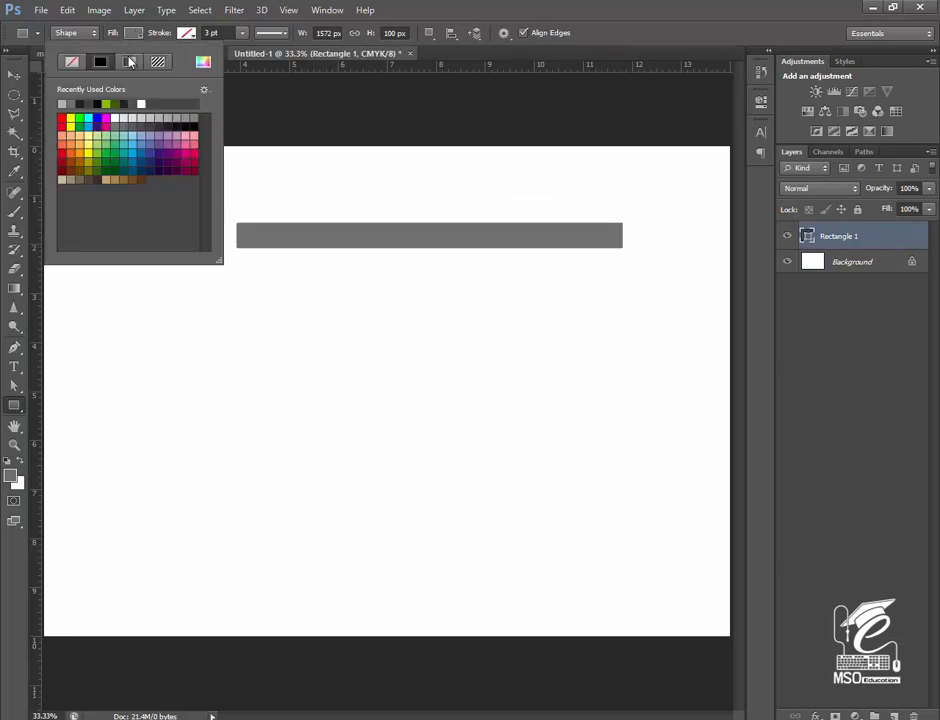
{"action": "left_click", "coordinate": [129, 63]}
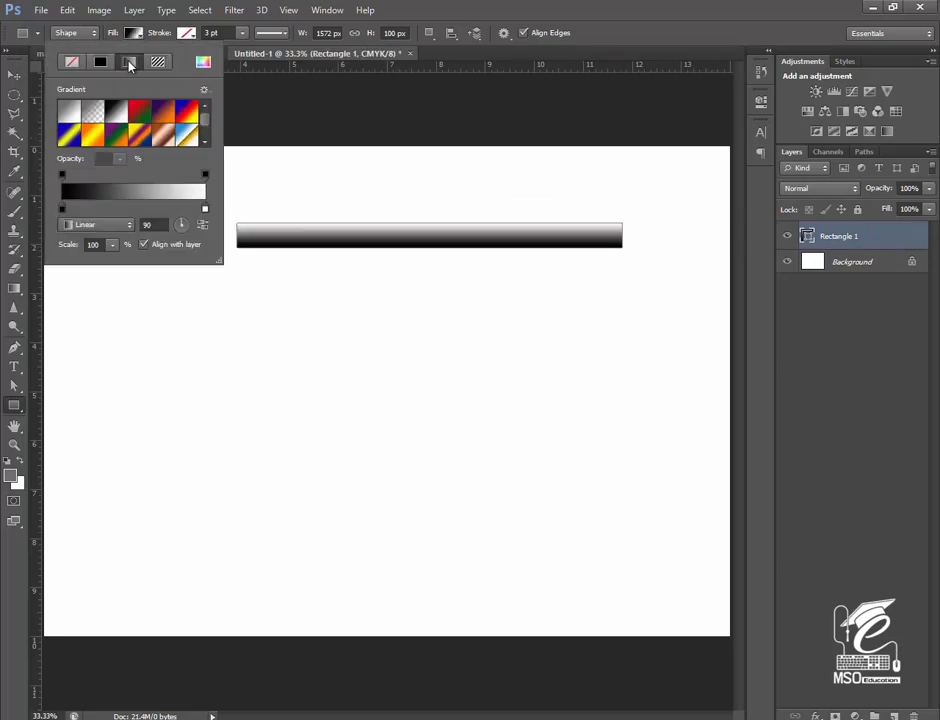
{"action": "double_click", "coordinate": [63, 210]}
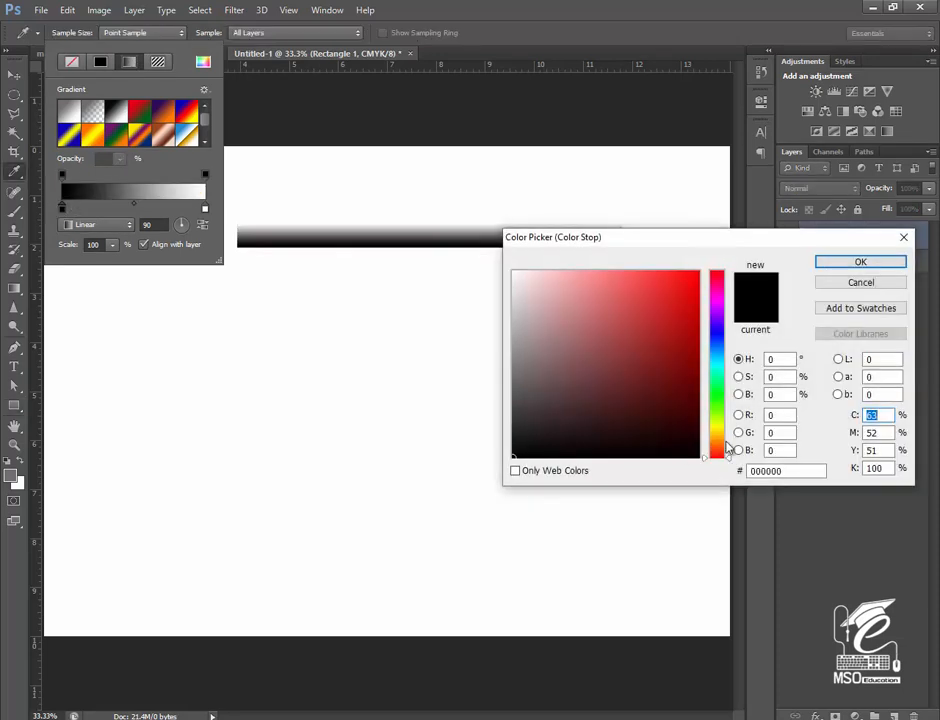
{"action": "left_click_drag", "start_coordinate": [727, 449], "coordinate": [729, 443]}
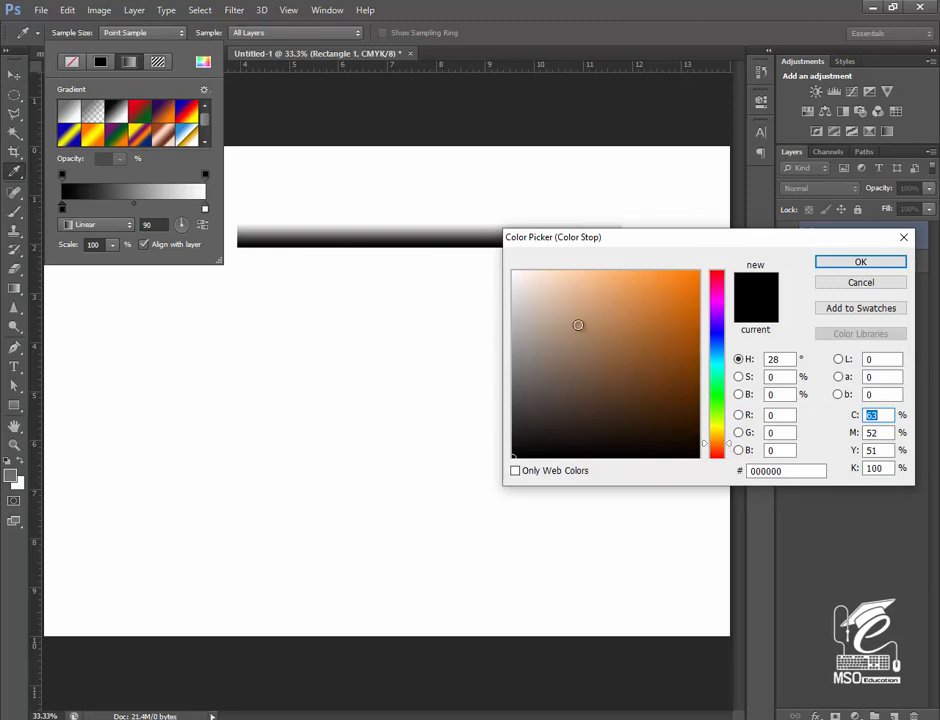
{"action": "left_click", "coordinate": [535, 318]}
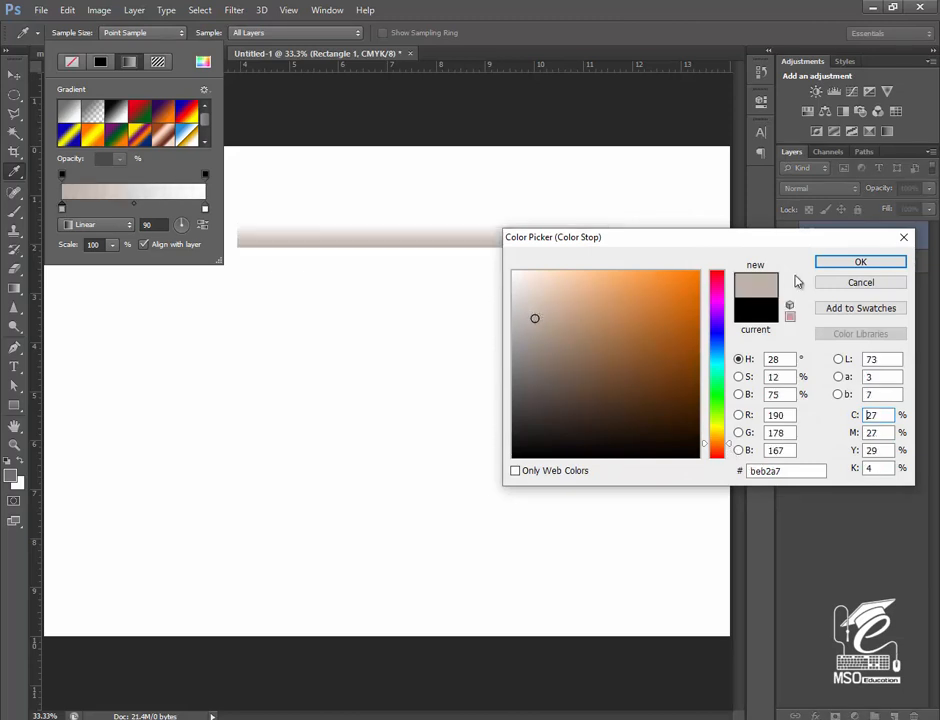
{"action": "left_click", "coordinate": [828, 265]}
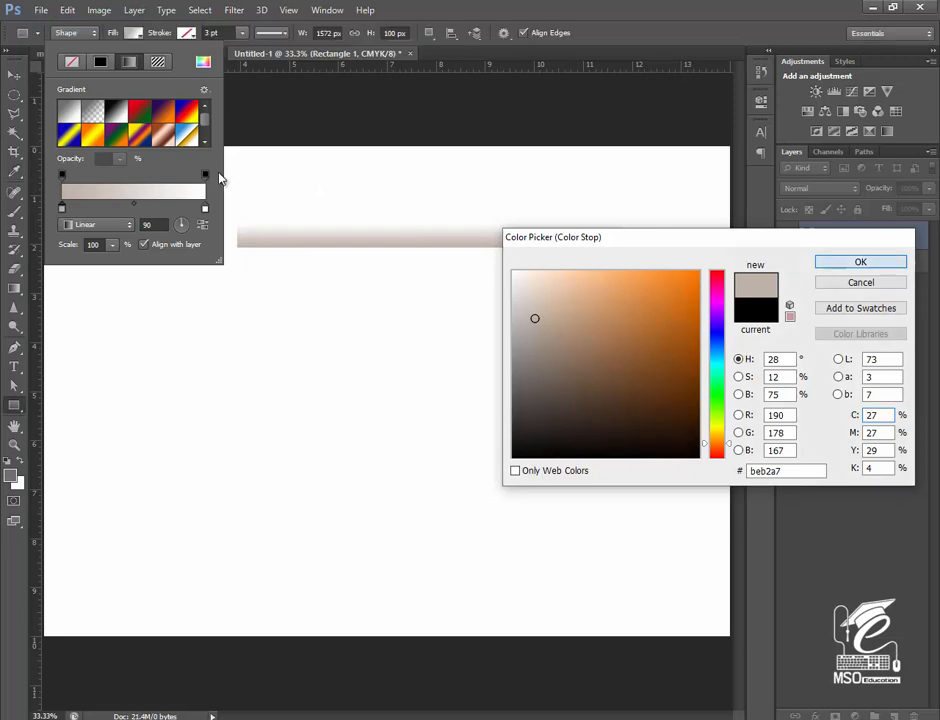
Set the gradient's white end stop to #bfb2a8 by sampling the beige from the bar
{"action": "double_click", "coordinate": [205, 207]}
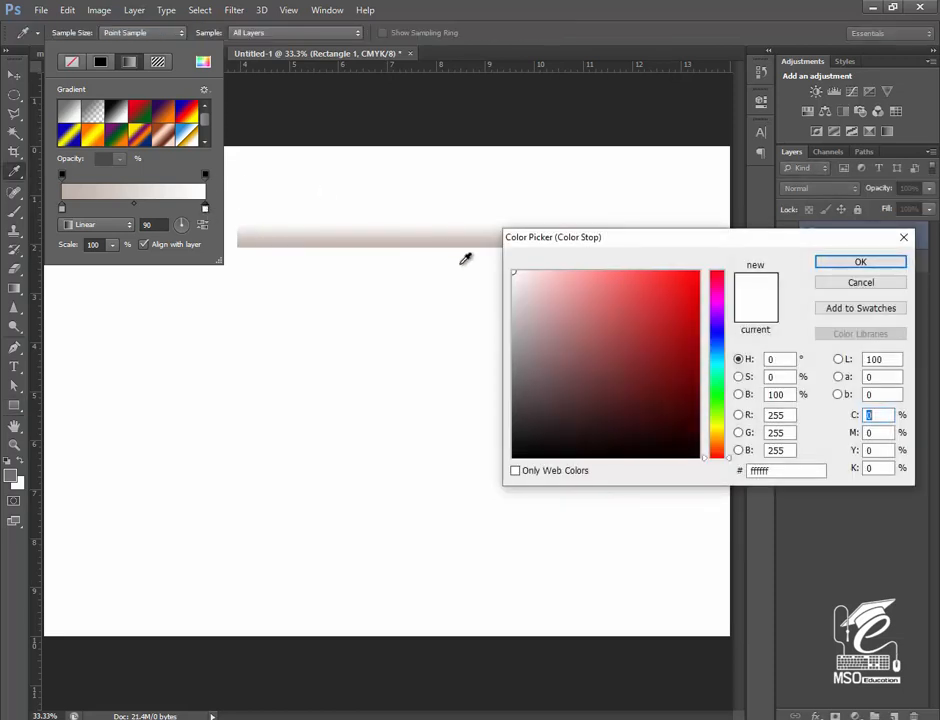
{"action": "left_click", "coordinate": [450, 239]}
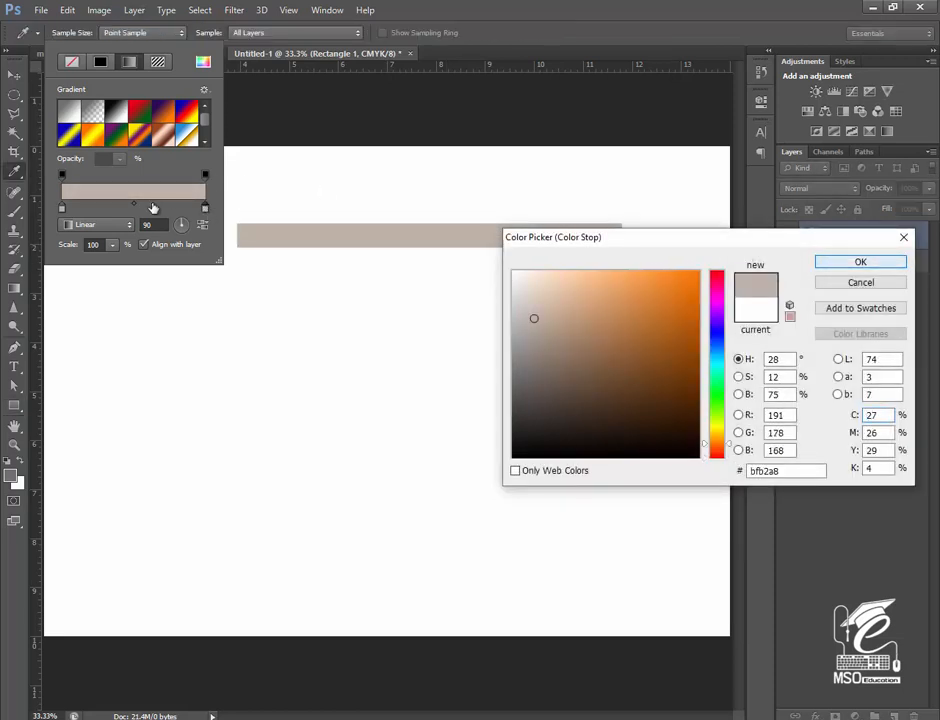
{"action": "left_click", "coordinate": [835, 265]}
Add a colour stop at 50% of the bar's gradient, set it to light cream #e9e2d9, and apply the gradient
{"action": "left_click", "coordinate": [129, 192]}
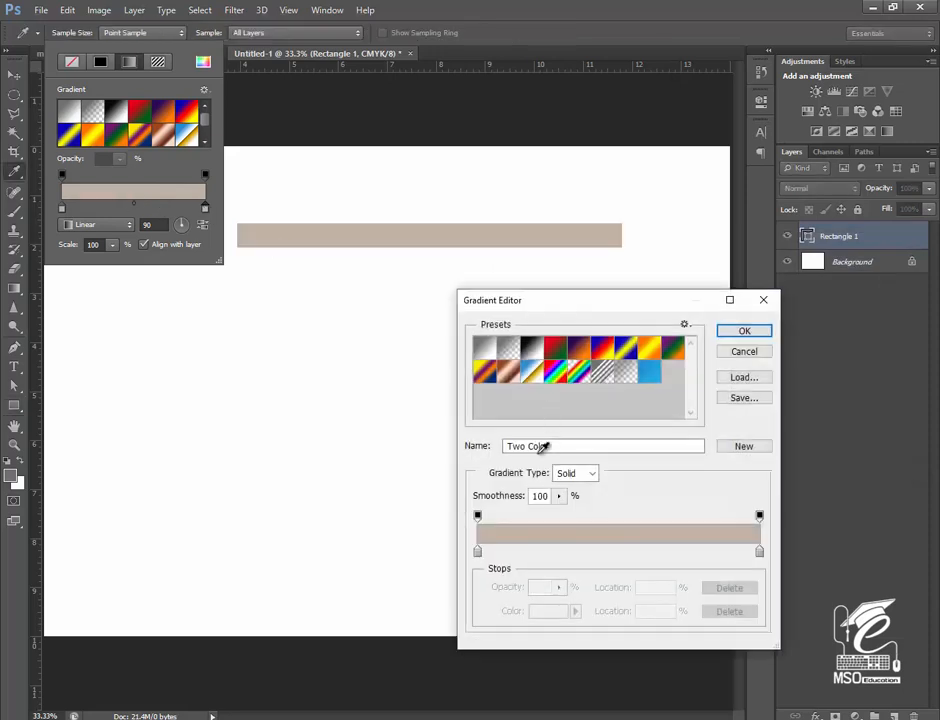
{"action": "left_click", "coordinate": [621, 549]}
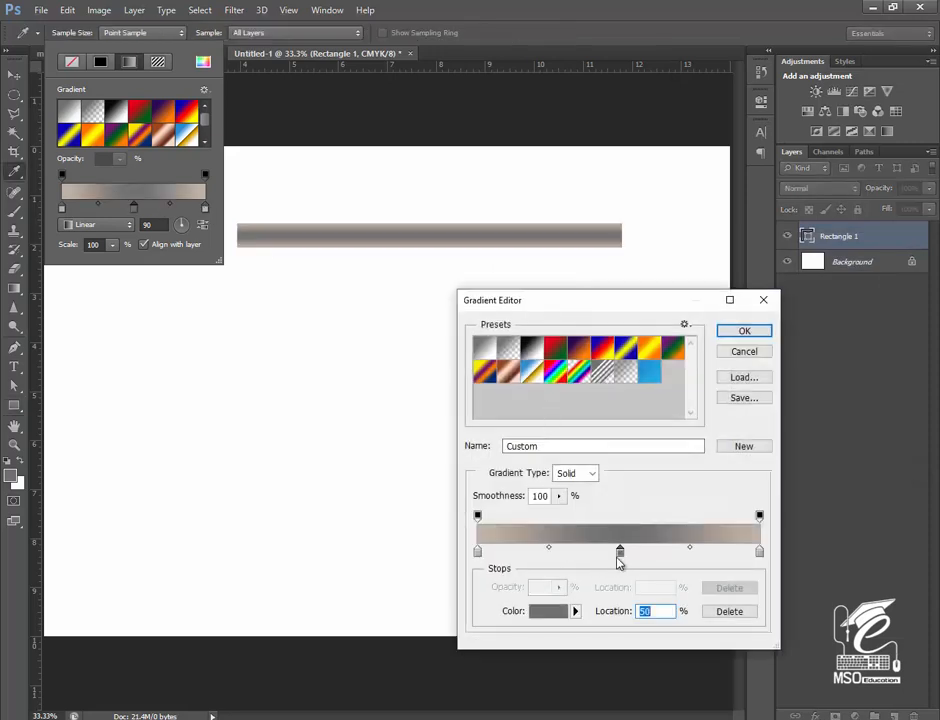
{"action": "double_click", "coordinate": [620, 552]}
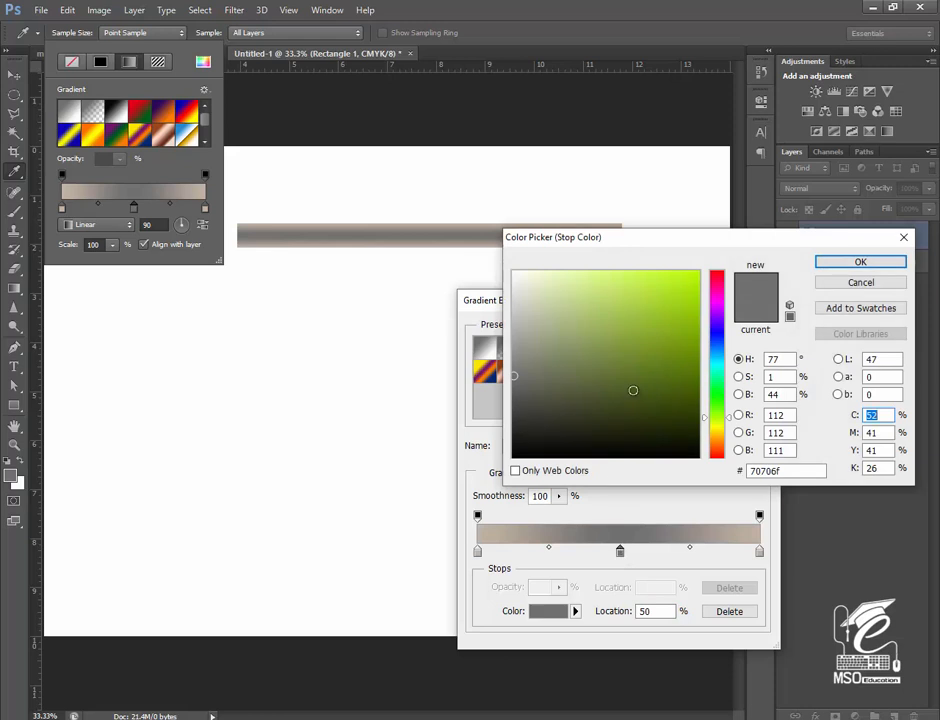
{"action": "left_click", "coordinate": [390, 234]}
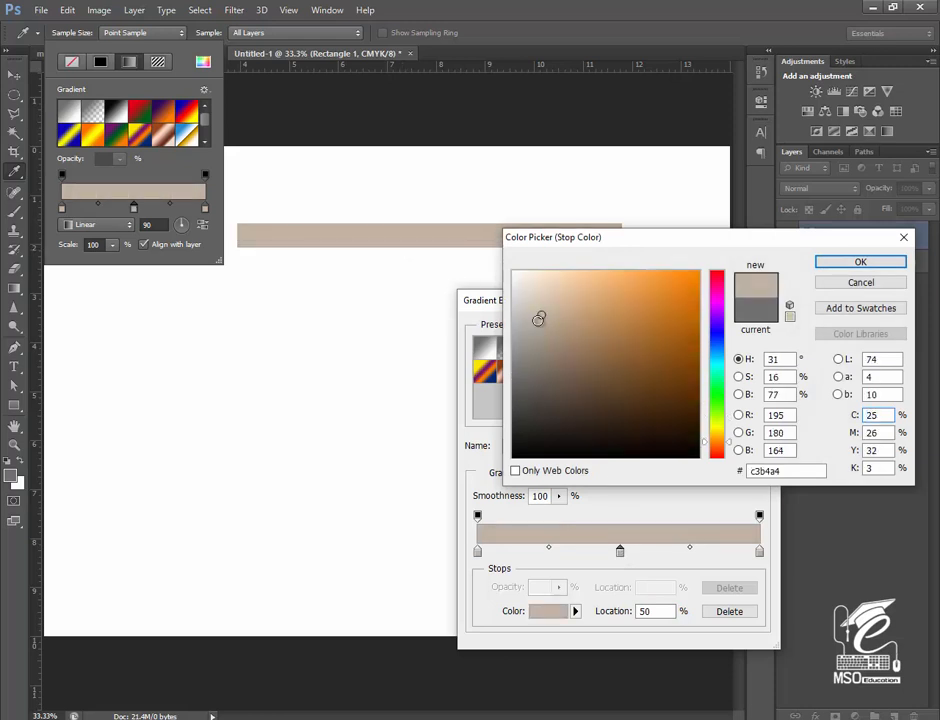
{"action": "left_click", "coordinate": [533, 297]}
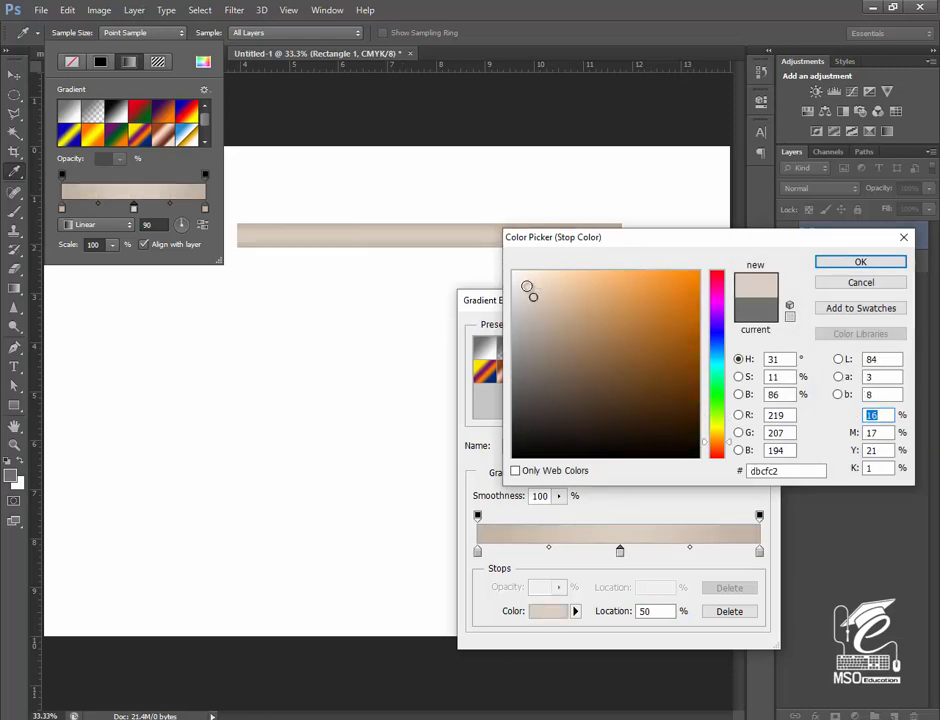
{"action": "left_click", "coordinate": [524, 287]}
{"action": "left_click", "coordinate": [524, 287]}
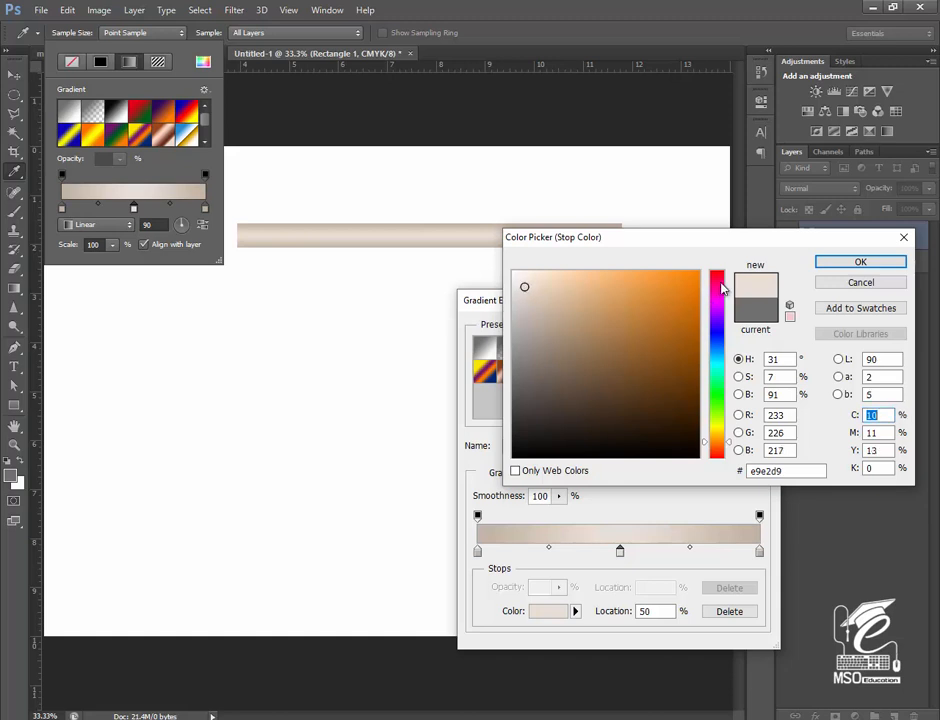
{"action": "left_click", "coordinate": [840, 262]}
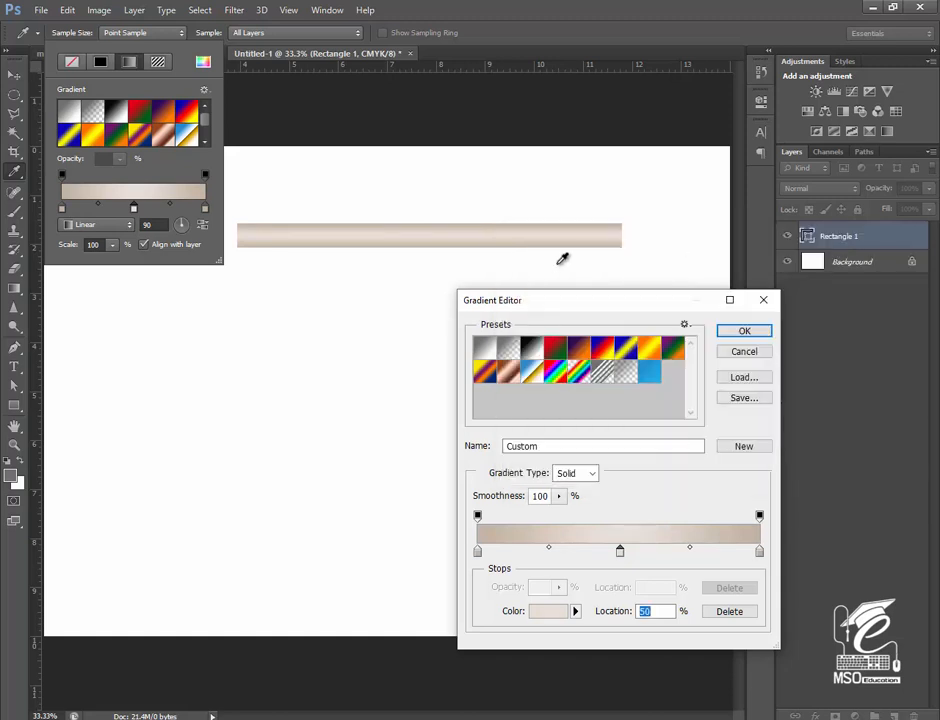
{"action": "left_click", "coordinate": [728, 330]}
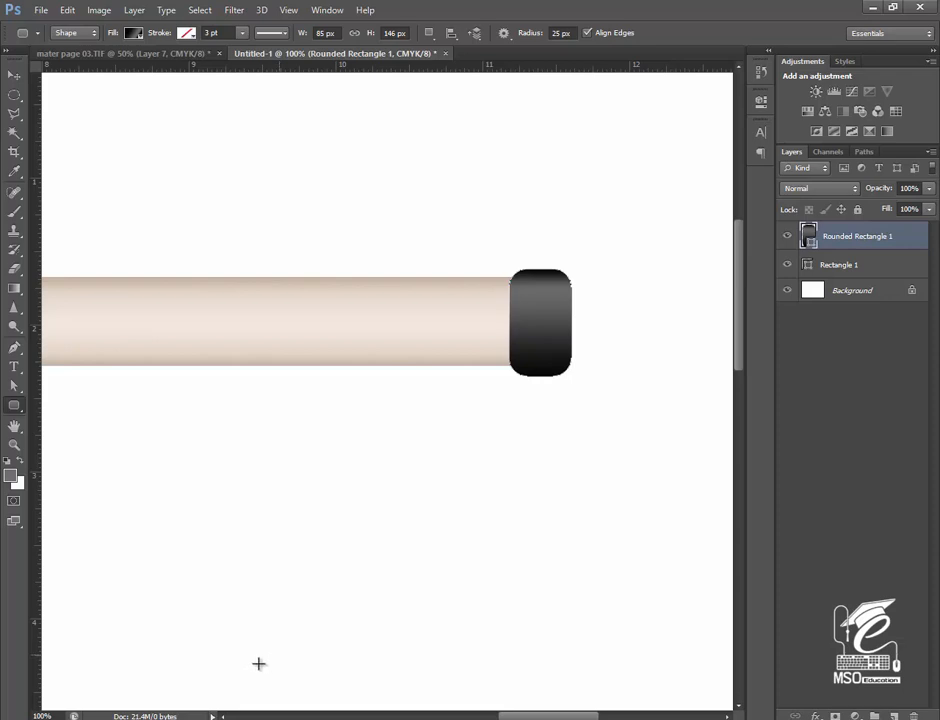
In the rounded end cap's gradient fill, make the dark inner stop grey and add a middle stop coloured #2a2929
{"action": "left_click", "coordinate": [133, 33]}
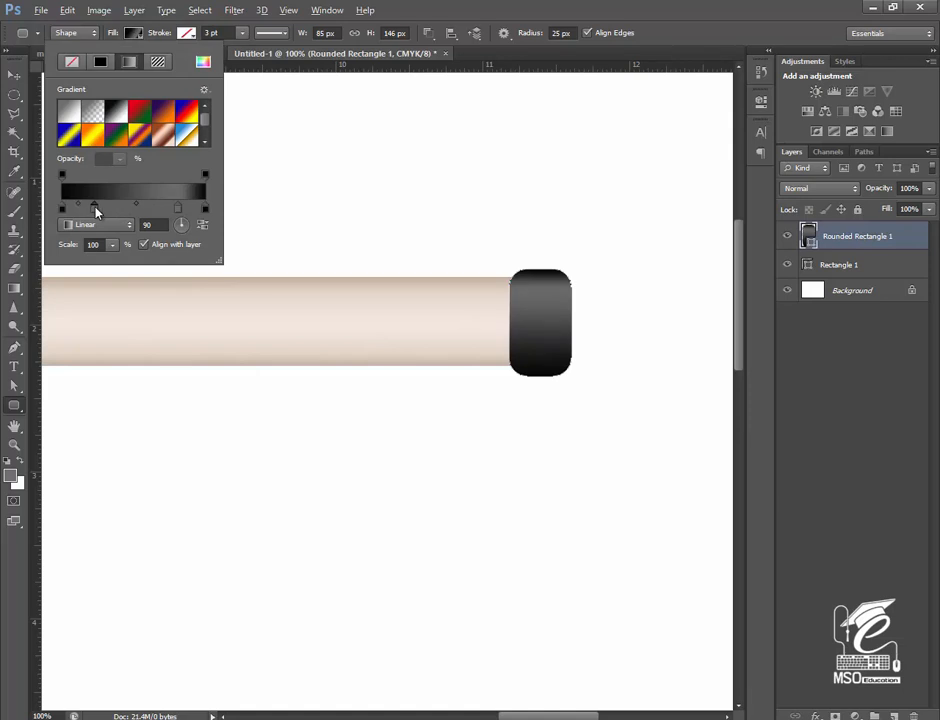
{"action": "left_click", "coordinate": [96, 207]}
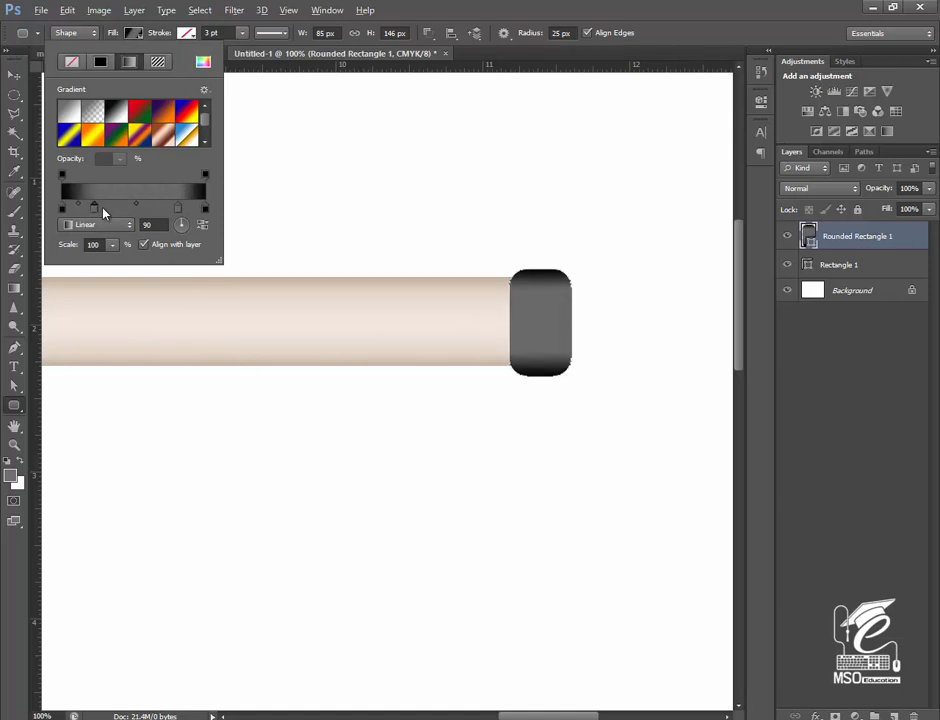
{"action": "left_click", "coordinate": [135, 207]}
{"action": "double_click", "coordinate": [135, 207]}
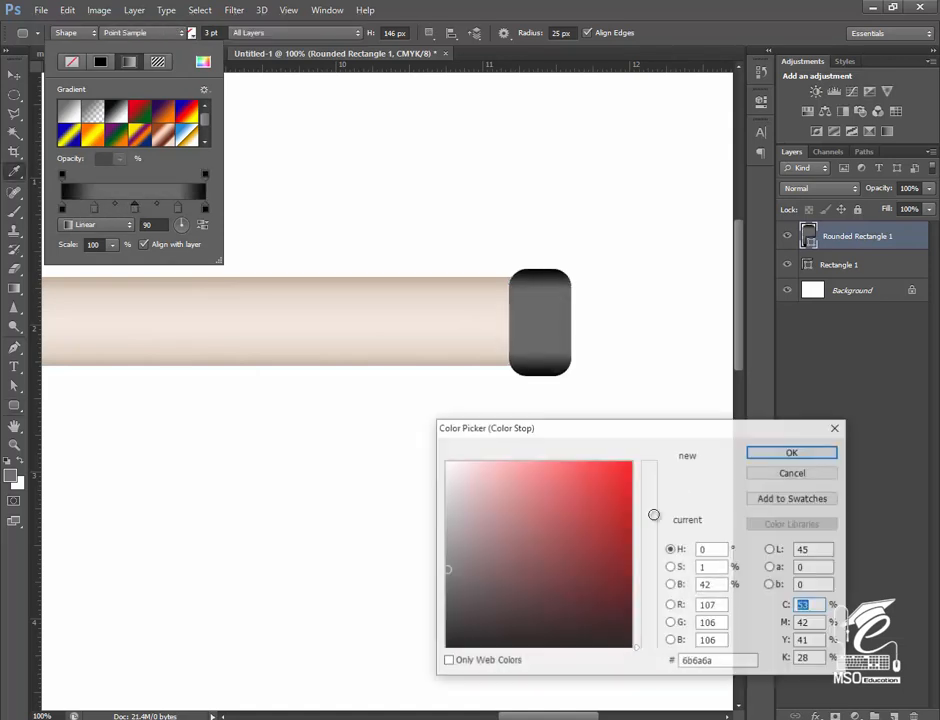
{"action": "left_click", "coordinate": [450, 604]}
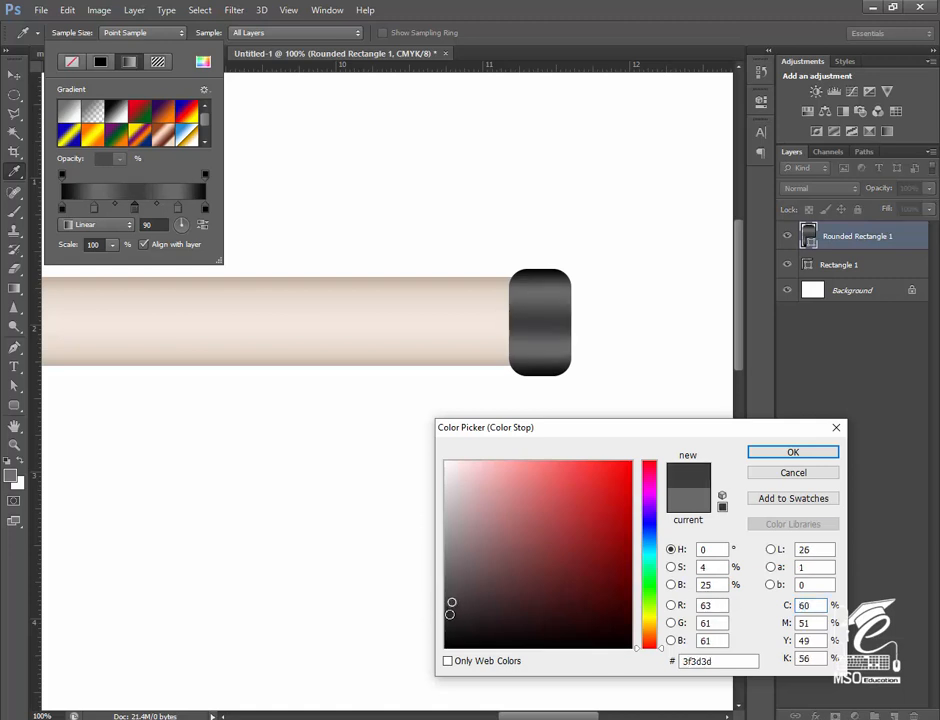
{"action": "left_click", "coordinate": [450, 617]}
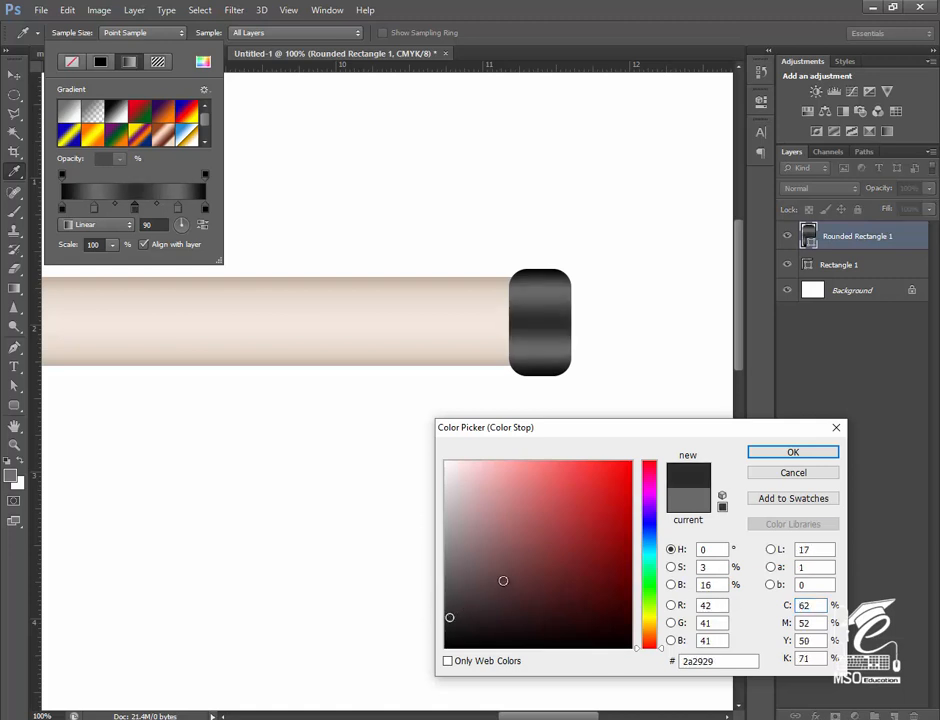
{"action": "left_click", "coordinate": [810, 455]}
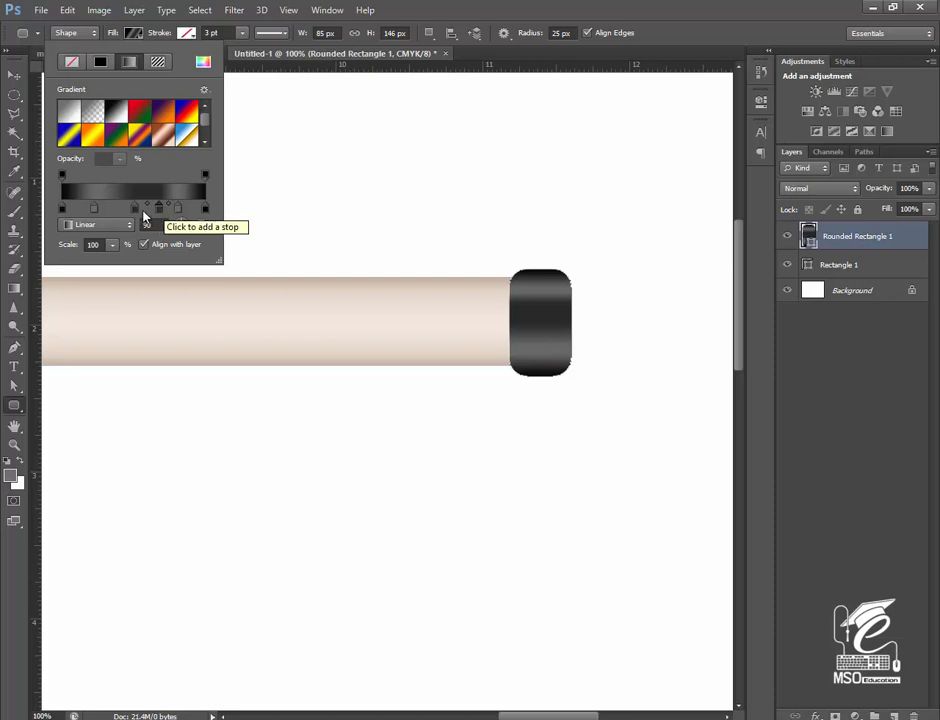
Widen the cap's dark centre band by adding a dark stop before the middle one and shifting the first grey stop outward
{"action": "left_click", "coordinate": [111, 210]}
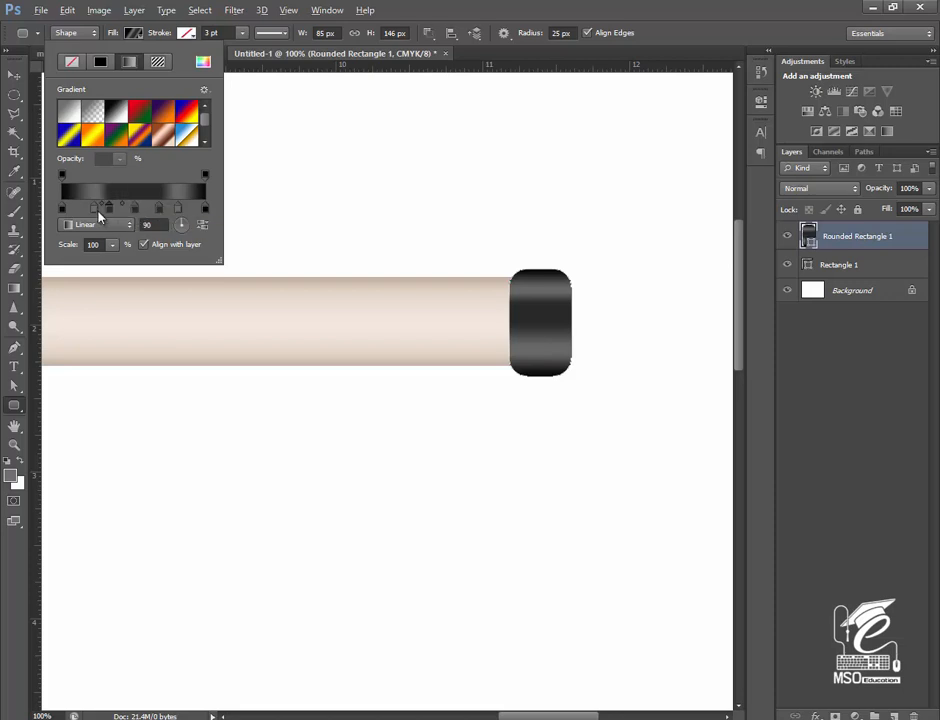
{"action": "left_click_drag", "start_coordinate": [96, 209], "coordinate": [87, 209]}
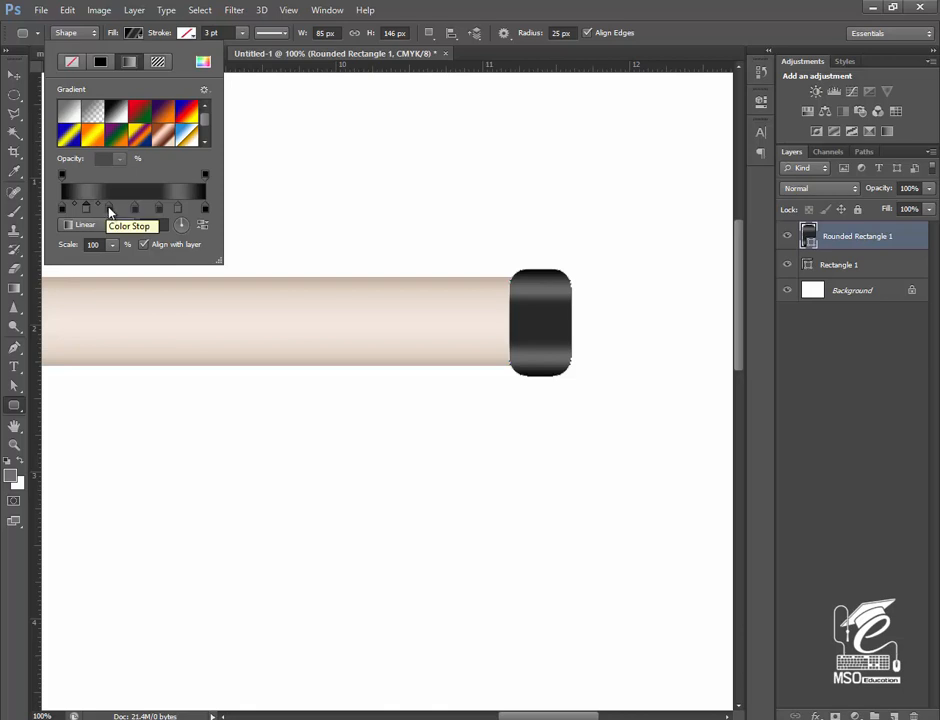
In the cap's gradient, move the dark stop closer to the first grey stop and set that grey stop to #4d4d4d
{"action": "left_click", "coordinate": [108, 209]}
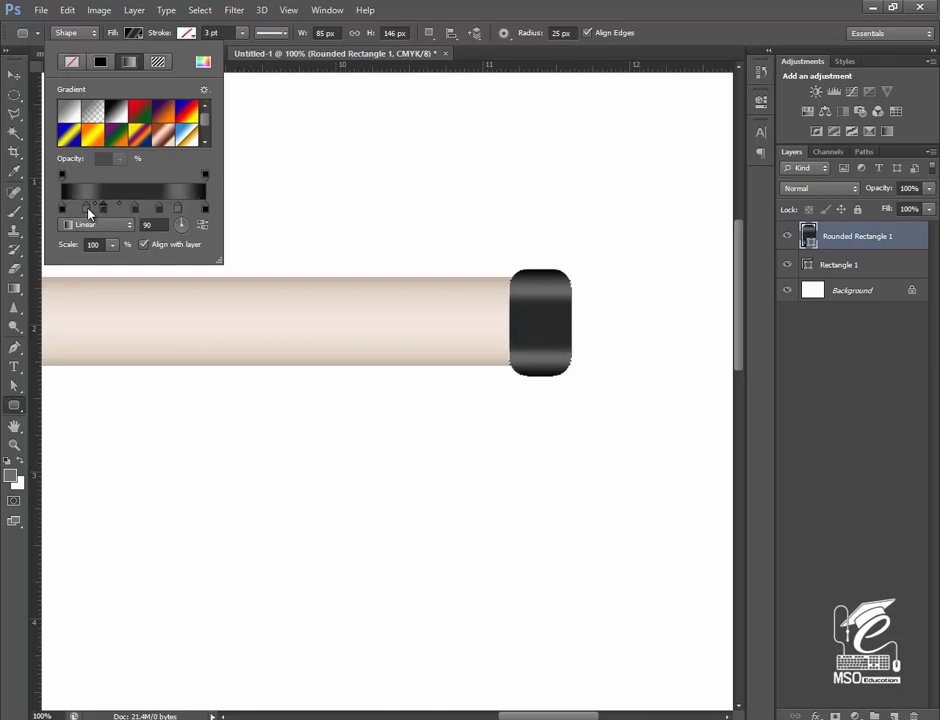
{"action": "double_click", "coordinate": [86, 208]}
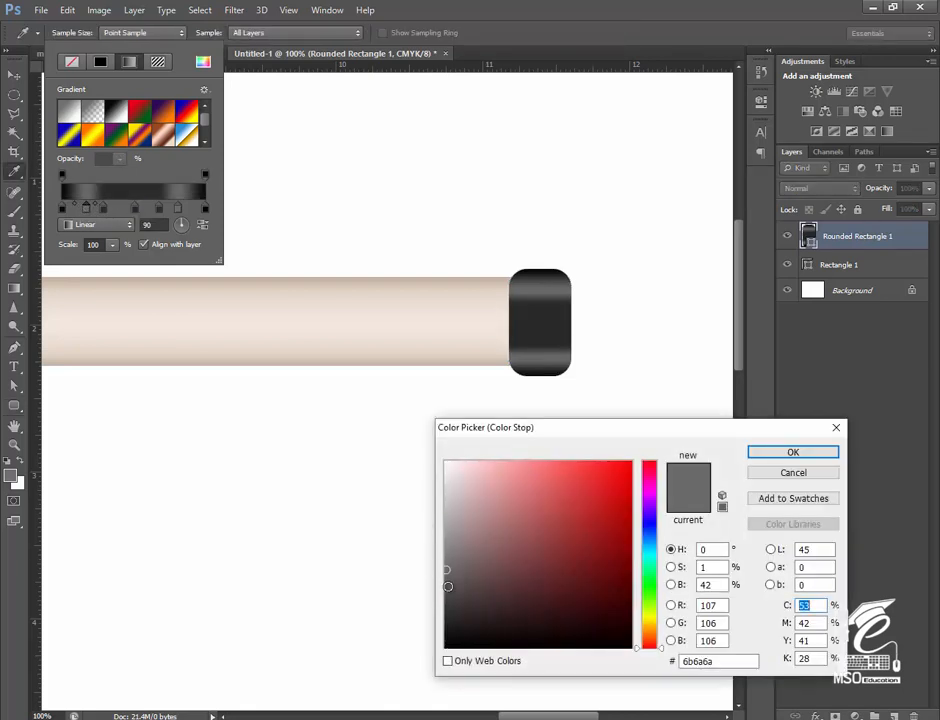
{"action": "left_click", "coordinate": [447, 586]}
{"action": "left_click", "coordinate": [448, 588]}
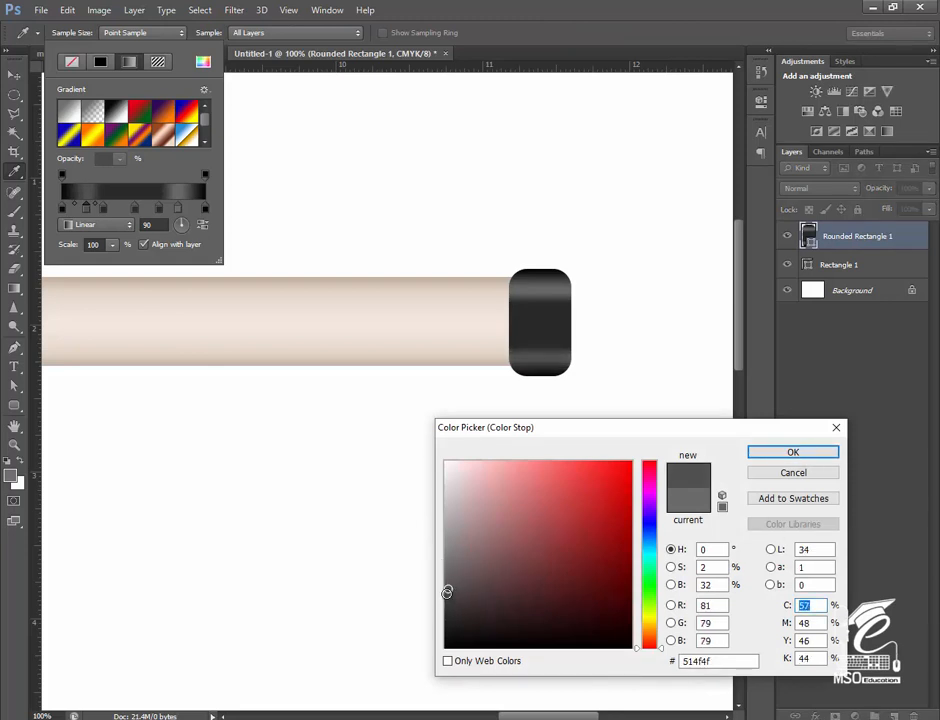
{"action": "left_click_drag", "start_coordinate": [445, 596], "coordinate": [446, 593]}
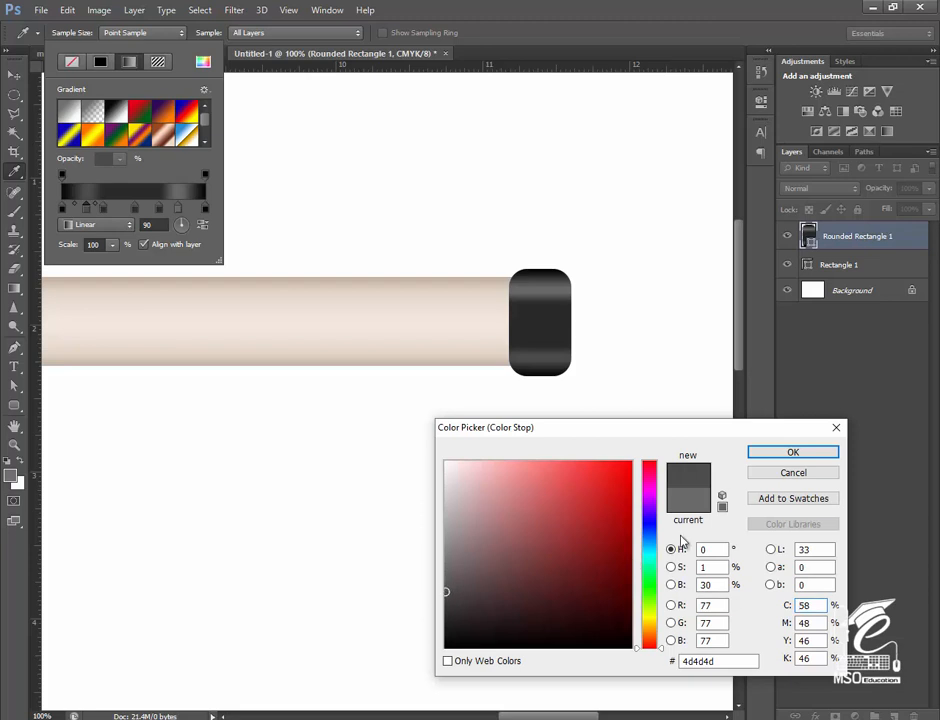
{"action": "key", "text": "Return"}
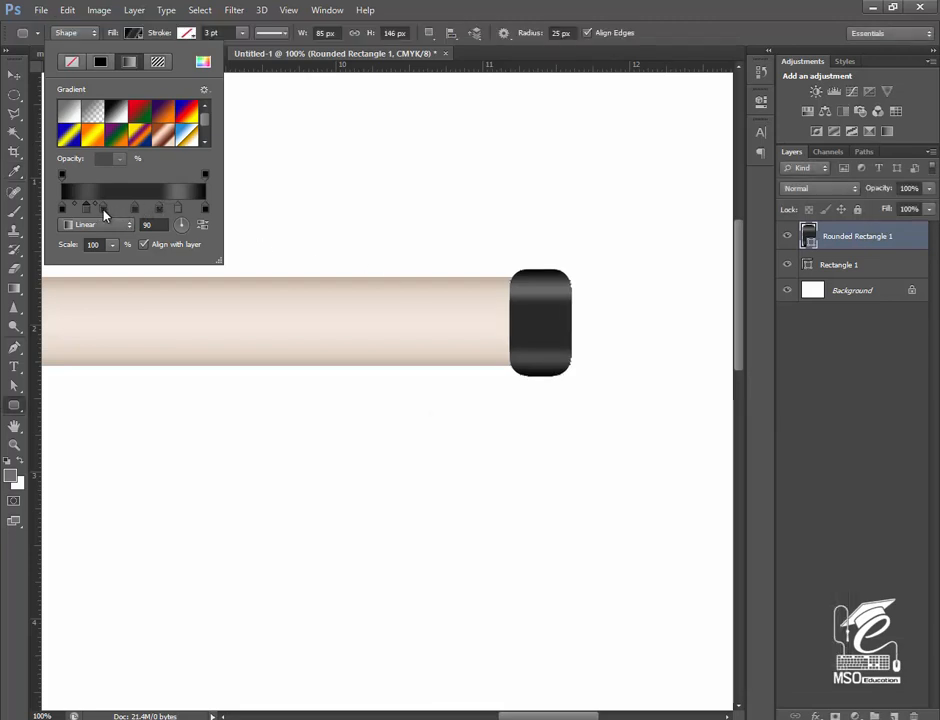
Set the last grey stop of the cap's gradient to a darker grey, #605f5f
{"action": "double_click", "coordinate": [179, 208]}
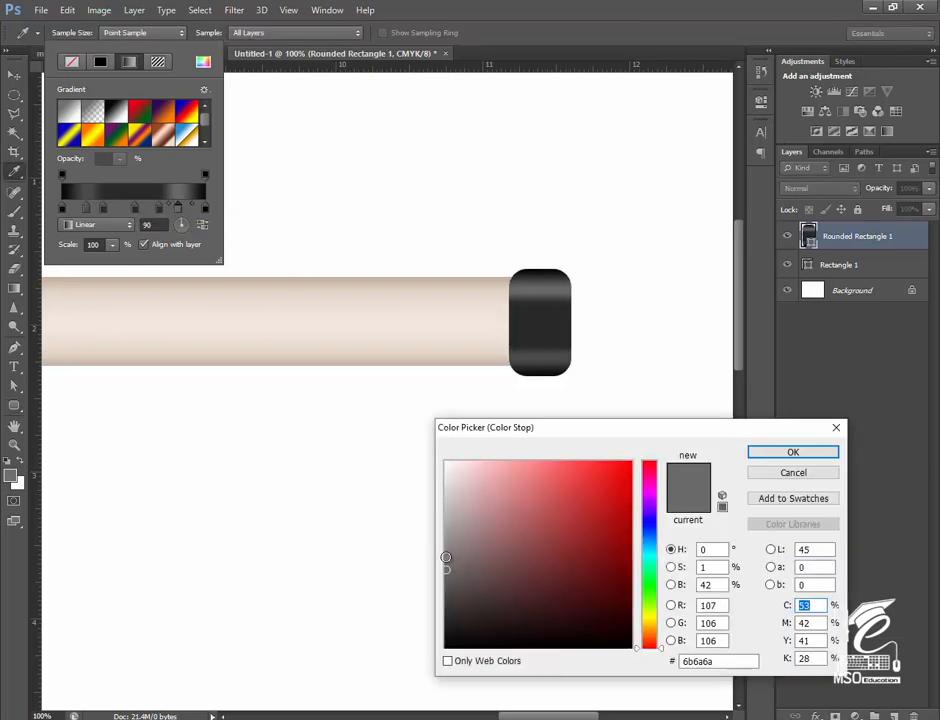
{"action": "left_click", "coordinate": [446, 578]}
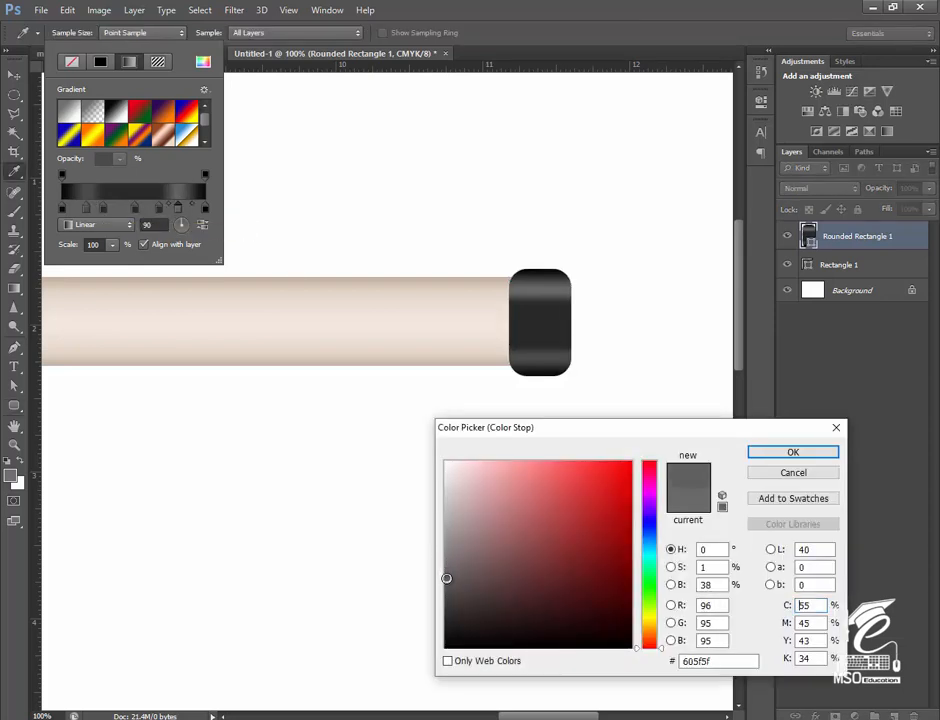
{"action": "left_click", "coordinate": [820, 460]}
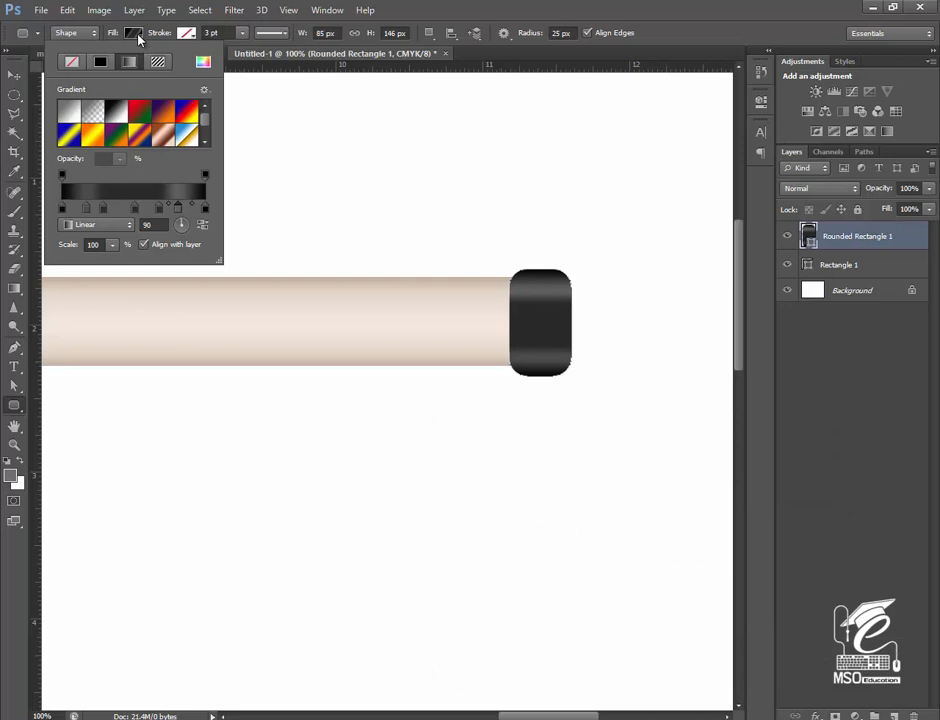
Darken the cap's gradient highlights by setting the first grey stop to #404040 and the last grey stop to #555454
{"action": "left_click", "coordinate": [86, 208]}
{"action": "double_click", "coordinate": [88, 212]}
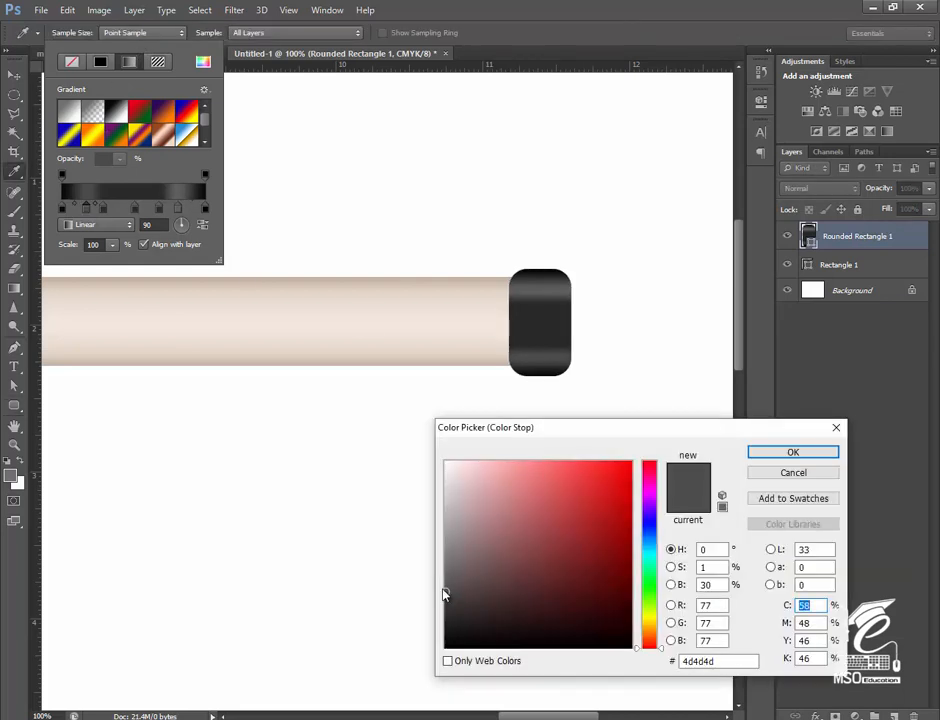
{"action": "left_click", "coordinate": [444, 600]}
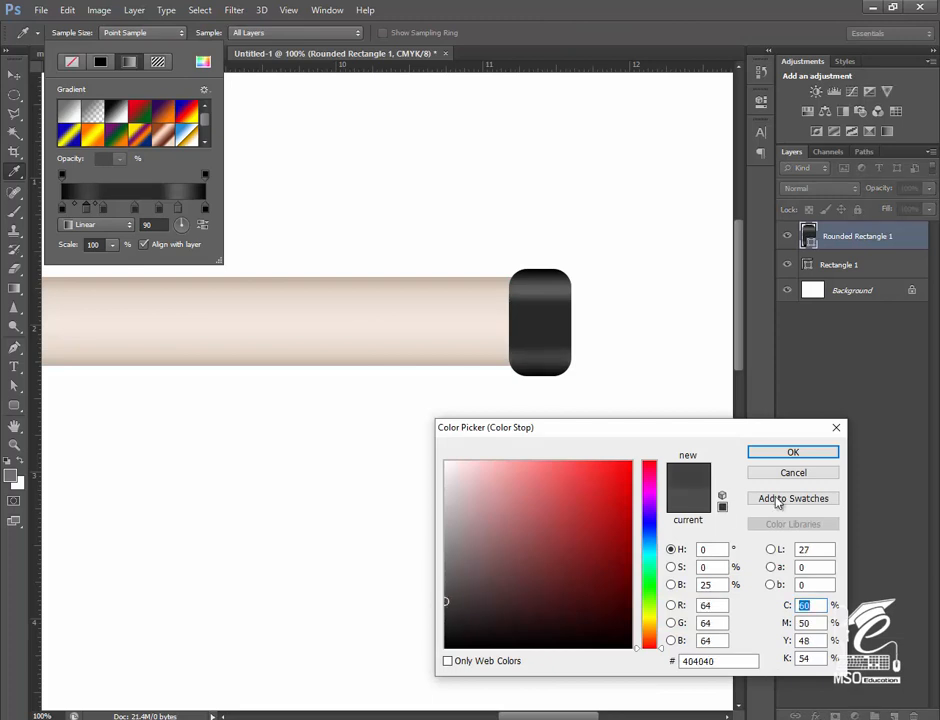
{"action": "left_click", "coordinate": [830, 452]}
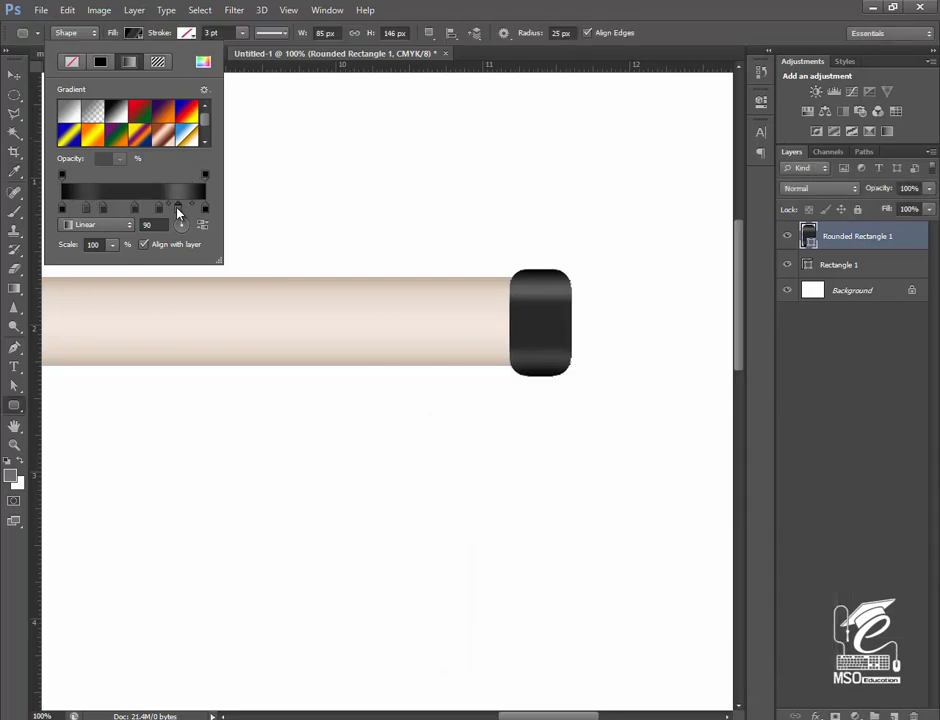
{"action": "double_click", "coordinate": [179, 210]}
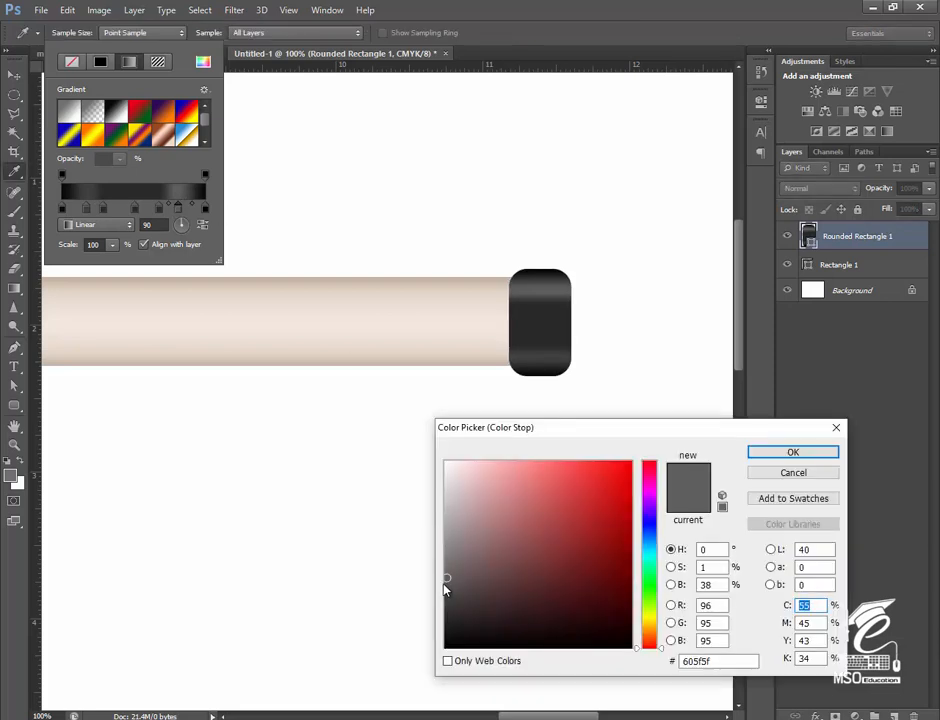
{"action": "left_click", "coordinate": [447, 585]}
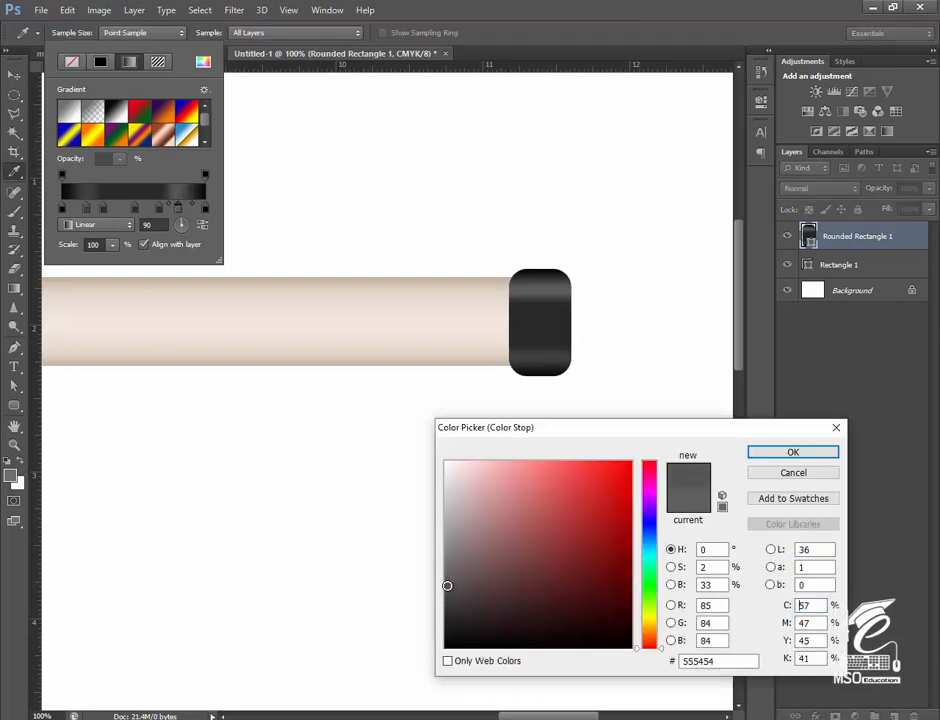
{"action": "key", "text": "Return"}
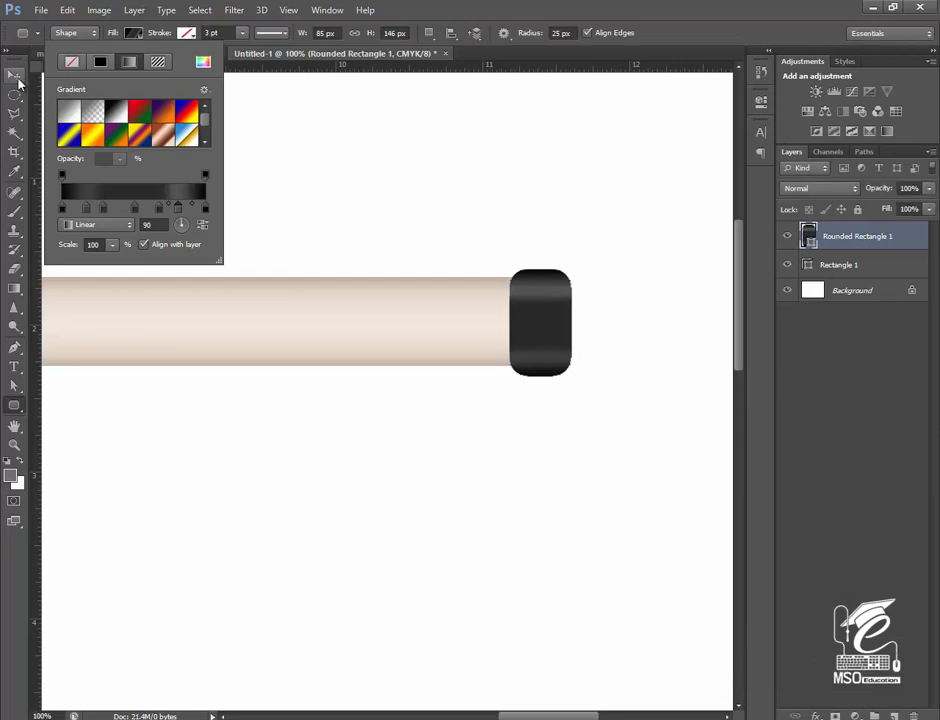
Duplicate the rounded end cap and move the copy horizontally along the bar to cover its left end
{"action": "left_click", "coordinate": [16, 78]}
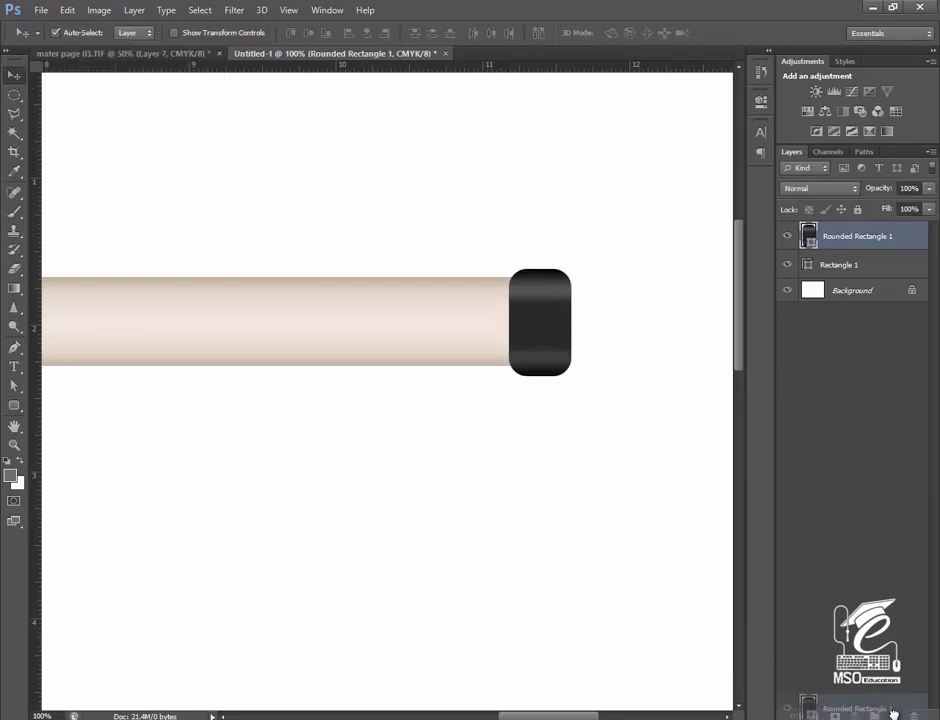
{"action": "key", "text": "ctrl+j"}
{"action": "left_click_drag", "start_coordinate": [517, 341], "coordinate": [308, 325]}
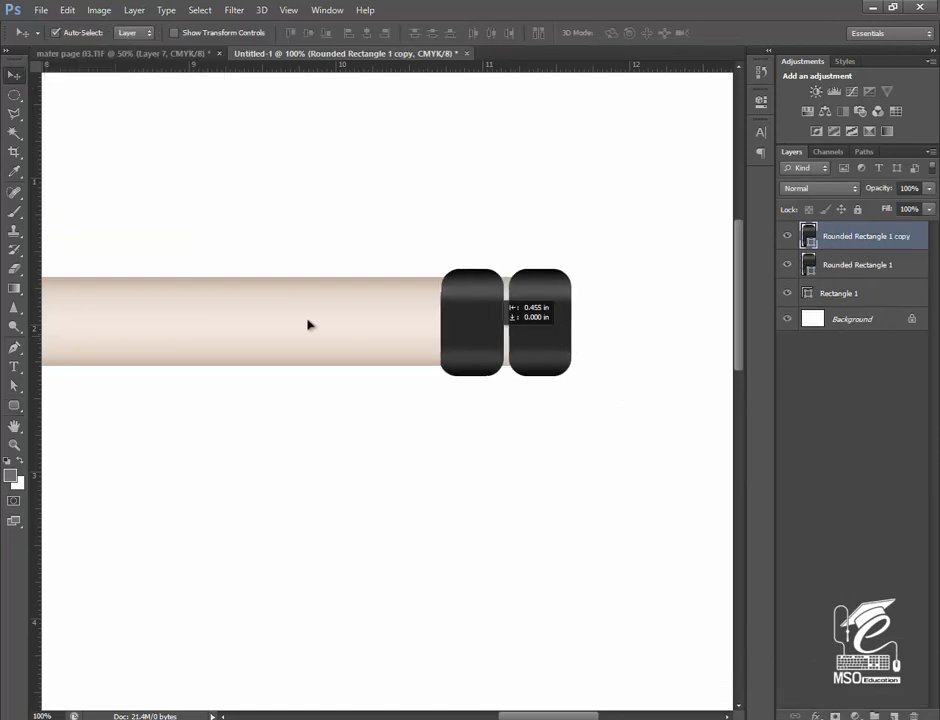
{"action": "key", "text": "space"}
{"action": "left_click_drag", "start_coordinate": [354, 411], "coordinate": [671, 441]}
{"action": "left_click", "coordinate": [252, 336]}
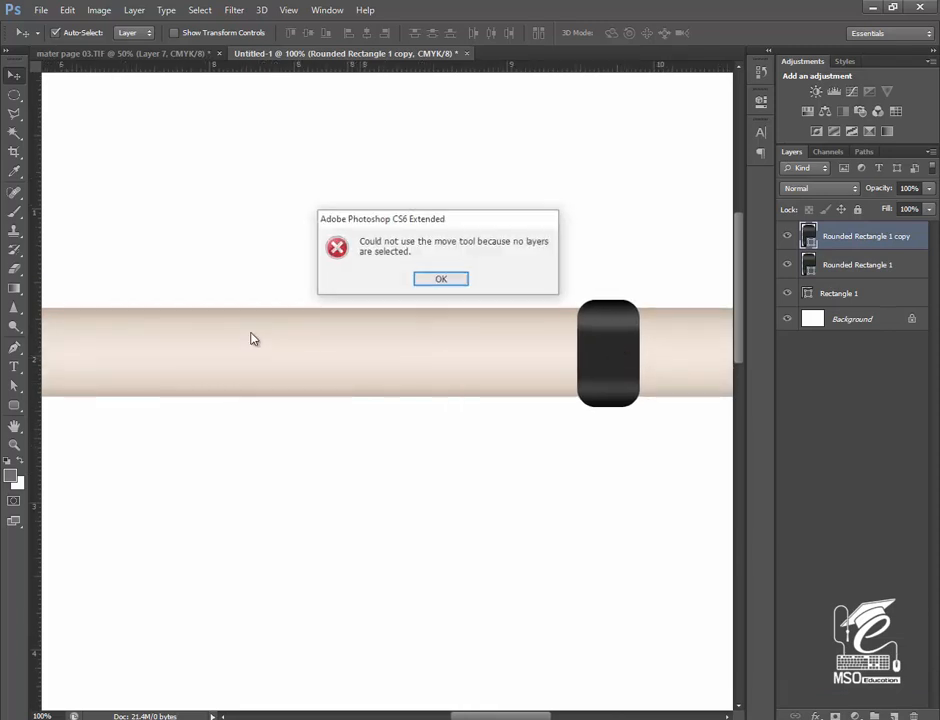
{"action": "left_click", "coordinate": [445, 279]}
{"action": "left_click_drag", "start_coordinate": [269, 350], "coordinate": [201, 352]}
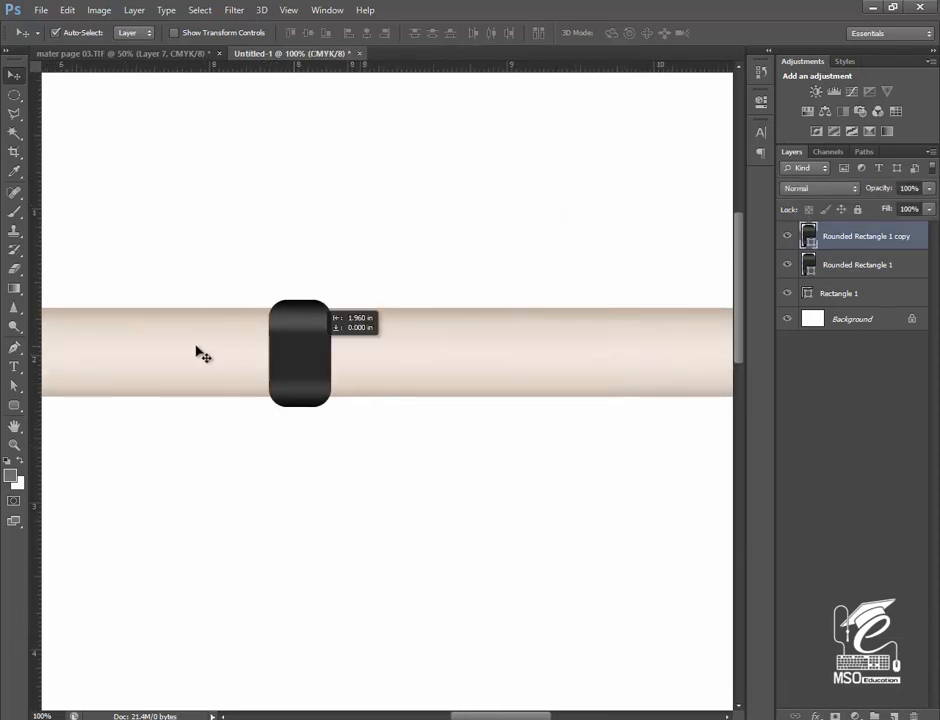
{"action": "key", "text": "space"}
{"action": "left_click_drag", "start_coordinate": [248, 439], "coordinate": [669, 497]}
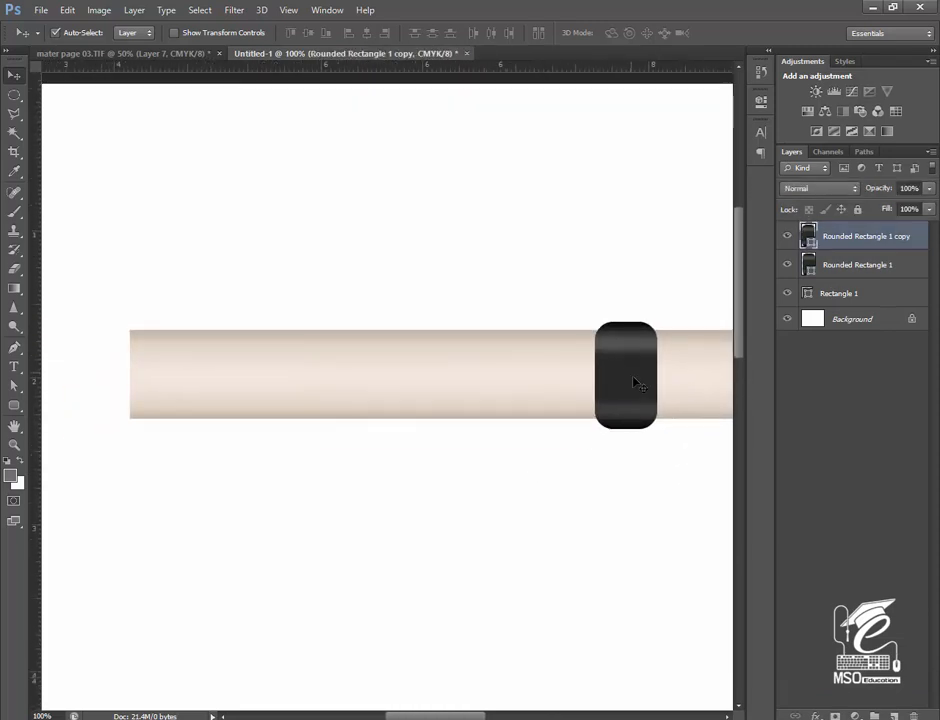
{"action": "left_click_drag", "start_coordinate": [608, 380], "coordinate": [137, 358]}
In the beige bar's gradient fill, shift the two outer light stops slightly toward the ends to narrow the shaded edges
{"action": "key", "text": "ctrl+minus"}
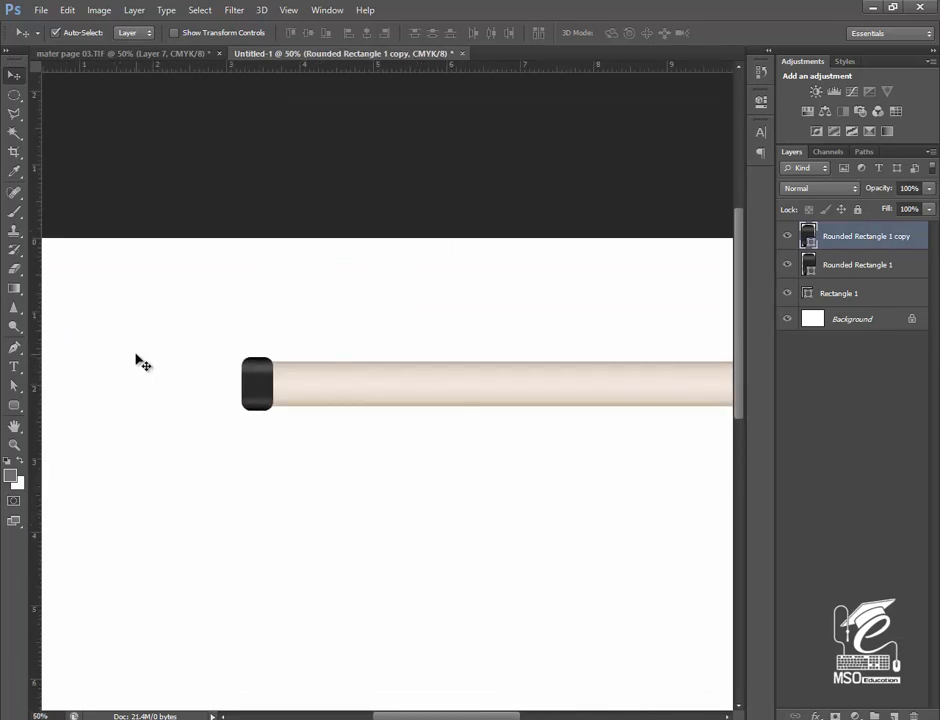
{"action": "key", "text": "ctrl+minus"}
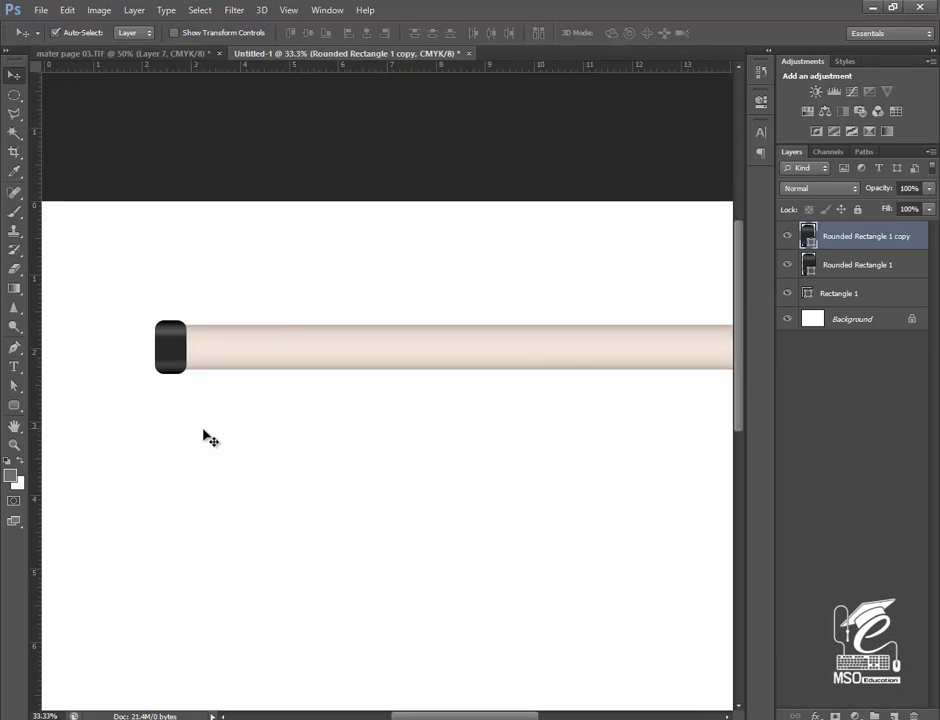
{"action": "key", "text": "ctrl+plus"}
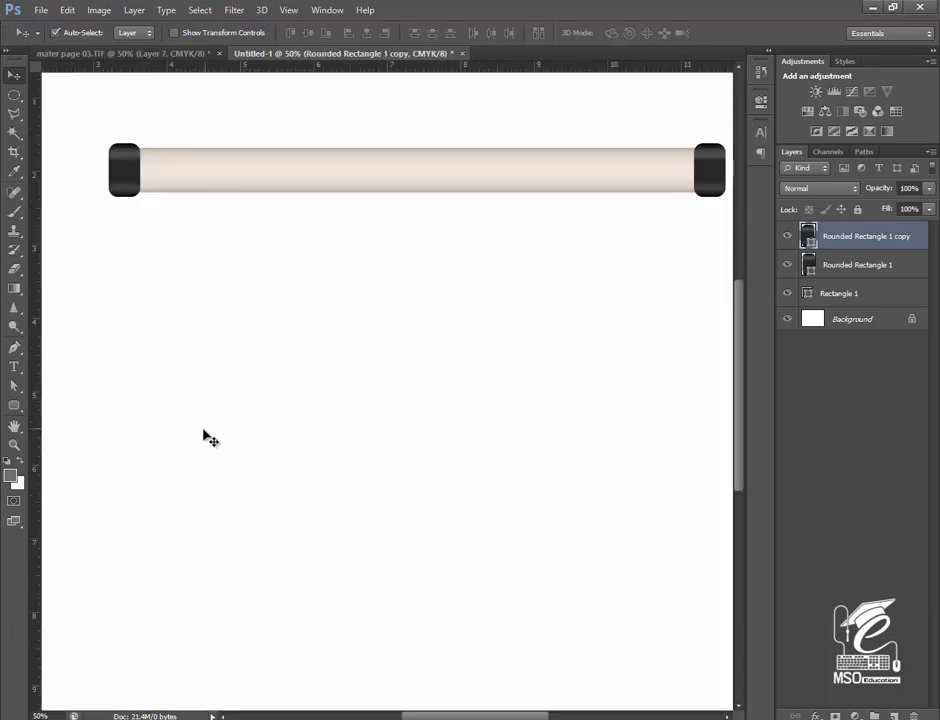
{"action": "key", "text": "ctrl+minus"}
{"action": "key", "text": "ctrl+plus"}
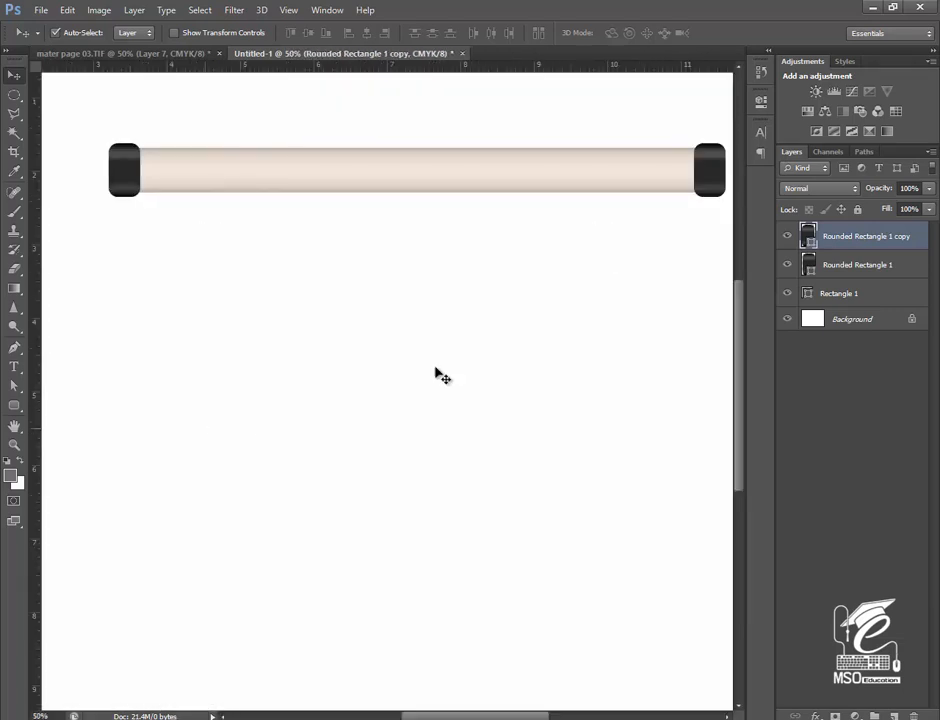
{"action": "left_click", "coordinate": [468, 170]}
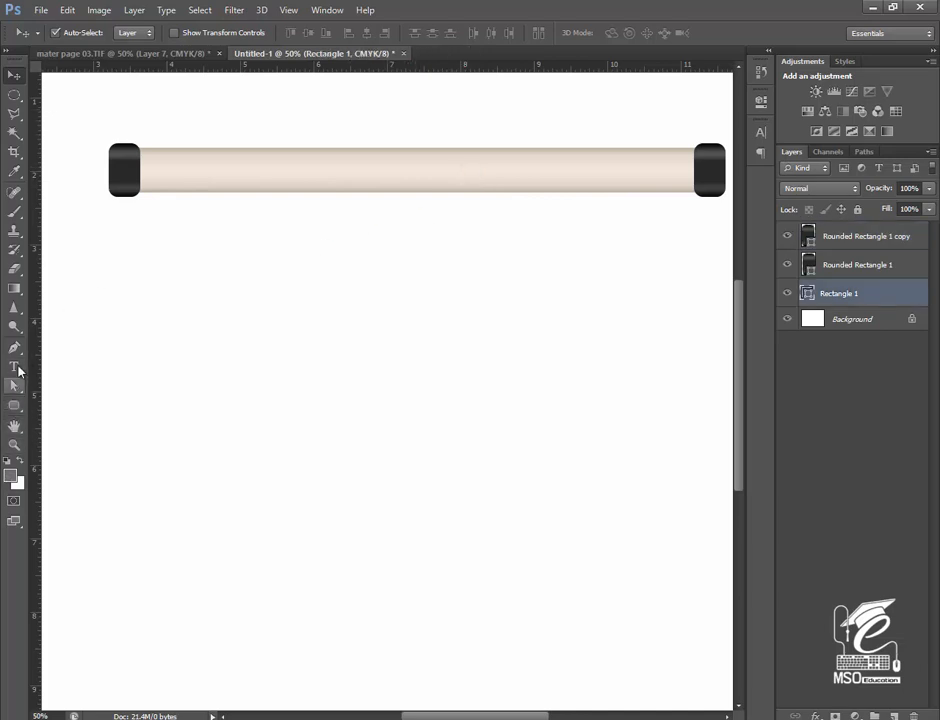
{"action": "left_click", "coordinate": [14, 404]}
{"action": "left_click", "coordinate": [134, 34]}
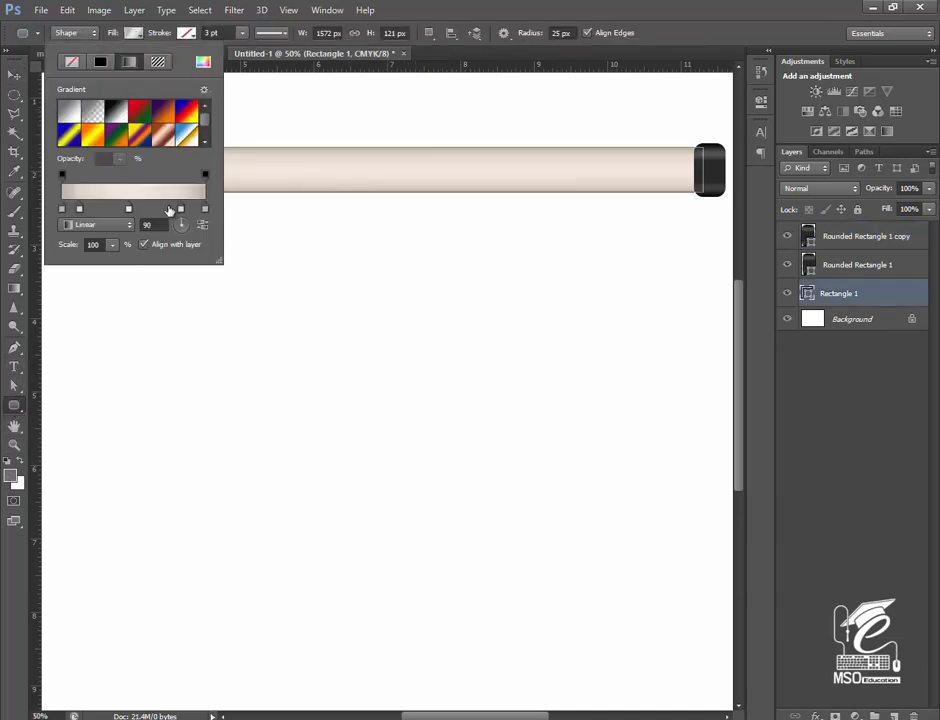
{"action": "left_click_drag", "start_coordinate": [182, 209], "coordinate": [188, 210]}
{"action": "left_click_drag", "start_coordinate": [78, 210], "coordinate": [74, 211]}
{"action": "left_click", "coordinate": [133, 34]}
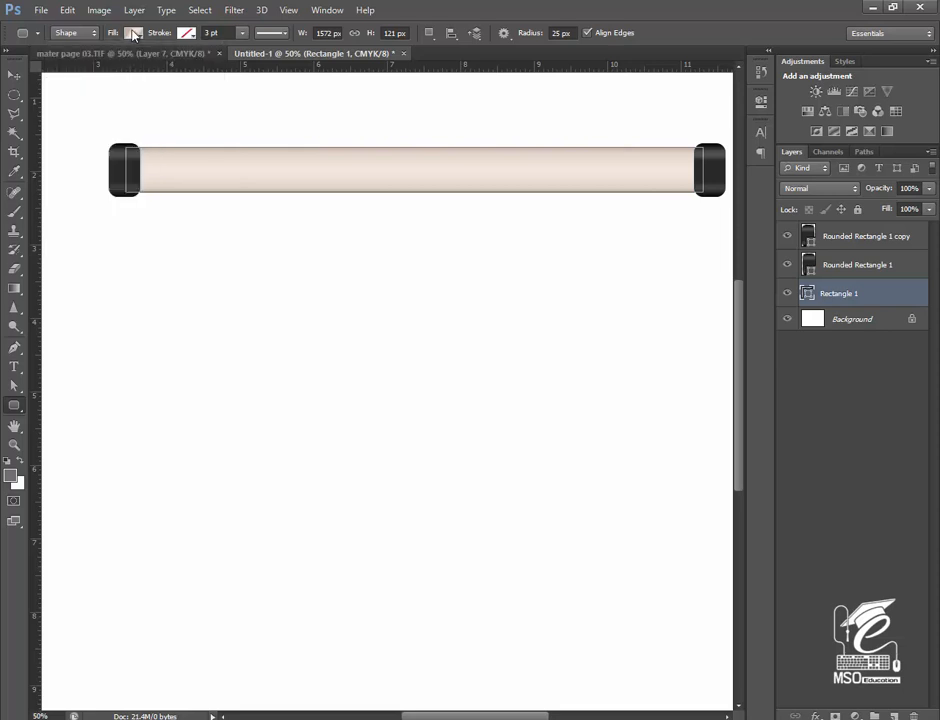
{"action": "left_click", "coordinate": [14, 74]}
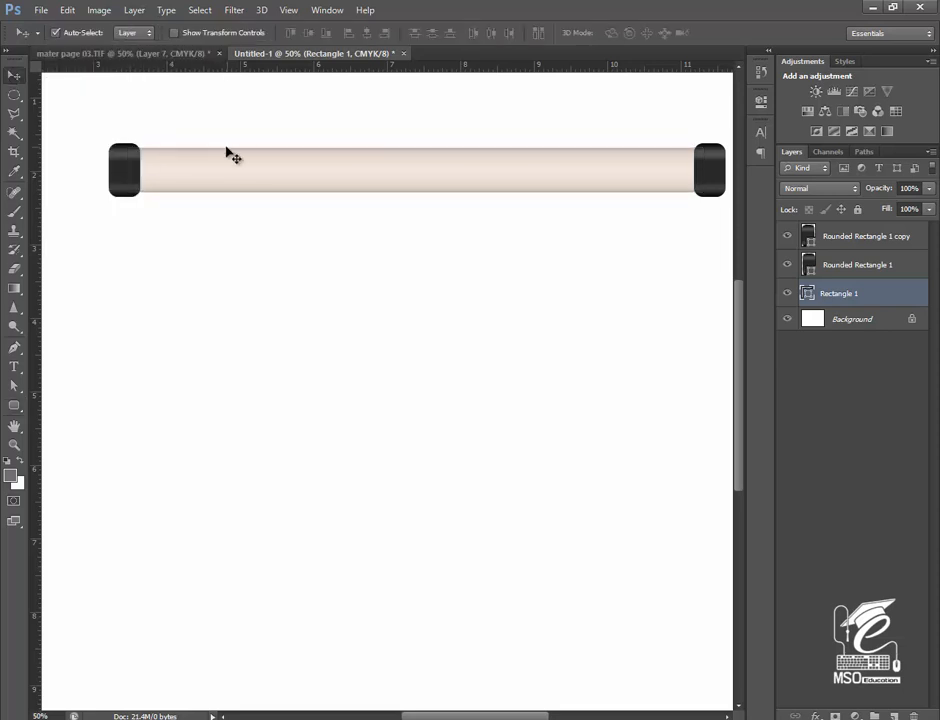
Draw a rectangle of about 1482 × 931 px hanging directly below the bar, between the two end caps
{"action": "key", "text": "ctrl+minus"}
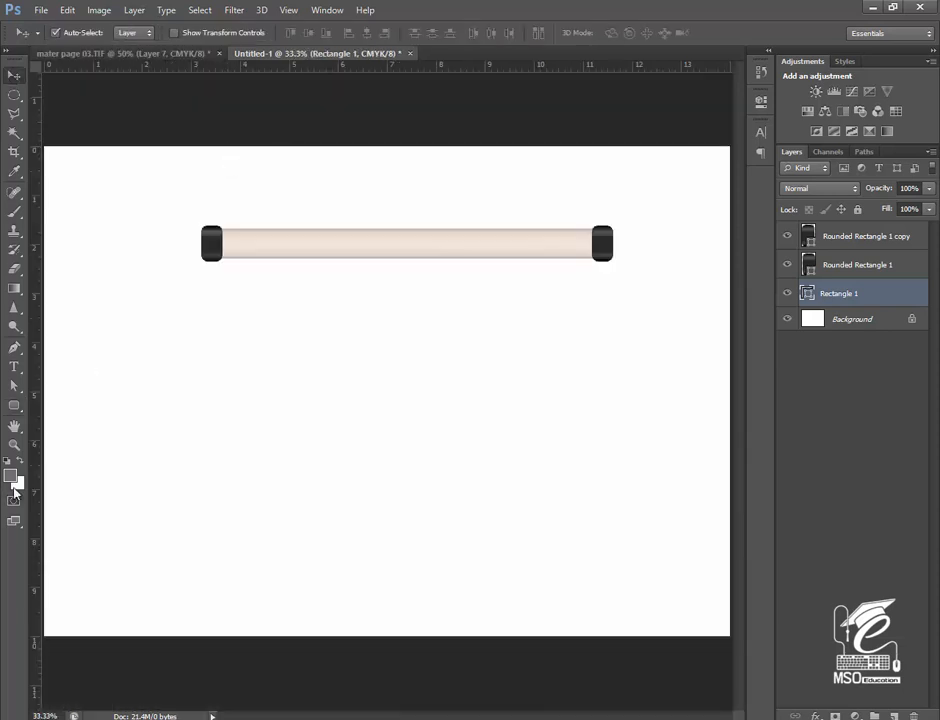
{"action": "left_click", "coordinate": [14, 408]}
{"action": "left_click", "coordinate": [58, 416]}
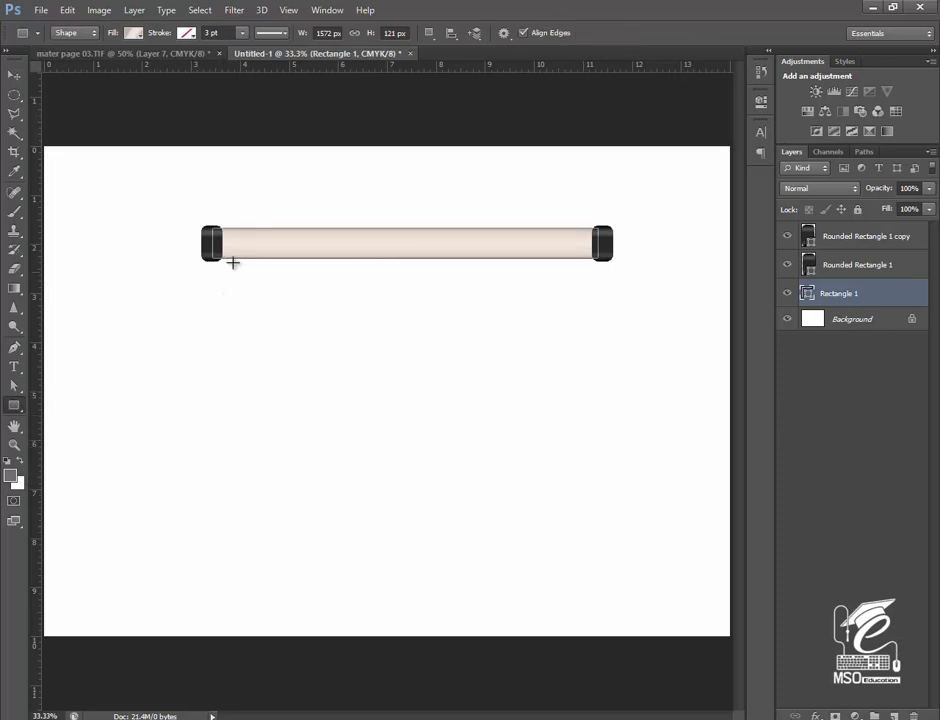
{"action": "left_click_drag", "start_coordinate": [225, 266], "coordinate": [588, 484]}
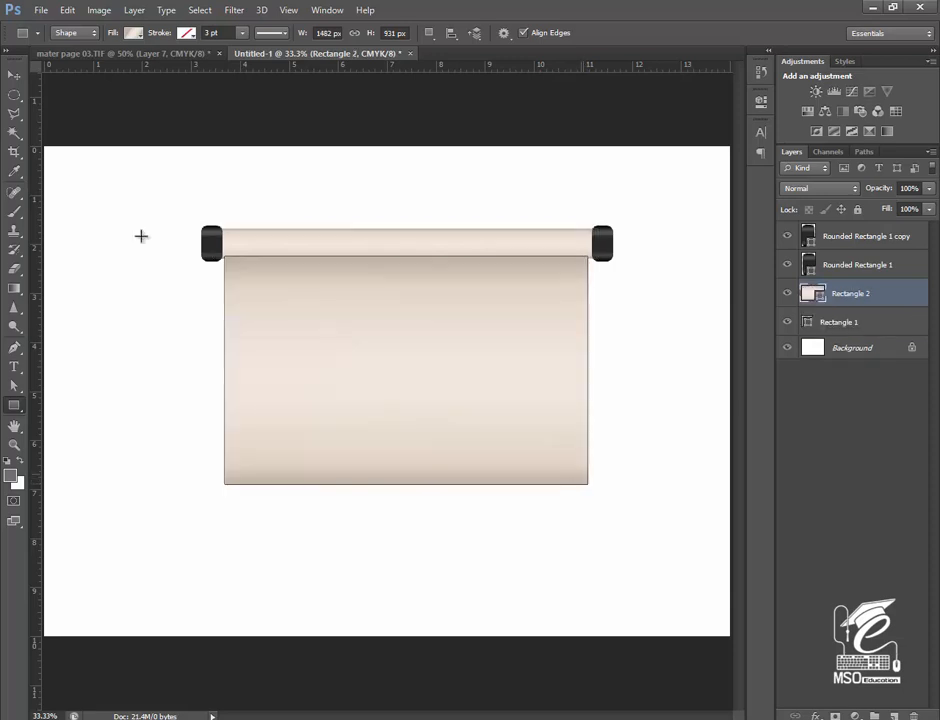
Fill the large rectangle with the black-to-white gradient preset in Radial style at 1000% scale
{"action": "left_click", "coordinate": [133, 33]}
{"action": "left_click", "coordinate": [116, 110]}
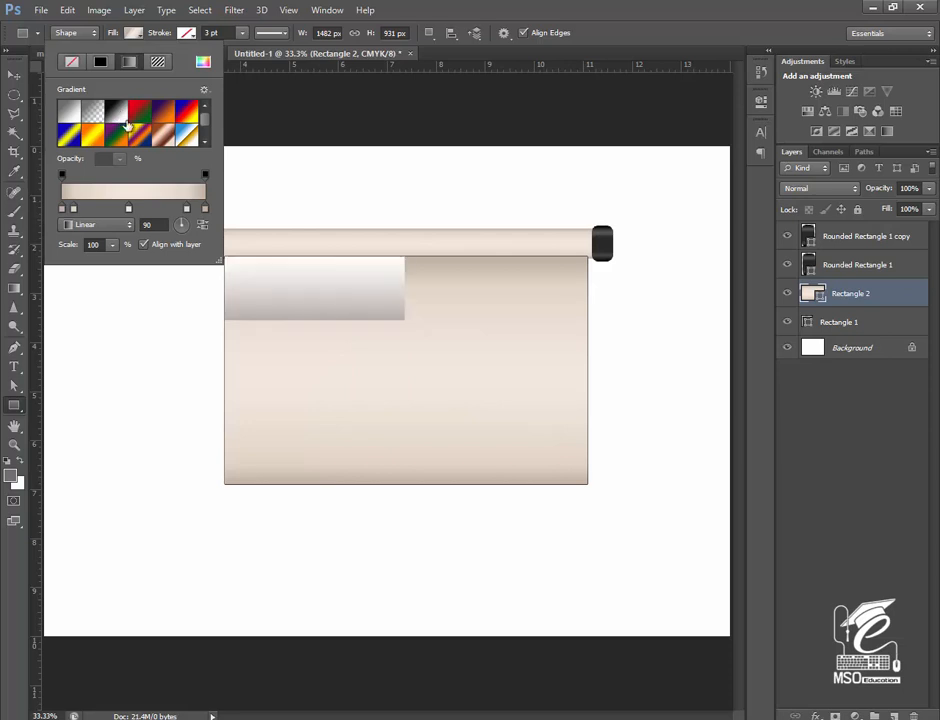
{"action": "left_click", "coordinate": [120, 226]}
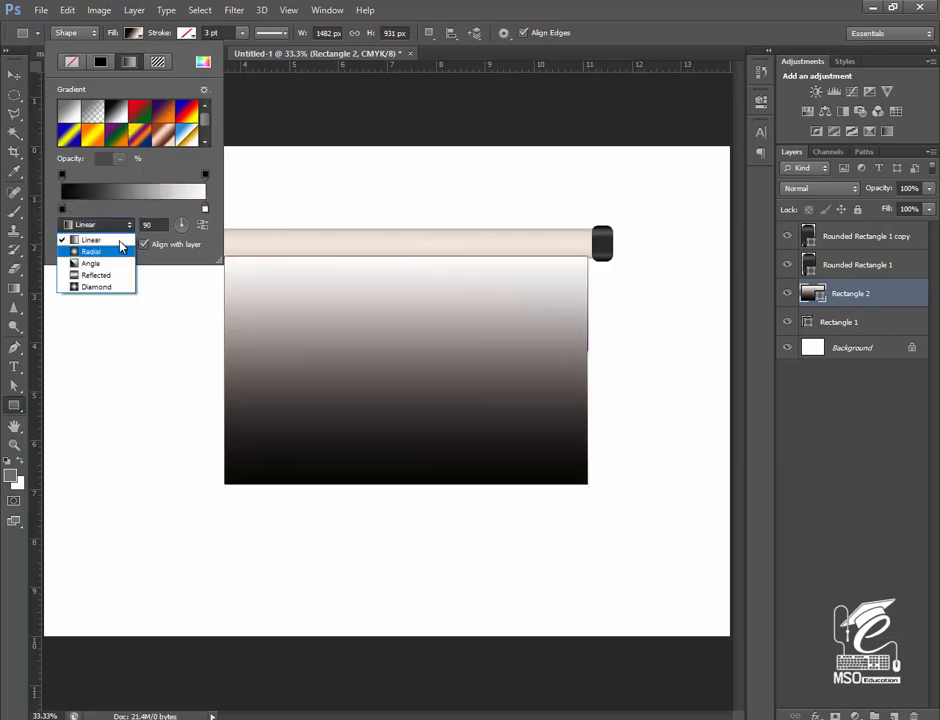
{"action": "left_click", "coordinate": [95, 248]}
{"action": "left_click", "coordinate": [116, 246]}
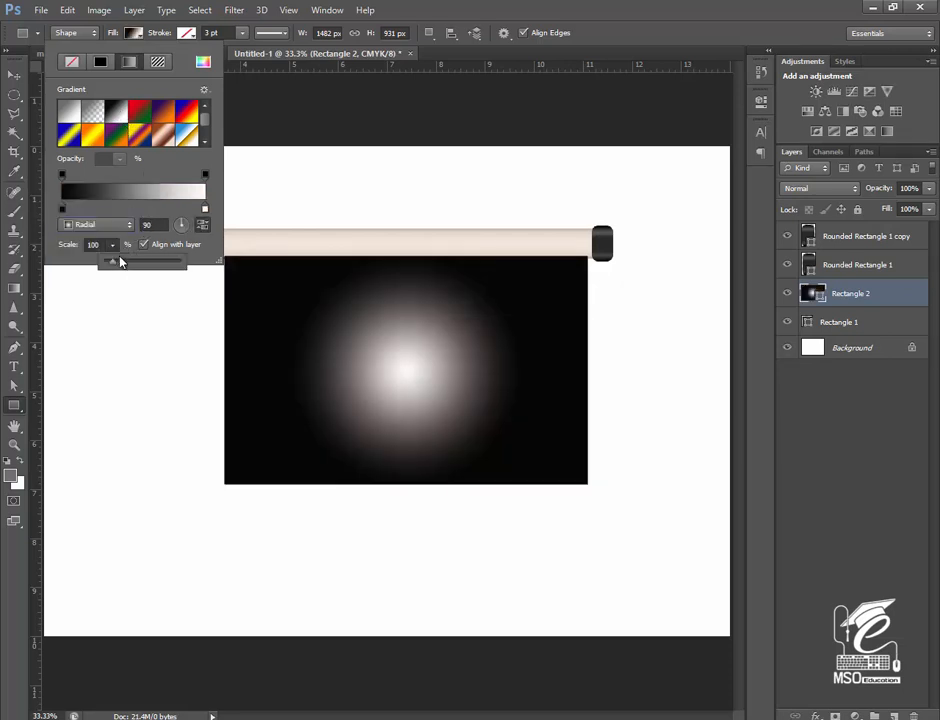
{"action": "left_click_drag", "start_coordinate": [161, 265], "coordinate": [180, 262]}
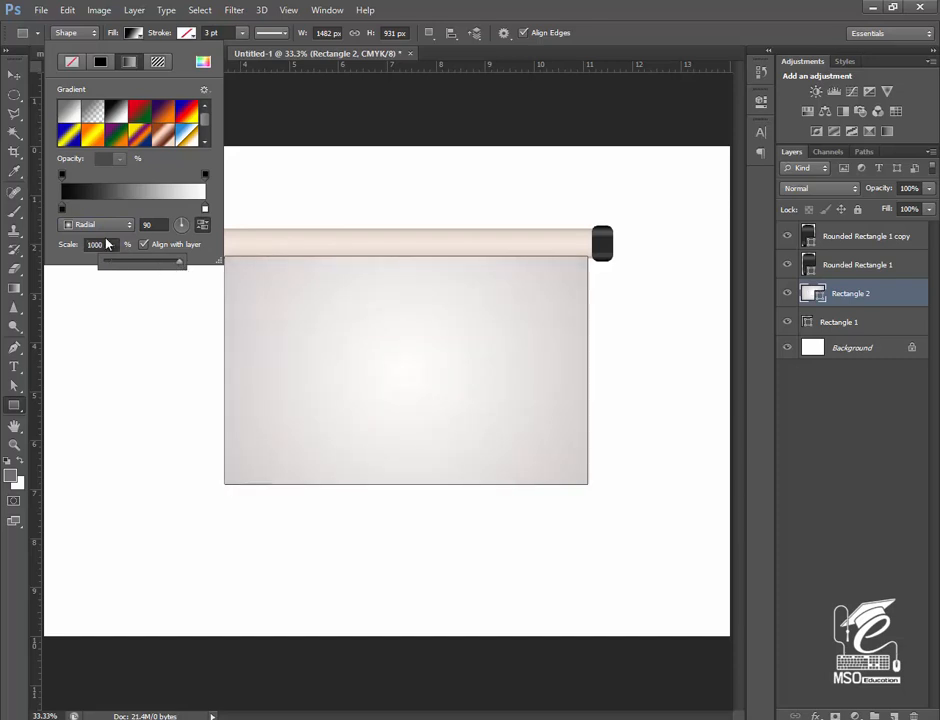
Recolour the black stop of the sheet's radial gradient to dark grey #565454 (C 57, M 47, Y 45, K 41)
{"action": "left_click", "coordinate": [62, 209]}
{"action": "double_click", "coordinate": [62, 209]}
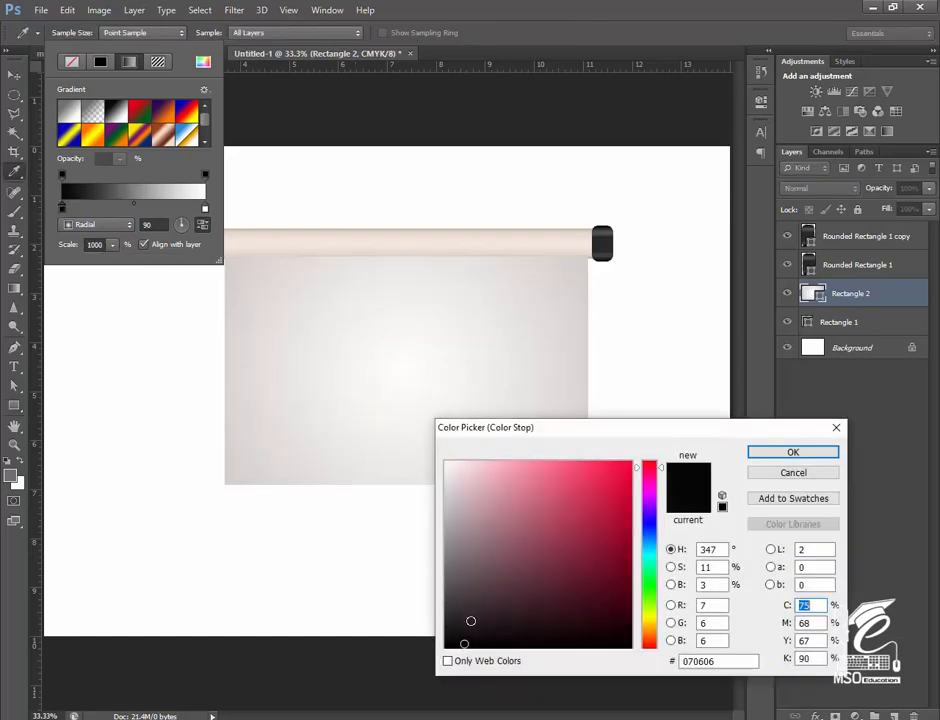
{"action": "type", "text": "57"}
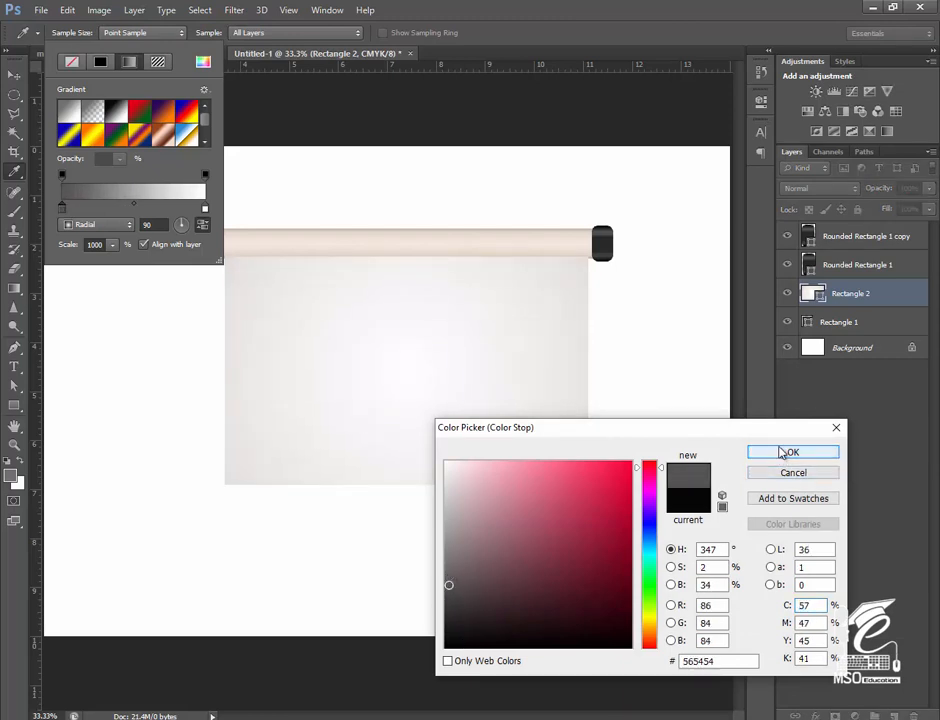
{"action": "left_click", "coordinate": [785, 452]}
{"action": "left_click", "coordinate": [137, 34]}
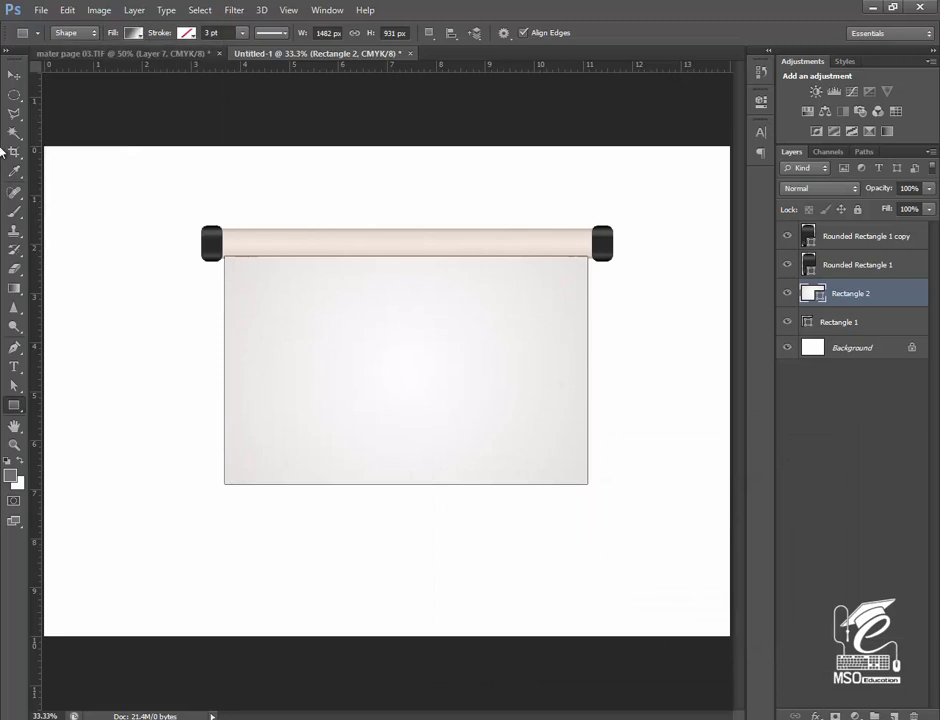
Transform the beige bar and both end caps together, reducing their height to about 85.6% from the lower edge
{"action": "left_click", "coordinate": [13, 77]}
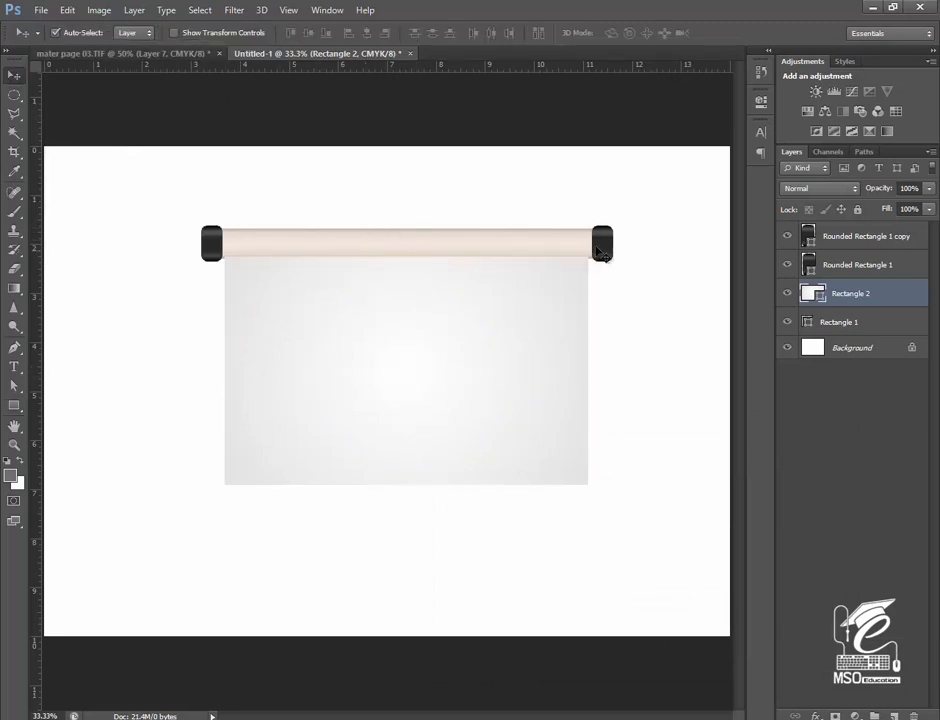
{"action": "left_click", "coordinate": [560, 250]}
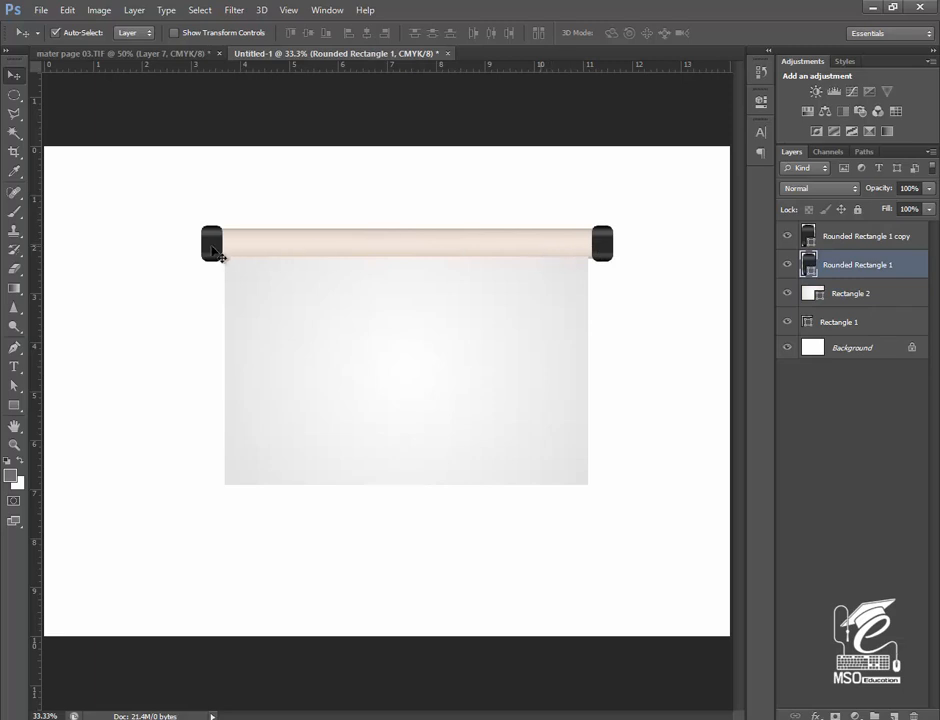
{"action": "left_click", "coordinate": [212, 250], "text": "shift"}
{"action": "left_click", "coordinate": [212, 250], "text": "shift"}
{"action": "key", "text": "ctrl+t"}
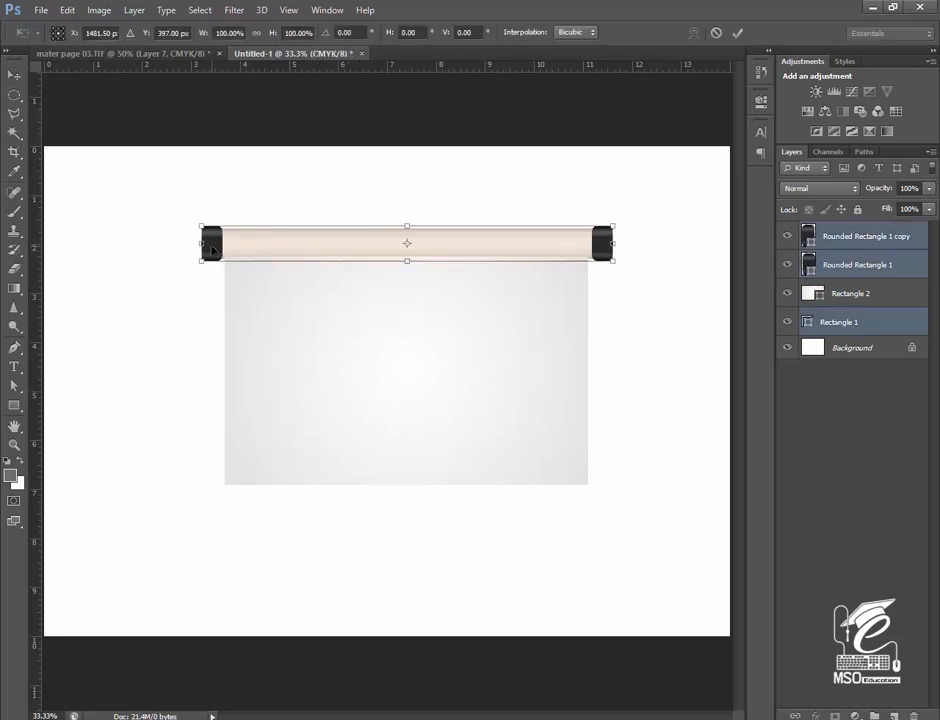
{"action": "left_click_drag", "start_coordinate": [408, 265], "coordinate": [408, 260]}
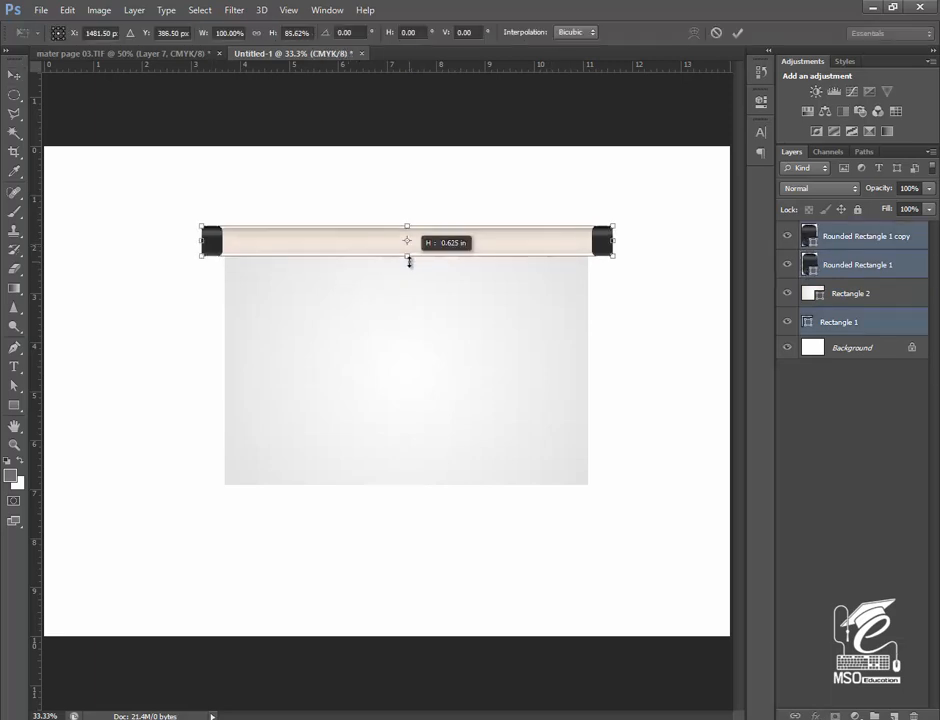
{"action": "key", "text": "Return"}
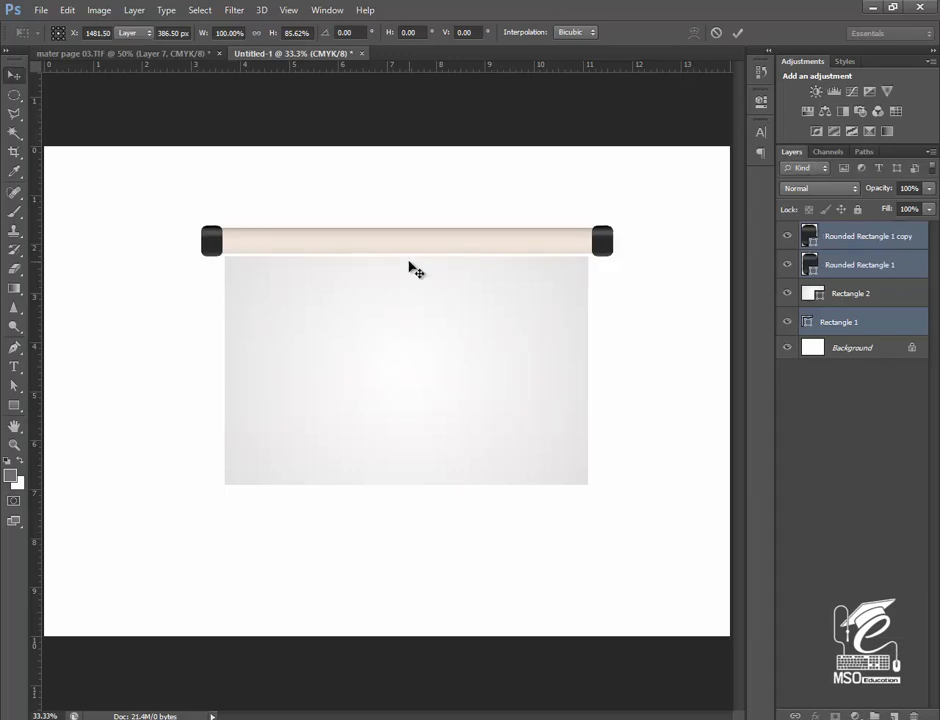
Nudge the sheet up to meet the bar and move the Rectangle 1 layer above Rectangle 2
{"action": "left_click", "coordinate": [408, 325]}
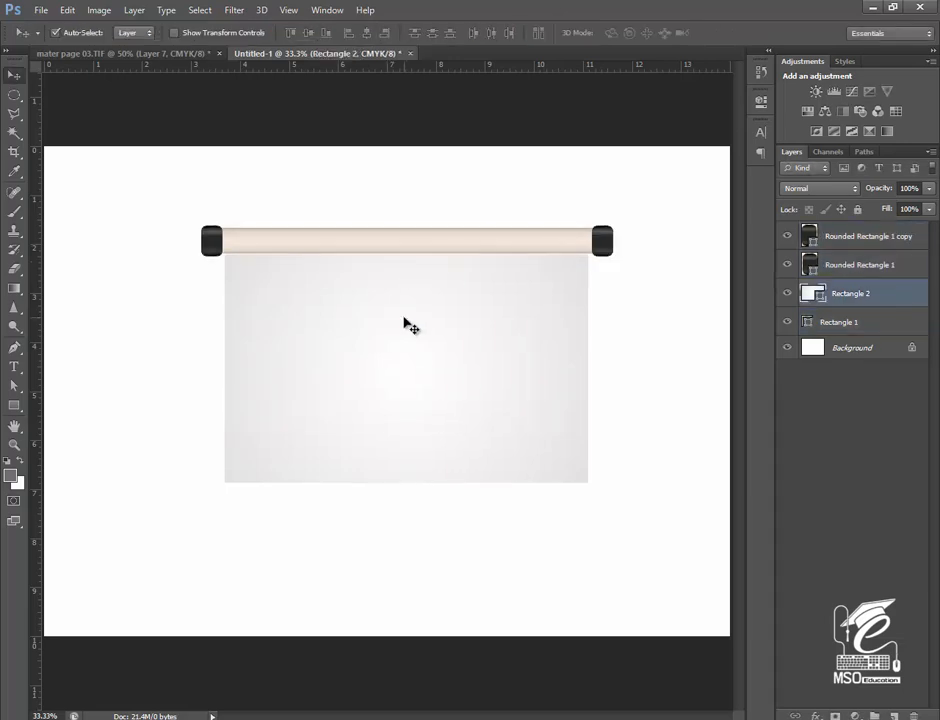
{"action": "key", "text": "Up"}
{"action": "key", "text": "Up"}
{"action": "key", "text": "Up"}
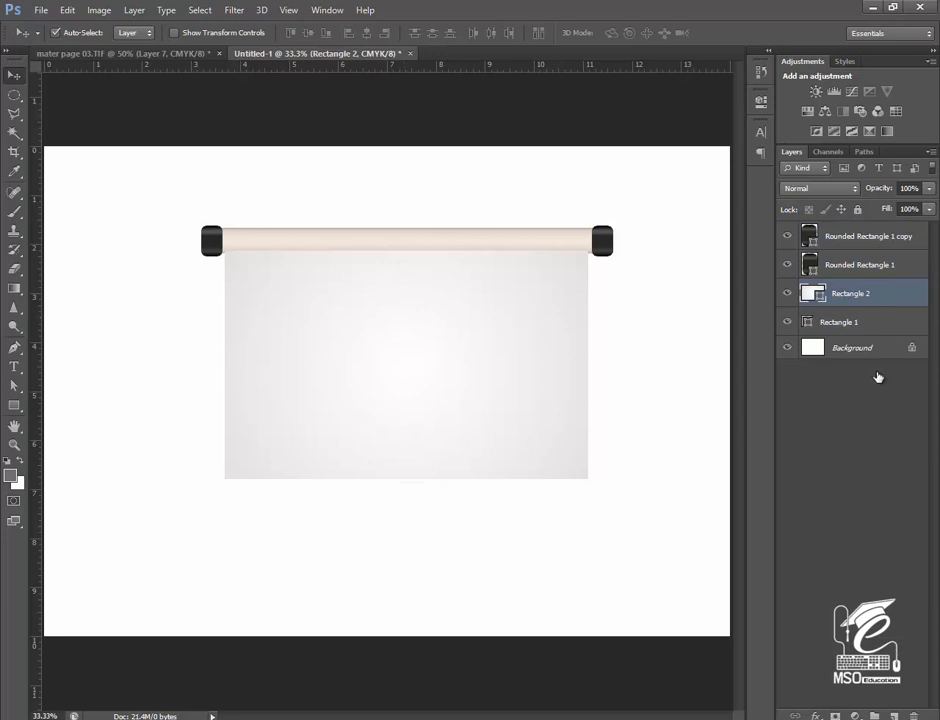
{"action": "left_click", "coordinate": [841, 322]}
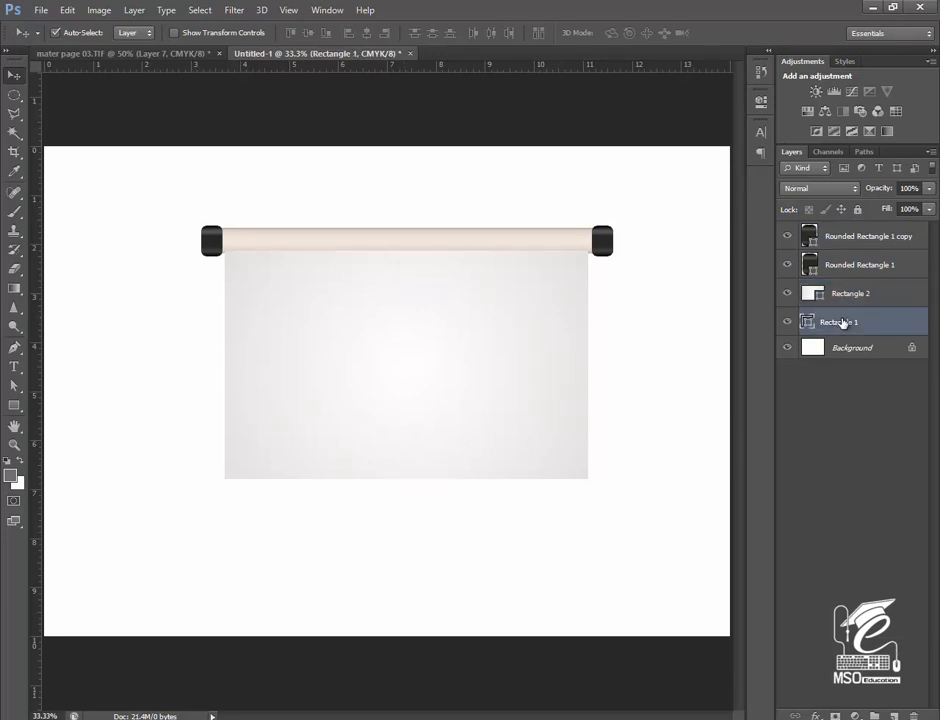
{"action": "left_click_drag", "start_coordinate": [841, 322], "coordinate": [838, 287]}
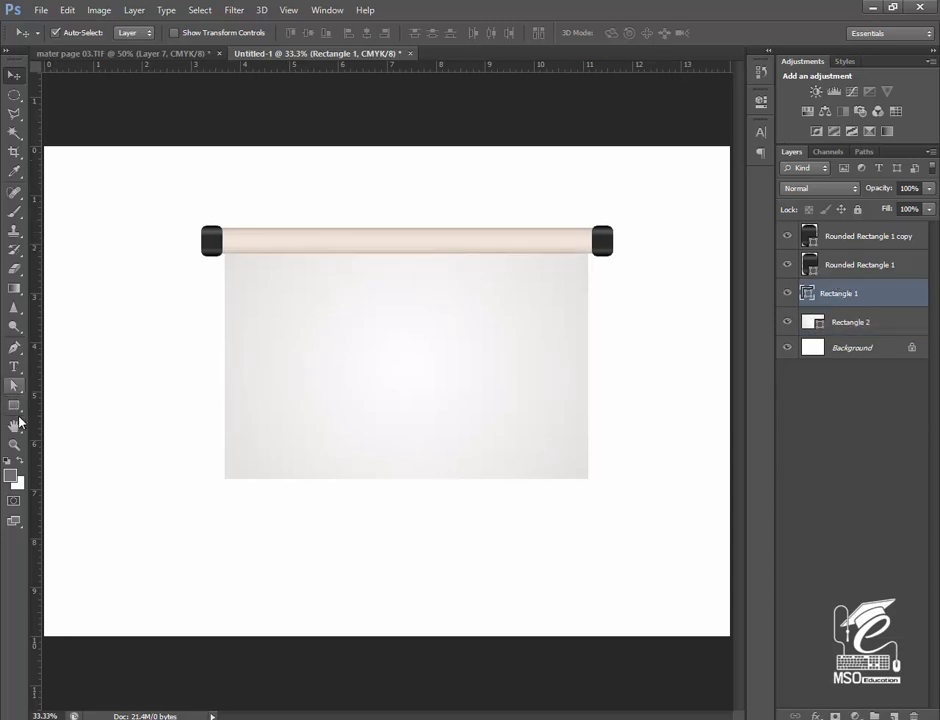
In the bar's gradient fill, add a light stop near the right end and recolour the end stop to grey-brown #8f8983
{"action": "left_click", "coordinate": [14, 386]}
{"action": "left_click", "coordinate": [14, 405]}
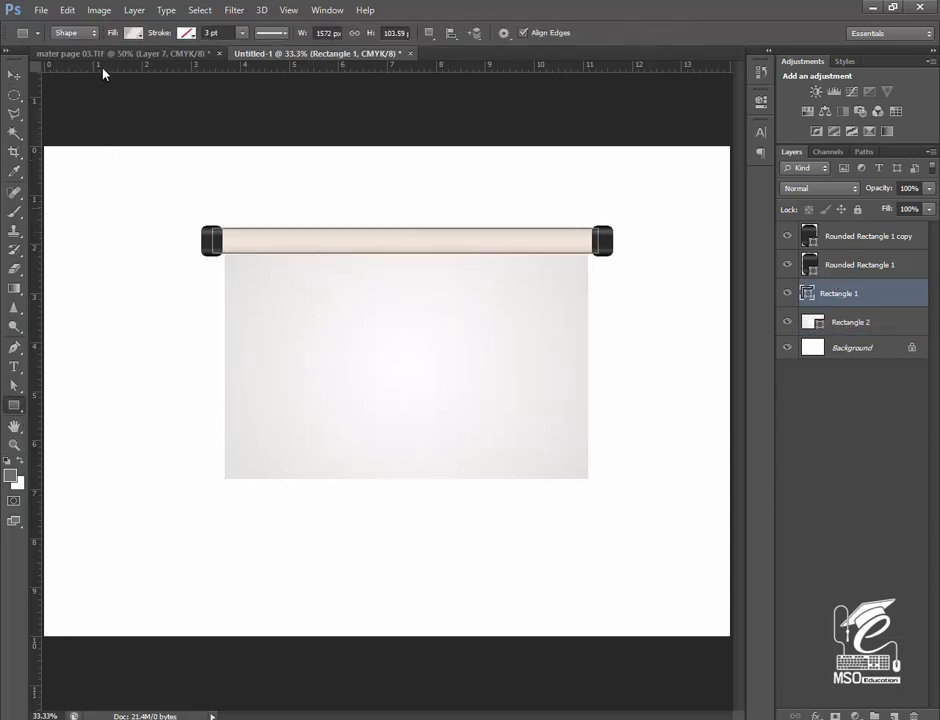
{"action": "left_click", "coordinate": [133, 33]}
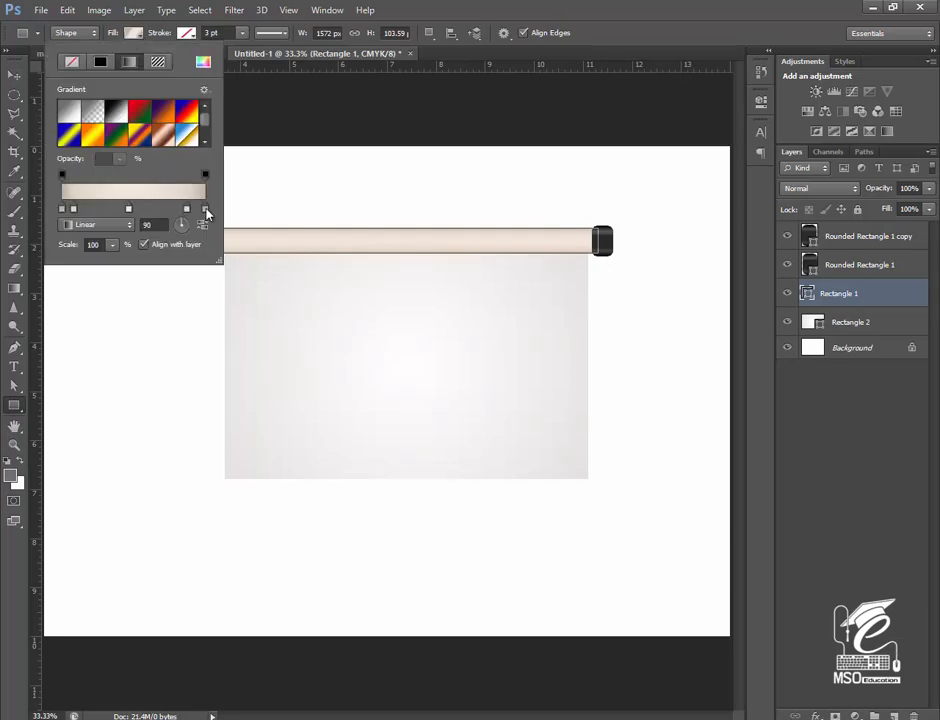
{"action": "left_click_drag", "start_coordinate": [199, 209], "coordinate": [206, 209]}
{"action": "left_click_drag", "start_coordinate": [199, 209], "coordinate": [197, 209]}
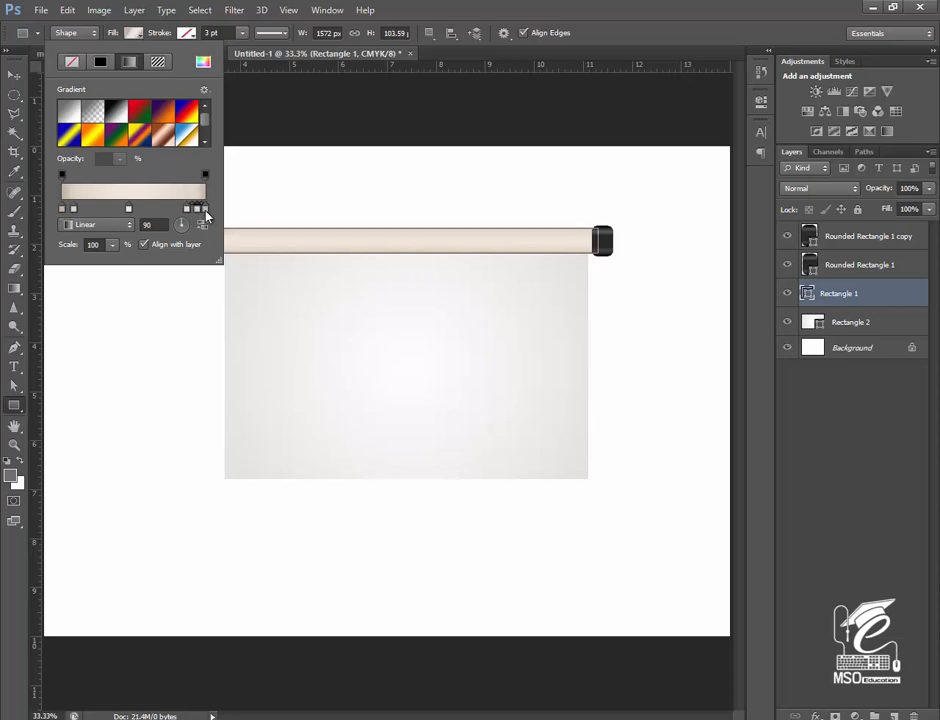
{"action": "double_click", "coordinate": [205, 209]}
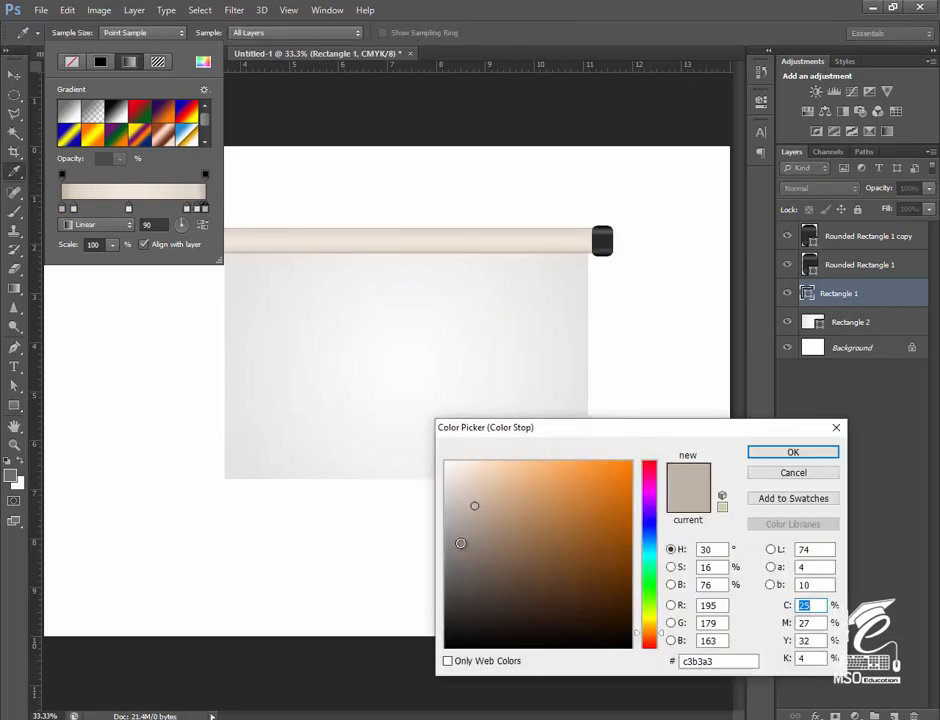
{"action": "left_click", "coordinate": [460, 543]}
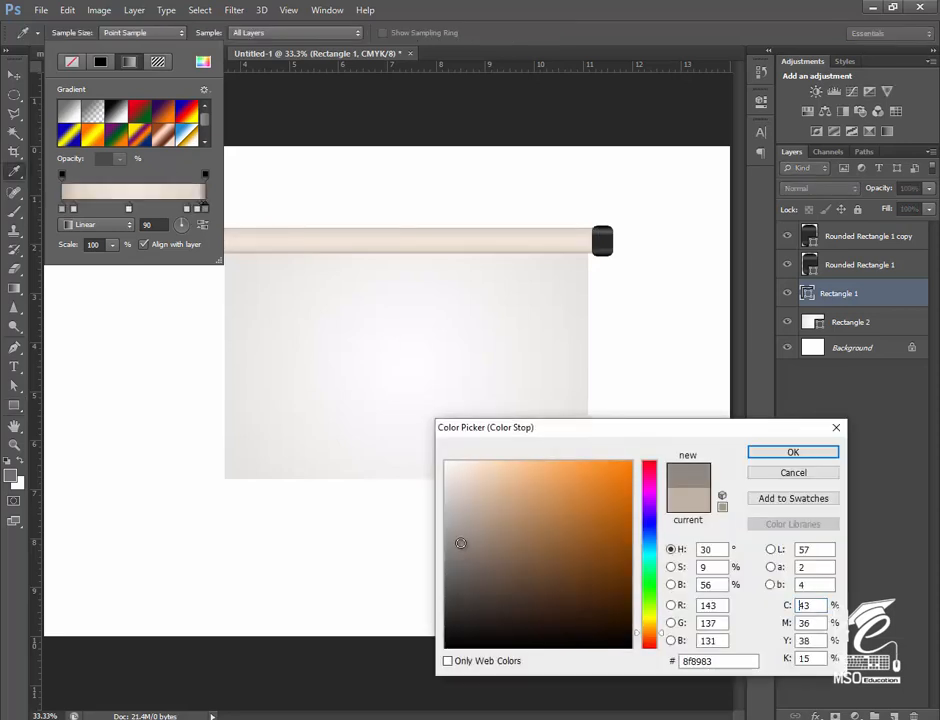
{"action": "left_click", "coordinate": [785, 452]}
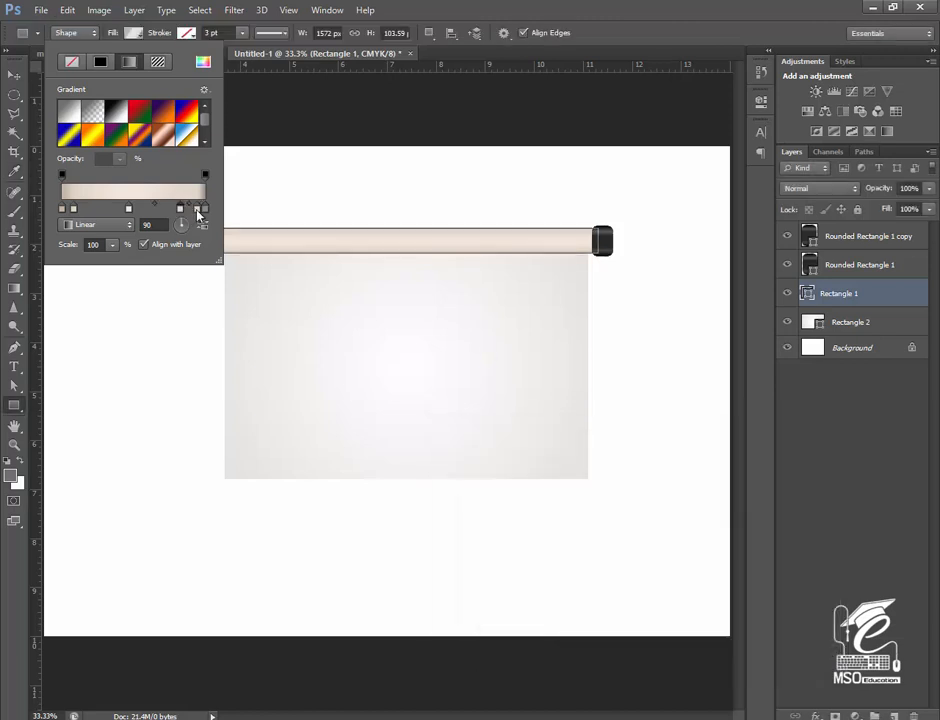
Shift the two stops beside the gradient's right end slightly inward and recolour the one nearest the end to #c7baac
{"action": "double_click", "coordinate": [191, 210]}
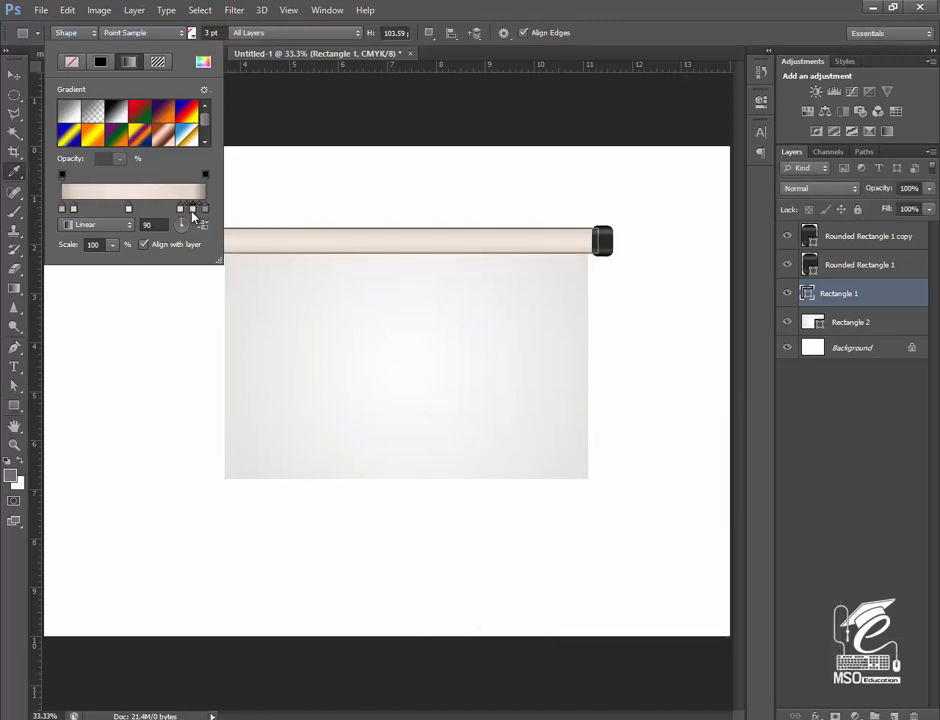
{"action": "left_click", "coordinate": [469, 502]}
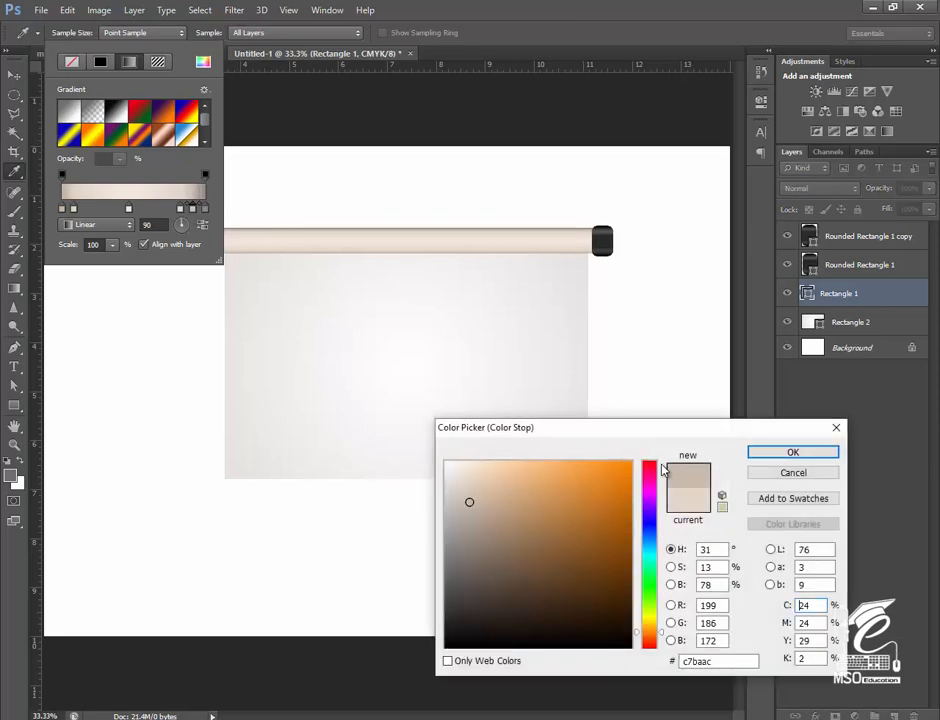
{"action": "left_click", "coordinate": [778, 452]}
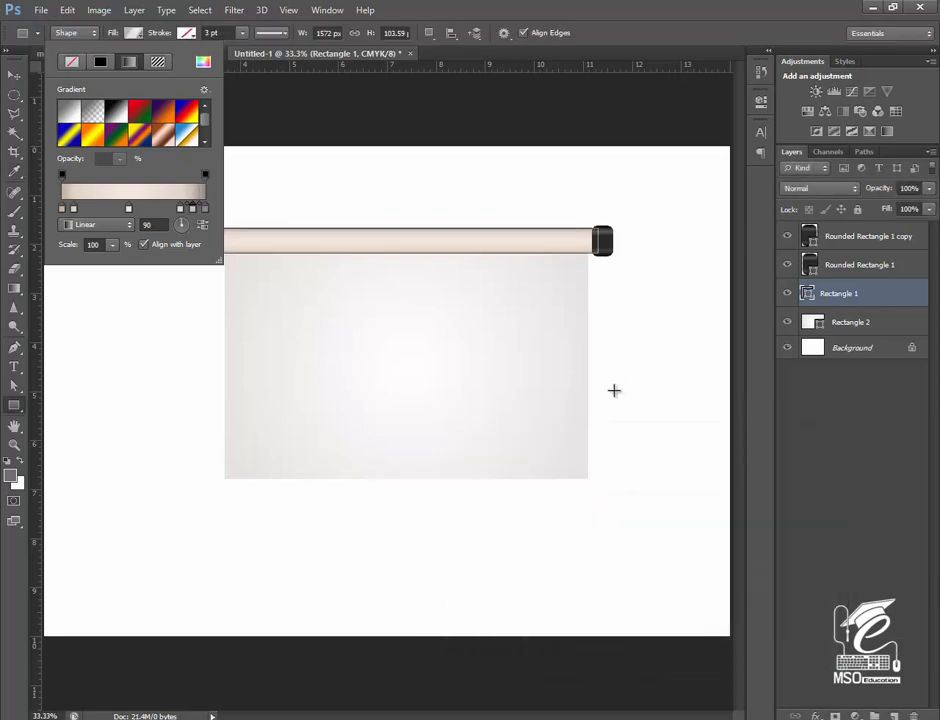
{"action": "left_click", "coordinate": [14, 75]}
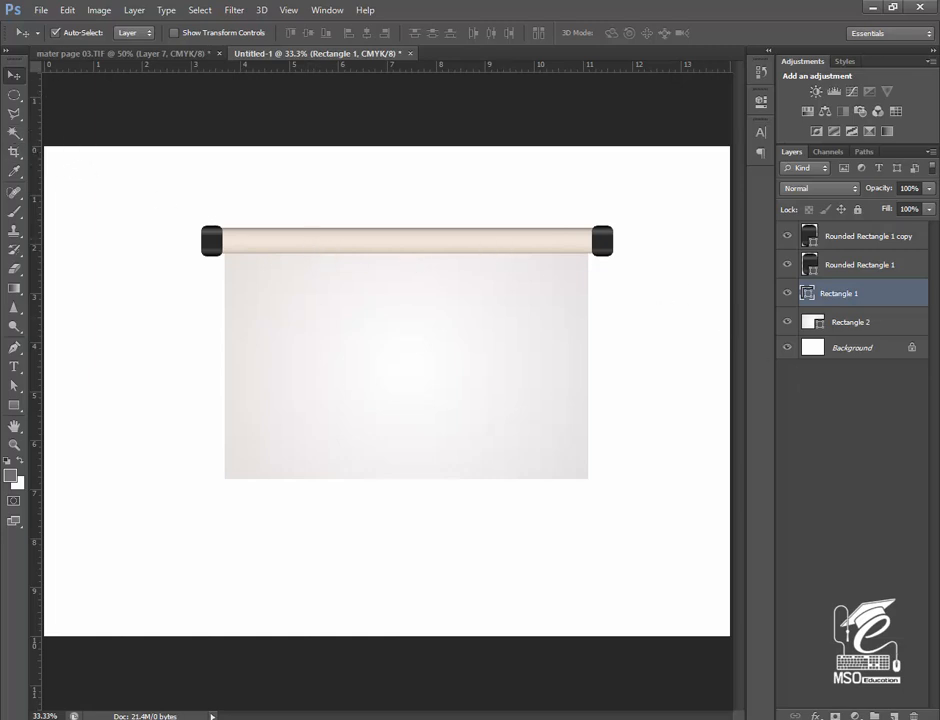
Add a new empty layer, place it between Rectangle 1 and Rectangle 2, and make it active
{"action": "left_click", "coordinate": [896, 716]}
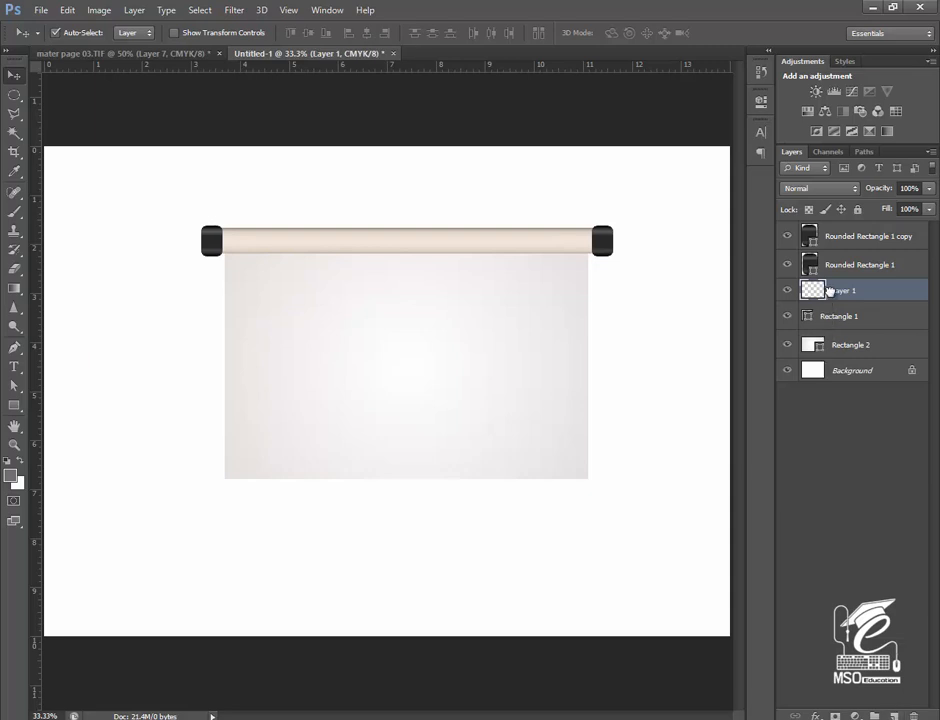
{"action": "left_click_drag", "start_coordinate": [829, 293], "coordinate": [831, 326]}
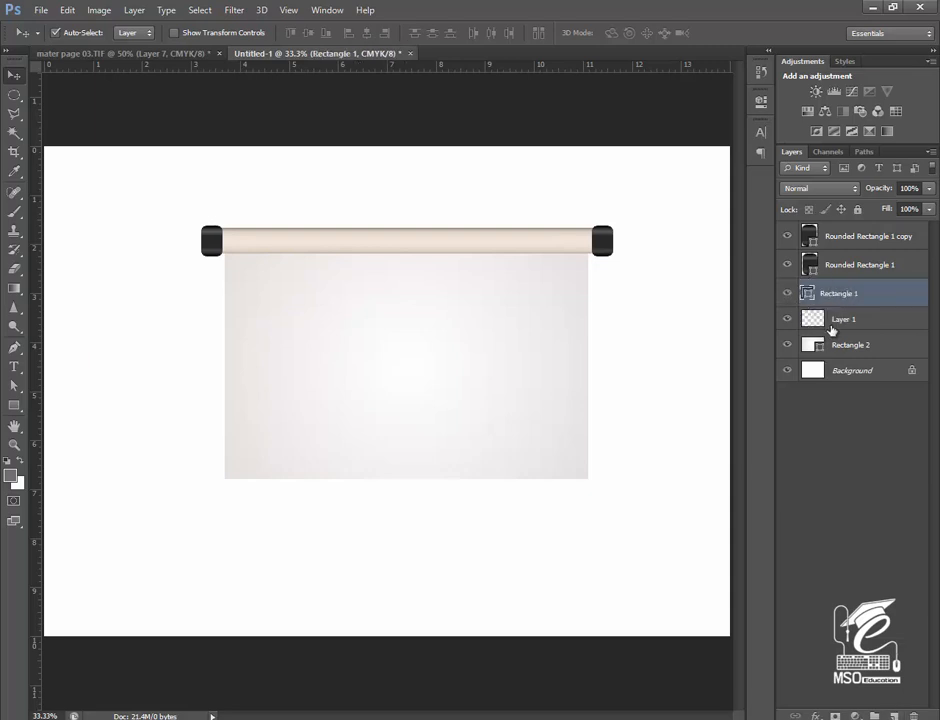
{"action": "left_click", "coordinate": [826, 320]}
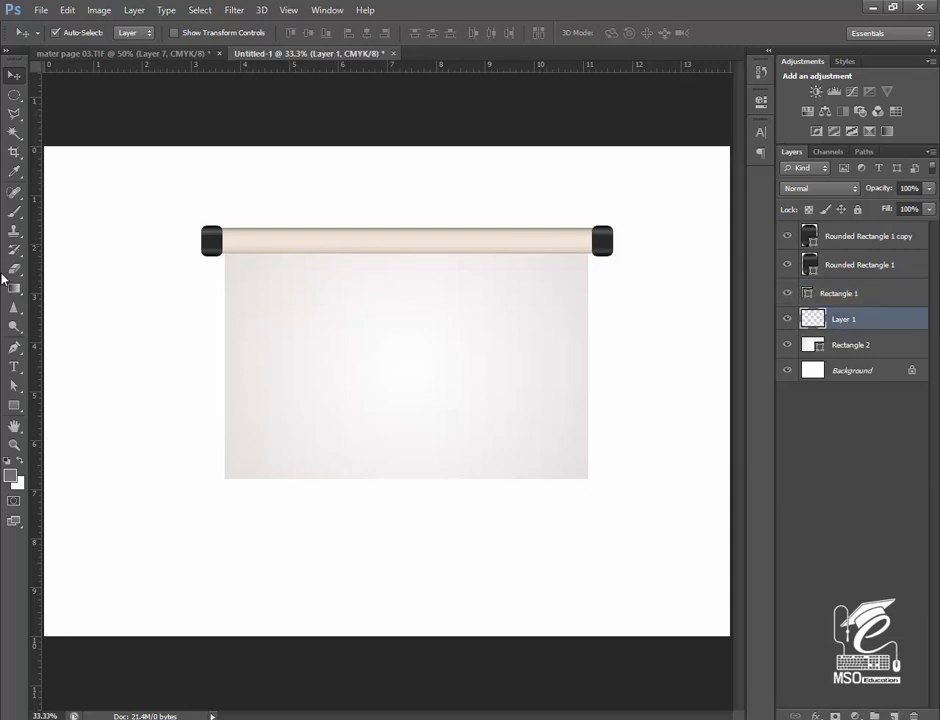
With the Rectangular Marquee, select a narrow strip across the sheet's full width just under the bar, slightly overlapping the bar's lower edge
{"action": "left_click", "coordinate": [13, 115]}
{"action": "left_click", "coordinate": [14, 95]}
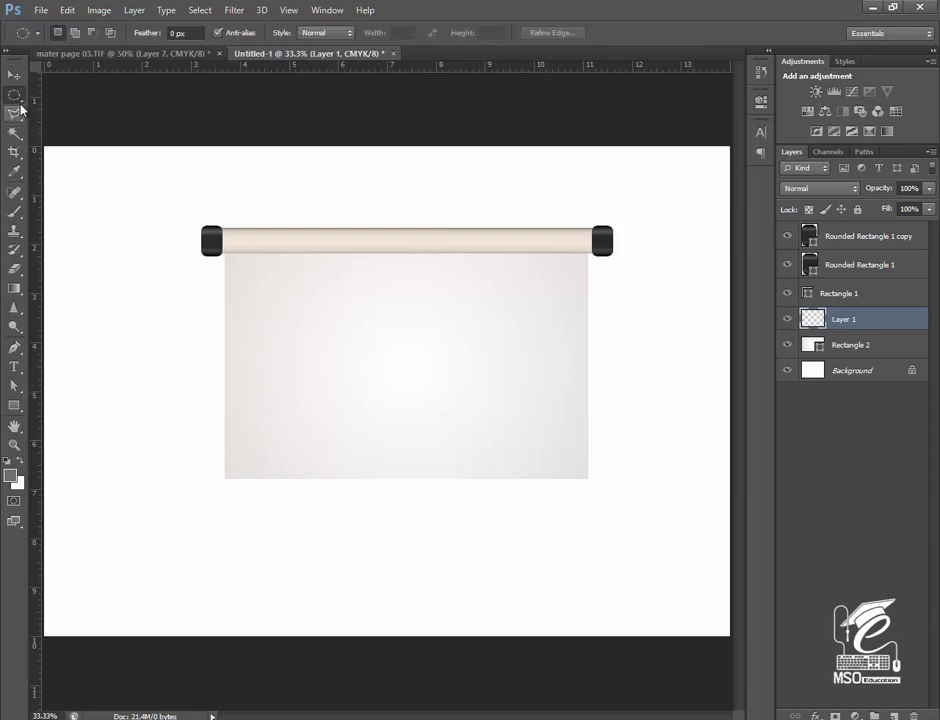
{"action": "right_click", "coordinate": [18, 98]}
{"action": "left_click", "coordinate": [80, 96]}
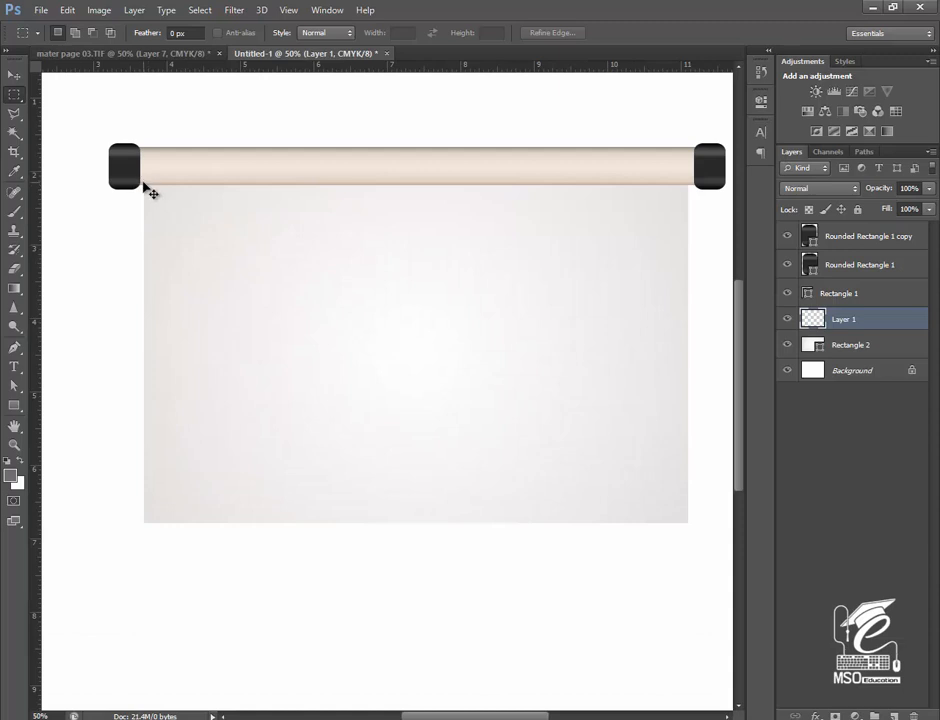
{"action": "key", "text": "ctrl+plus"}
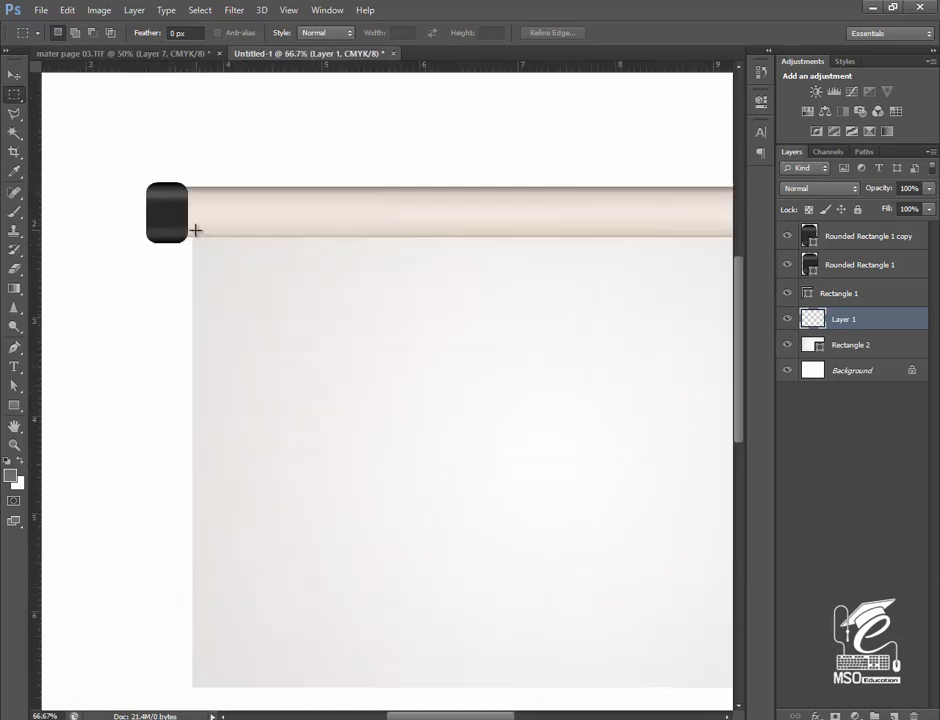
{"action": "left_click_drag", "start_coordinate": [233, 249], "coordinate": [499, 289]}
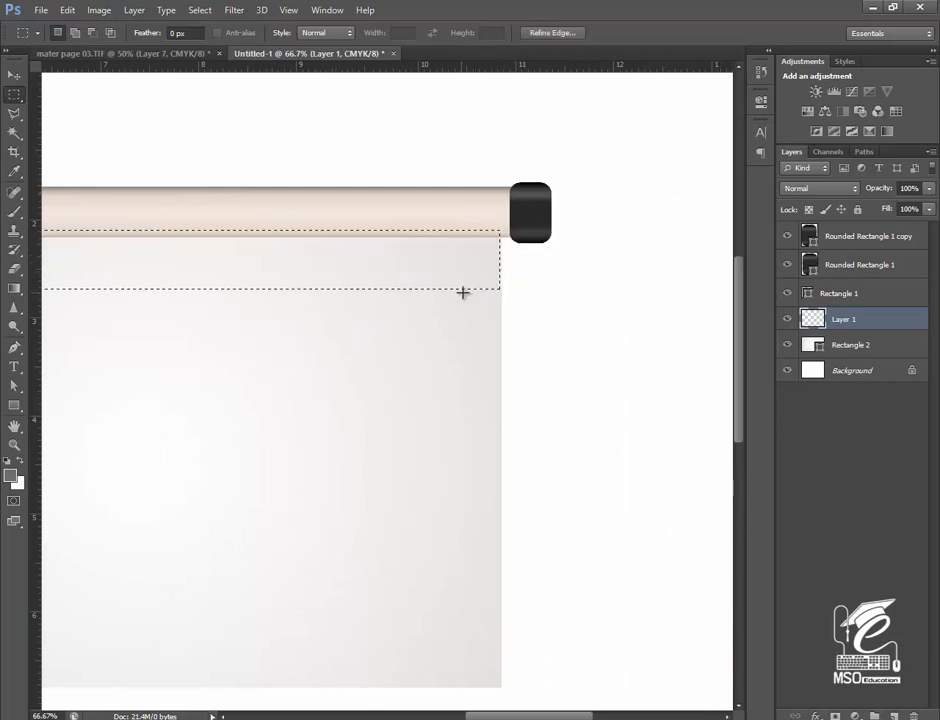
{"action": "left_click_drag", "start_coordinate": [113, 334], "coordinate": [394, 336]}
{"action": "key", "text": "ctrl+minus"}
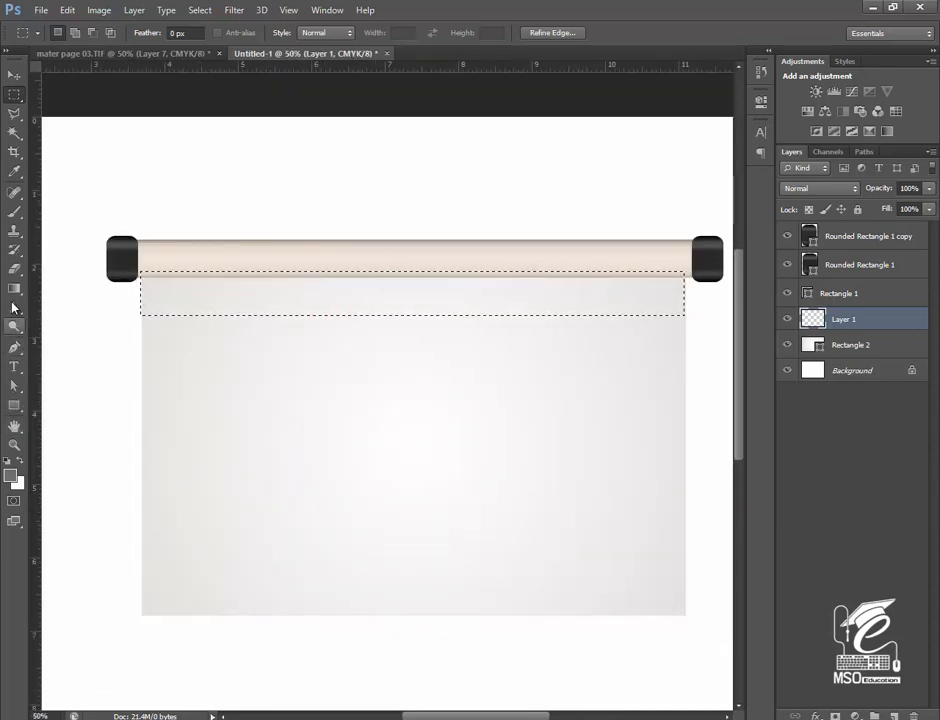
Paint a soft grey shadow along the selected strip under the bar using a 125 px brush at 17% opacity and 28% flow
{"action": "left_click", "coordinate": [15, 214]}
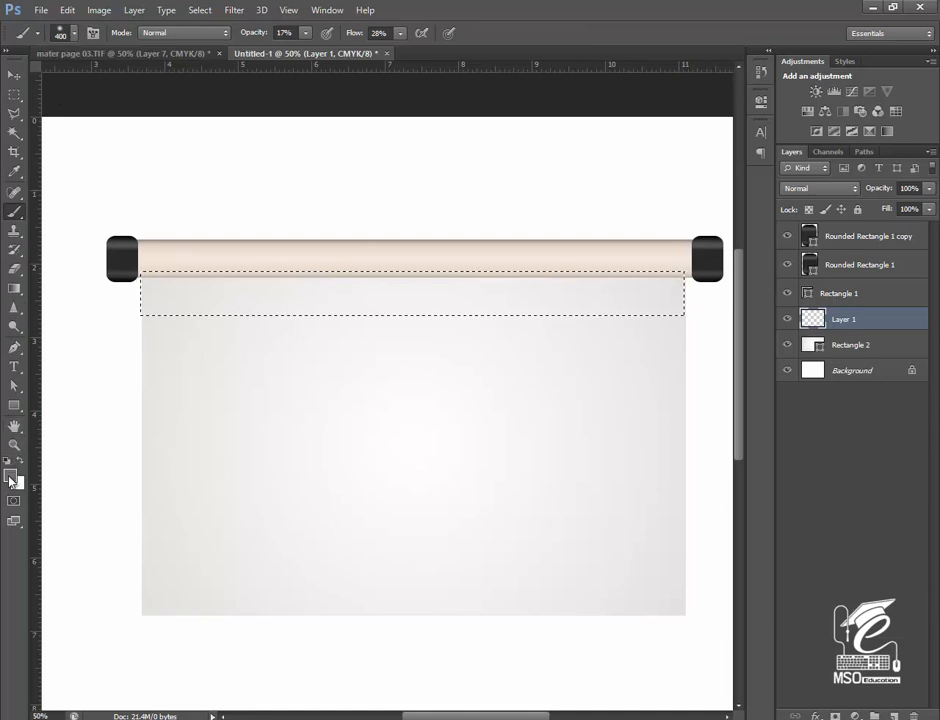
{"action": "key", "text": "bracketleft"}
{"action": "key", "text": "bracketleft"}
{"action": "key", "text": "bracketleft"}
{"action": "key", "text": "bracketleft"}
{"action": "key", "text": "bracketleft"}
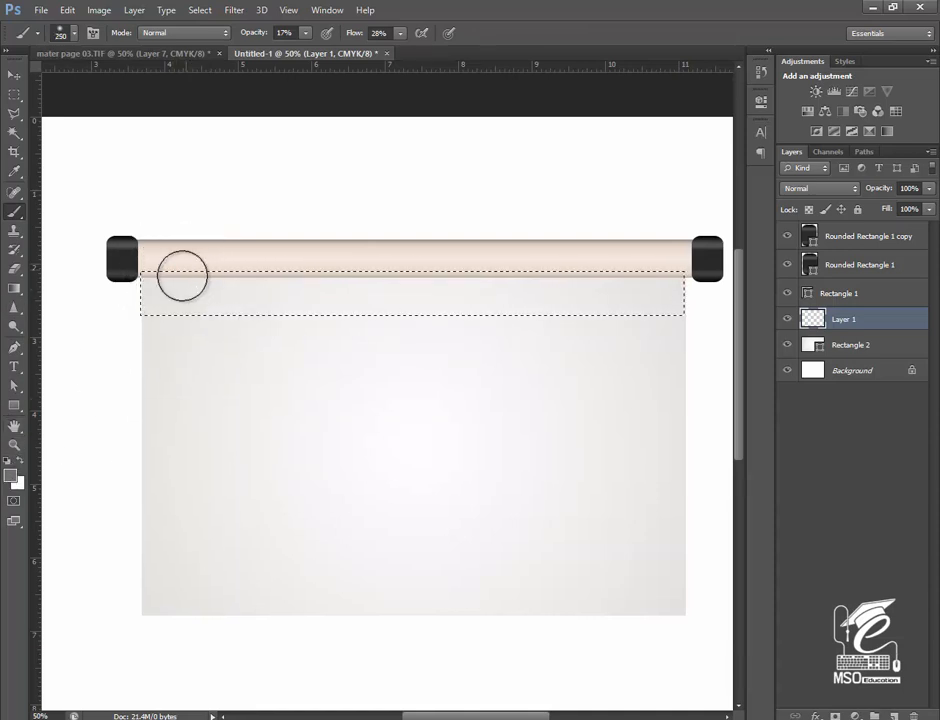
{"action": "key", "text": "bracketleft"}
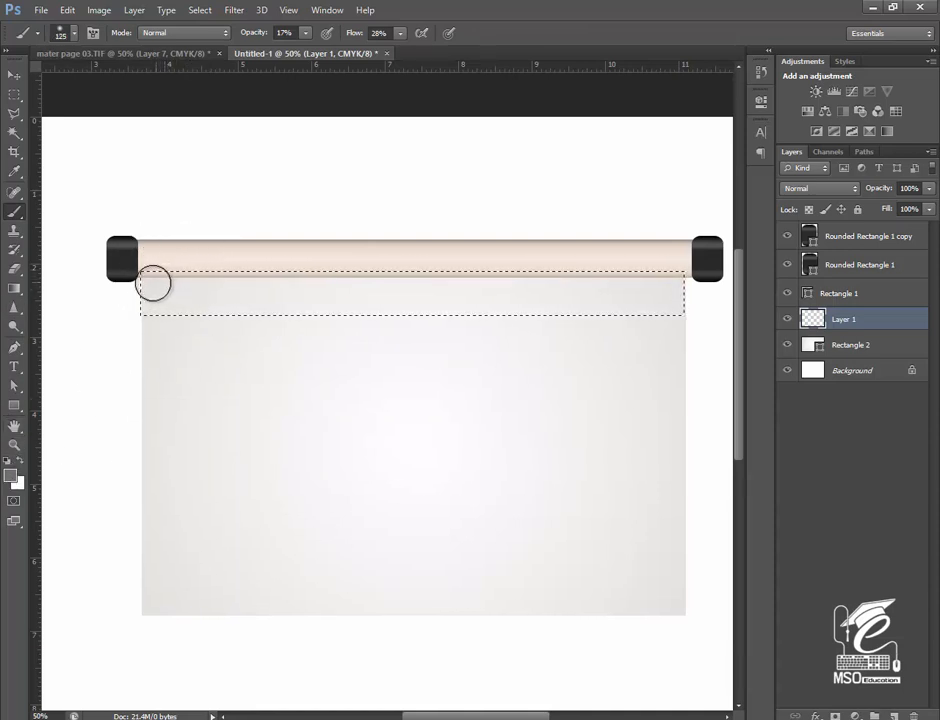
{"action": "left_click_drag", "start_coordinate": [167, 283], "coordinate": [462, 287]}
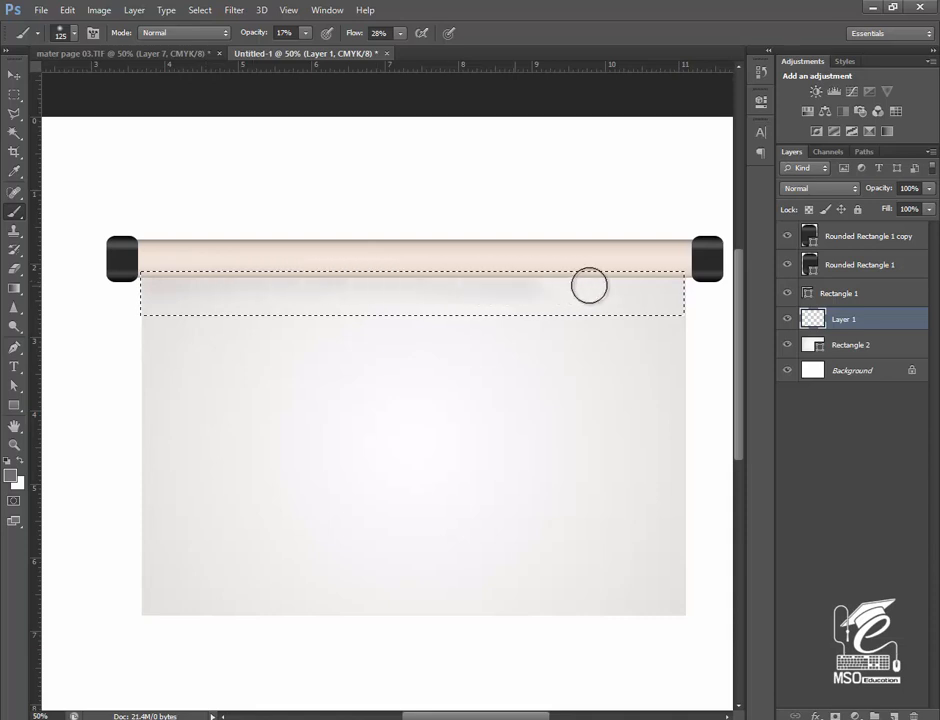
Deepen the shadow along the selected strip under the bar with the brush at 41% opacity and 54% flow
{"action": "left_click", "coordinate": [305, 33]}
{"action": "left_click", "coordinate": [399, 34]}
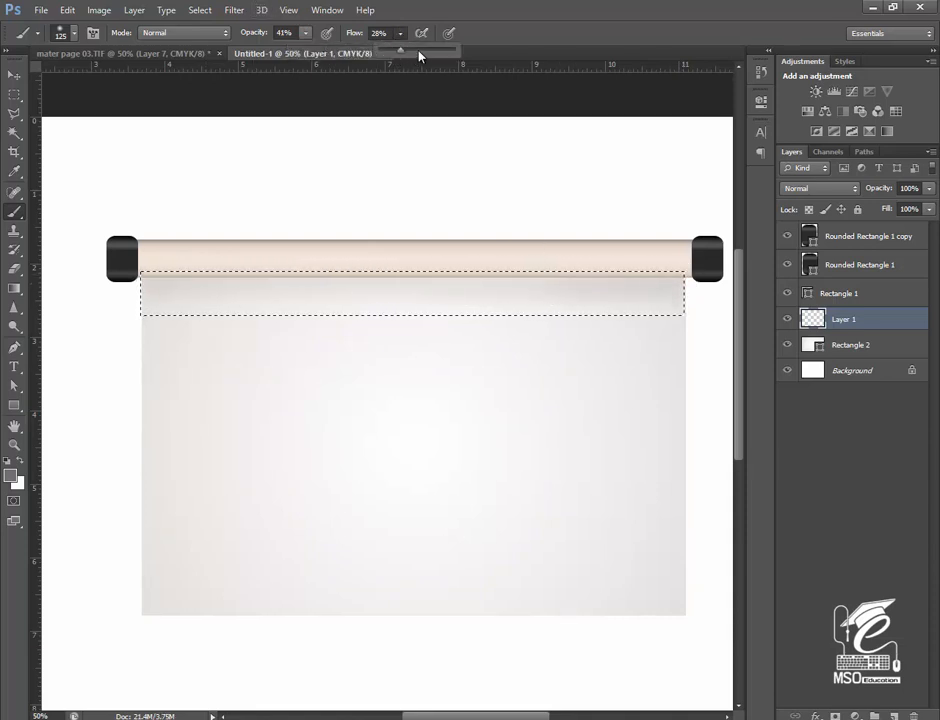
{"action": "left_click_drag", "start_coordinate": [677, 271], "coordinate": [600, 268]}
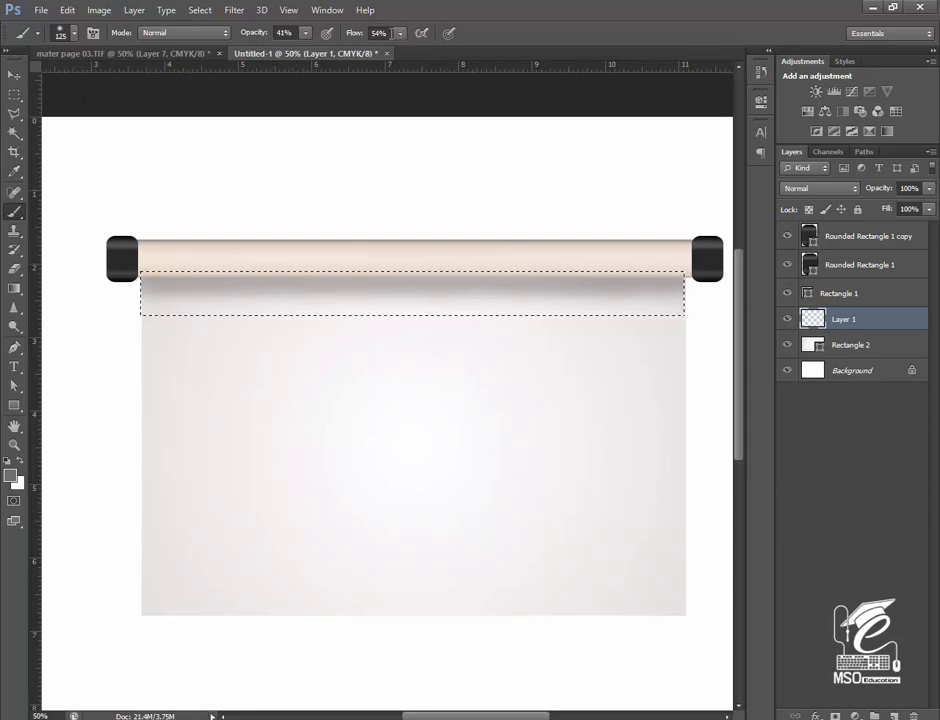
Paint over the shadow strip again in dark grey RGB 73, 73, 72 with the brush at 65% opacity and 67% flow
{"action": "left_click", "coordinate": [305, 33]}
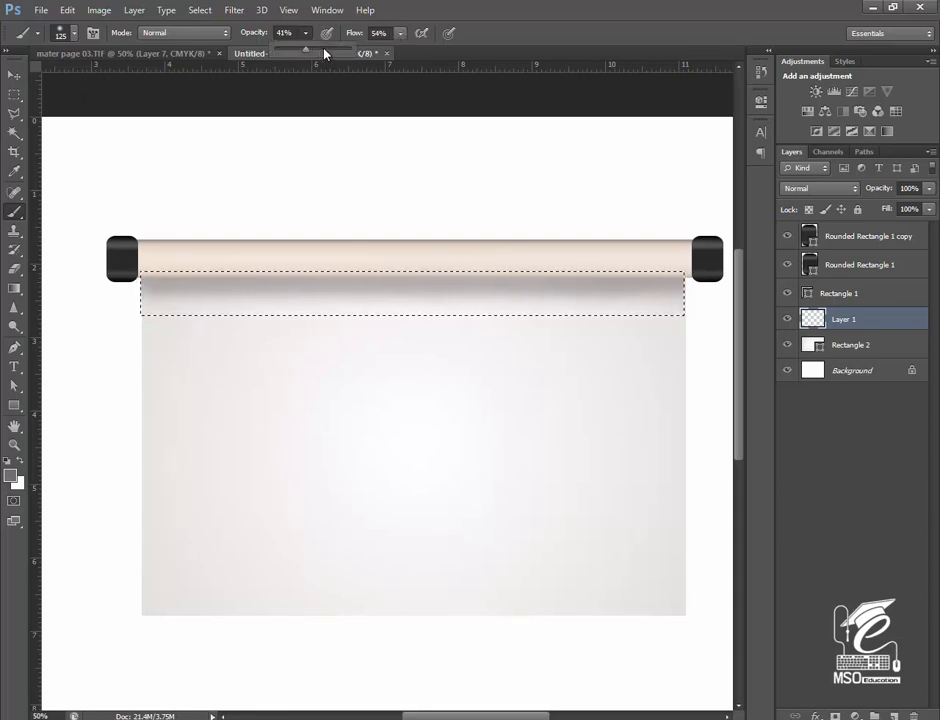
{"action": "left_click", "coordinate": [398, 35]}
{"action": "left_click_drag", "start_coordinate": [398, 51], "coordinate": [410, 51]}
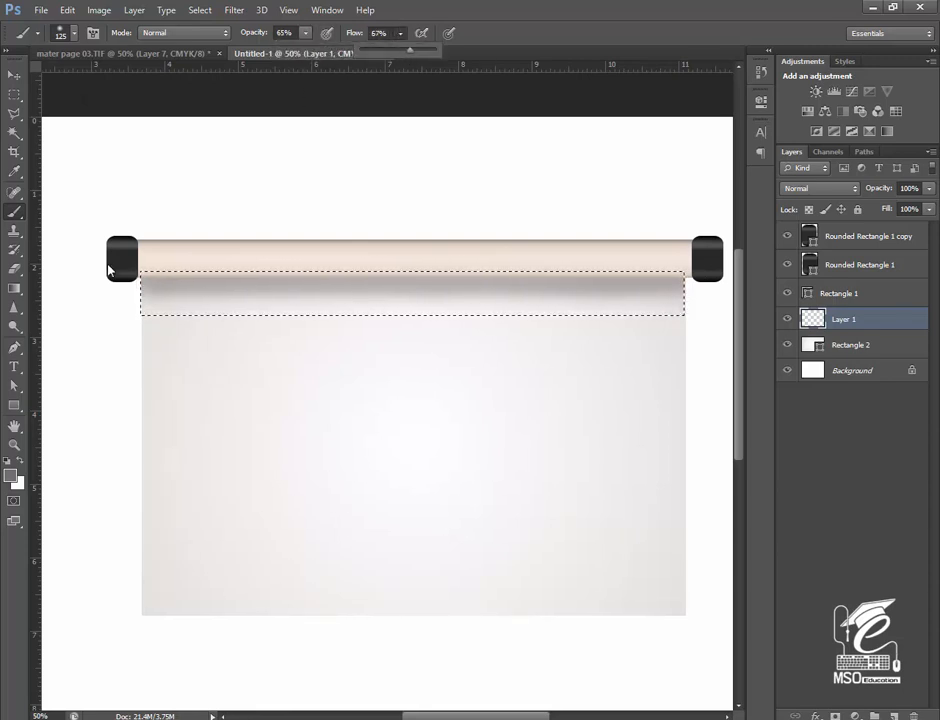
{"action": "left_click", "coordinate": [9, 478]}
{"action": "left_click", "coordinate": [448, 595]}
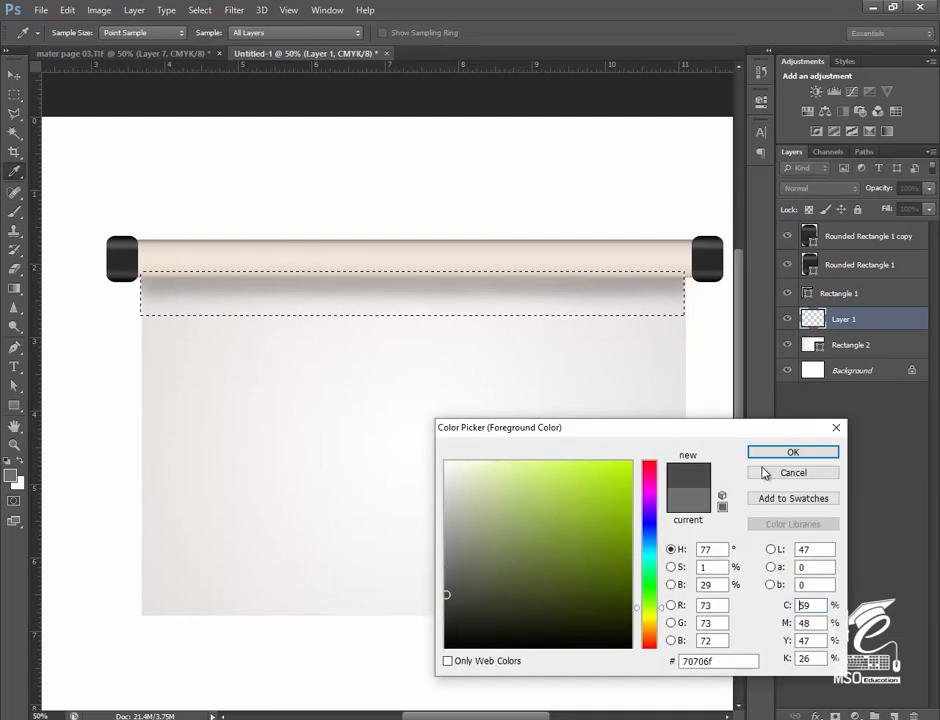
{"action": "left_click", "coordinate": [805, 452]}
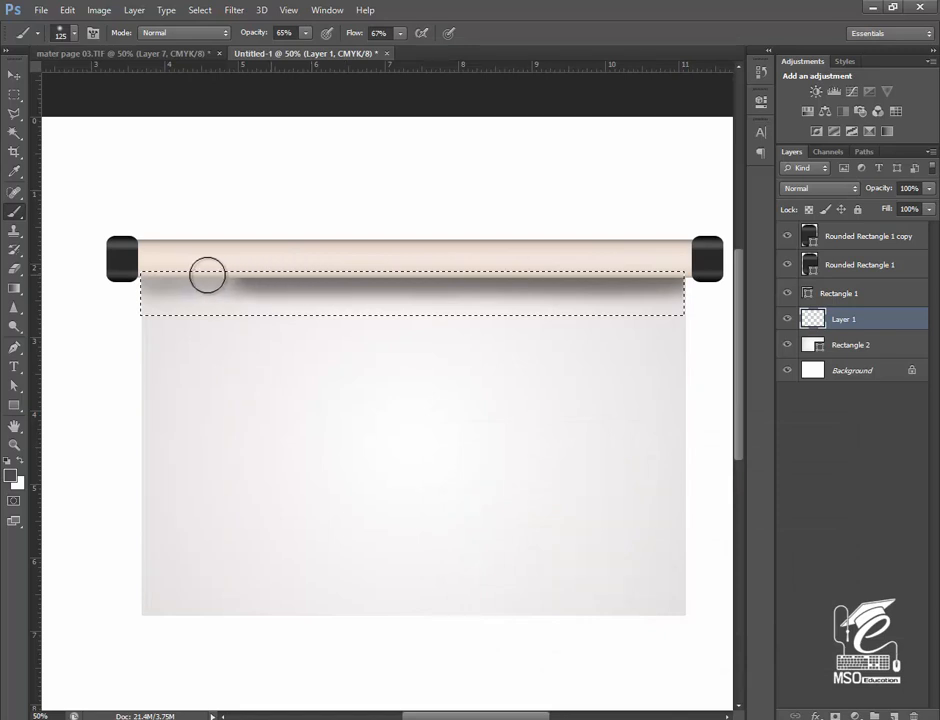
Lower the opacity of Layer 1, which holds the shadow, to 46% and clear the strip selection
{"action": "left_click", "coordinate": [14, 75]}
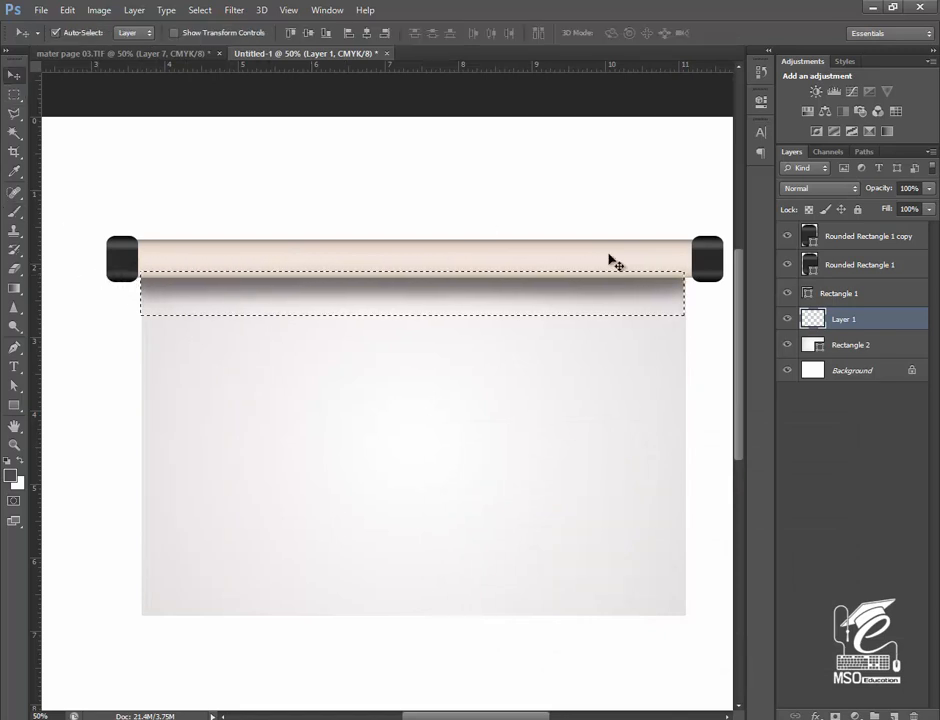
{"action": "left_click", "coordinate": [930, 189]}
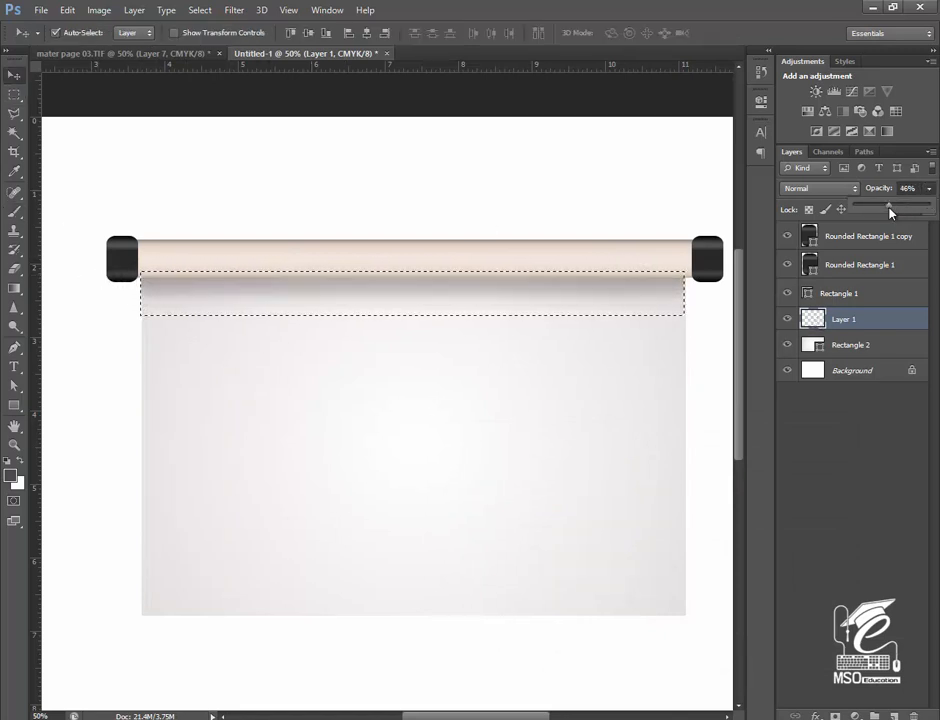
{"action": "left_click", "coordinate": [16, 78]}
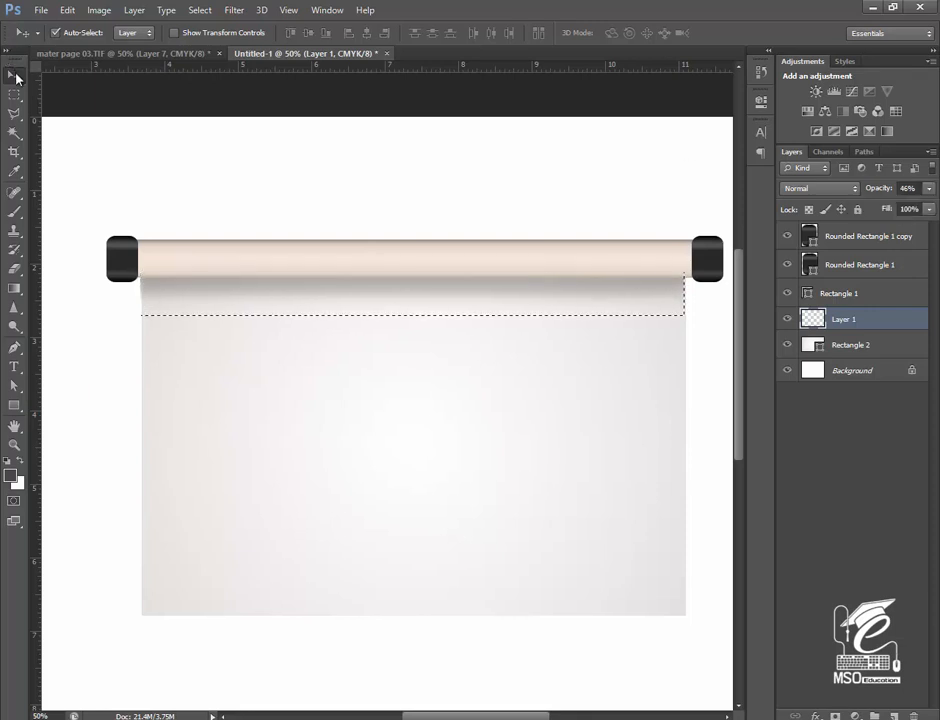
{"action": "key", "text": "ctrl+d"}
{"action": "key", "text": "ctrl+minus"}
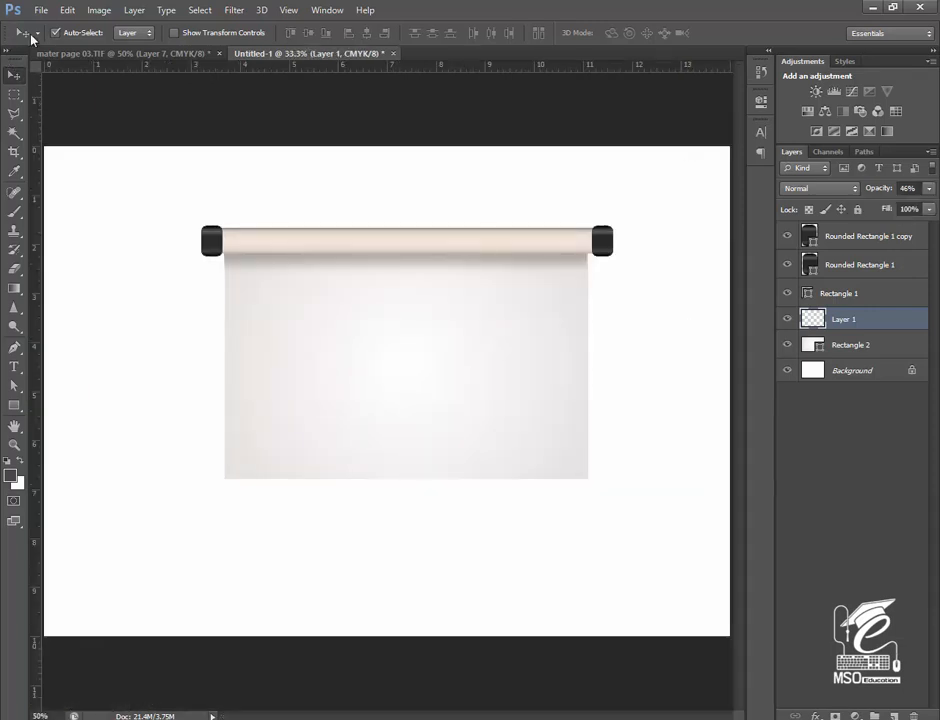
{"action": "key", "text": "ctrl+plus"}
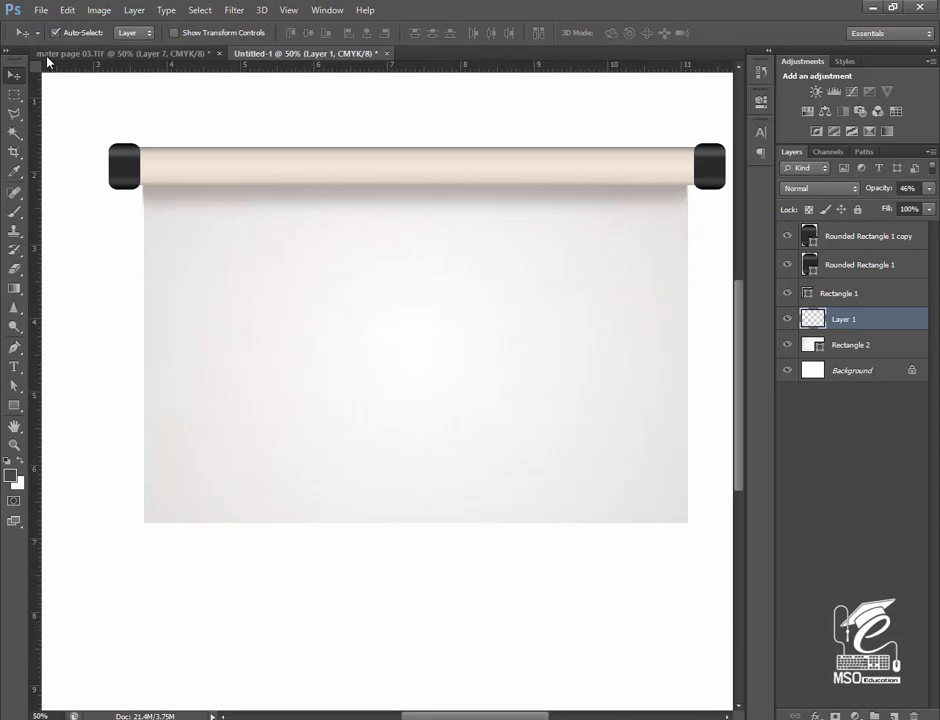
In Rectangle 1's gradient fill, add a stop near the left end and recolour the left end stop to #746f6a
{"action": "left_click", "coordinate": [787, 319]}
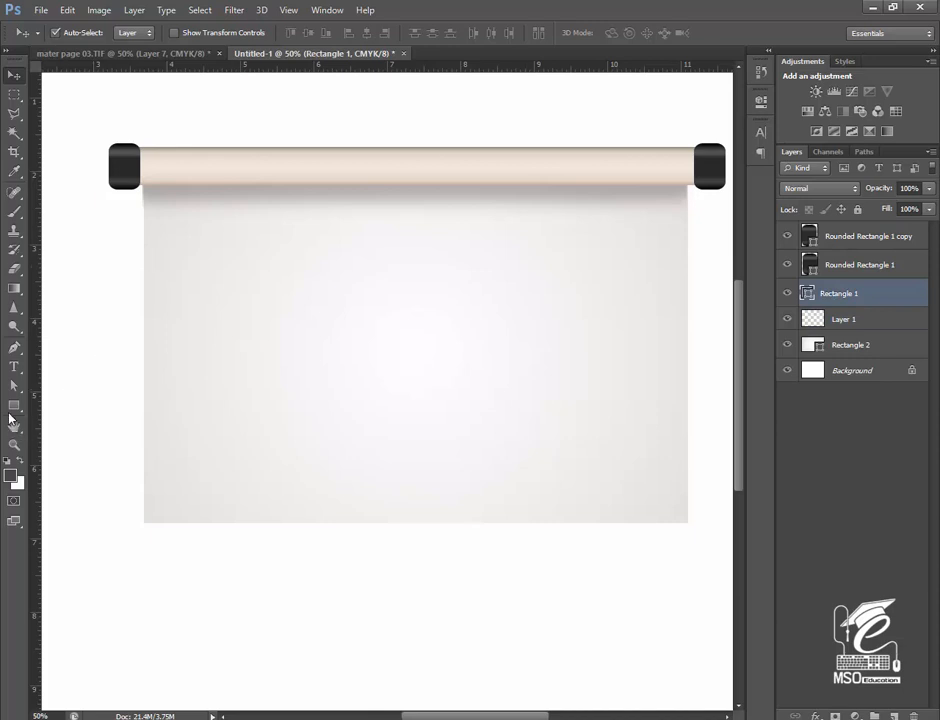
{"action": "key", "text": "u"}
{"action": "left_click", "coordinate": [133, 33]}
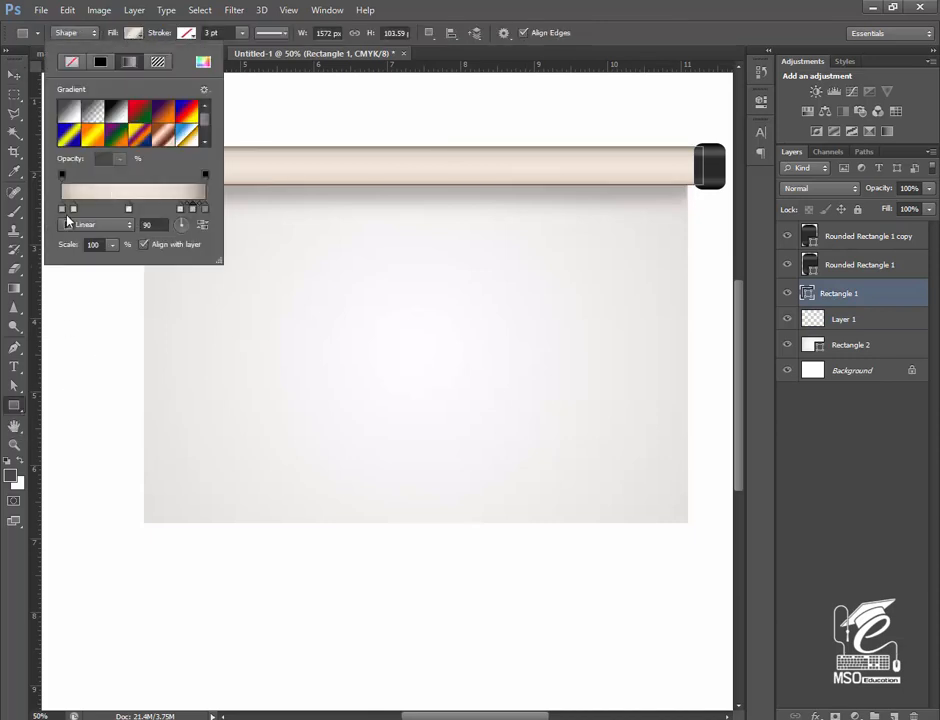
{"action": "mouse_move", "coordinate": [73, 210]}
{"action": "left_mouse_down"}
{"action": "mouse_move", "coordinate": [81, 211]}
{"action": "mouse_move", "coordinate": [63, 214]}
{"action": "left_mouse_up"}
{"action": "double_click", "coordinate": [63, 208]}
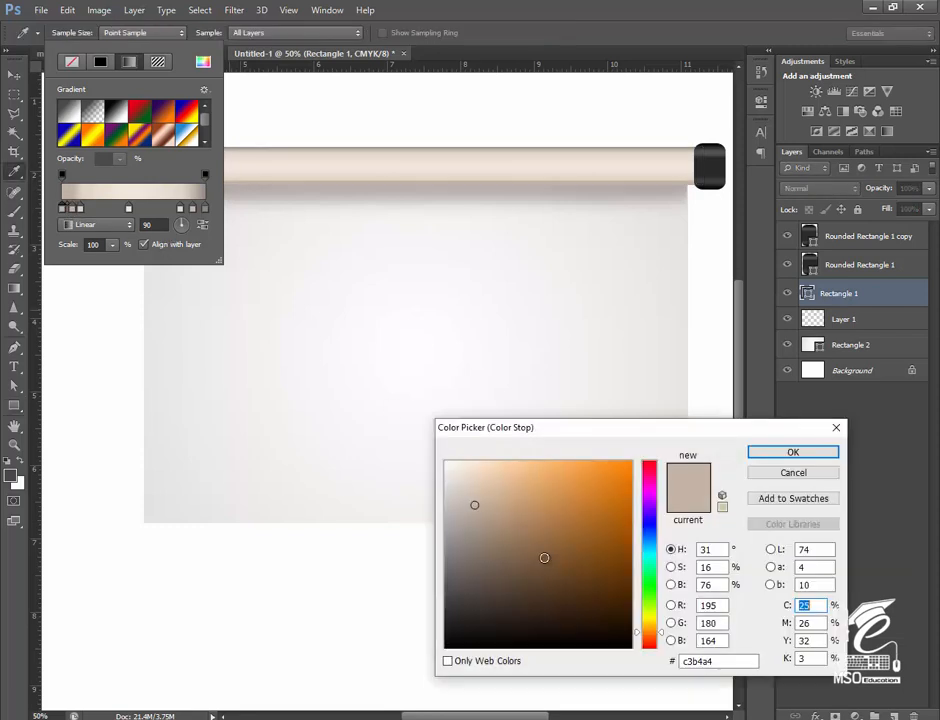
{"action": "left_click", "coordinate": [460, 563]}
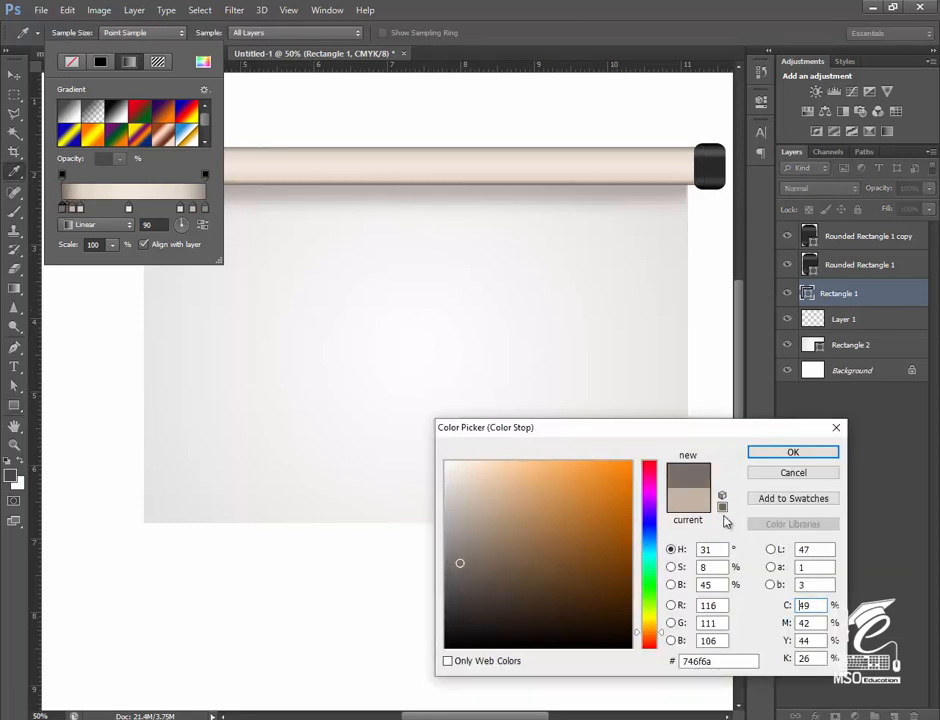
{"action": "left_click", "coordinate": [791, 454]}
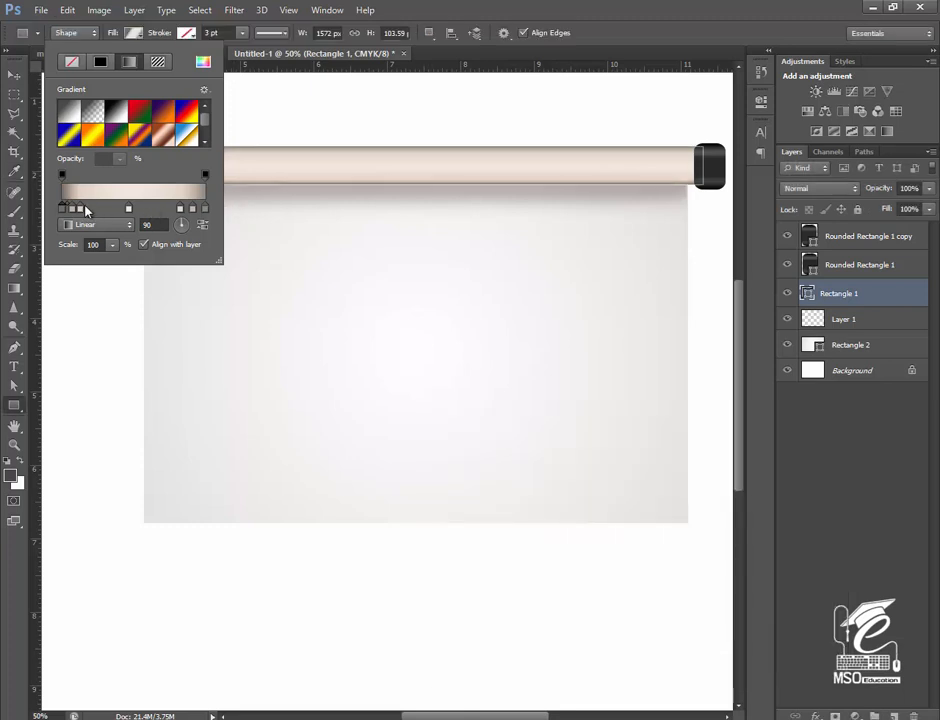
Darken the bar gradient's left end stop to #595755 and spread its two neighbouring stops further inward
{"action": "left_click_drag", "start_coordinate": [80, 209], "coordinate": [85, 209]}
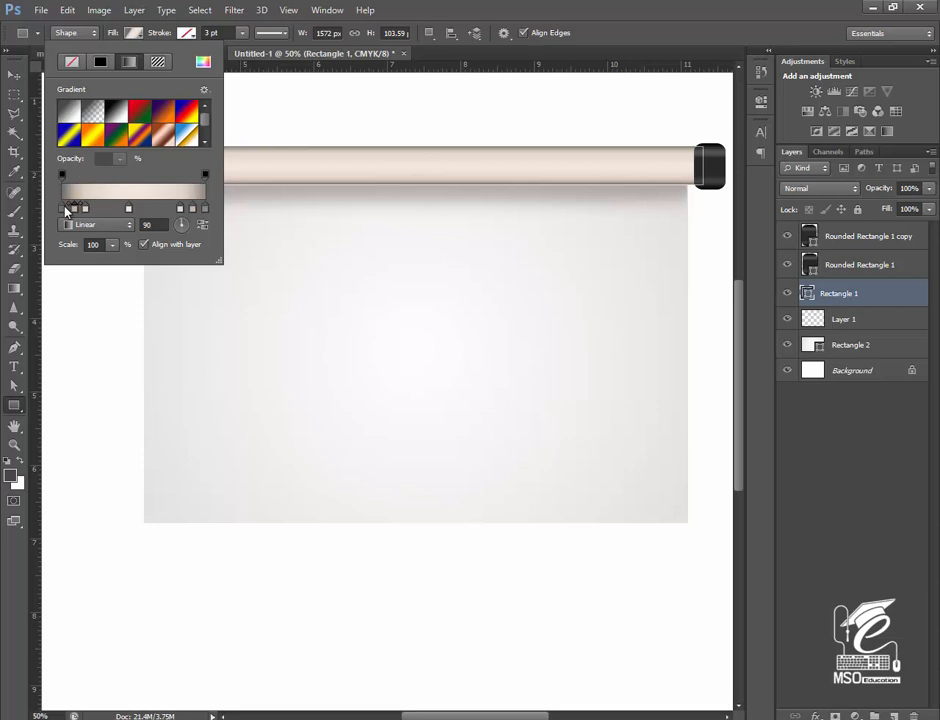
{"action": "double_click", "coordinate": [63, 208]}
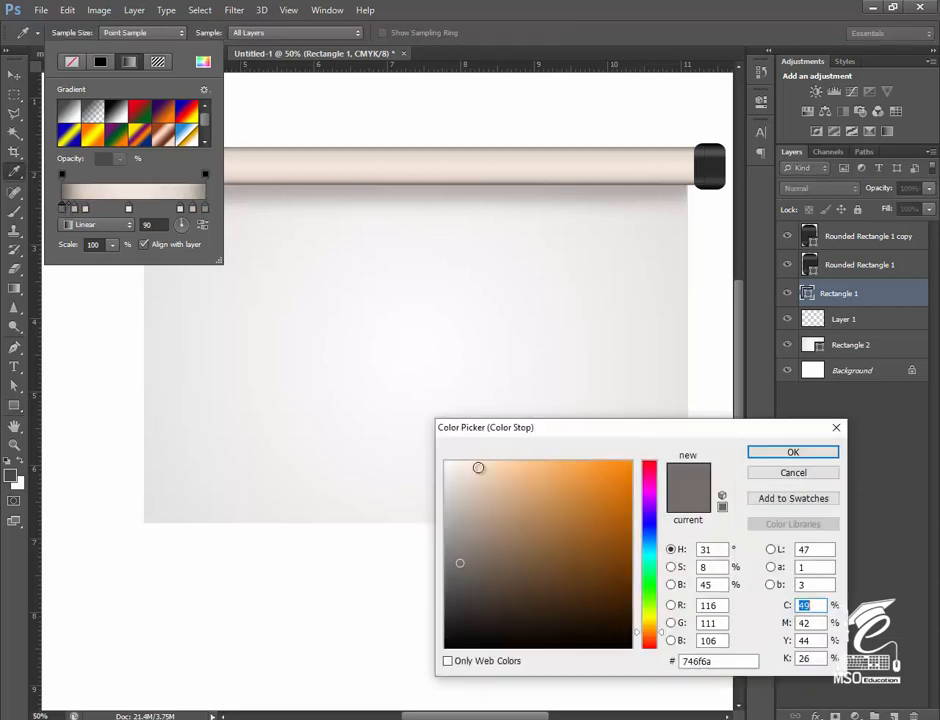
{"action": "left_click", "coordinate": [453, 583]}
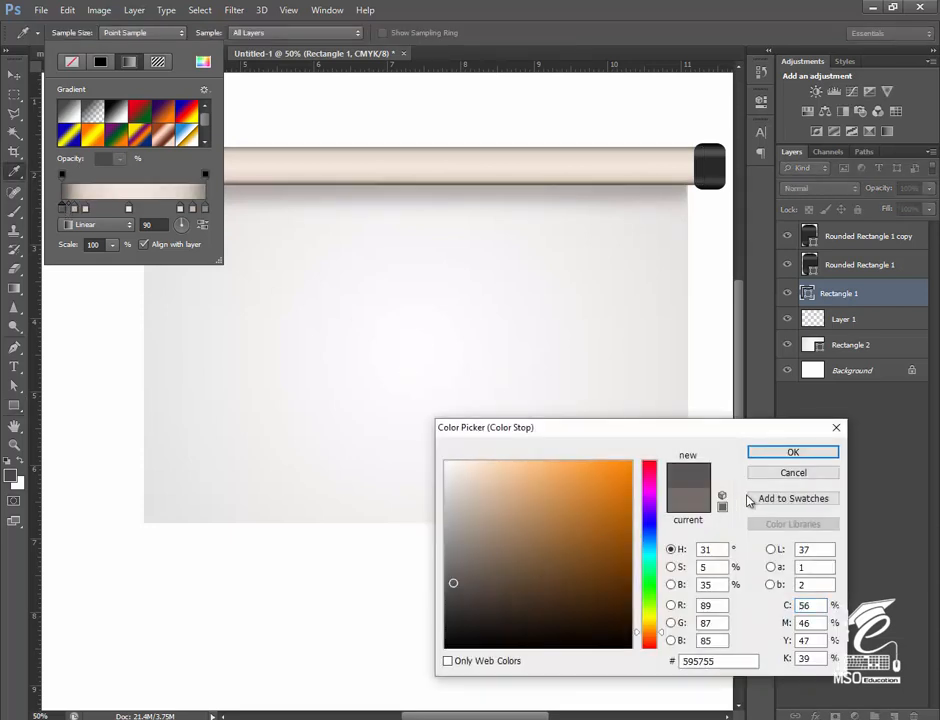
{"action": "key", "text": "Return"}
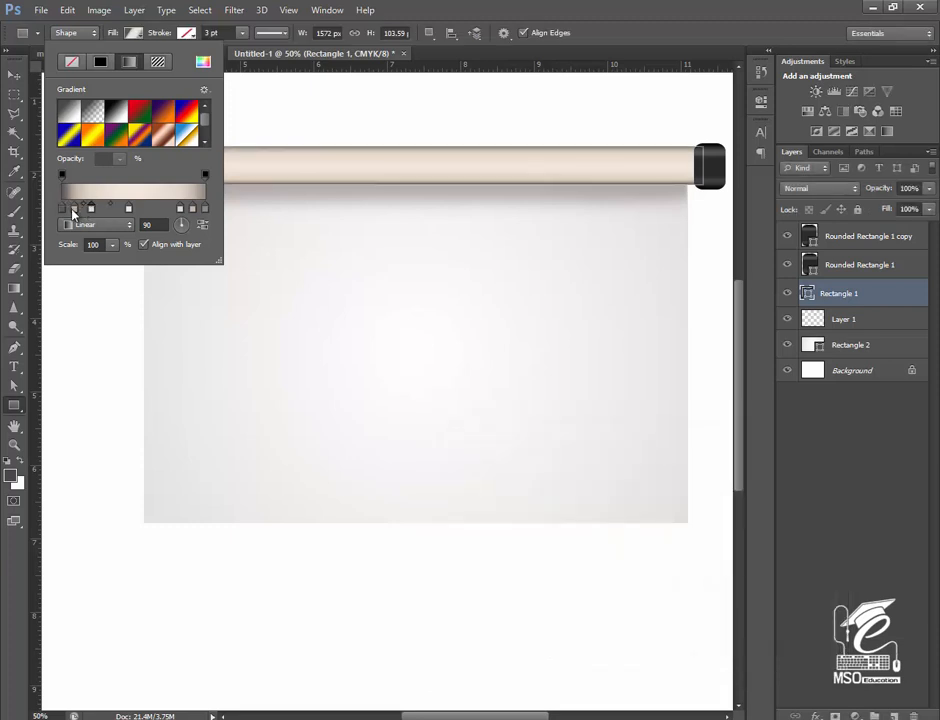
{"action": "left_click_drag", "start_coordinate": [74, 210], "coordinate": [100, 210]}
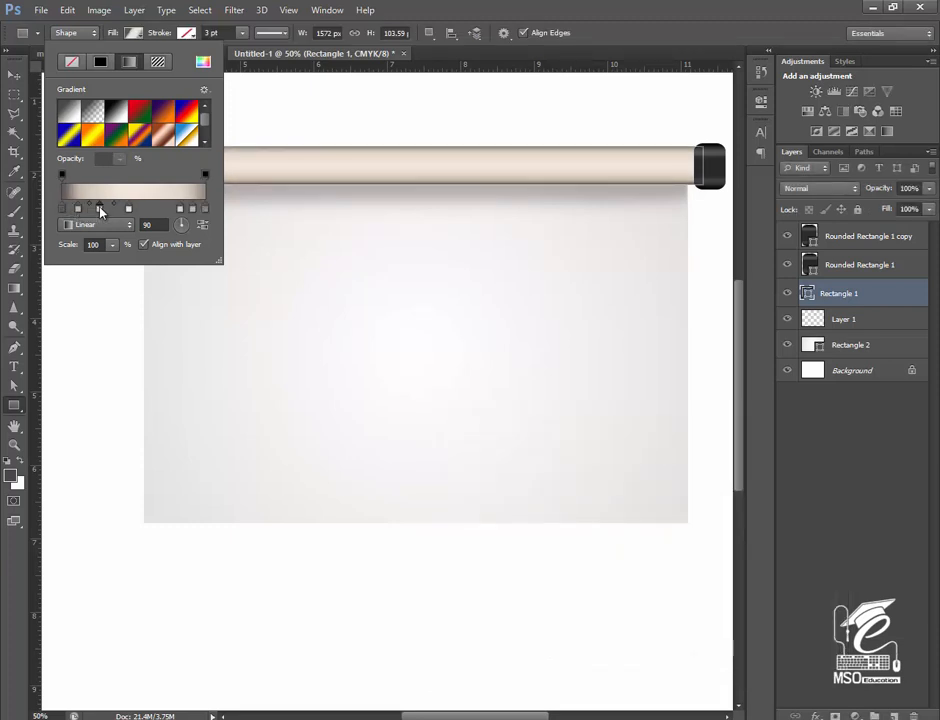
Recolour the bar gradient's middle stop to #f7f1ea and shift the two stops beside the right end slightly outward
{"action": "double_click", "coordinate": [128, 210]}
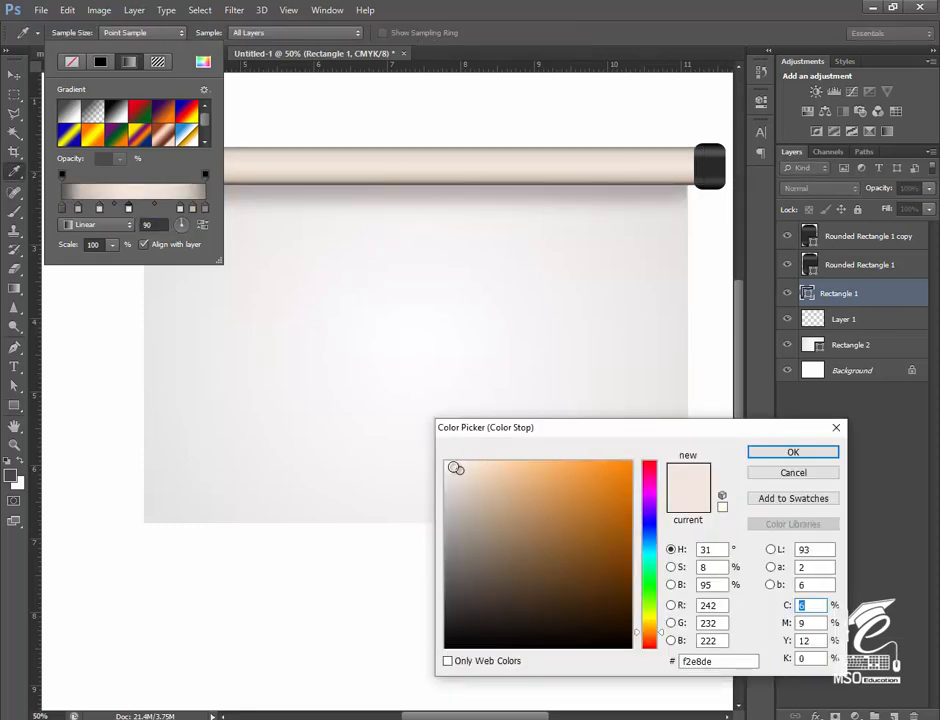
{"action": "left_click", "coordinate": [454, 467]}
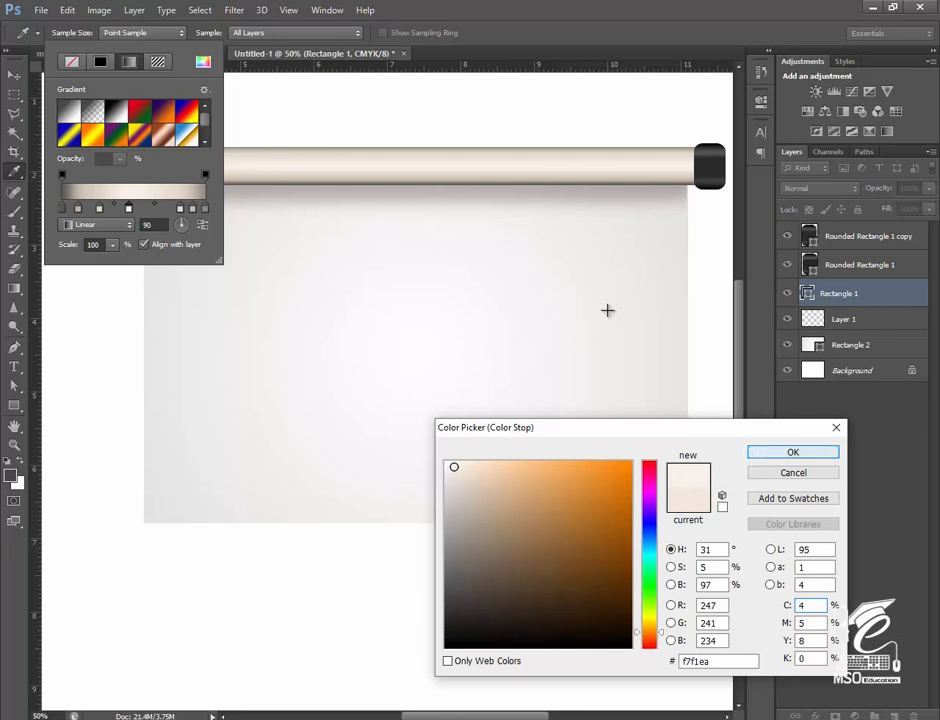
{"action": "key", "text": "Return"}
{"action": "left_click", "coordinate": [195, 209]}
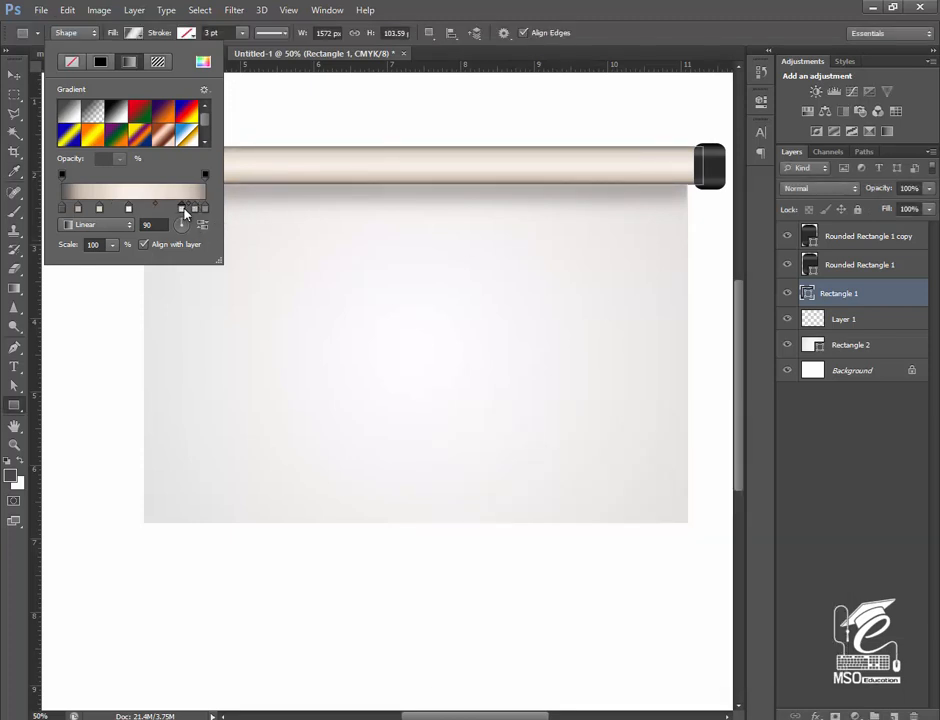
{"action": "left_click", "coordinate": [14, 74]}
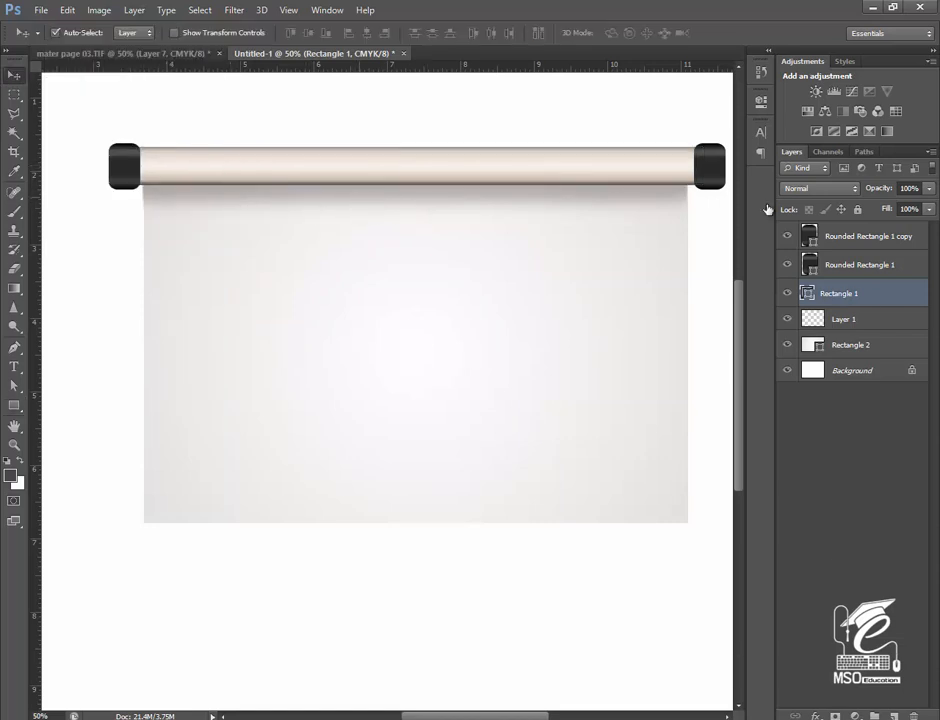
Group Rectangle 1 with the two rounded-rectangle end caps and duplicate the group
{"action": "left_click", "coordinate": [863, 320]}
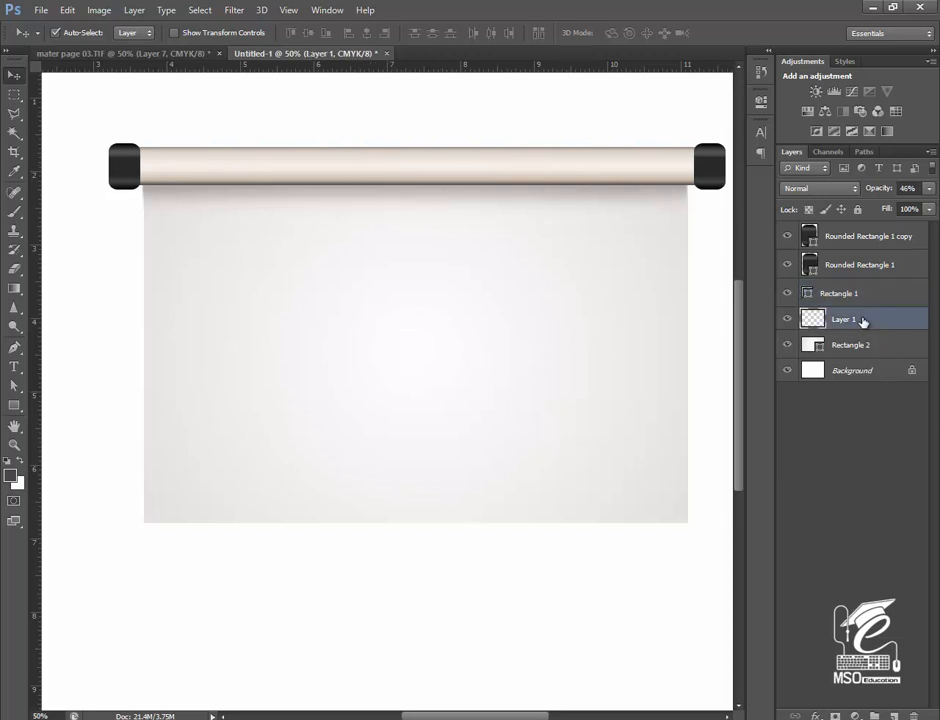
{"action": "key", "text": "ctrl+minus"}
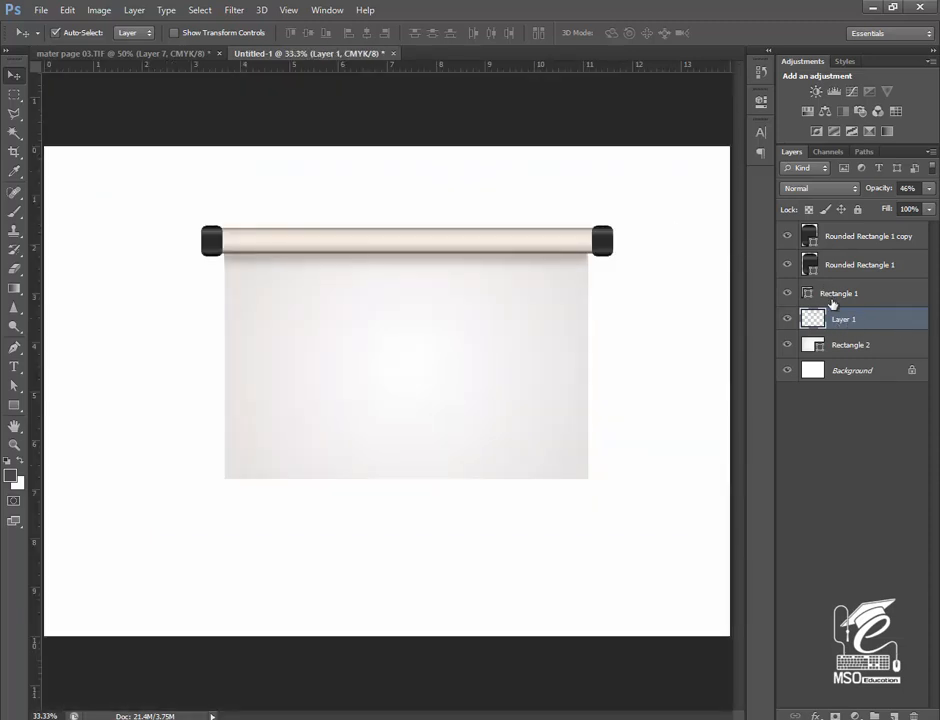
{"action": "left_click", "coordinate": [786, 293]}
{"action": "left_click", "coordinate": [786, 293]}
{"action": "left_click", "coordinate": [838, 293]}
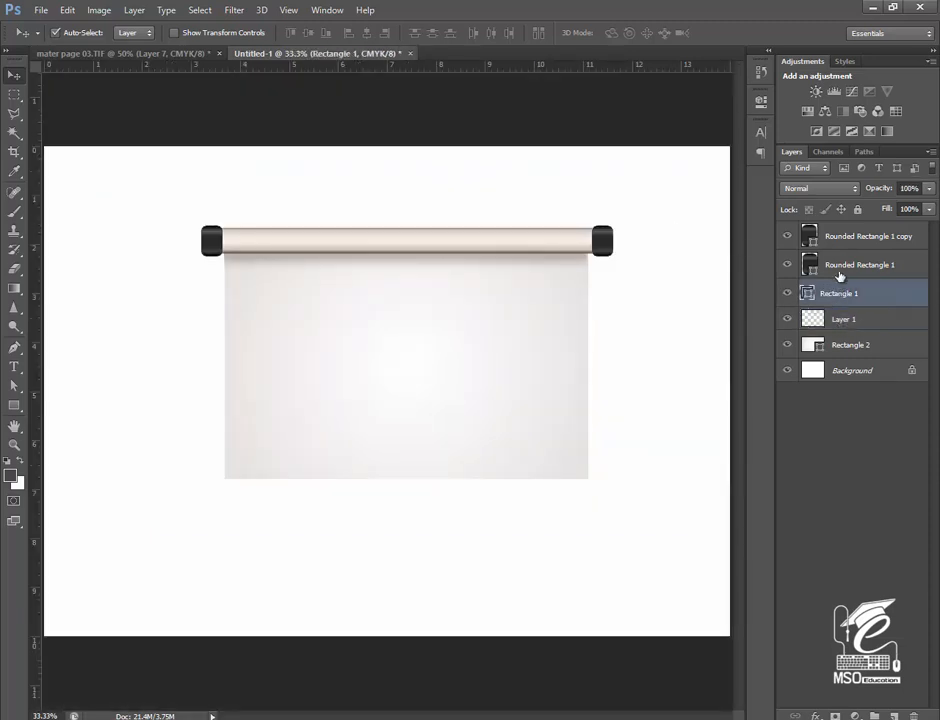
{"action": "left_click", "coordinate": [841, 238], "text": "shift"}
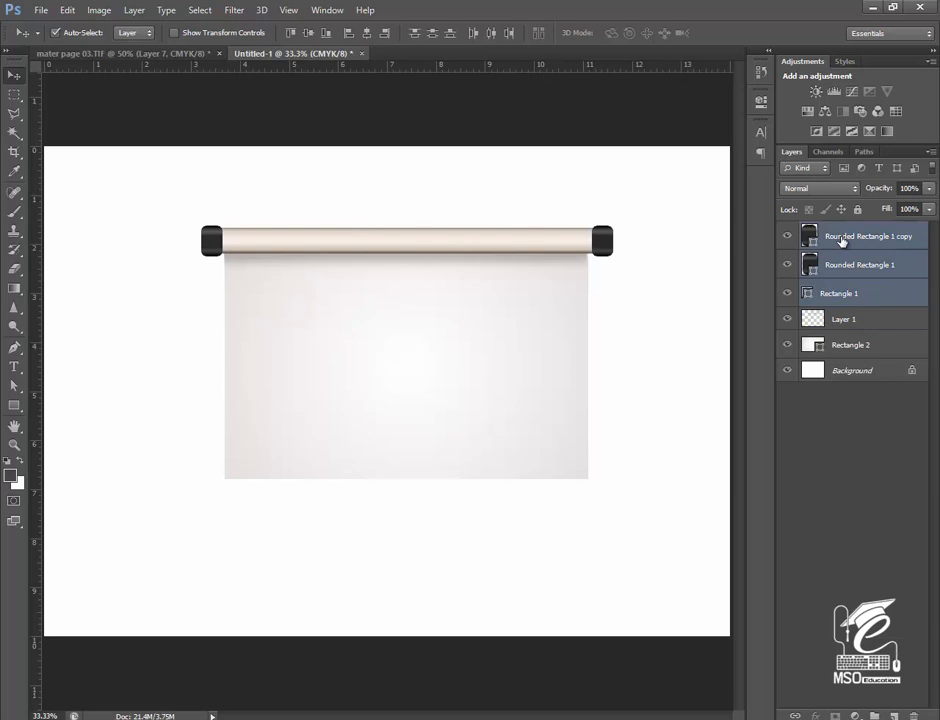
{"action": "key", "text": "ctrl+g"}
{"action": "left_click_drag", "start_coordinate": [843, 236], "coordinate": [894, 716]}
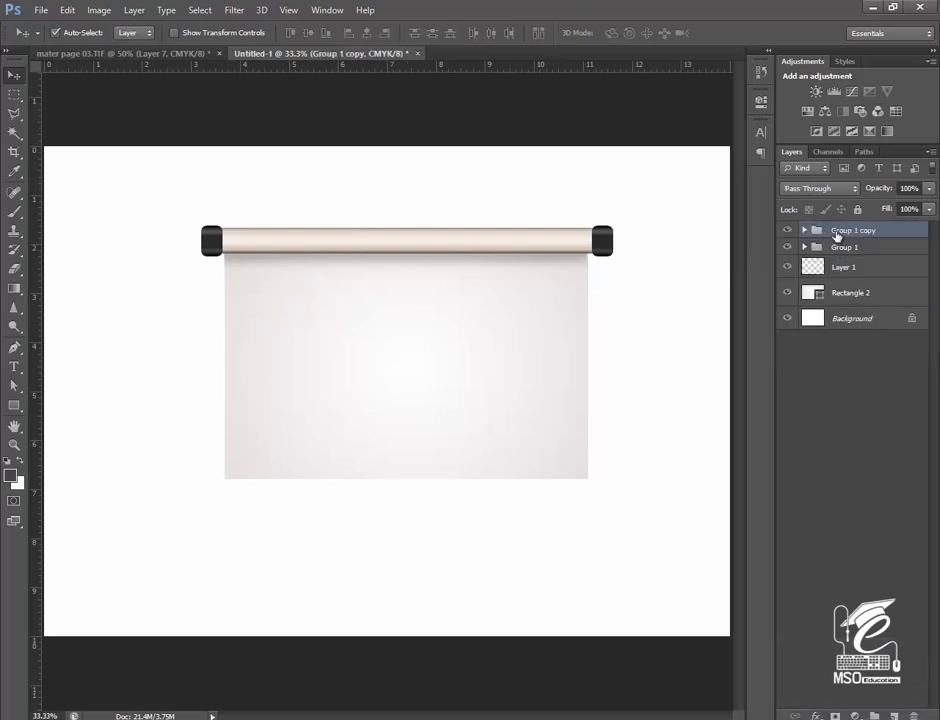
Move the duplicated bar group straight down until it sits just below the hanging sheet's lower edge
{"action": "key", "text": "shift+Down"}
{"action": "key", "text": "shift+Down"}
{"action": "key", "text": "shift+Down"}
{"action": "key", "text": "shift+Down"}
{"action": "key", "text": "shift+Down"}
{"action": "key", "text": "shift+Down"}
{"action": "key", "text": "shift+Down"}
{"action": "key", "text": "shift+Down"}
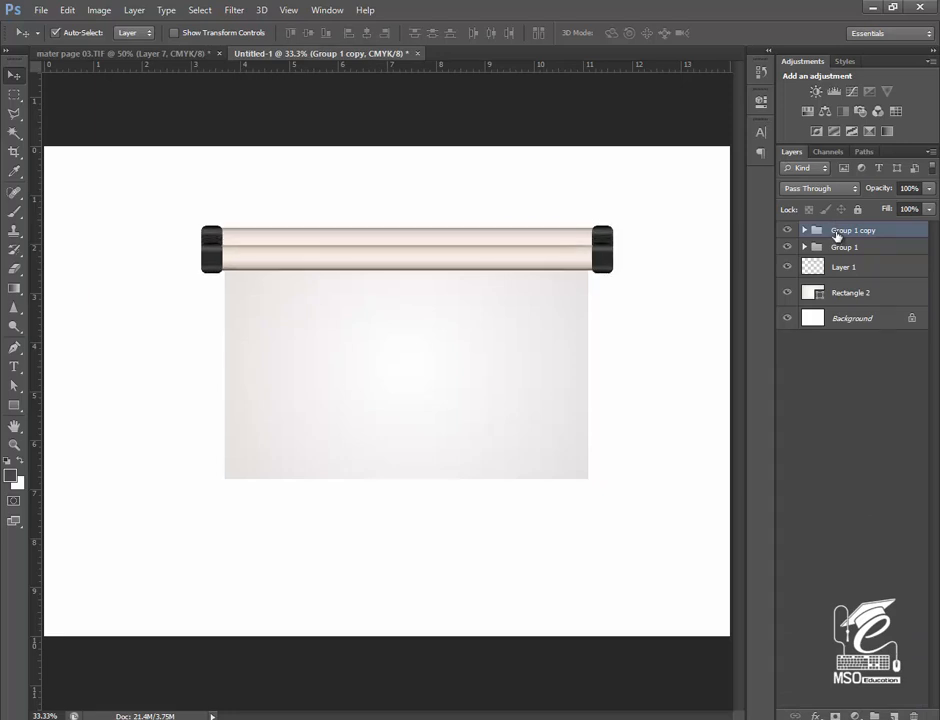
{"action": "key", "text": "shift+Down"}
{"action": "key", "text": "shift+Down"}
{"action": "key", "text": "shift+Down"}
{"action": "key", "text": "shift+Down"}
{"action": "key", "text": "shift+Down"}
{"action": "key", "text": "shift+Down"}
{"action": "key", "text": "shift+Down"}
{"action": "key", "text": "shift+Down"}
{"action": "key", "text": "shift+Down"}
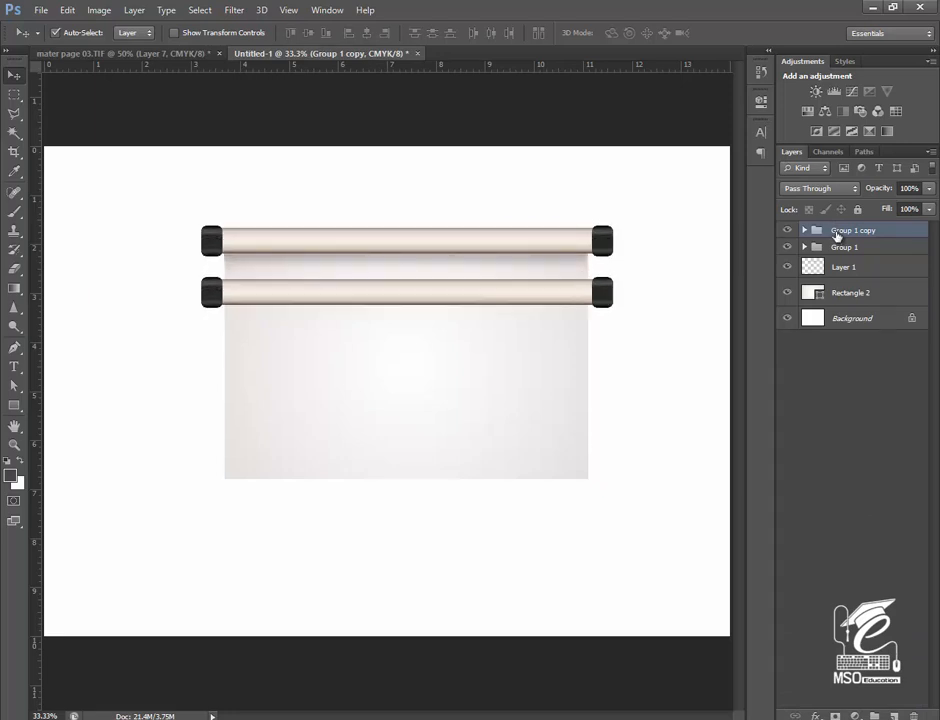
{"action": "key", "text": "shift+Down"}
{"action": "key", "text": "shift+Down"}
{"action": "key", "text": "shift+Down"}
{"action": "key", "text": "shift+Down"}
{"action": "key", "text": "shift+Down"}
{"action": "key", "text": "shift+Down"}
{"action": "key", "text": "shift+Down"}
{"action": "key", "text": "shift+Down"}
{"action": "key", "text": "shift+Down"}
{"action": "key", "text": "shift+Down"}
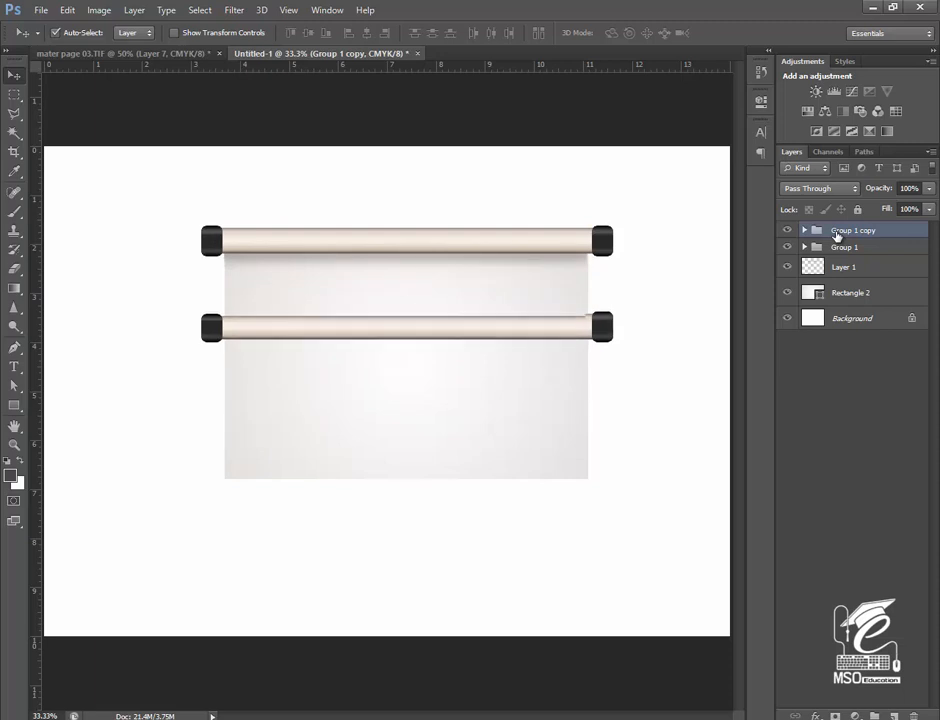
{"action": "key", "text": "shift+Down"}
{"action": "key", "text": "shift+Down"}
{"action": "key", "text": "shift+Down"}
{"action": "key", "text": "shift+Down"}
{"action": "key", "text": "shift+Down"}
{"action": "key", "text": "shift+Down"}
{"action": "key", "text": "shift+Down"}
{"action": "key", "text": "shift+Down"}
{"action": "key", "text": "shift+Down"}
{"action": "key", "text": "shift+Down"}
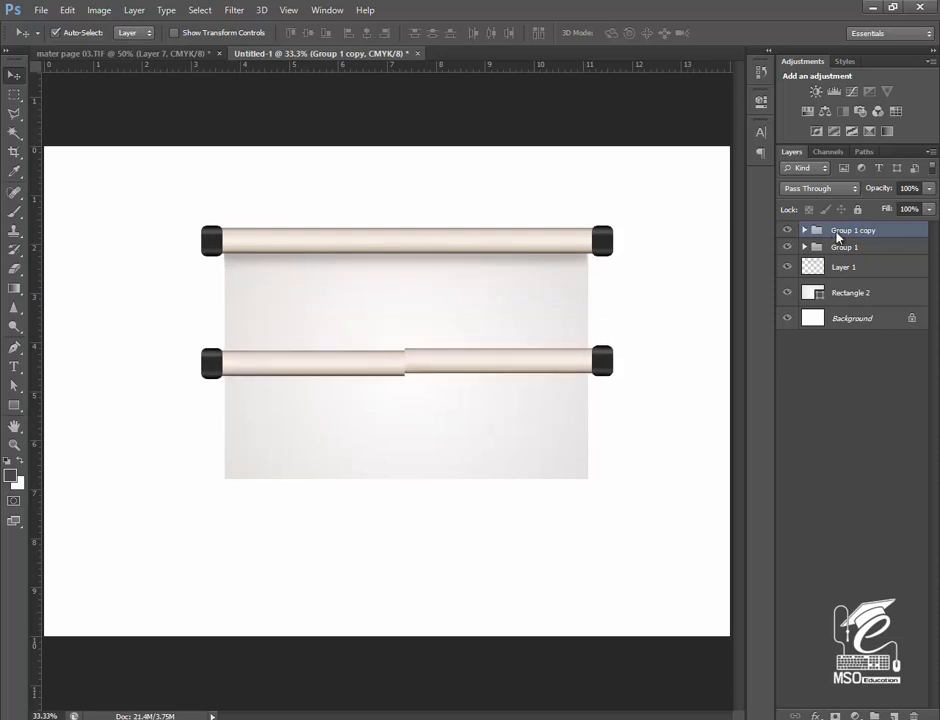
{"action": "key", "text": "shift+Down"}
{"action": "key", "text": "shift+Down"}
{"action": "key", "text": "shift+Down"}
{"action": "key", "text": "shift+Down"}
{"action": "key", "text": "shift+Down"}
{"action": "key", "text": "shift+Down"}
{"action": "key", "text": "shift+Down"}
{"action": "key", "text": "shift+Down"}
{"action": "key", "text": "shift+Down"}
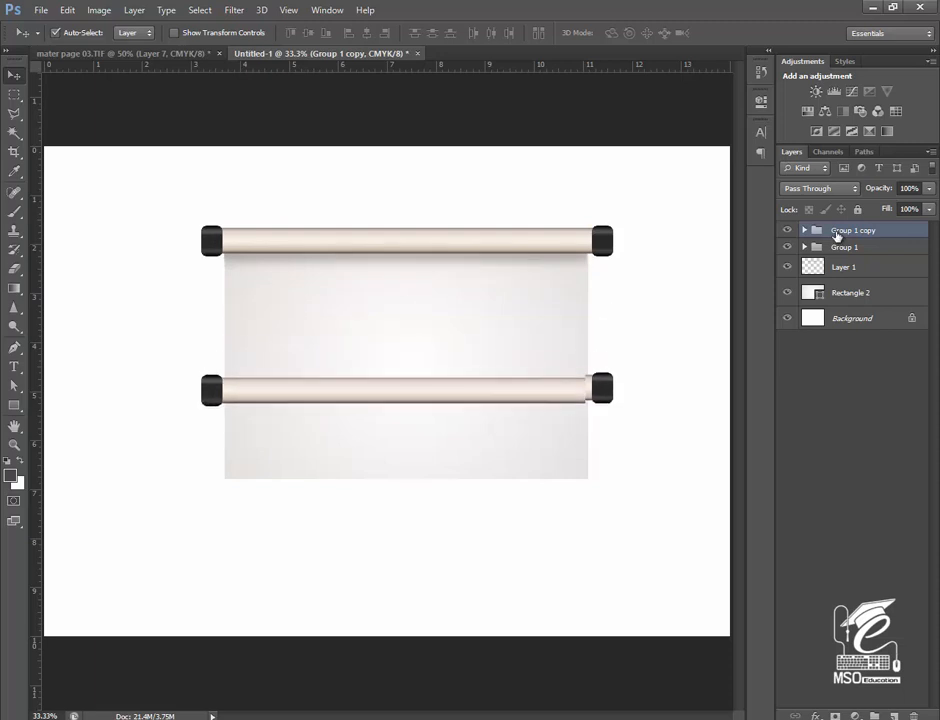
{"action": "key", "text": "shift+Down"}
{"action": "key", "text": "shift+Down"}
{"action": "key", "text": "shift+Down"}
{"action": "key", "text": "shift+Down"}
{"action": "key", "text": "shift+Down"}
{"action": "key", "text": "shift+Down"}
{"action": "key", "text": "shift+Down"}
{"action": "key", "text": "shift+Down"}
{"action": "key", "text": "shift+Down"}
{"action": "key", "text": "shift+Down"}
{"action": "key", "text": "shift+Down"}
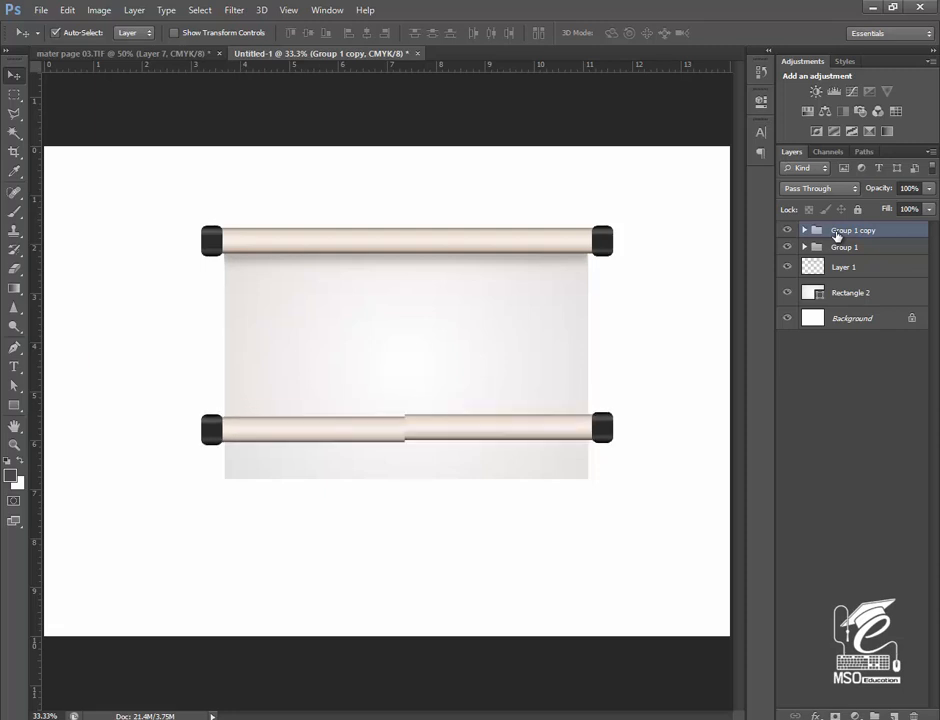
{"action": "key", "text": "shift+Down"}
{"action": "key", "text": "shift+Down"}
{"action": "key", "text": "shift+Down"}
{"action": "key", "text": "shift+Down"}
{"action": "key", "text": "shift+Down"}
{"action": "key", "text": "shift+Down"}
{"action": "key", "text": "shift+Down"}
{"action": "key", "text": "shift+Down"}
{"action": "key", "text": "shift+Down"}
{"action": "key", "text": "shift+Down"}
{"action": "key", "text": "shift+Down"}
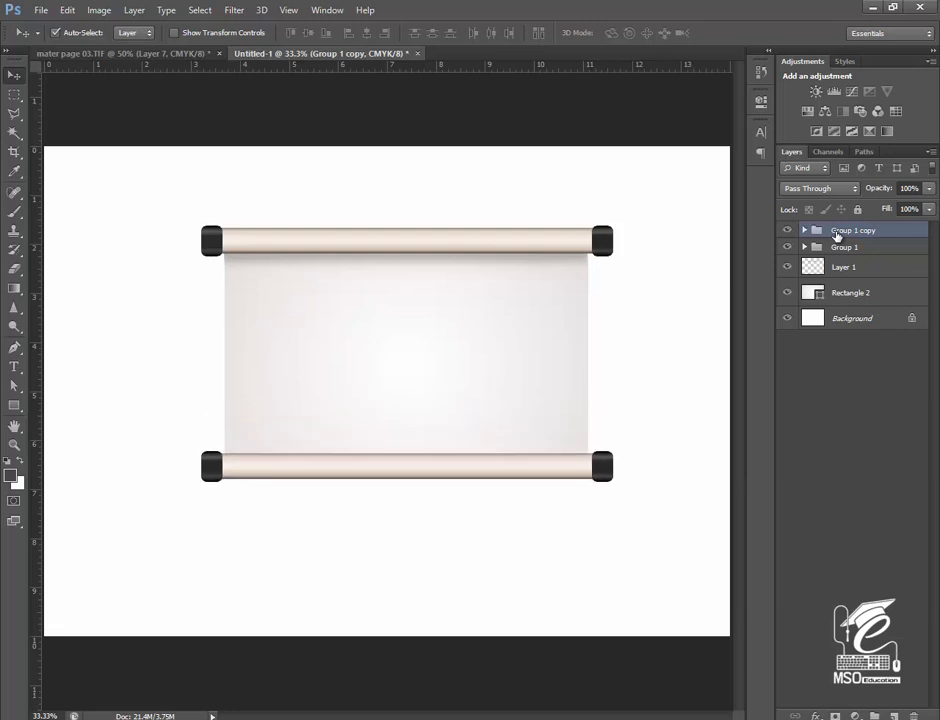
{"action": "key", "text": "shift+Down"}
{"action": "key", "text": "shift+Down"}
{"action": "key", "text": "shift+Down"}
{"action": "key", "text": "shift+Down"}
{"action": "key", "text": "shift+Down"}
{"action": "key", "text": "shift+Down"}
{"action": "key", "text": "shift+Down"}
{"action": "key", "text": "shift+Down"}
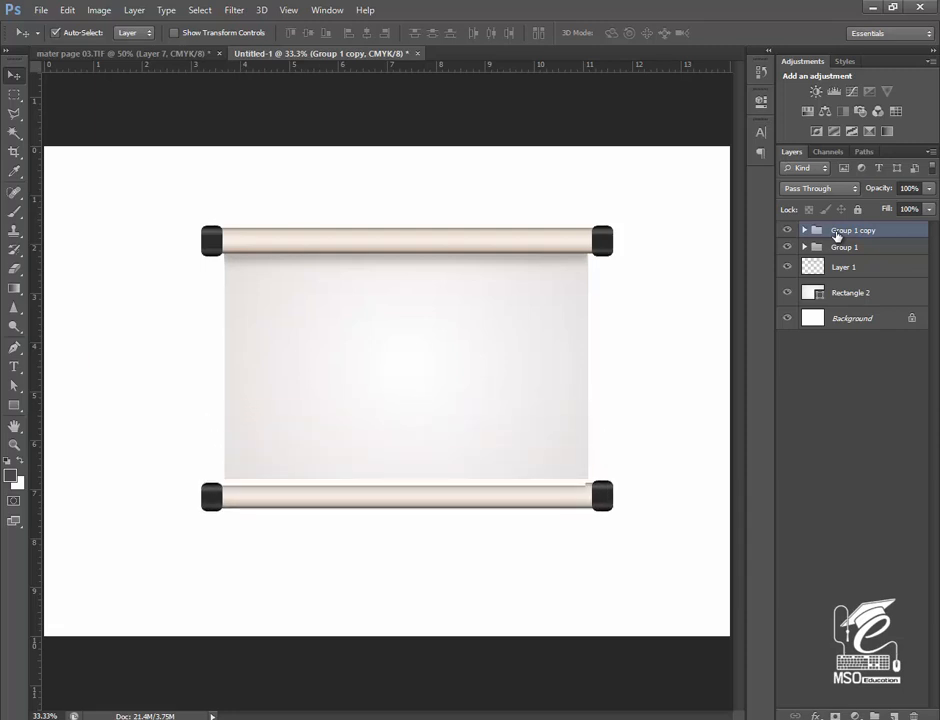
Distort Rectangle 2's two lower corners outward and down towards the lower bar, to about 100.56% width and 103.07% height
{"action": "left_click", "coordinate": [416, 362]}
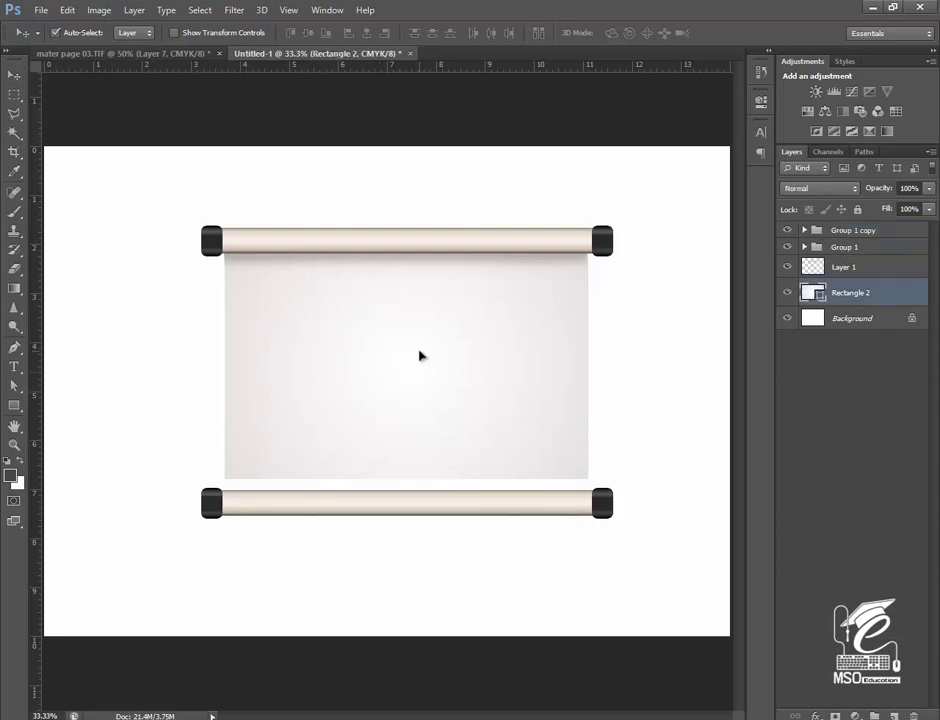
{"action": "key", "text": "ctrl+t"}
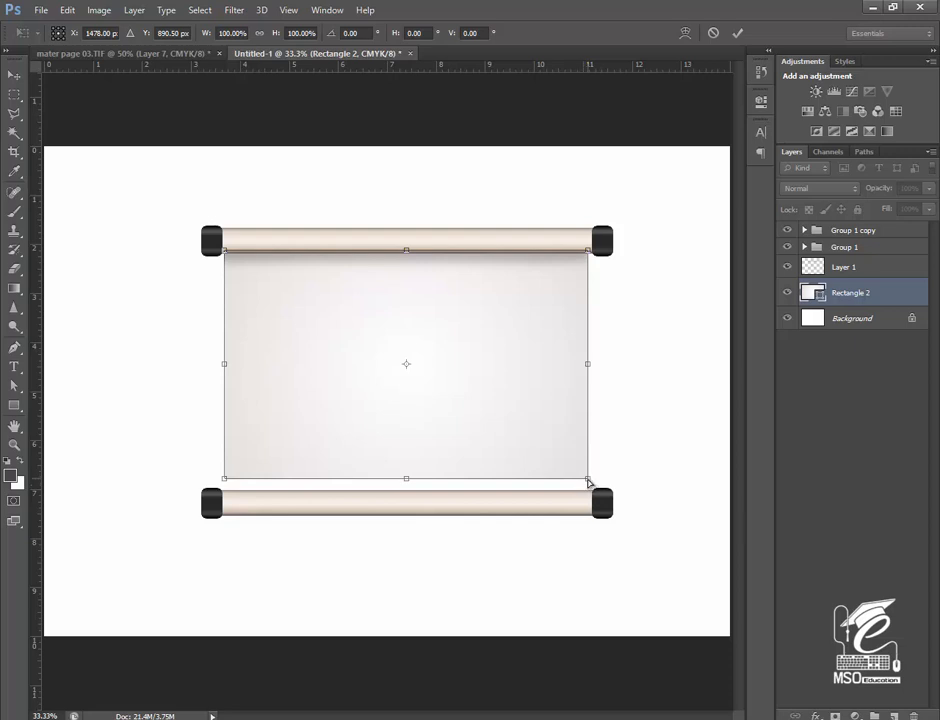
{"action": "mouse_move", "coordinate": [587, 482]}
{"action": "left_mouse_down"}
{"action": "mouse_move", "coordinate": [576, 483]}
{"action": "mouse_move", "coordinate": [587, 481]}
{"action": "left_mouse_up"}
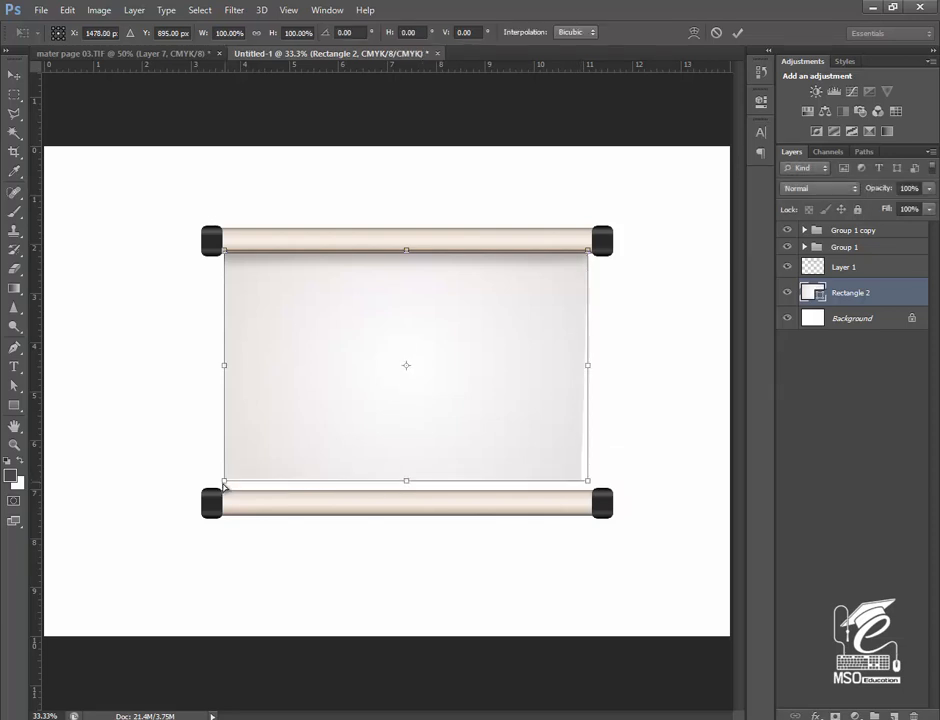
{"action": "left_click_drag", "start_coordinate": [224, 479], "coordinate": [220, 483]}
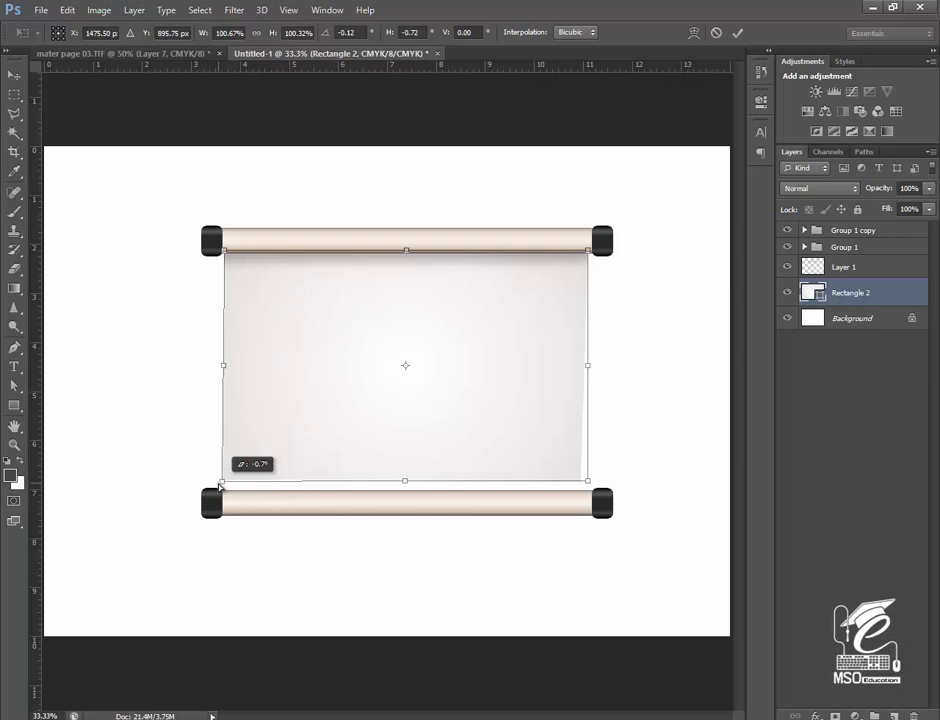
{"action": "left_click_drag", "start_coordinate": [220, 484], "coordinate": [219, 482]}
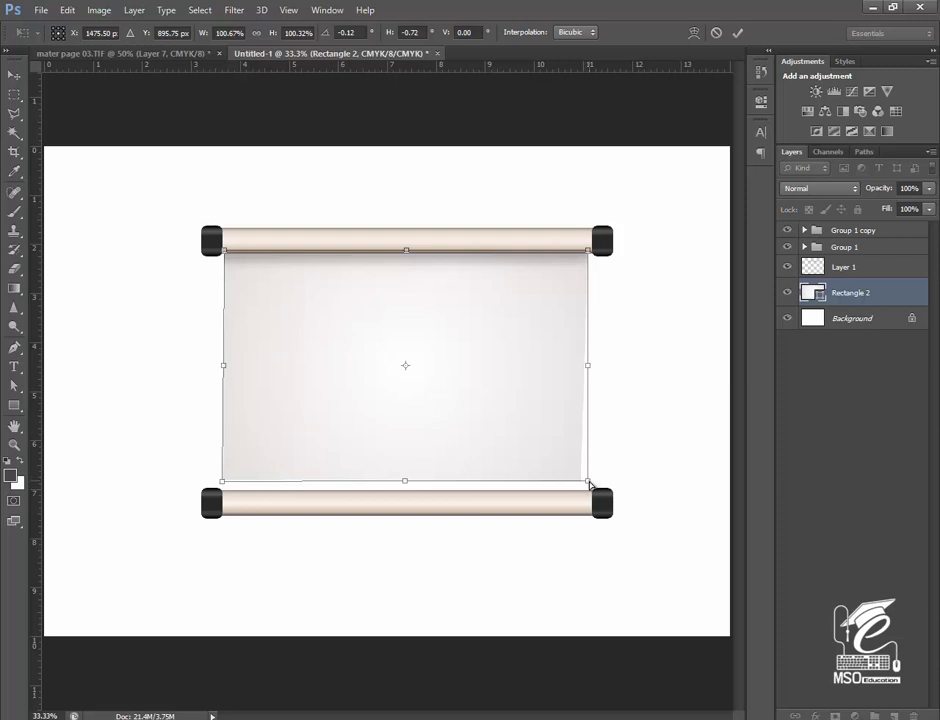
{"action": "left_click_drag", "start_coordinate": [589, 484], "coordinate": [587, 489]}
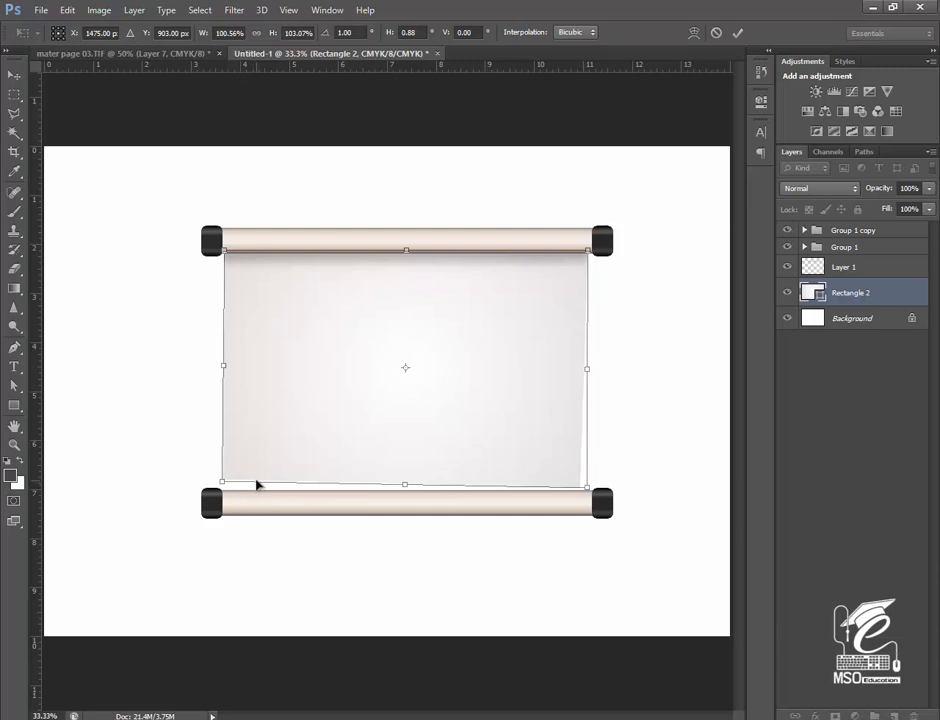
{"action": "key", "text": "Return"}
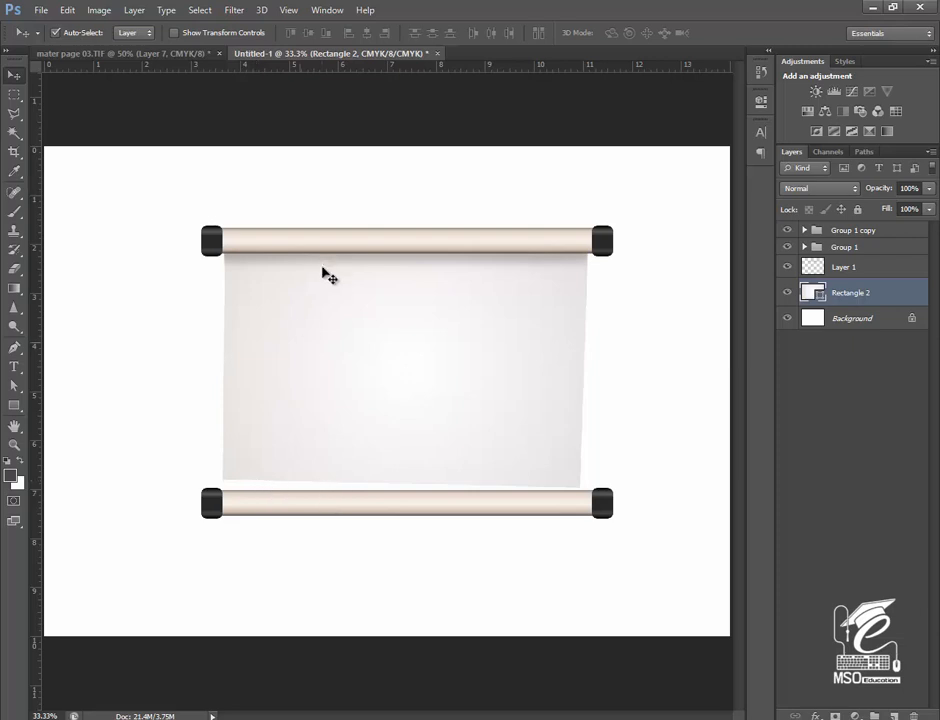
Scale Rectangle 1 in the lower bar group to about 49.23% height, keeping its upper edge in place
{"action": "left_click", "coordinate": [343, 502]}
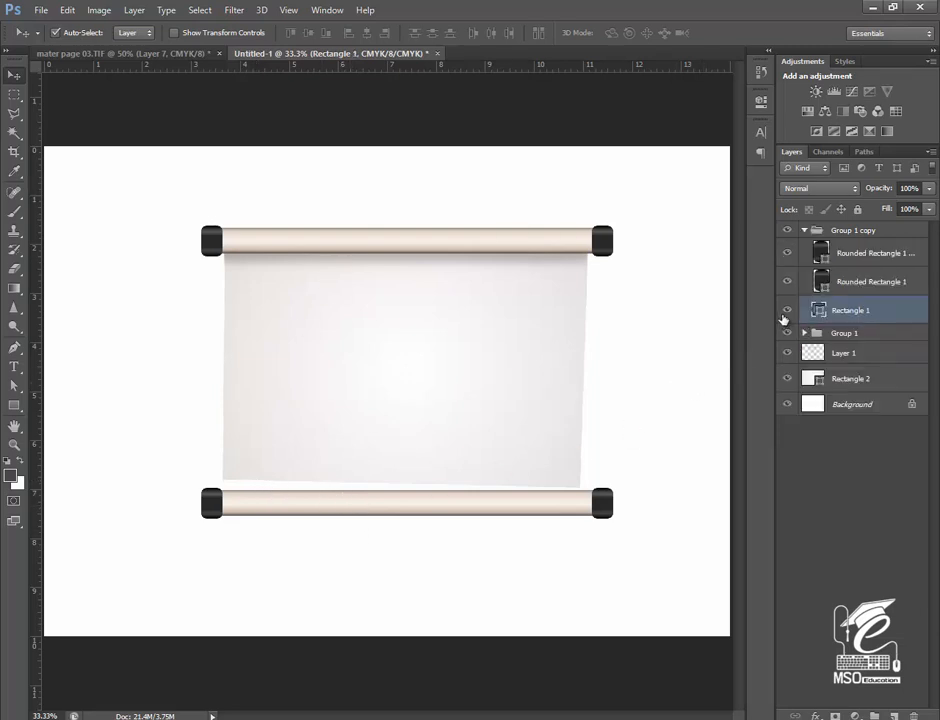
{"action": "left_click", "coordinate": [788, 311]}
{"action": "left_click", "coordinate": [788, 311]}
{"action": "key", "text": "ctrl+t"}
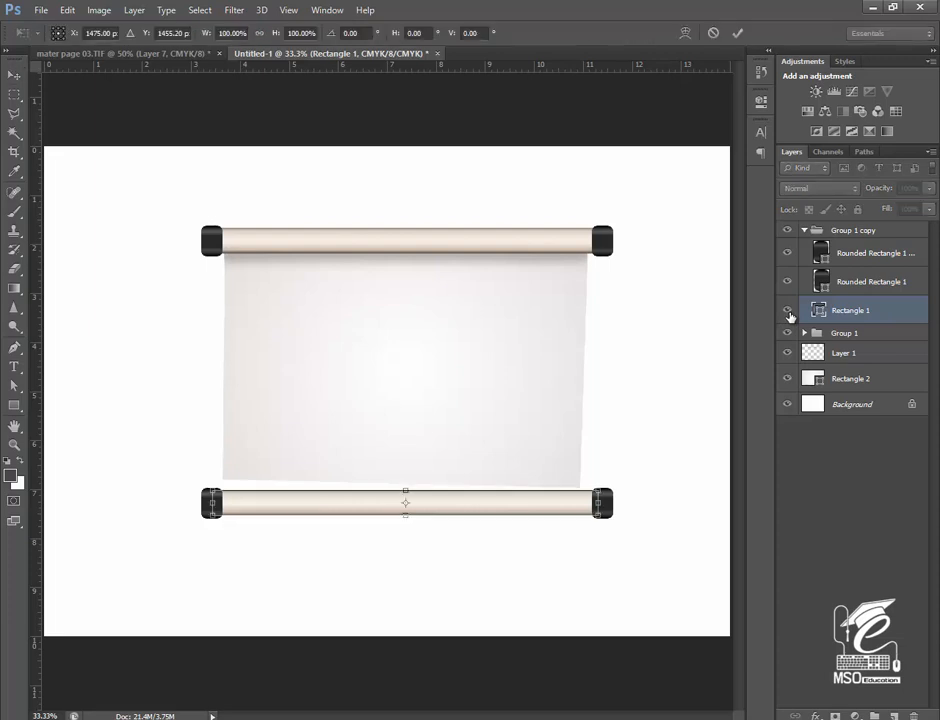
{"action": "key", "text": "ctrl+plus"}
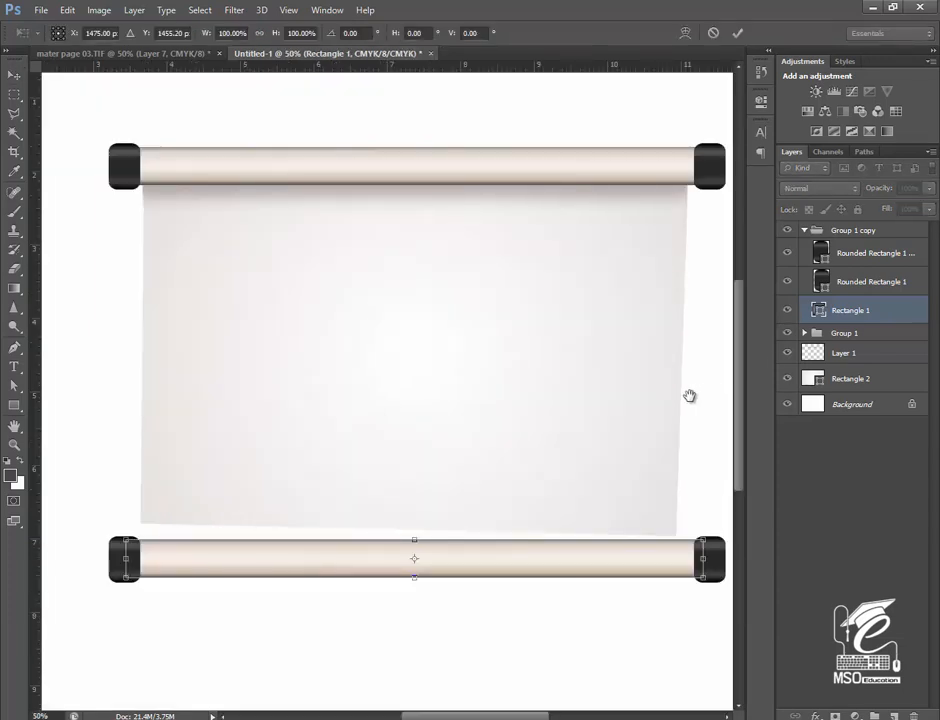
{"action": "left_click_drag", "start_coordinate": [556, 441], "coordinate": [581, 409]}
{"action": "key", "text": "ctrl+minus"}
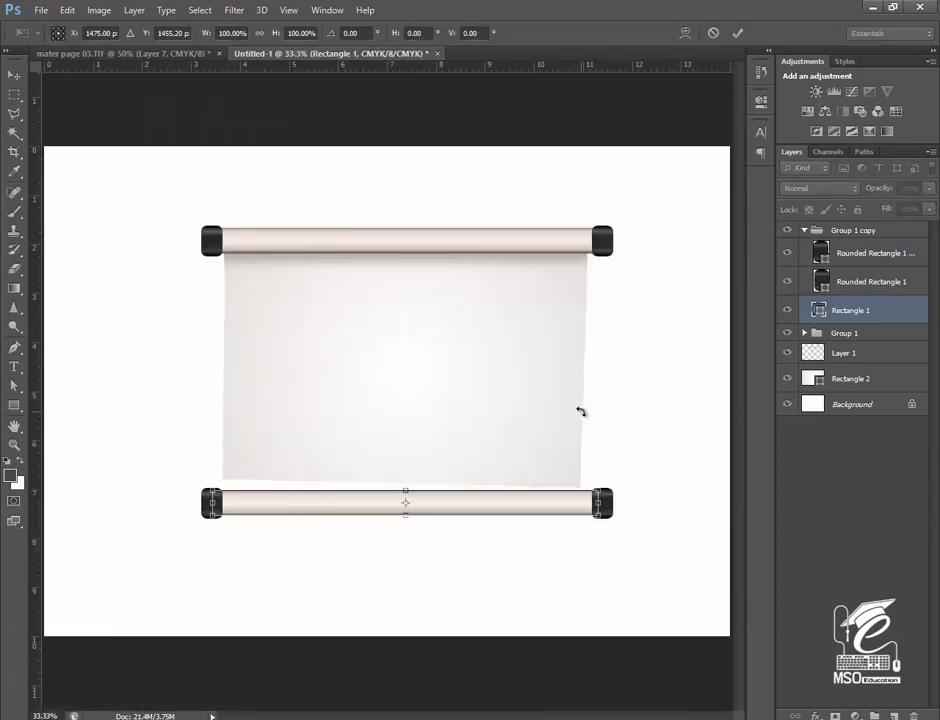
{"action": "key", "text": "ctrl+plus"}
{"action": "key", "text": "ctrl+plus"}
{"action": "key", "text": "ctrl+plus"}
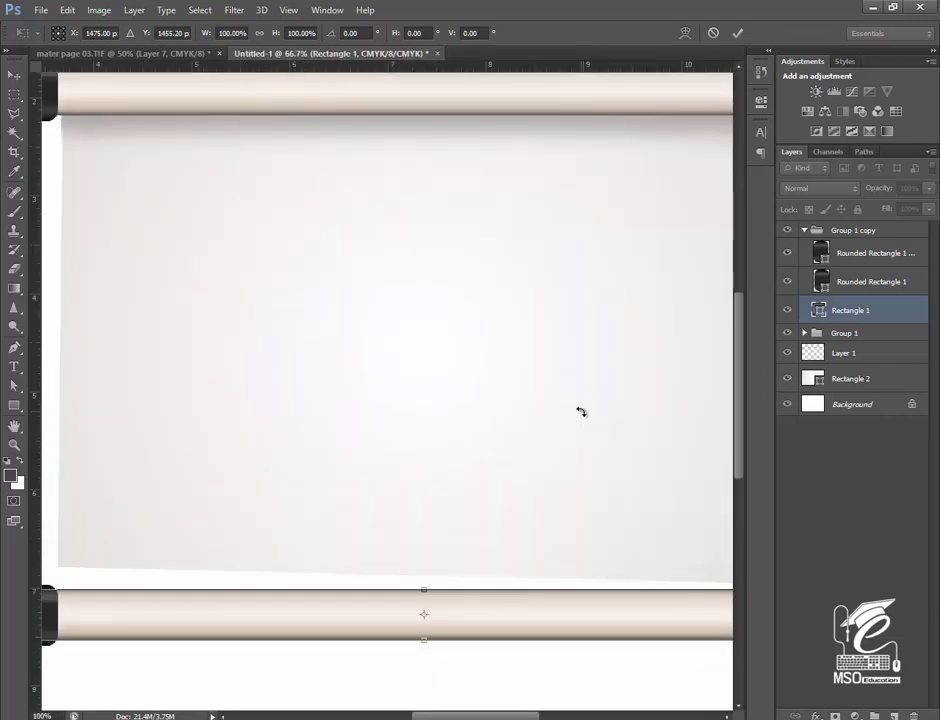
{"action": "key", "text": "ctrl+minus"}
{"action": "left_click_drag", "start_coordinate": [411, 464], "coordinate": [413, 451]}
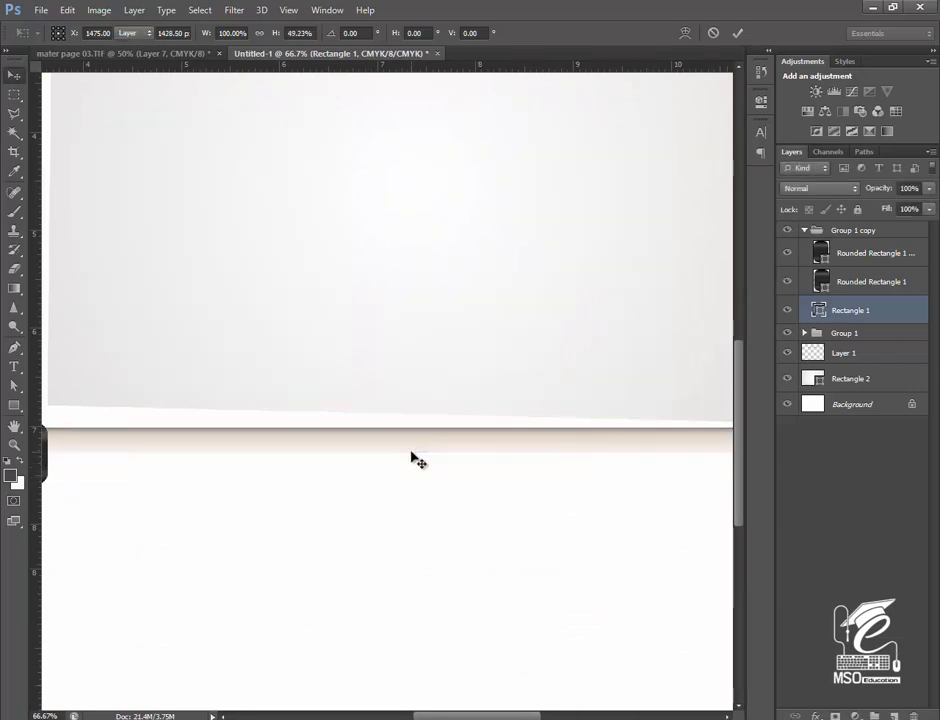
{"action": "key", "text": "Return"}
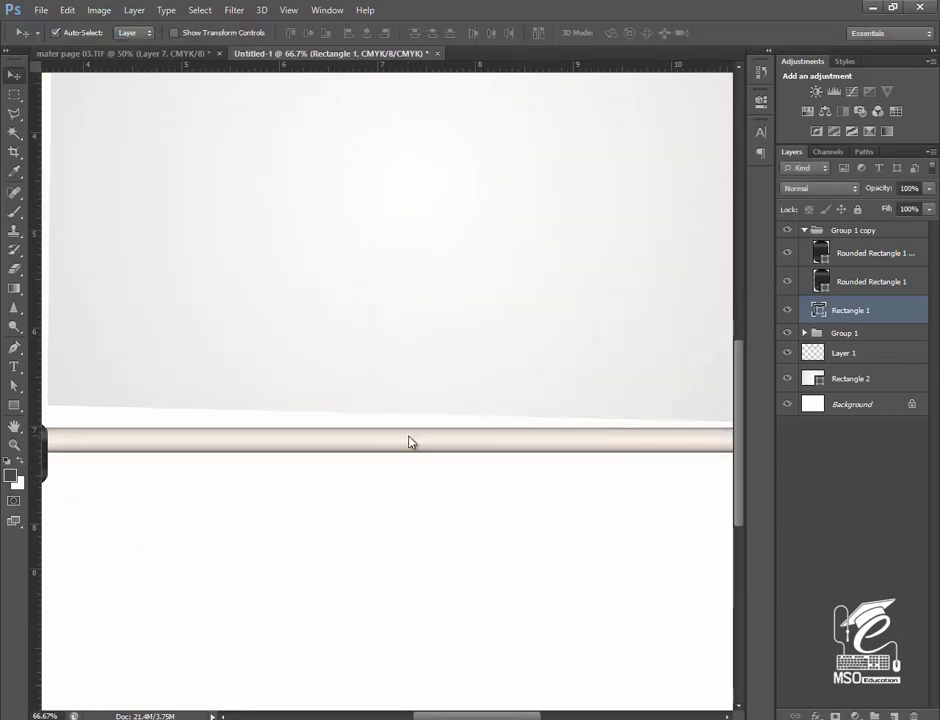
In the lower bar's gradient fill, recolour the stop beside the right end to #b5b4b2 and the middle stop to #ffffff
{"action": "left_click", "coordinate": [14, 405]}
{"action": "left_click", "coordinate": [135, 35]}
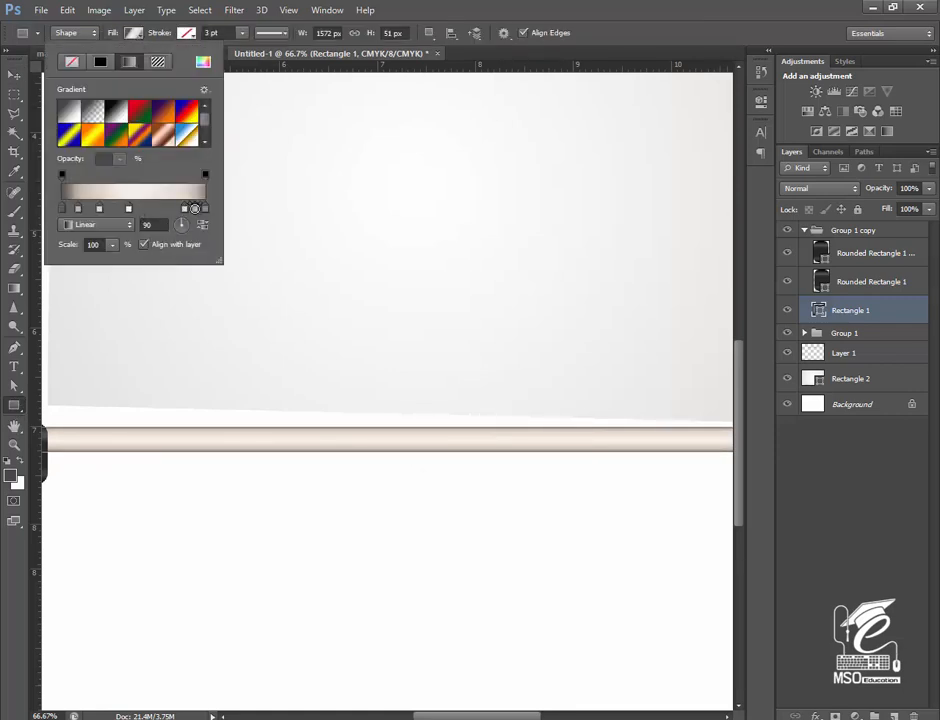
{"action": "double_click", "coordinate": [196, 209]}
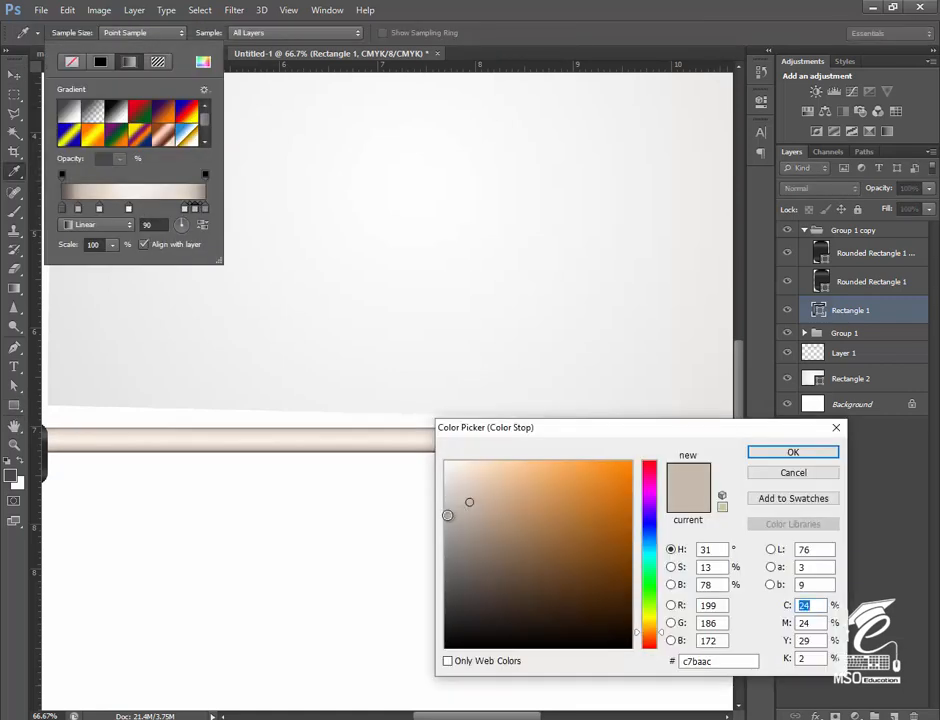
{"action": "left_click", "coordinate": [447, 515]}
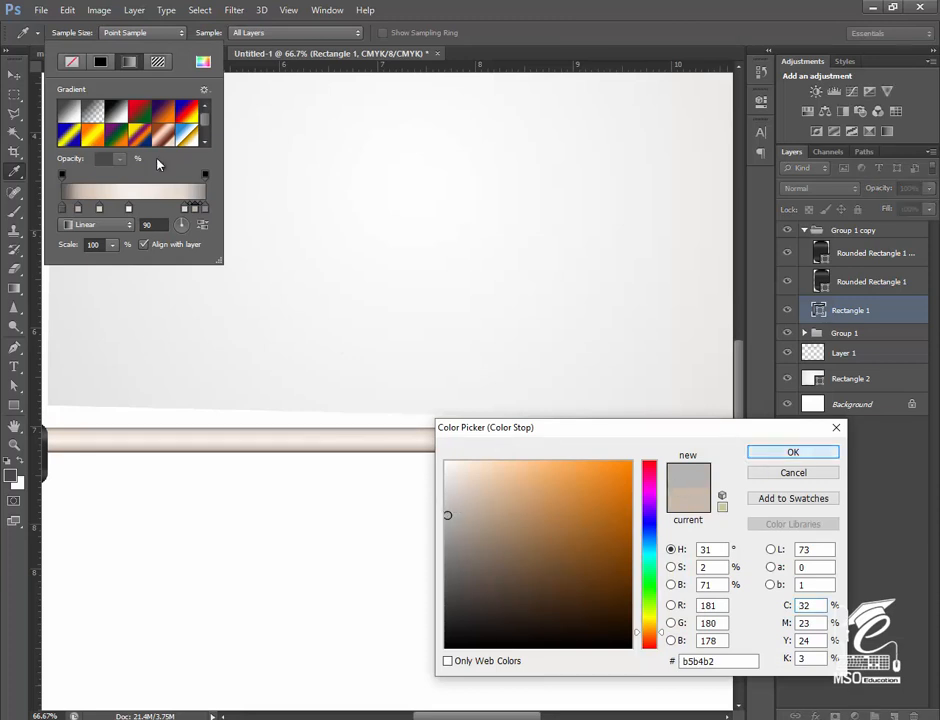
{"action": "key", "text": "Return"}
{"action": "left_click", "coordinate": [128, 208]}
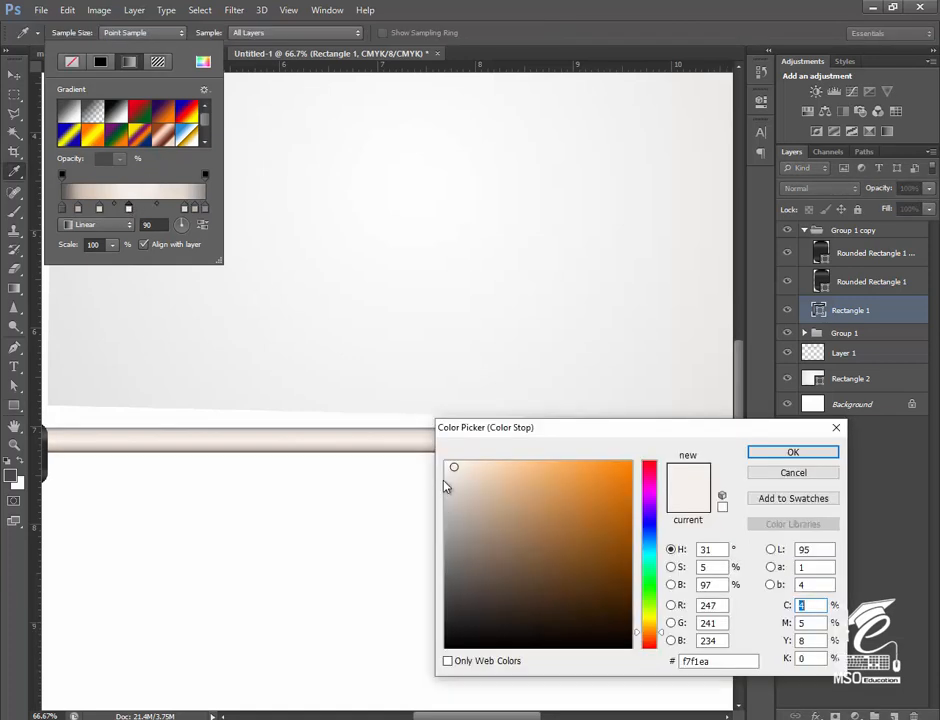
{"action": "left_click_drag", "start_coordinate": [454, 466], "coordinate": [401, 413]}
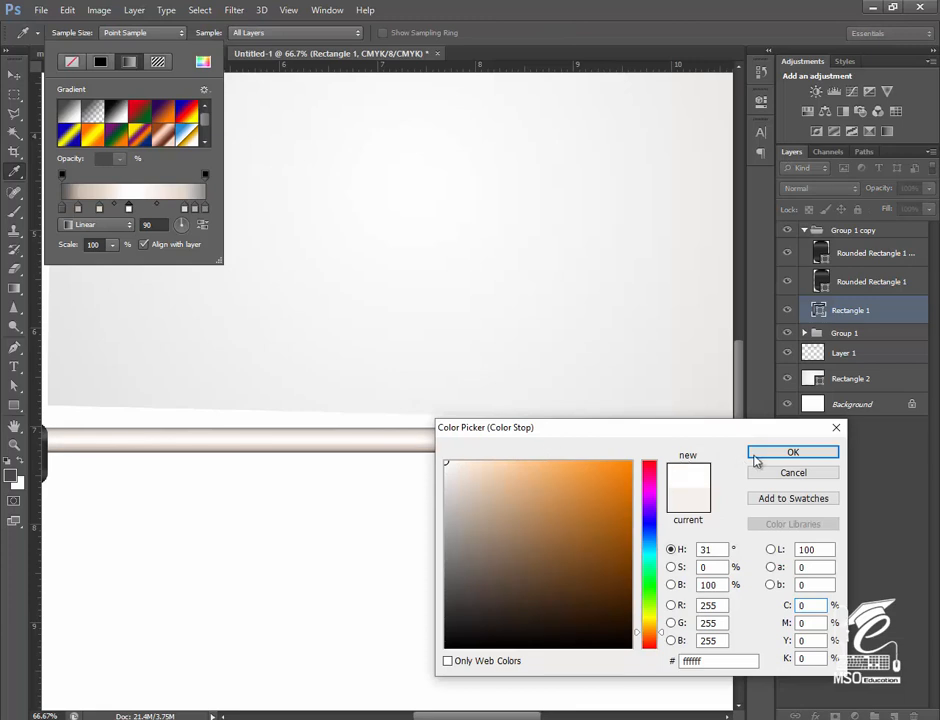
{"action": "key", "text": "Return"}
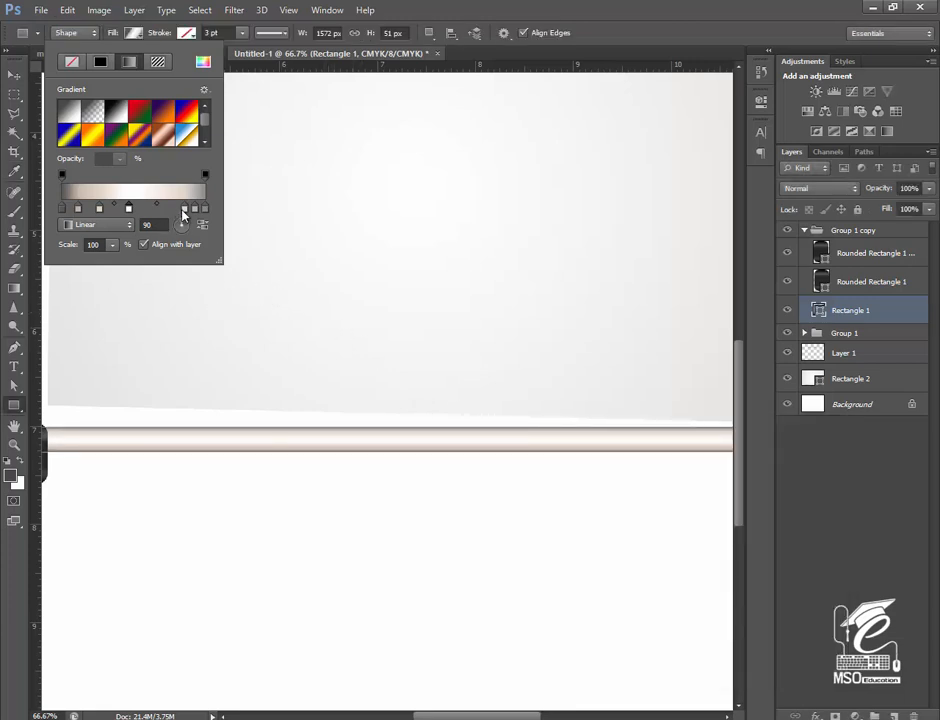
Recolour the lower bar gradient's third stop from the right end to #eaeaea and the second from the right to #c8c8c7
{"action": "double_click", "coordinate": [184, 210]}
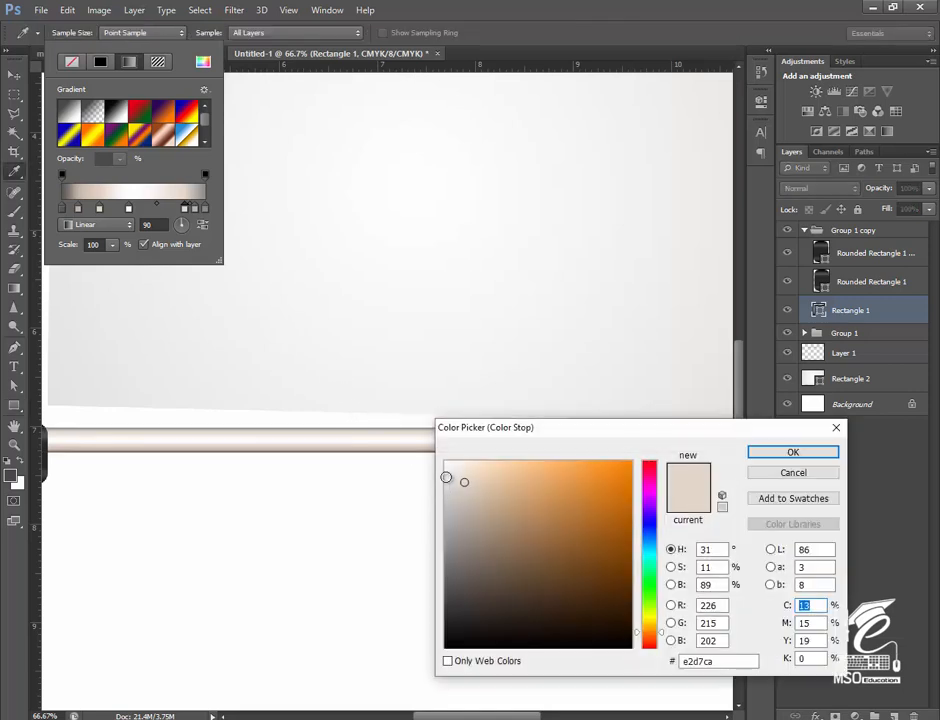
{"action": "left_click", "coordinate": [445, 476]}
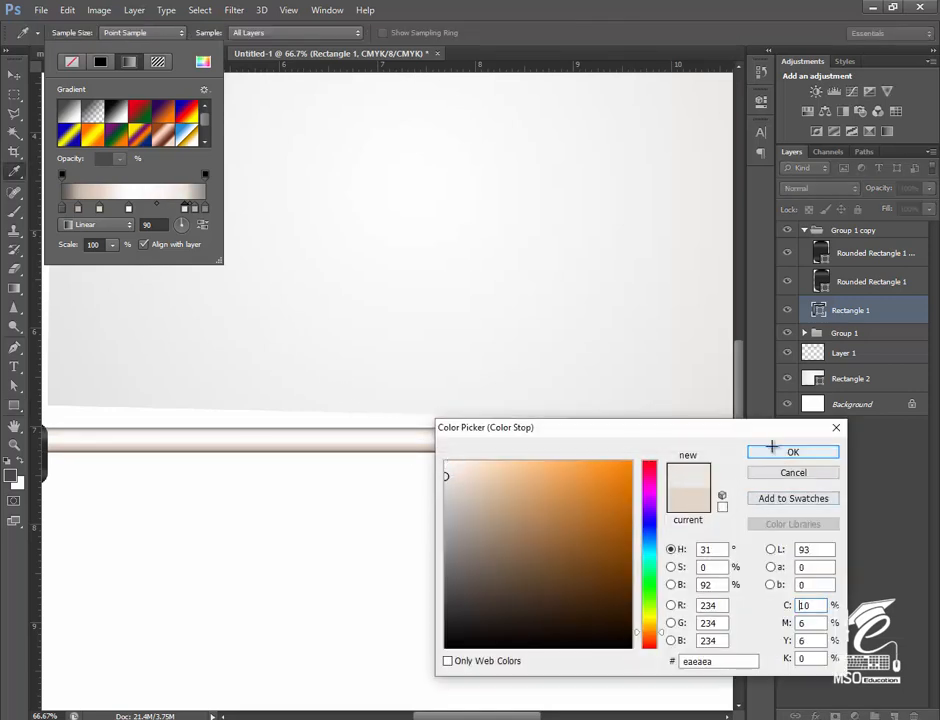
{"action": "key", "text": "Return"}
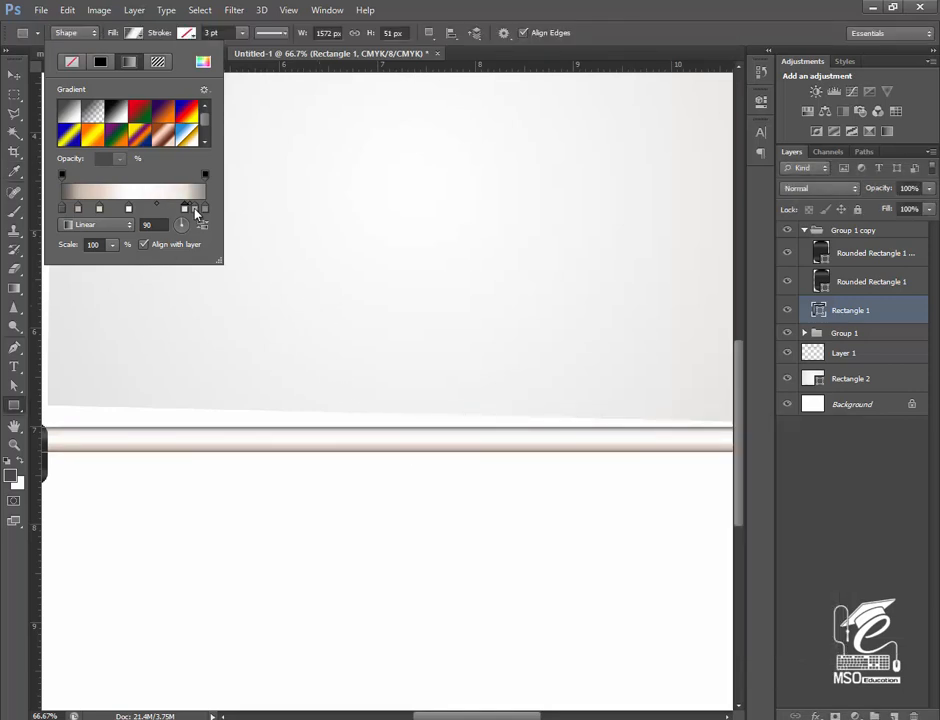
{"action": "double_click", "coordinate": [195, 209]}
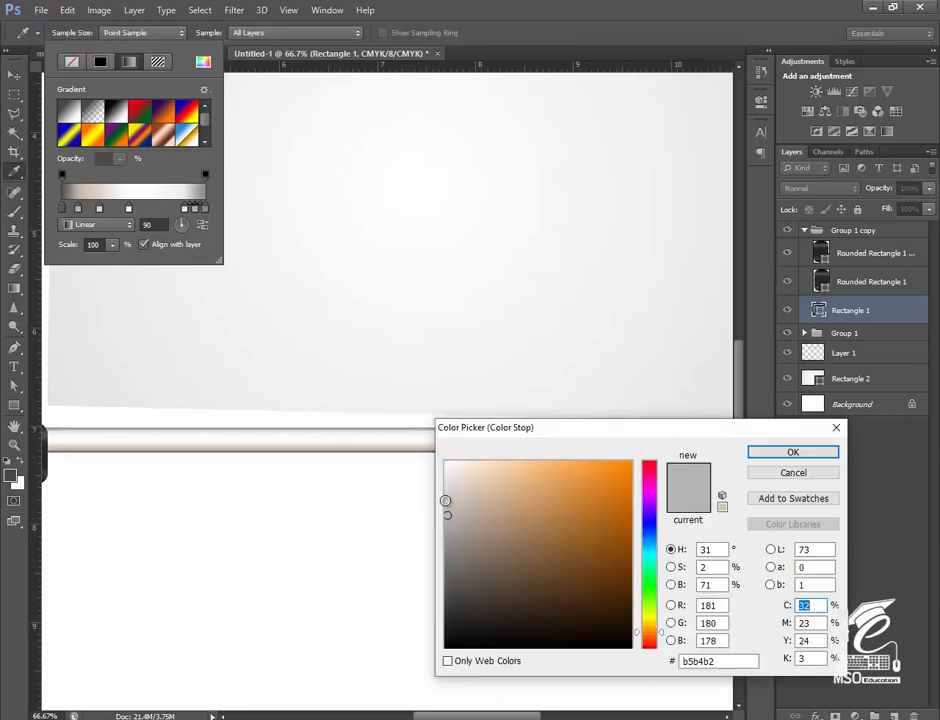
{"action": "left_click", "coordinate": [445, 501]}
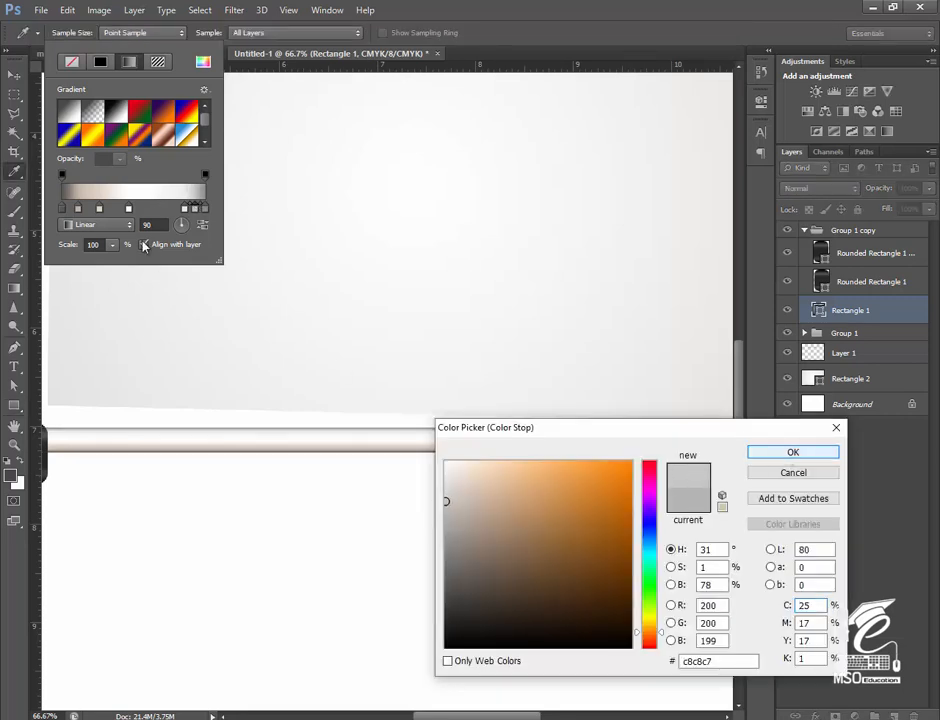
{"action": "left_click", "coordinate": [752, 456]}
Recolour the stop beside the left end of the lower bar's gradient to #d6d0c9
{"action": "double_click", "coordinate": [79, 208]}
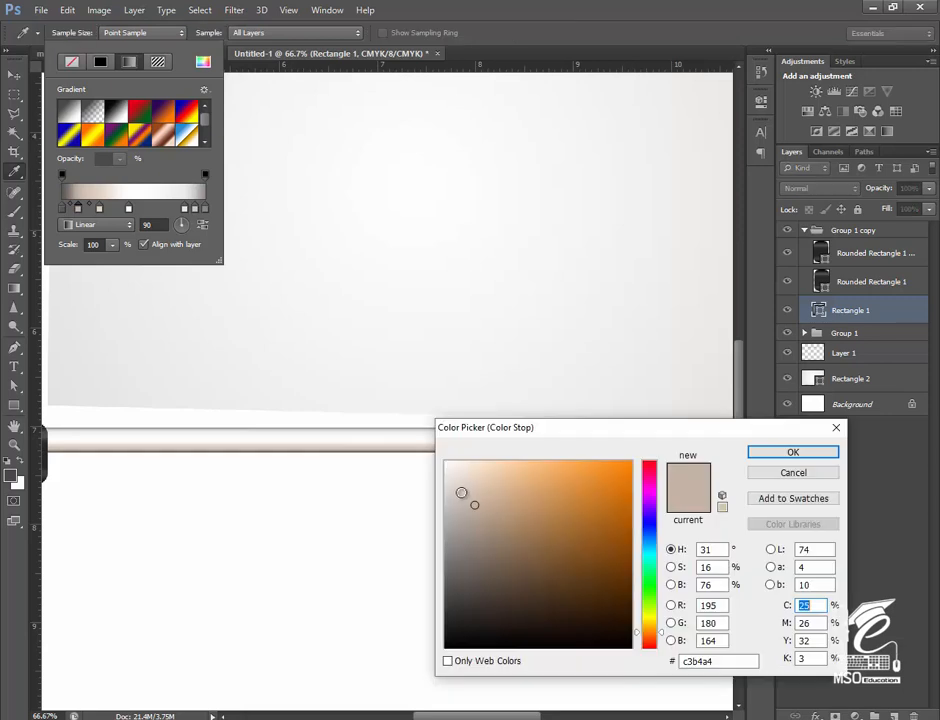
{"action": "left_click", "coordinate": [455, 489]}
{"action": "left_click", "coordinate": [793, 452]}
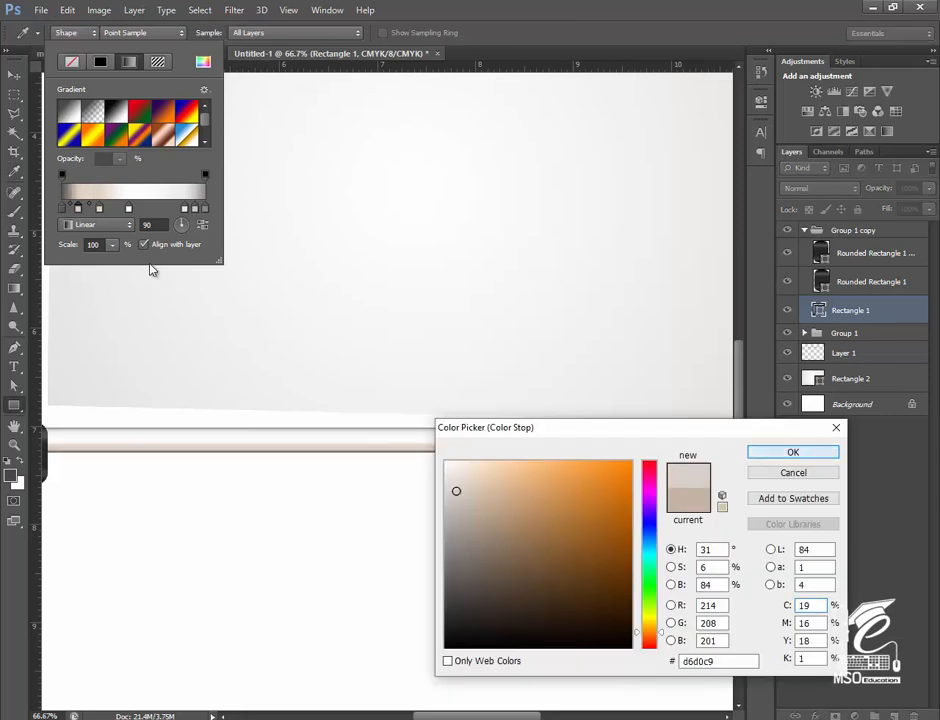
Recolour the third stop from the left end of the lower bar's gradient to a near-neutral light grey
{"action": "double_click", "coordinate": [98, 208]}
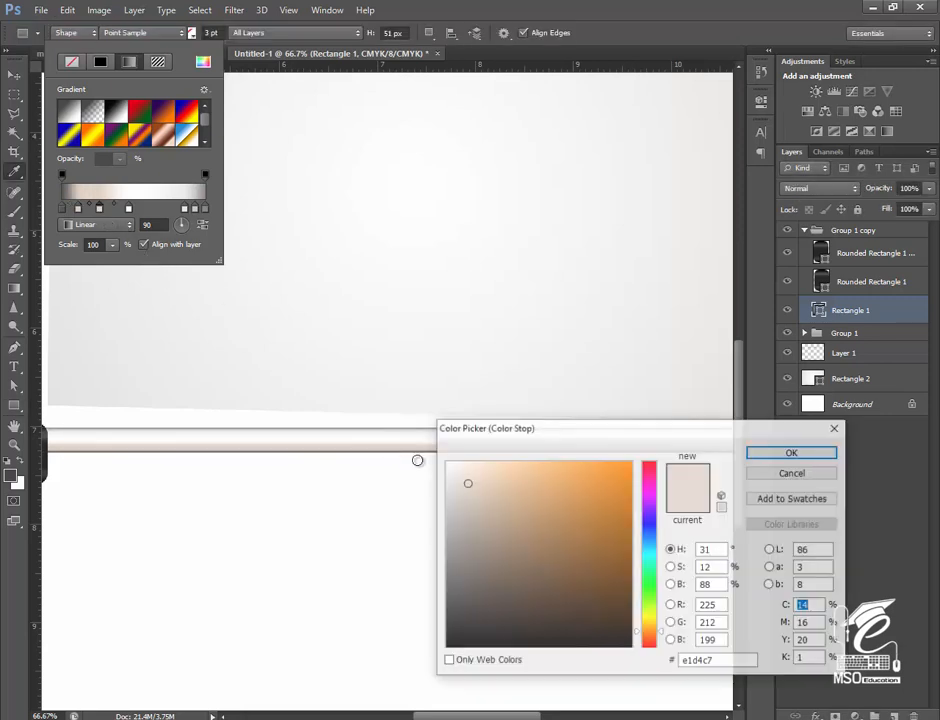
{"action": "left_click", "coordinate": [449, 483]}
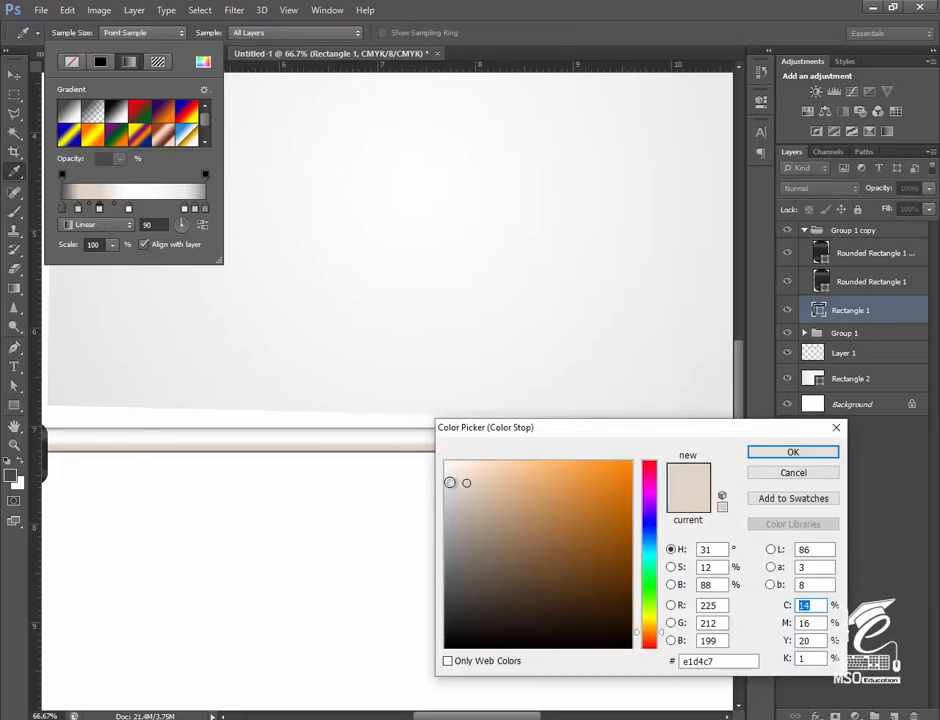
{"action": "left_click", "coordinate": [770, 452]}
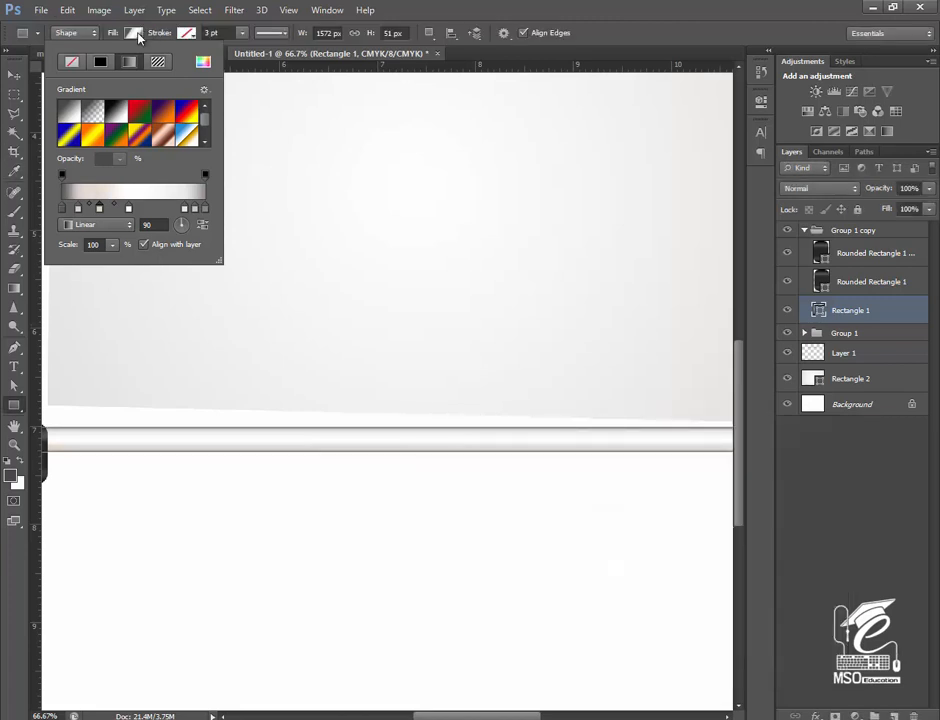
{"action": "left_click", "coordinate": [135, 35]}
Reduce the lower bar to 38 px high and move it up against the sheet's lower edge
{"action": "key", "text": "ctrl+minus"}
{"action": "key", "text": "ctrl+minus"}
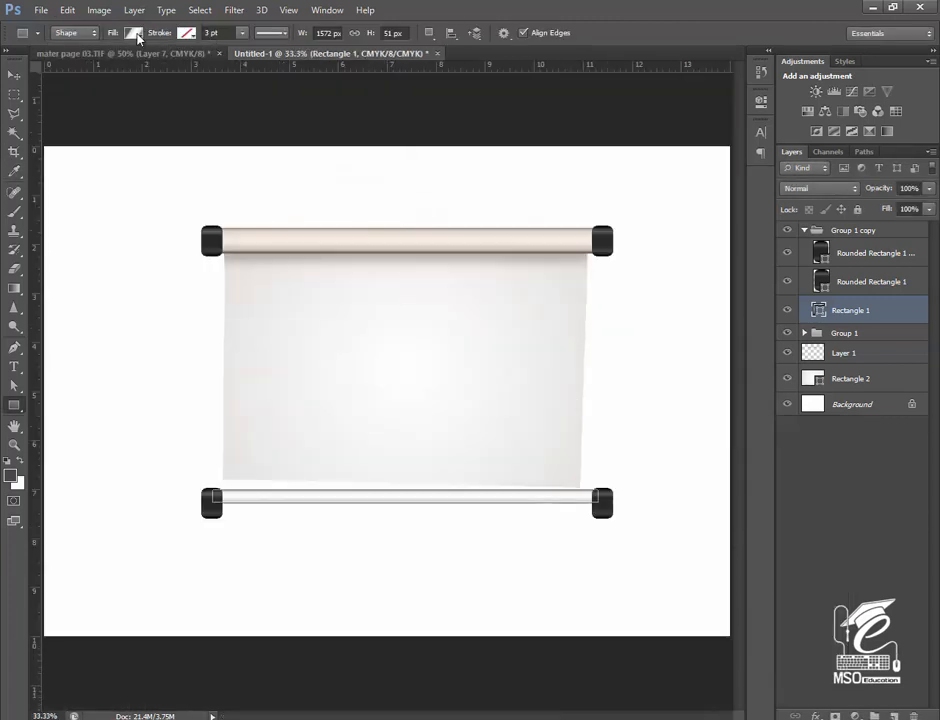
{"action": "left_click_drag", "start_coordinate": [252, 496], "coordinate": [237, 485]}
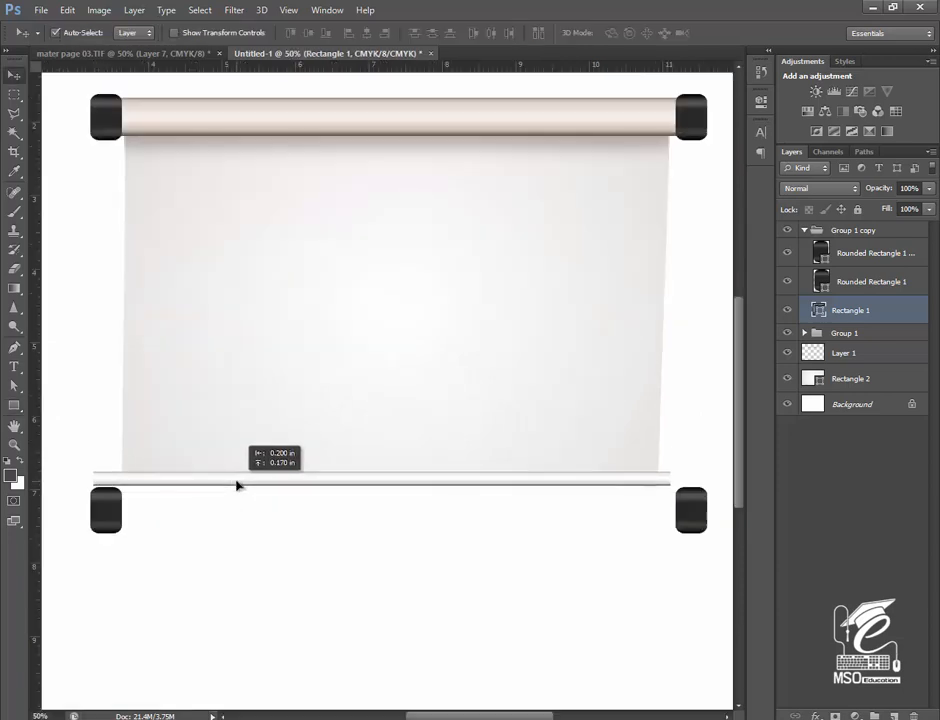
Recolour the right end stop of the lower bar's gradient to a darker neutral grey
{"action": "left_click", "coordinate": [14, 405]}
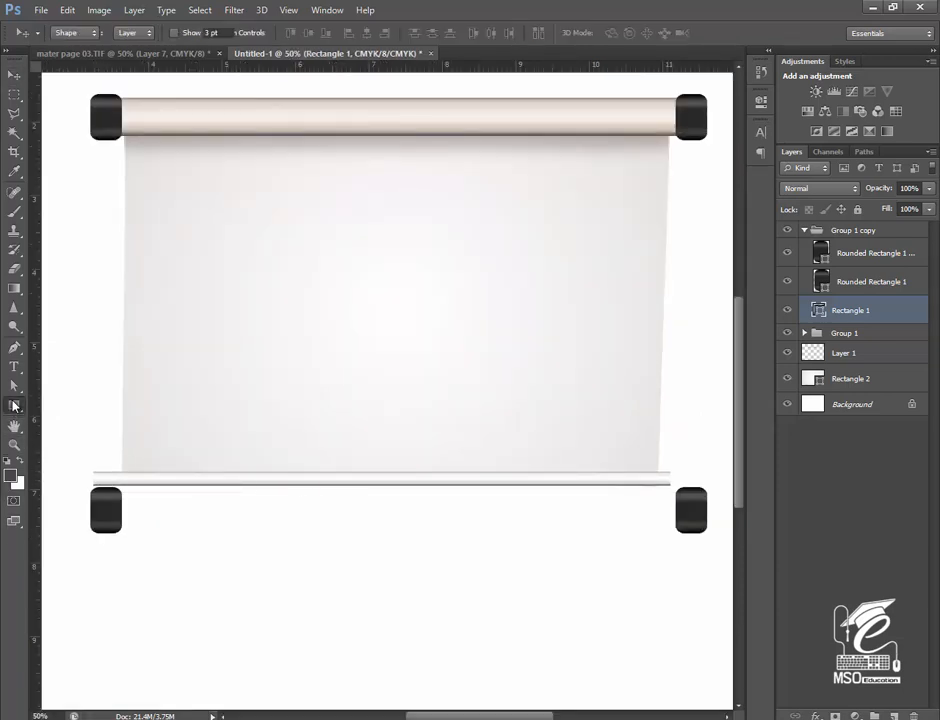
{"action": "left_click", "coordinate": [130, 32]}
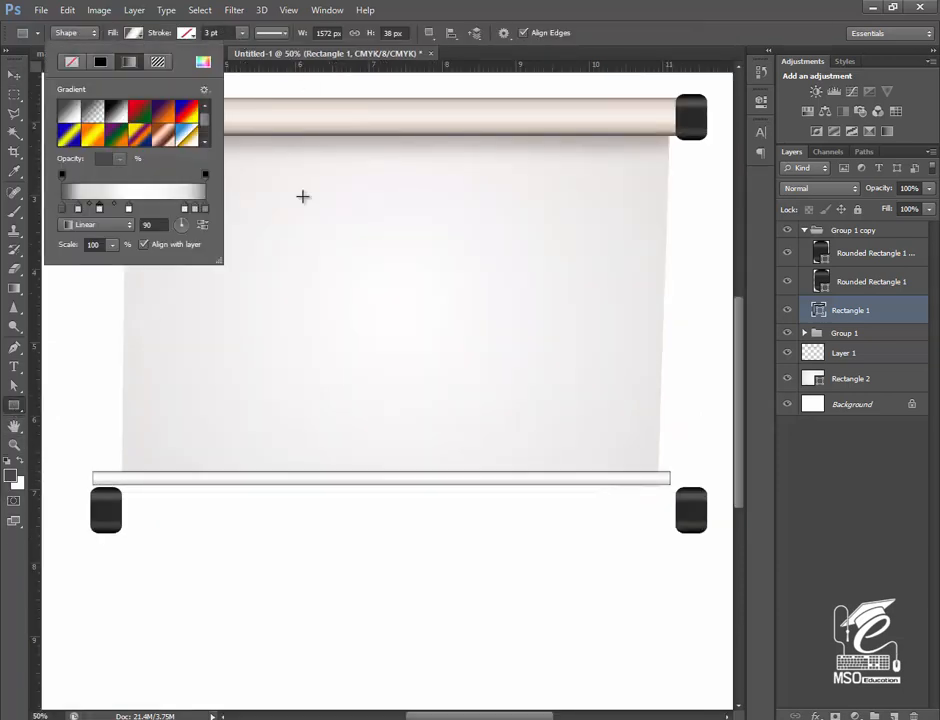
{"action": "double_click", "coordinate": [205, 212]}
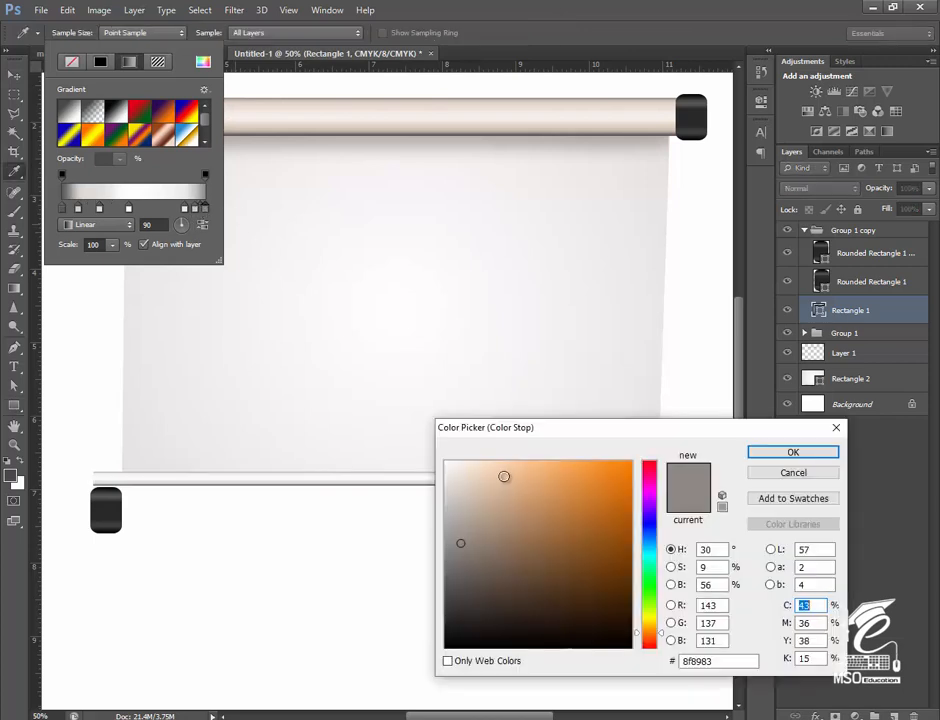
{"action": "left_click", "coordinate": [445, 598]}
{"action": "key", "text": "Return"}
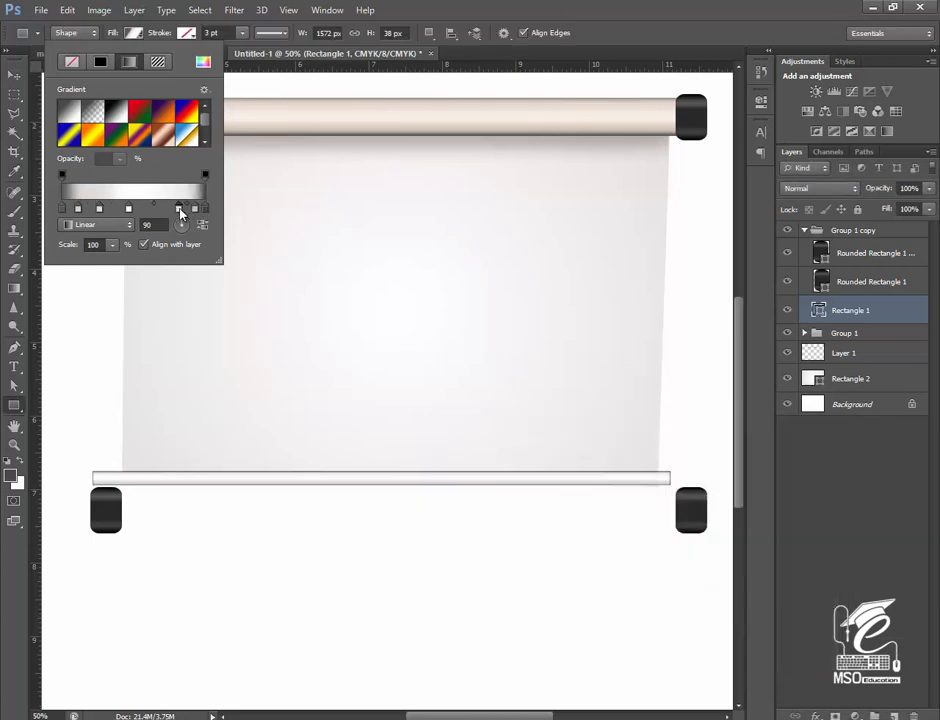
Shift the inner stops beside the gradient's ends slightly inward and recolour the left end stop to #4a4948
{"action": "double_click", "coordinate": [79, 210]}
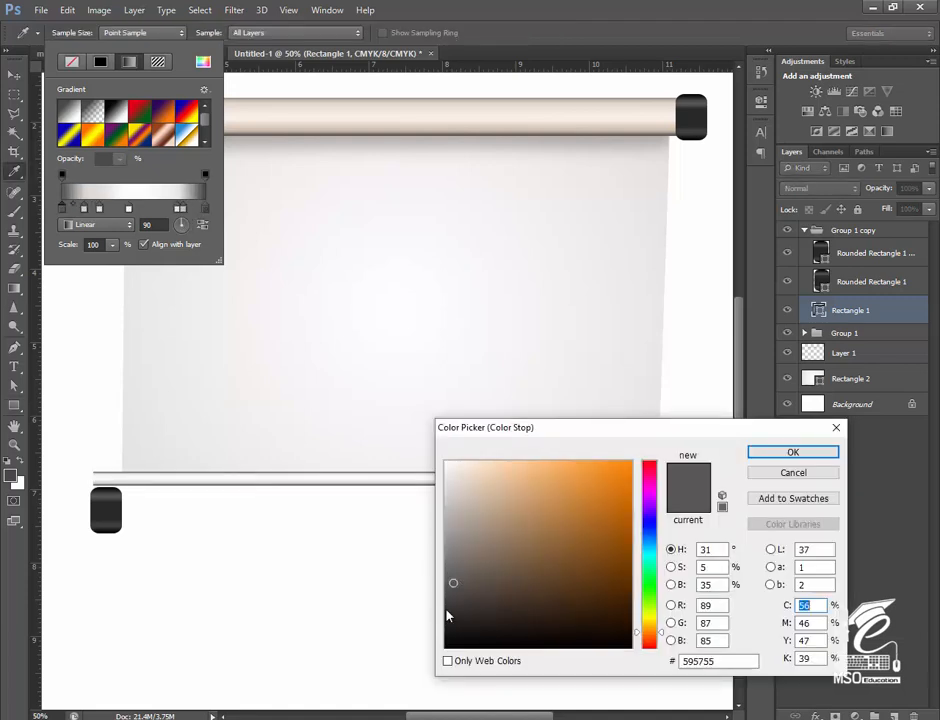
{"action": "left_click", "coordinate": [447, 595]}
{"action": "left_click", "coordinate": [793, 452]}
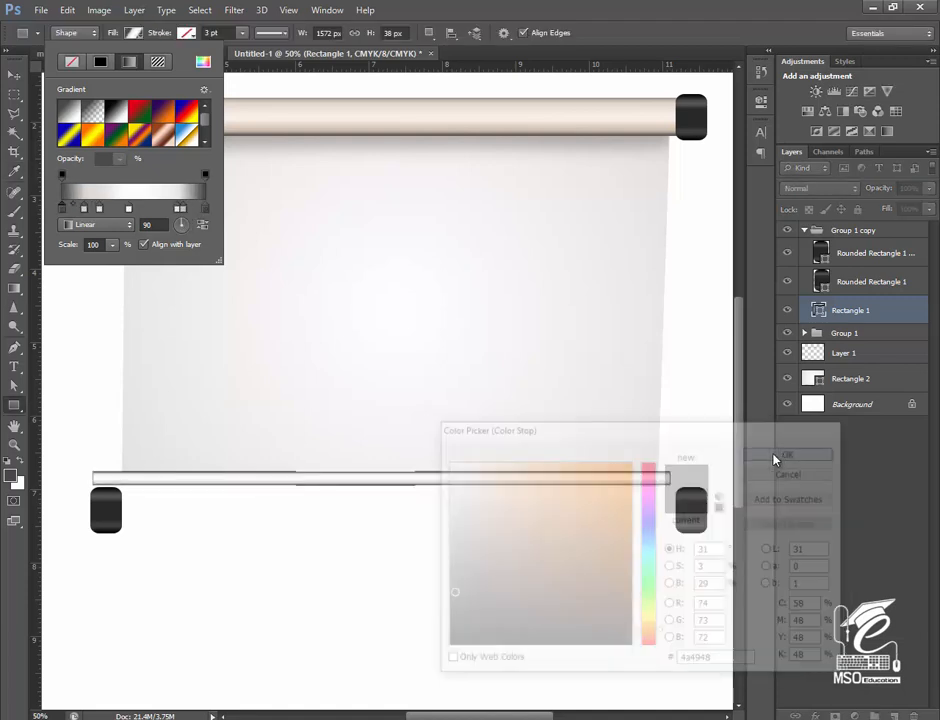
{"action": "left_click", "coordinate": [14, 75]}
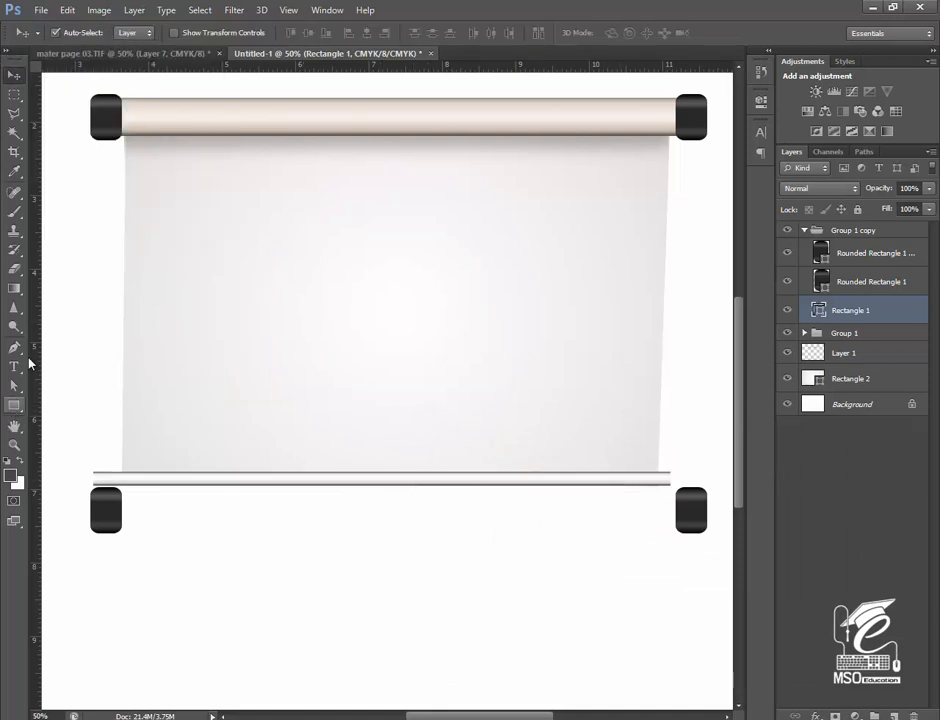
Move the lower bar gradient's third stop from the right end further inward and shade it light grey
{"action": "left_click", "coordinate": [14, 405]}
{"action": "left_click", "coordinate": [132, 33]}
{"action": "double_click", "coordinate": [129, 208]}
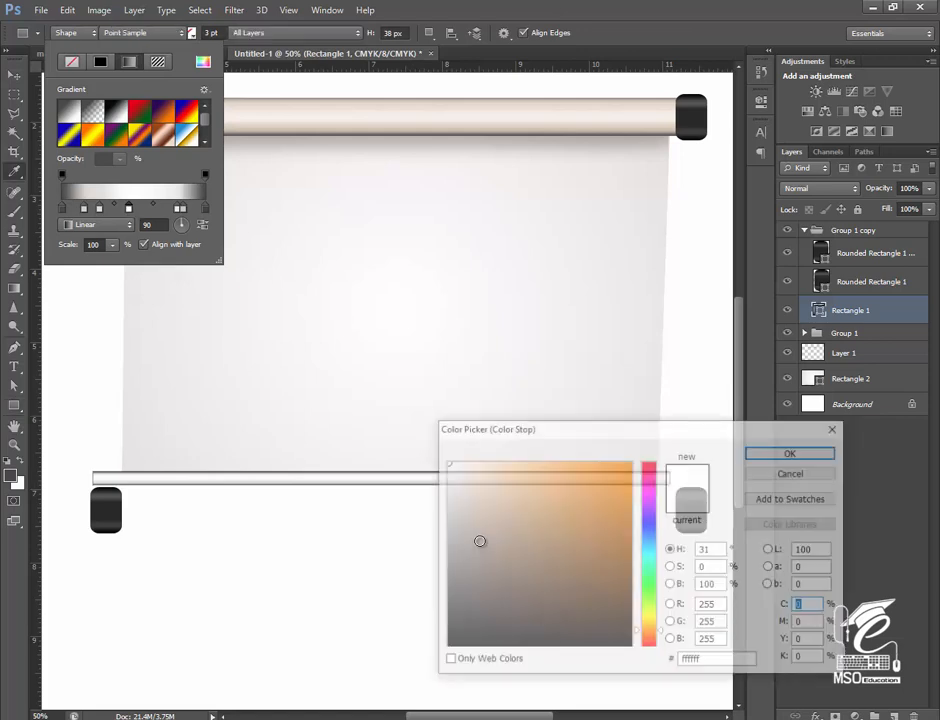
{"action": "left_click", "coordinate": [771, 454]}
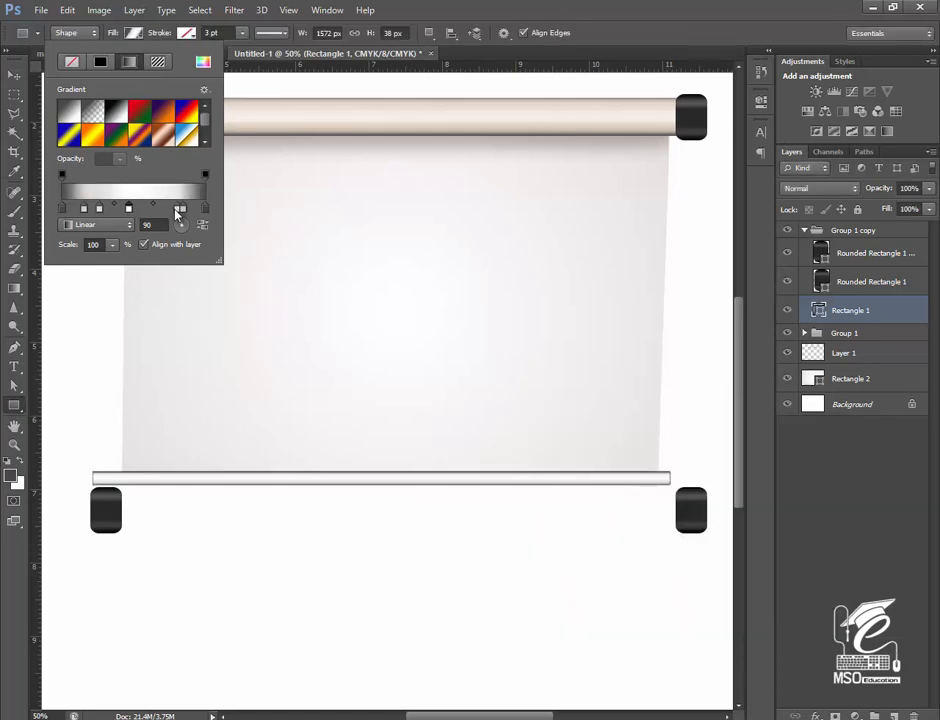
{"action": "left_click_drag", "start_coordinate": [178, 208], "coordinate": [167, 213]}
{"action": "double_click", "coordinate": [165, 208]}
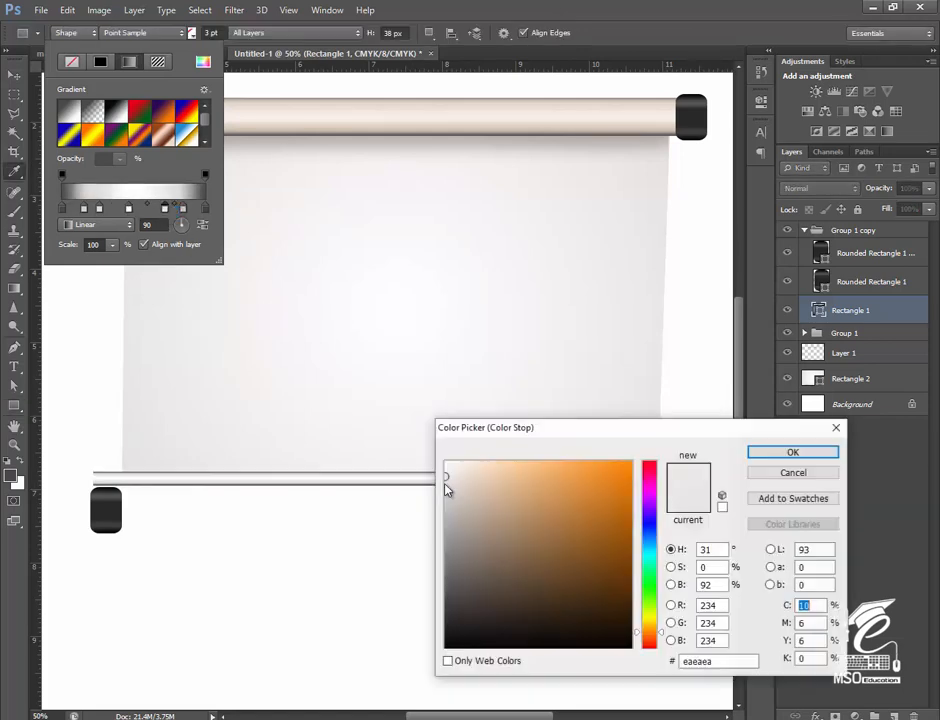
{"action": "left_click", "coordinate": [446, 497]}
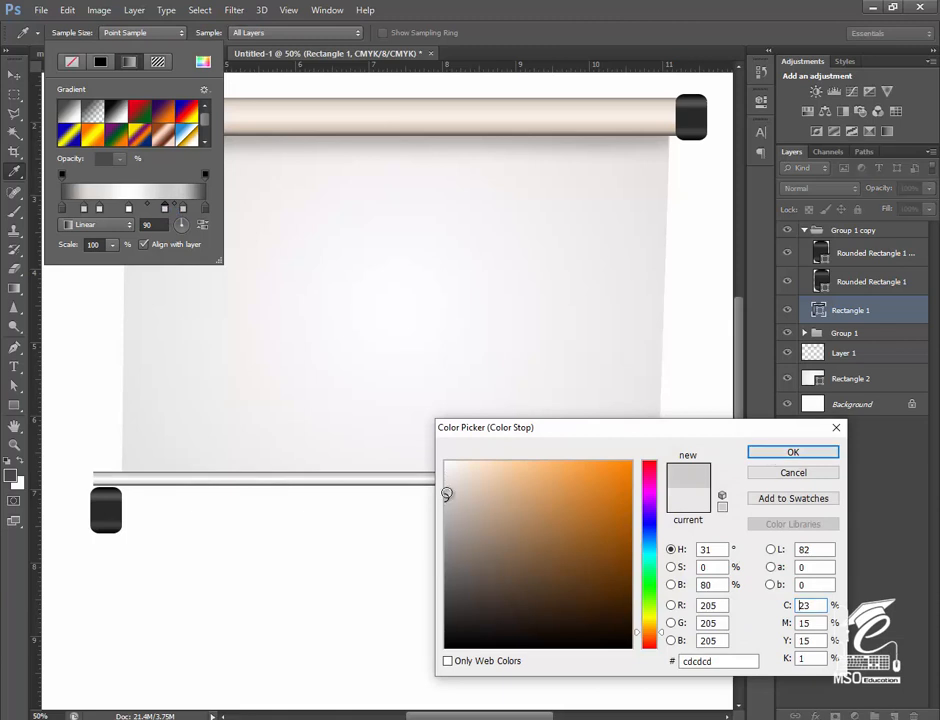
{"action": "left_click", "coordinate": [452, 488]}
{"action": "left_click", "coordinate": [763, 473]}
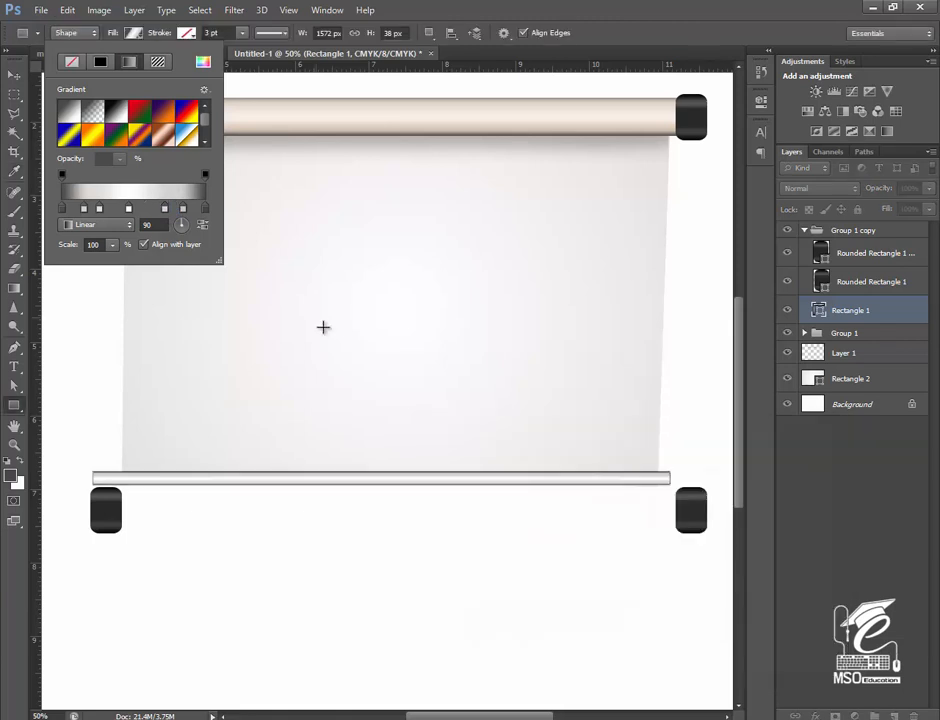
{"action": "left_click", "coordinate": [14, 68]}
{"action": "left_click", "coordinate": [15, 76]}
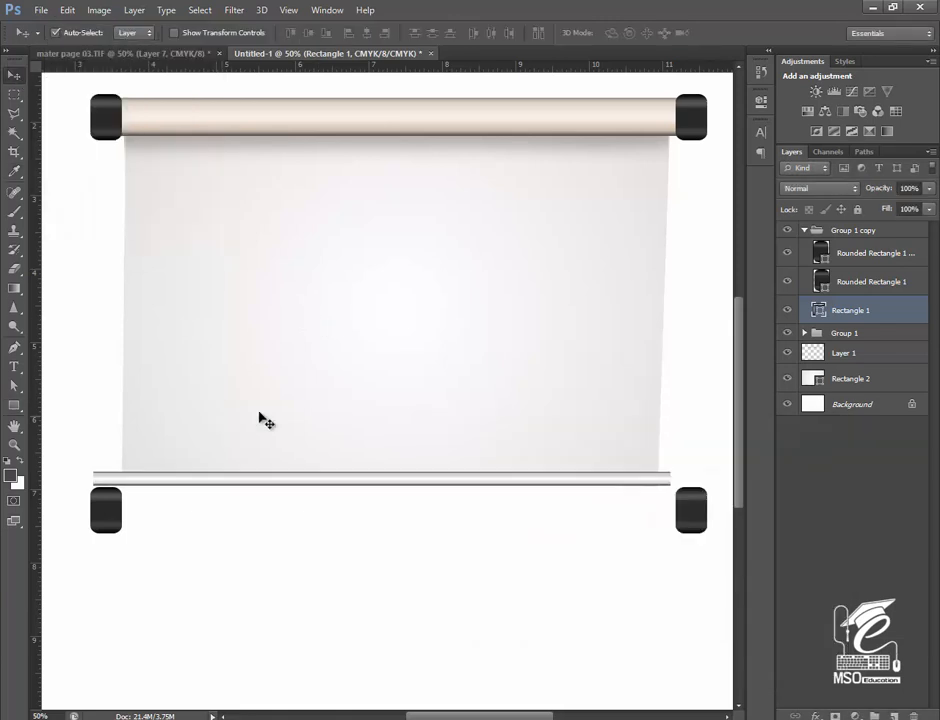
Shift the lower bar slightly sideways and narrow it from both ends to 95.17% width, matching the sheet
{"action": "mouse_move", "coordinate": [294, 481]}
{"action": "left_mouse_down"}
{"action": "mouse_move", "coordinate": [306, 497]}
{"action": "mouse_move", "coordinate": [273, 493]}
{"action": "mouse_move", "coordinate": [296, 497]}
{"action": "mouse_move", "coordinate": [310, 481]}
{"action": "left_mouse_up"}
{"action": "key", "text": "ctrl+t"}
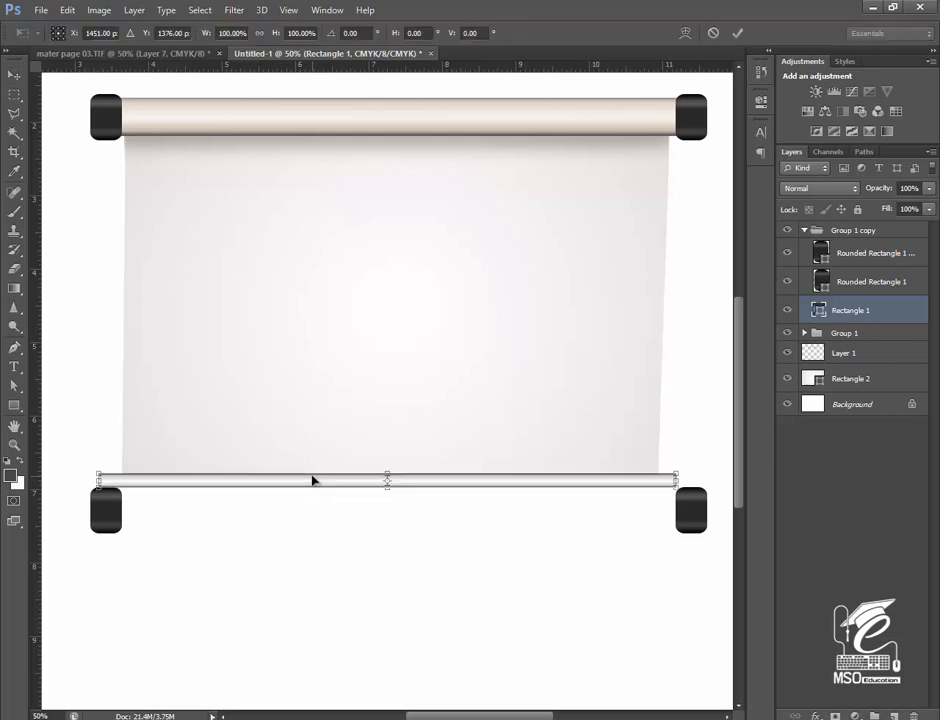
{"action": "left_click_drag", "start_coordinate": [674, 481], "coordinate": [665, 481]}
{"action": "left_click_drag", "start_coordinate": [98, 481], "coordinate": [117, 481]}
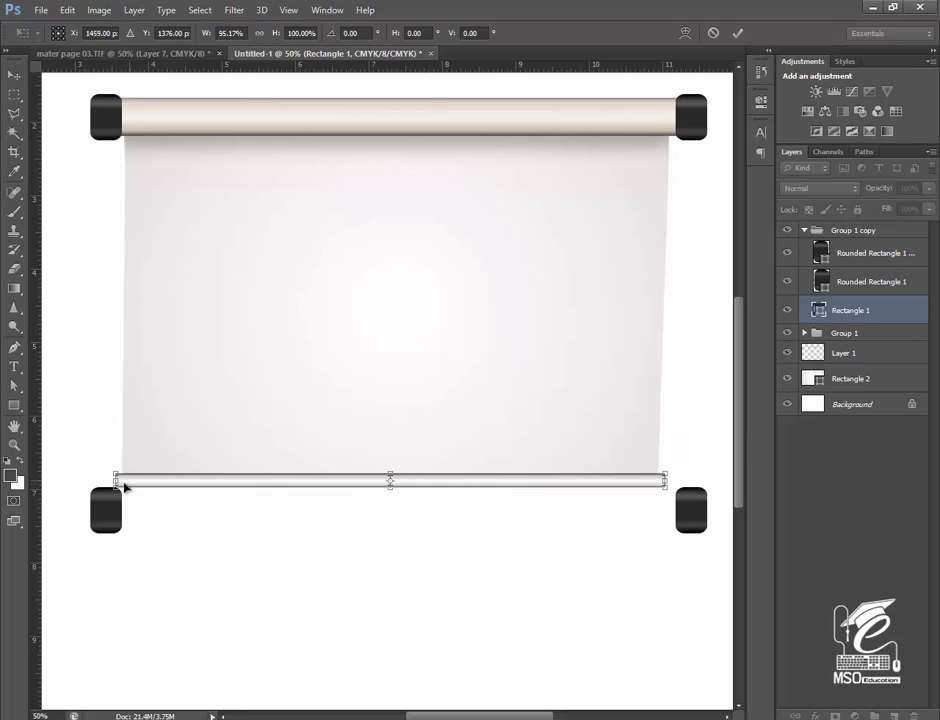
{"action": "key", "text": "Return"}
Fine-tune the lower bar's vertical position over the sheet's slanted lower edge in small nudges
{"action": "key", "text": "Down"}
{"action": "key", "text": "Down"}
{"action": "key", "text": "Down"}
{"action": "key", "text": "Down"}
{"action": "key", "text": "Down"}
{"action": "key", "text": "Down"}
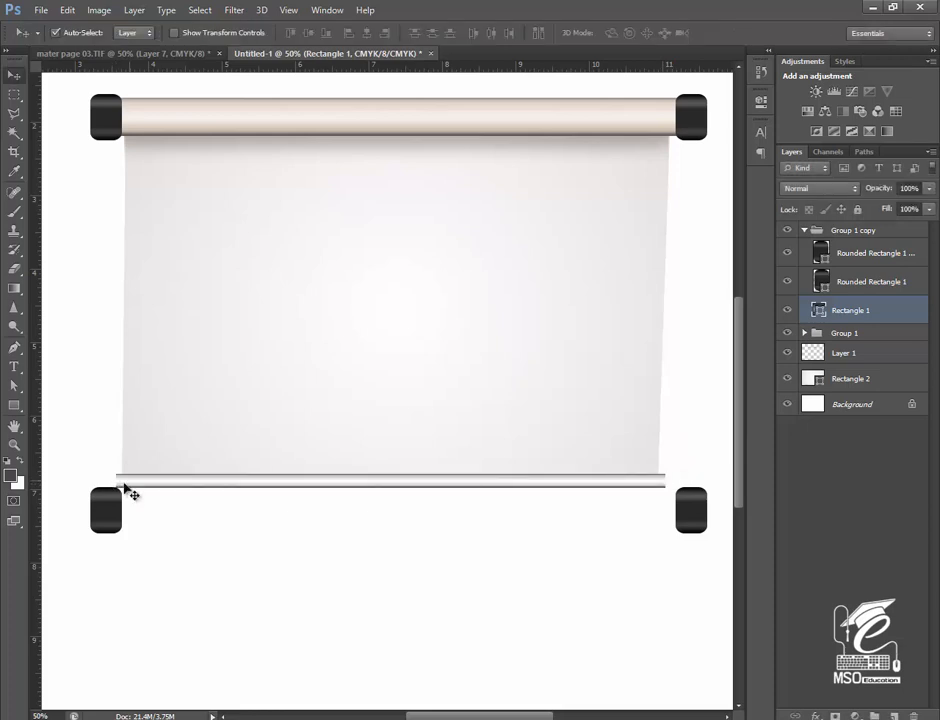
{"action": "key", "text": "Down"}
{"action": "key", "text": "Down"}
{"action": "key", "text": "Down"}
{"action": "key", "text": "Down"}
{"action": "key", "text": "Down"}
{"action": "key", "text": "Down"}
{"action": "key", "text": "Down"}
{"action": "key", "text": "Down"}
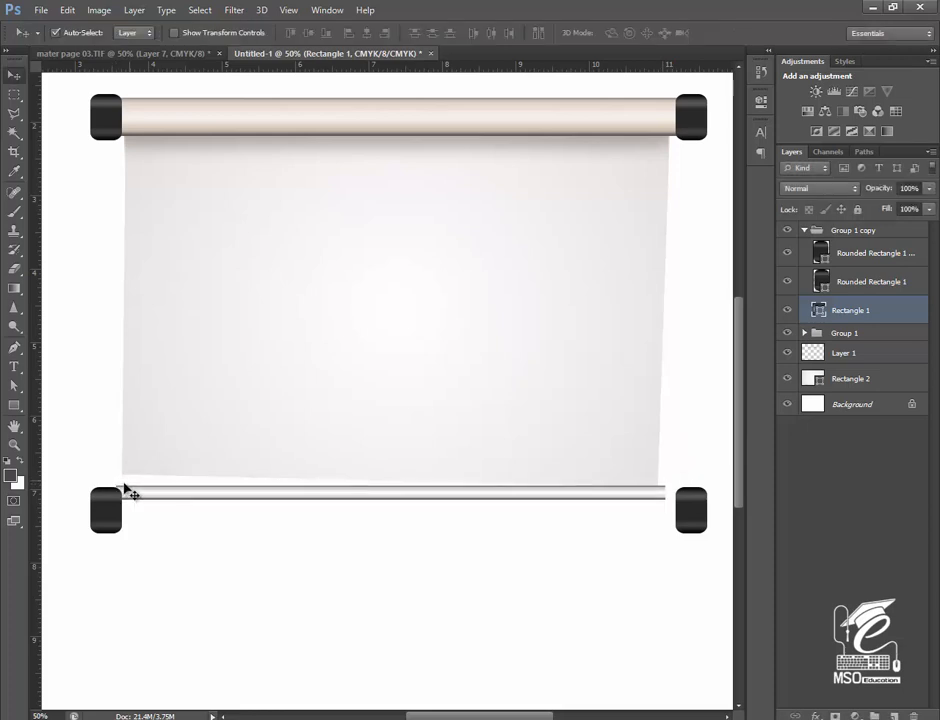
{"action": "key", "text": "Up"}
{"action": "key", "text": "Up"}
{"action": "key", "text": "Up"}
{"action": "key", "text": "Up"}
{"action": "key", "text": "Up"}
{"action": "key", "text": "Up"}
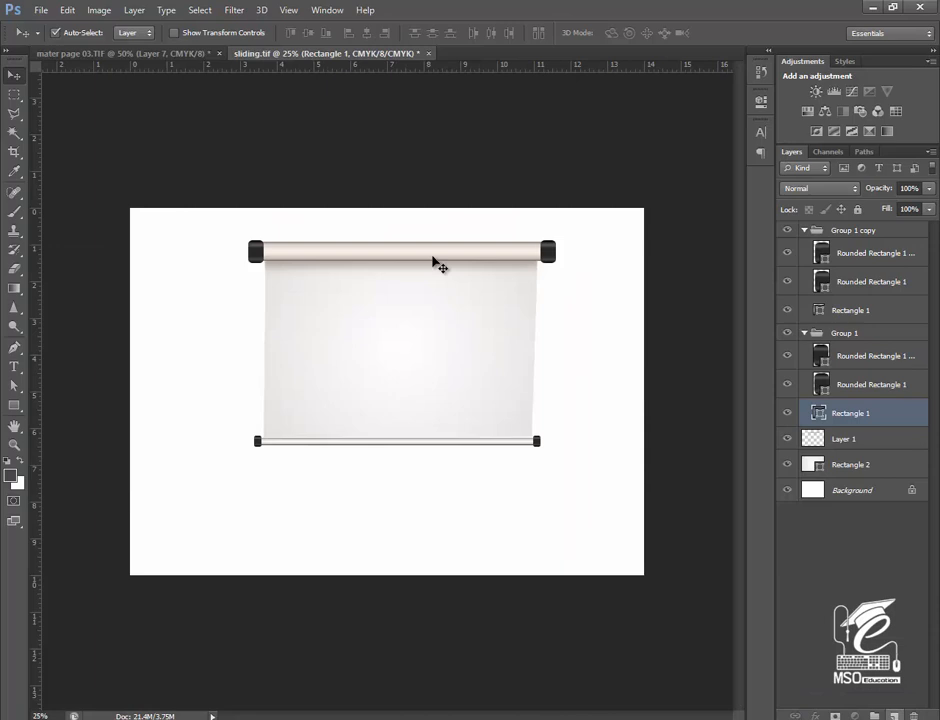
Duplicate the beige top bar's rectangle and place the copy in the empty area below the screen
{"action": "left_click_drag", "start_coordinate": [438, 264], "coordinate": [455, 500]}
{"action": "key", "text": "u"}
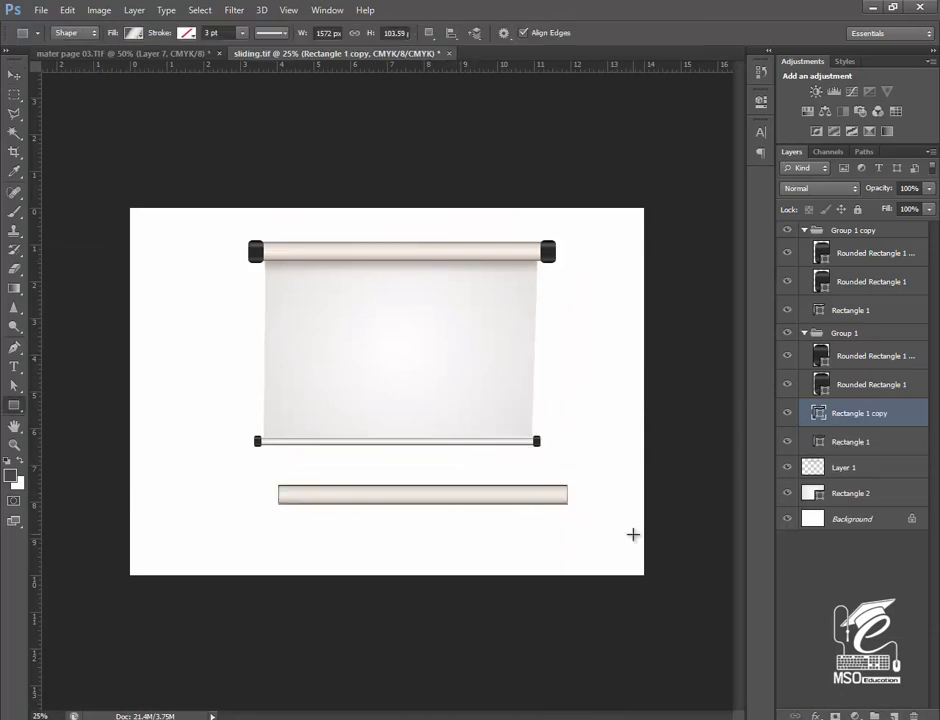
{"action": "left_click", "coordinate": [12, 76]}
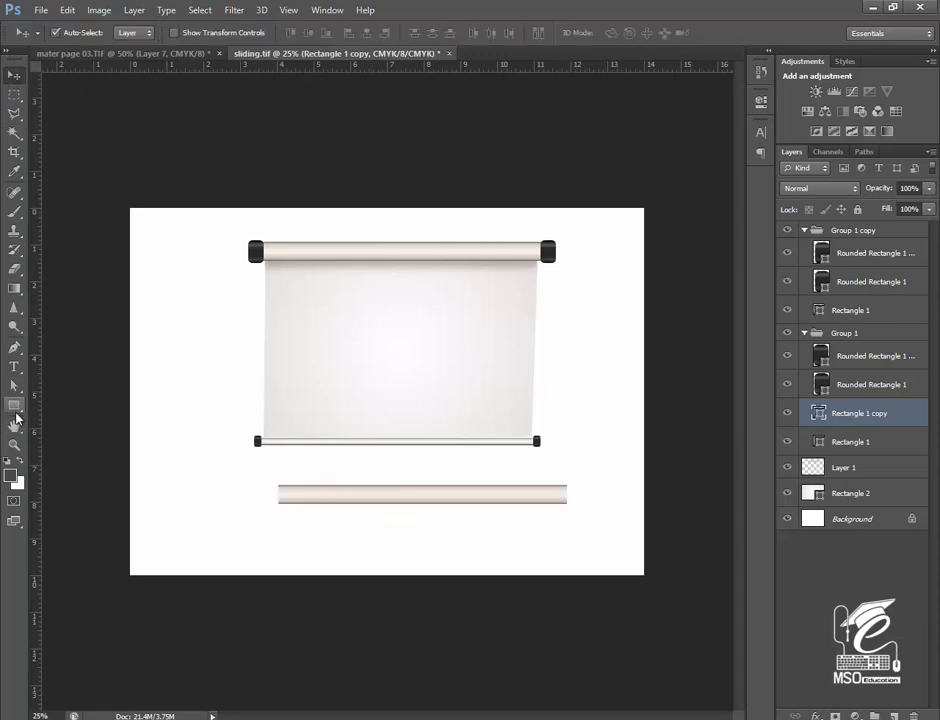
Save the copied rectangle's beige gradient fill as a new gradient preset named "for slide"
{"action": "key", "text": "u"}
{"action": "left_click", "coordinate": [138, 35]}
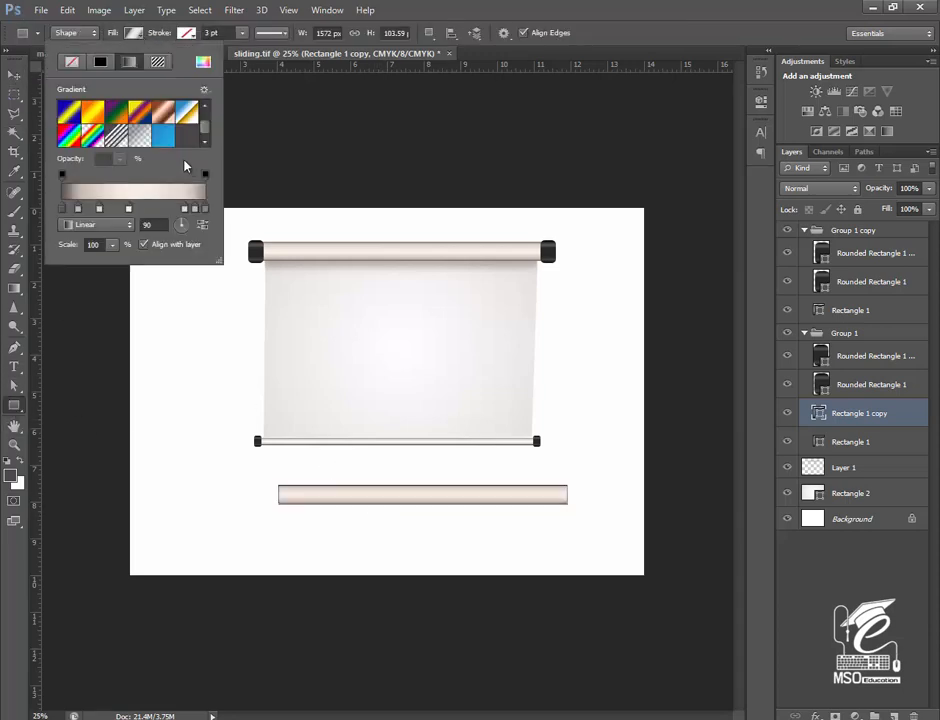
{"action": "left_click", "coordinate": [205, 88]}
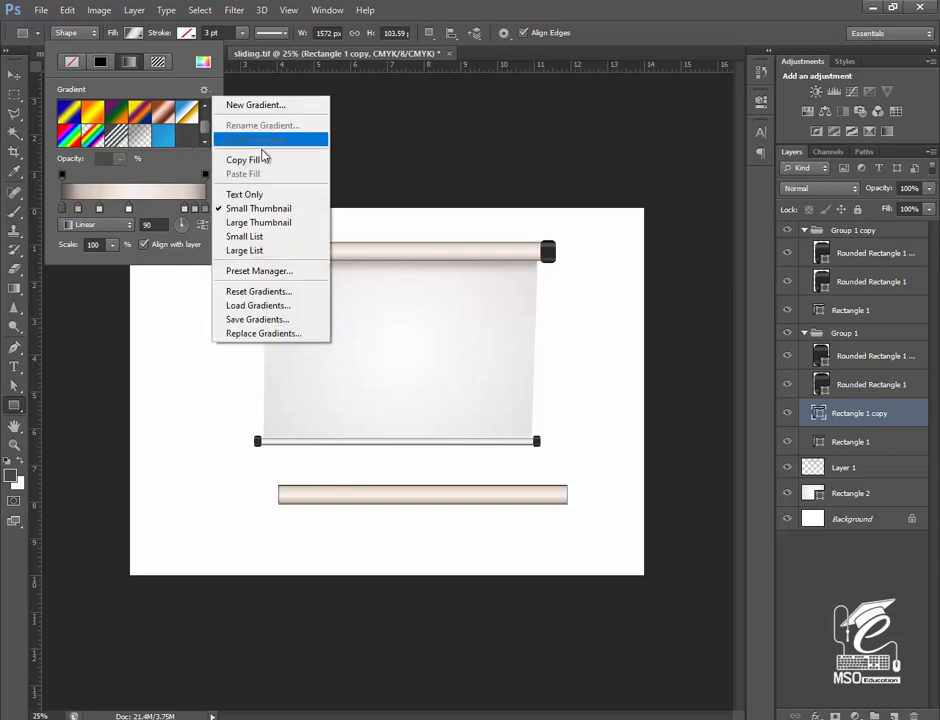
{"action": "key", "text": "Return"}
{"action": "type", "text": "for sl"}
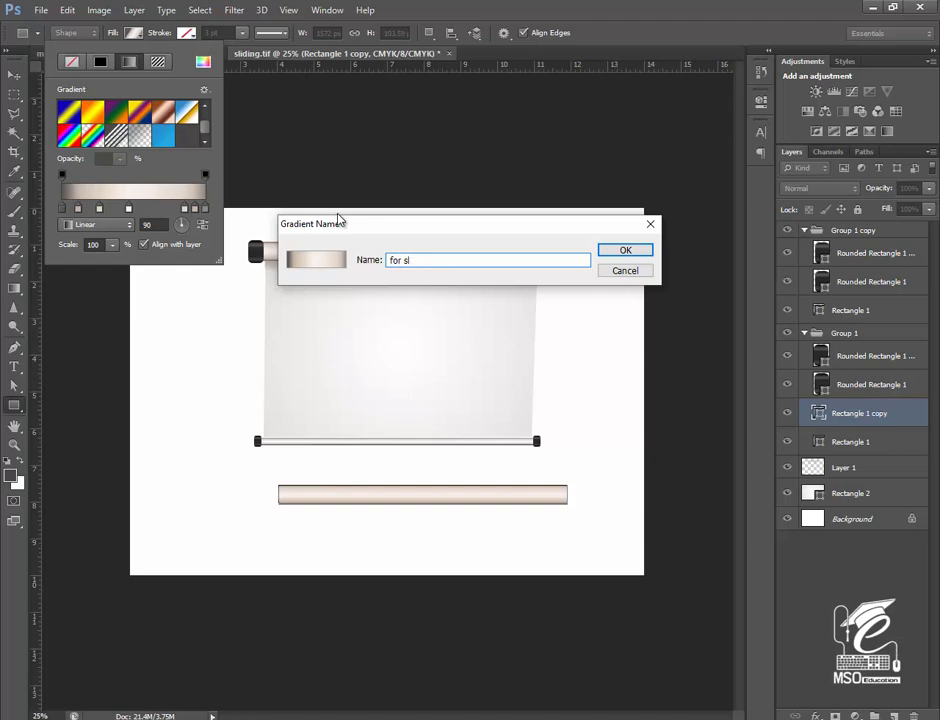
{"action": "type", "text": "ide"}
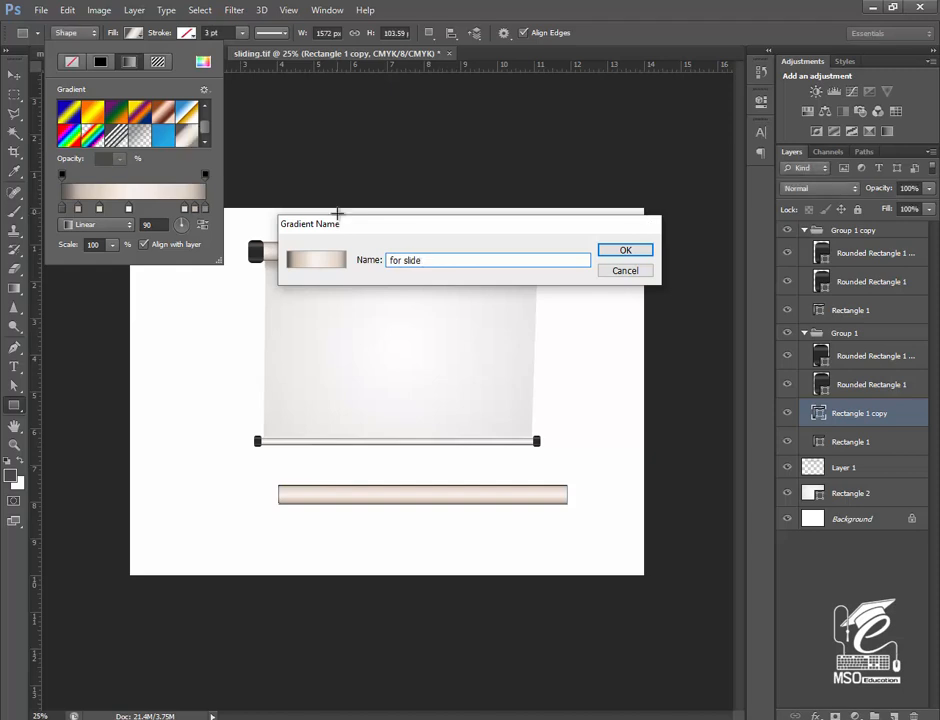
{"action": "key", "text": "Return"}
{"action": "left_click", "coordinate": [13, 76]}
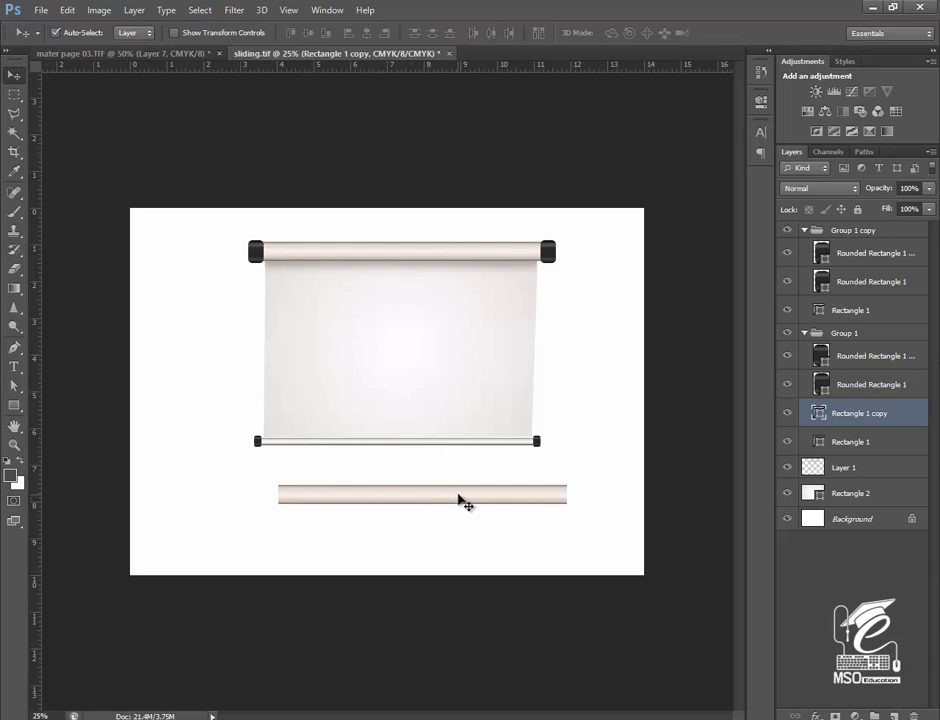
Rotate the rectangle copy 90° and scale it to a 34 × 577 px vertical strip running down from the lower bar
{"action": "key", "text": "ctrl+t"}
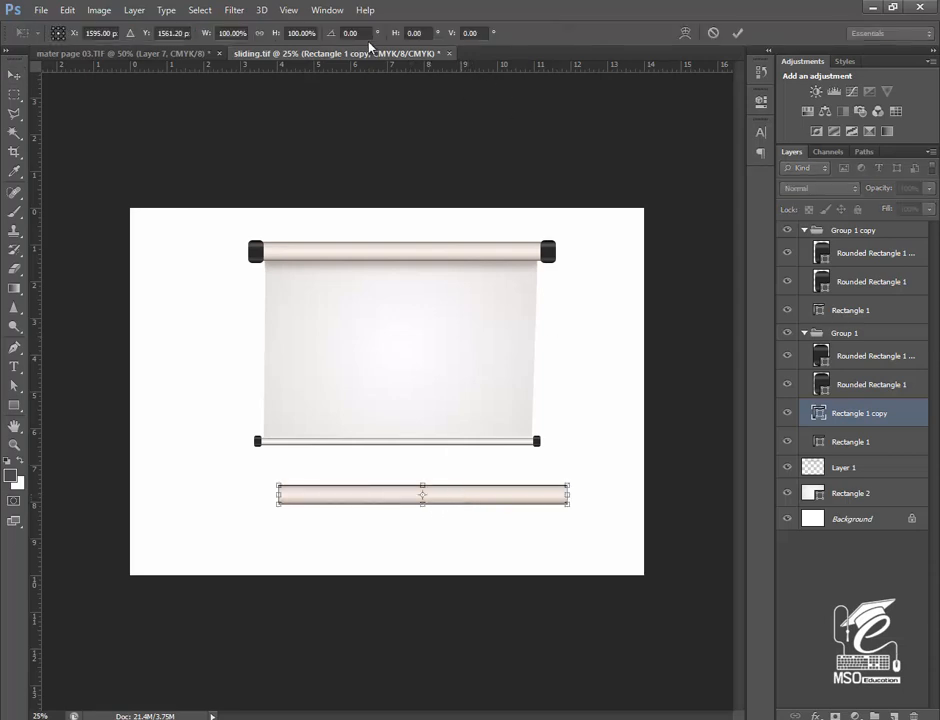
{"action": "left_click", "coordinate": [352, 34]}
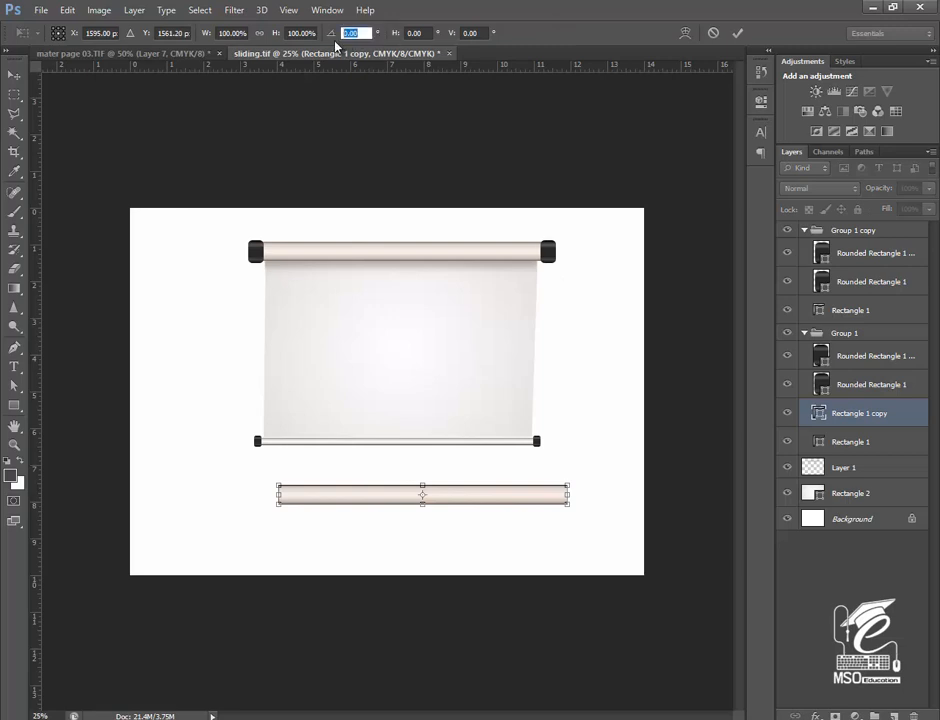
{"action": "type", "text": "90"}
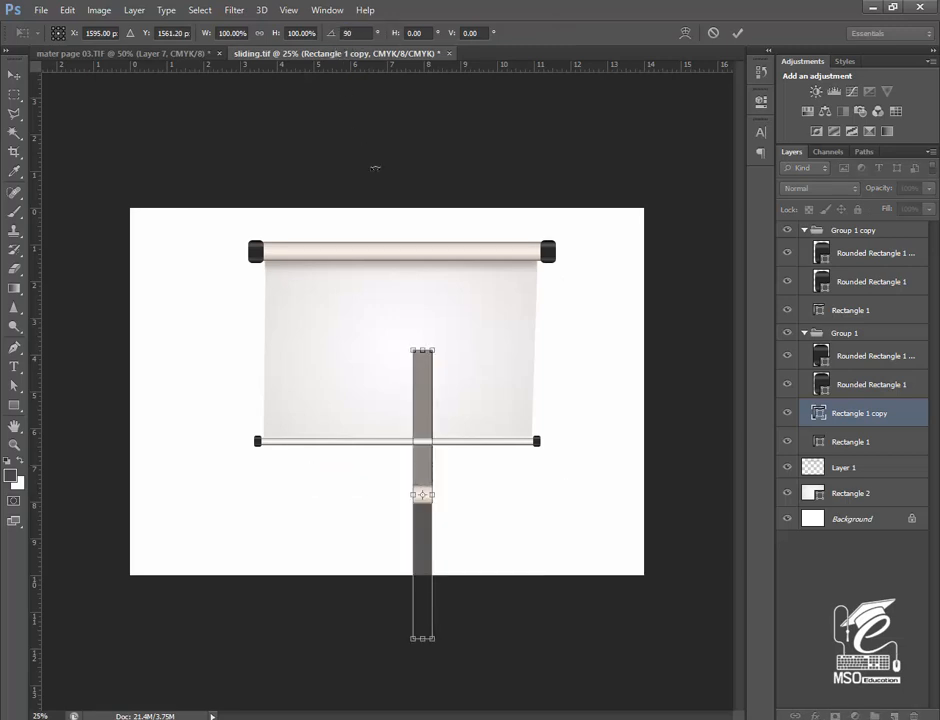
{"action": "left_click_drag", "start_coordinate": [433, 348], "coordinate": [440, 487]}
{"action": "key", "text": "Return"}
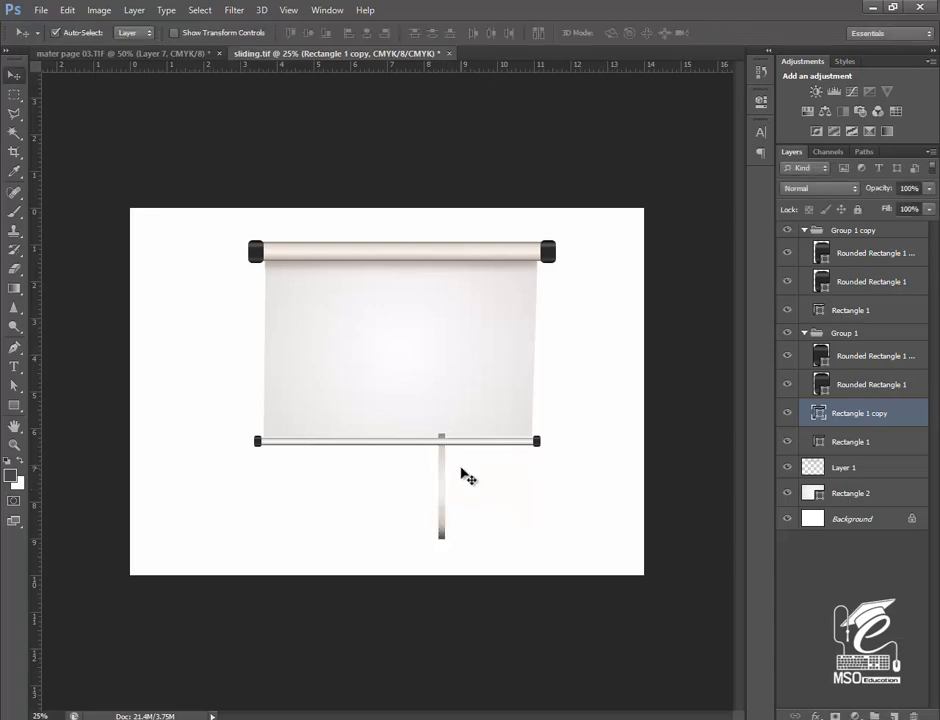
{"action": "left_click", "coordinate": [14, 405]}
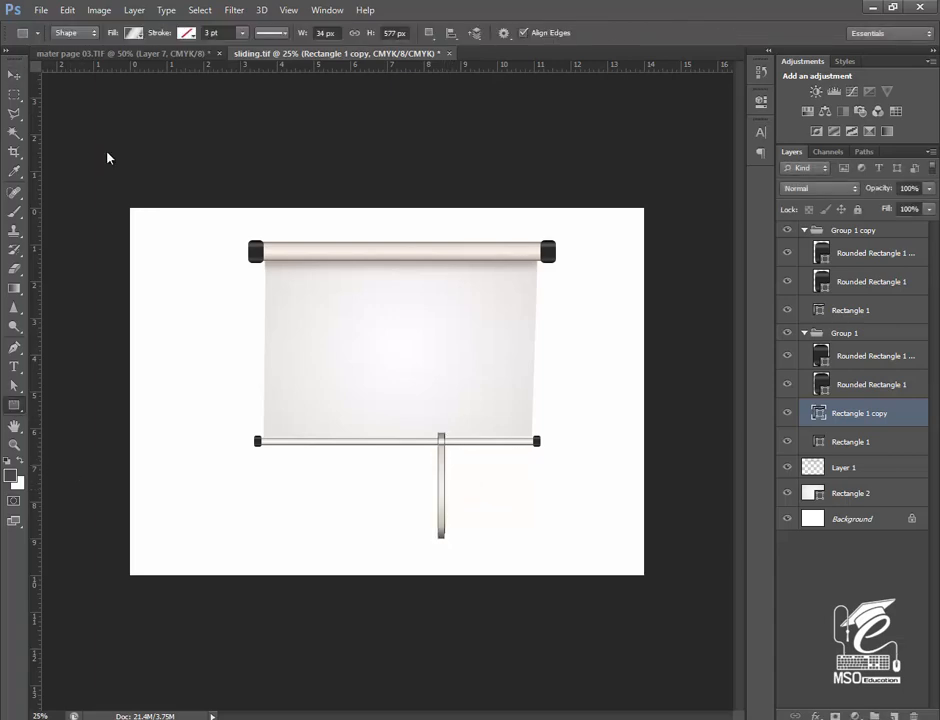
Set the vertical strip's linear gradient fill angle to 0 so the beige shading runs across its width
{"action": "left_click", "coordinate": [133, 34]}
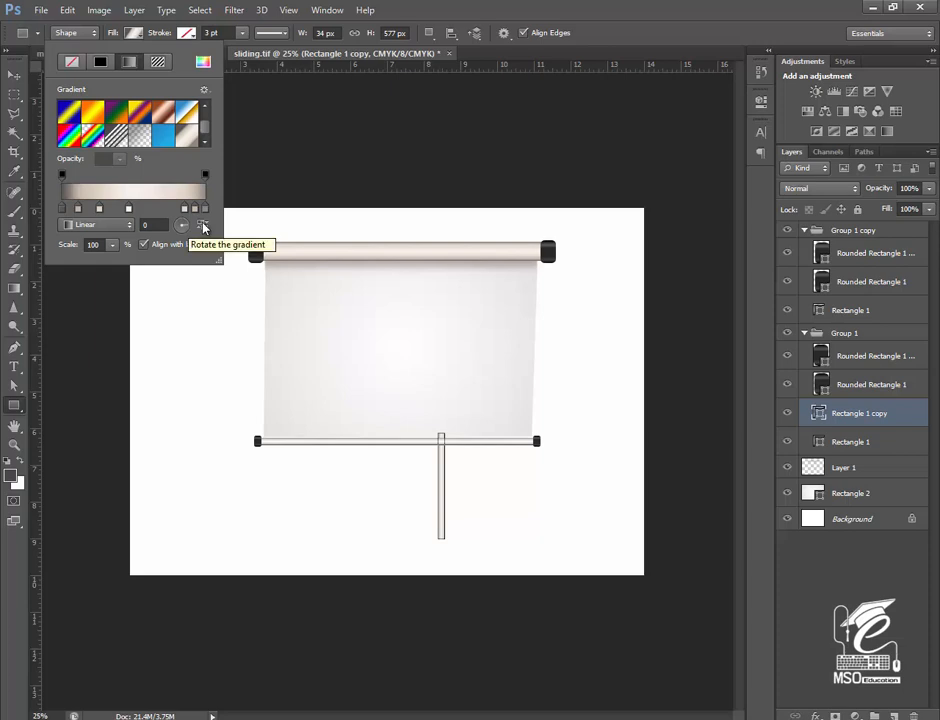
{"action": "key", "text": "Return"}
{"action": "key", "text": "ctrl+plus"}
{"action": "key", "text": "ctrl+plus"}
{"action": "key", "text": "ctrl+plus"}
{"action": "key", "text": "ctrl+plus"}
{"action": "key", "text": "ctrl+plus"}
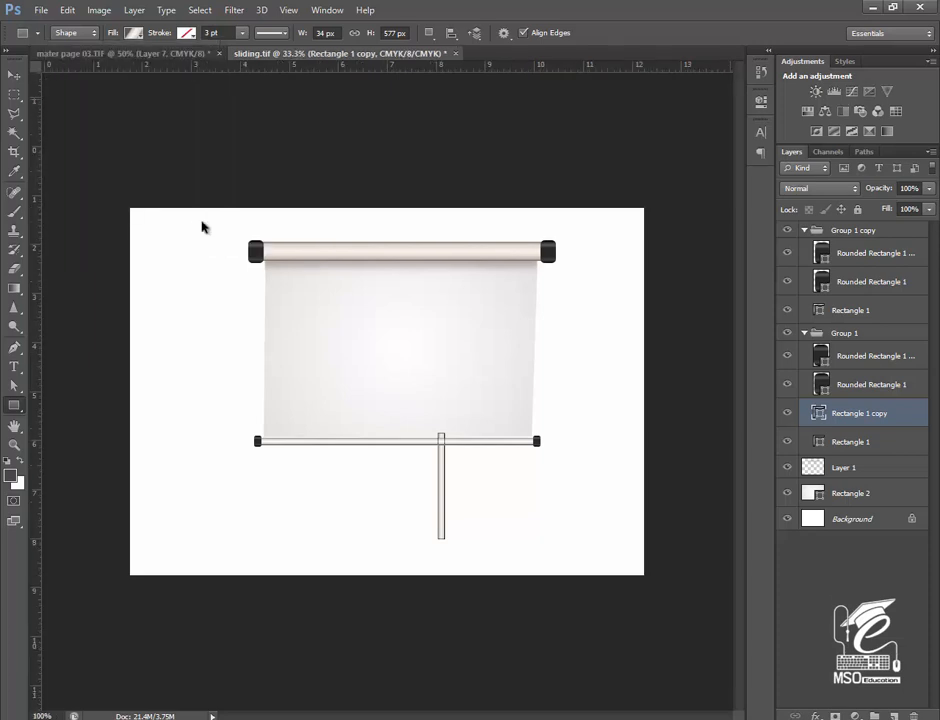
{"action": "key", "text": "space"}
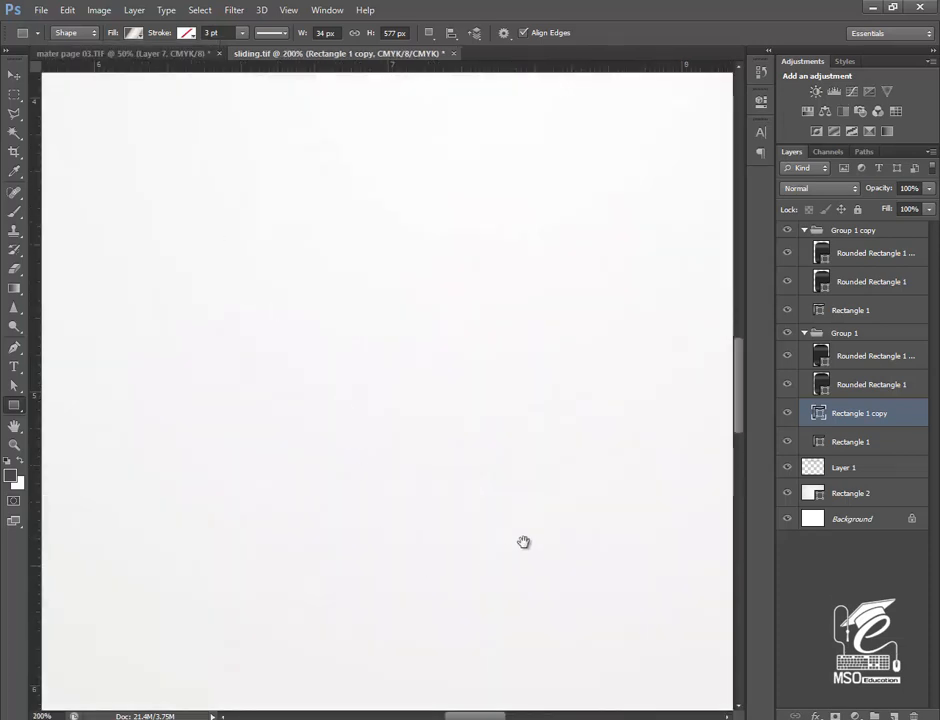
{"action": "left_click_drag", "start_coordinate": [597, 533], "coordinate": [478, 290]}
{"action": "left_click_drag", "start_coordinate": [541, 357], "coordinate": [475, 265]}
{"action": "left_click_drag", "start_coordinate": [556, 414], "coordinate": [505, 280]}
{"action": "left_click_drag", "start_coordinate": [543, 342], "coordinate": [512, 80]}
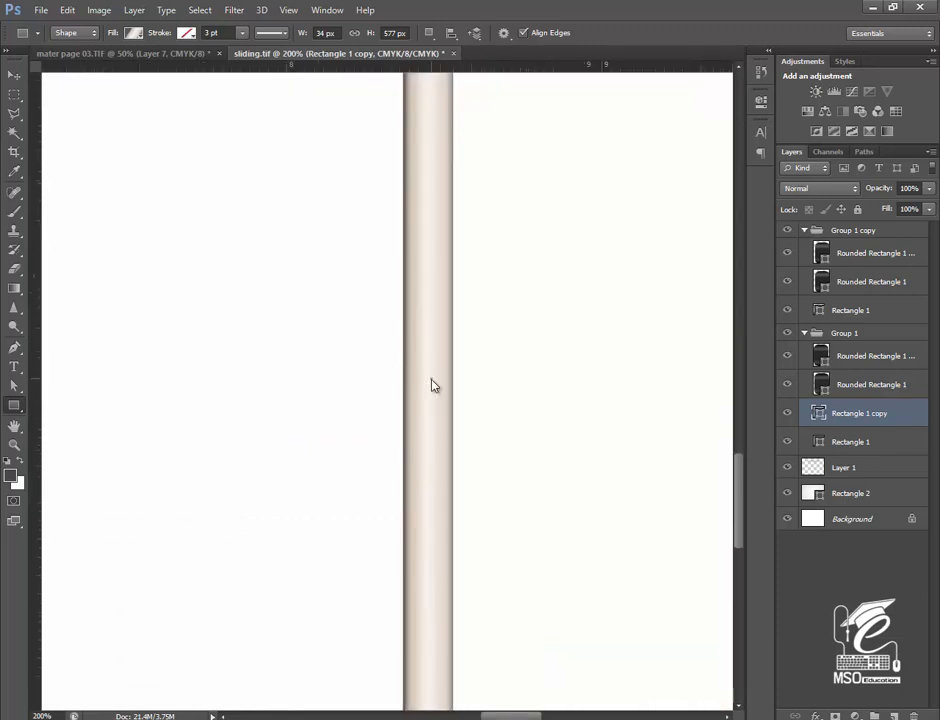
Scale the vertical strip down to 28 × 353 px, clear of the lower bar
{"action": "left_click", "coordinate": [432, 385]}
{"action": "left_click", "coordinate": [442, 286]}
{"action": "key", "text": "ctrl+t"}
{"action": "key", "text": "ctrl+minus"}
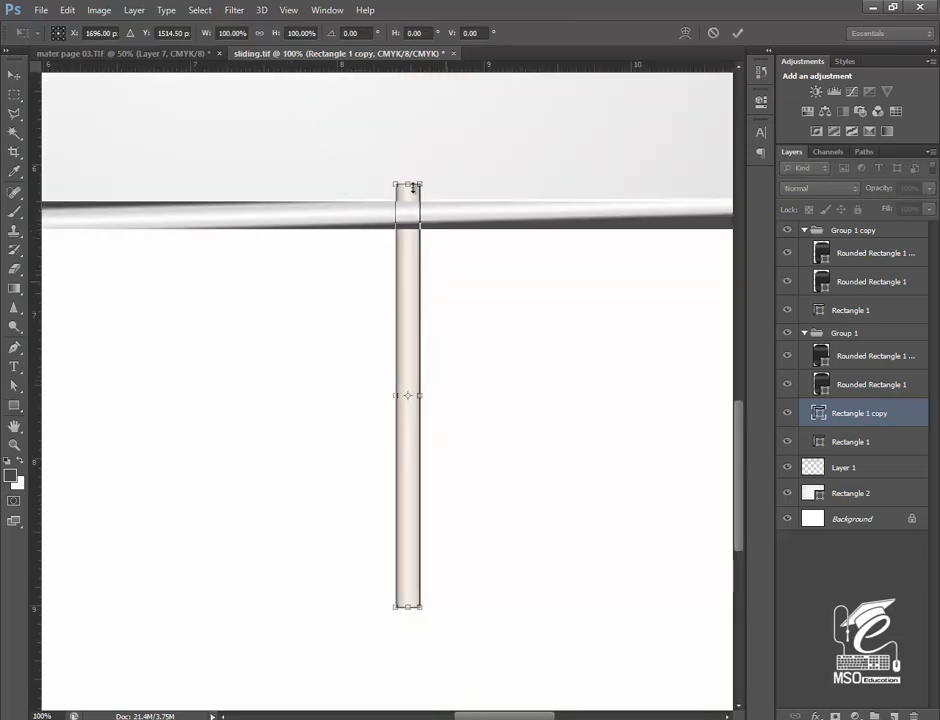
{"action": "left_click_drag", "start_coordinate": [411, 212], "coordinate": [429, 477]}
{"action": "key", "text": "Return"}
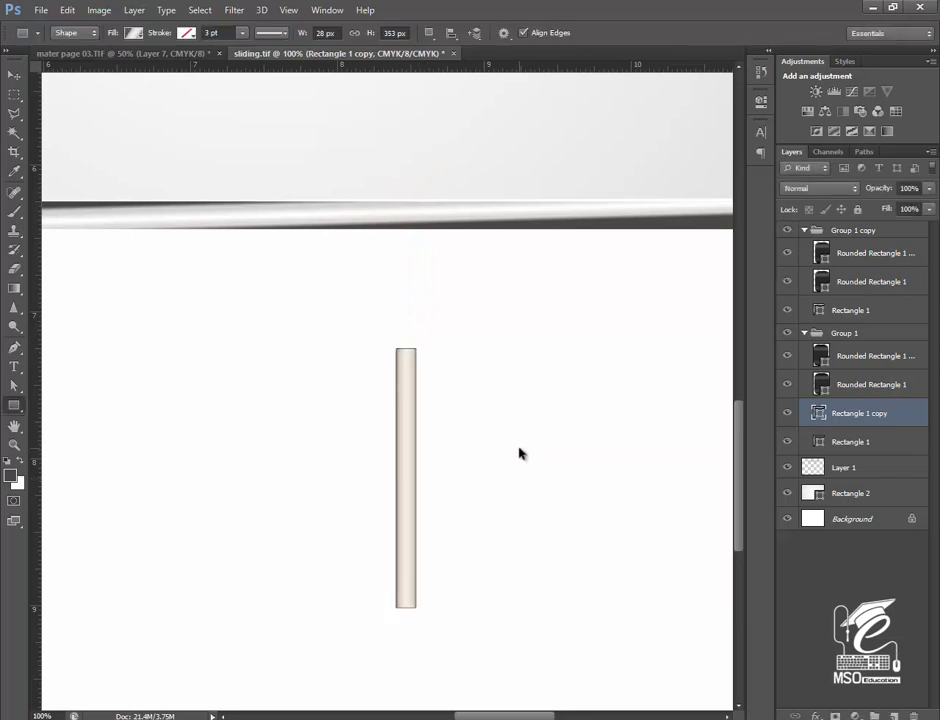
Move the strip up to hang from the lower bar and restack its layer between Layer 1 and Rectangle 2
{"action": "key", "text": "ctrl+minus"}
{"action": "key", "text": "ctrl+minus"}
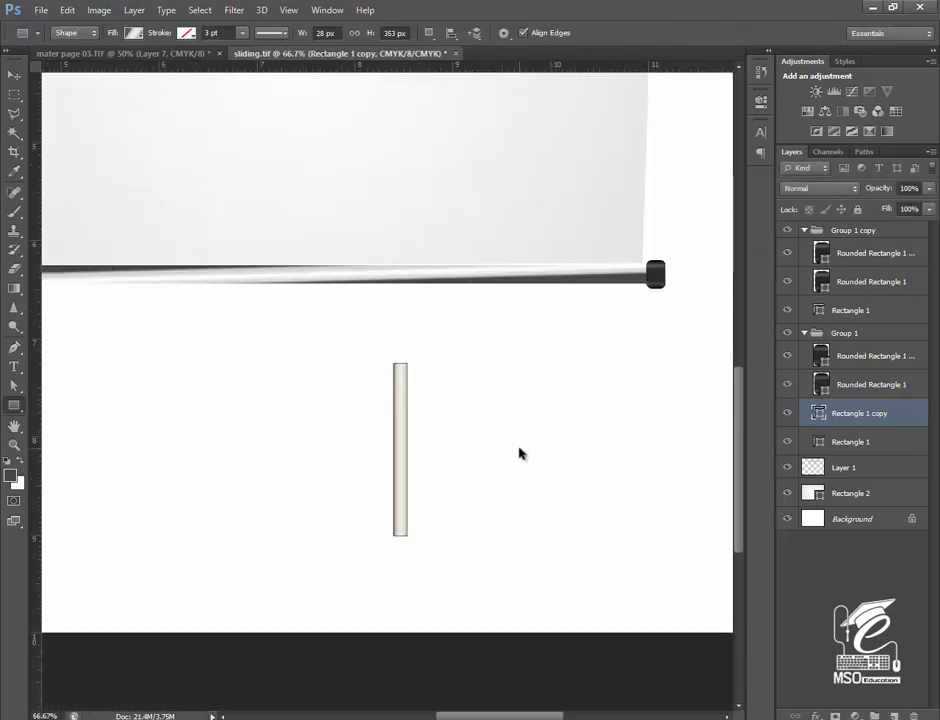
{"action": "key", "text": "ctrl+minus"}
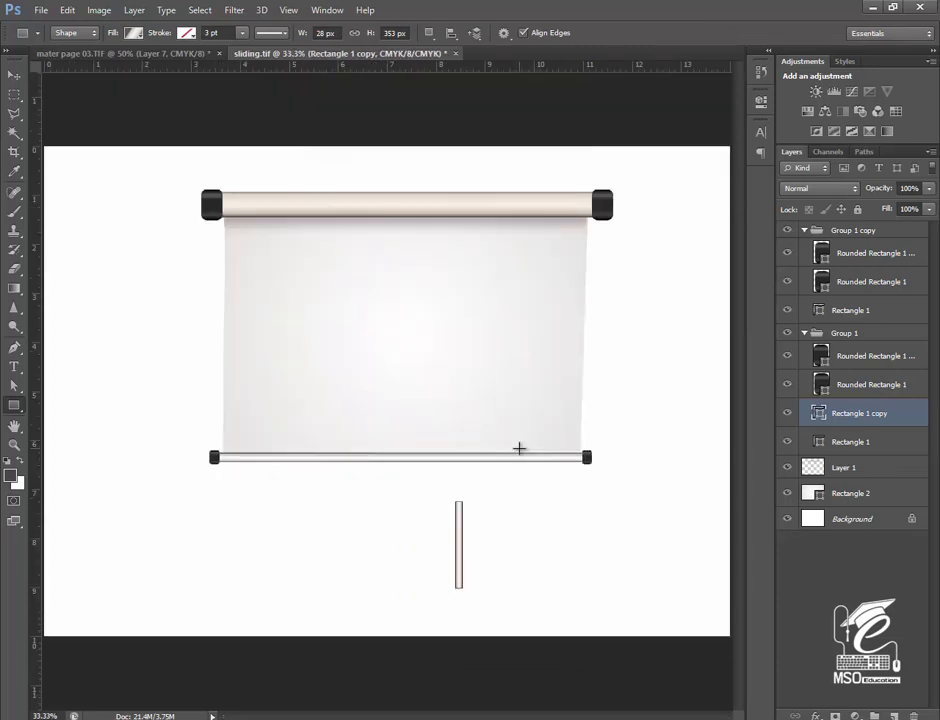
{"action": "key", "text": "v"}
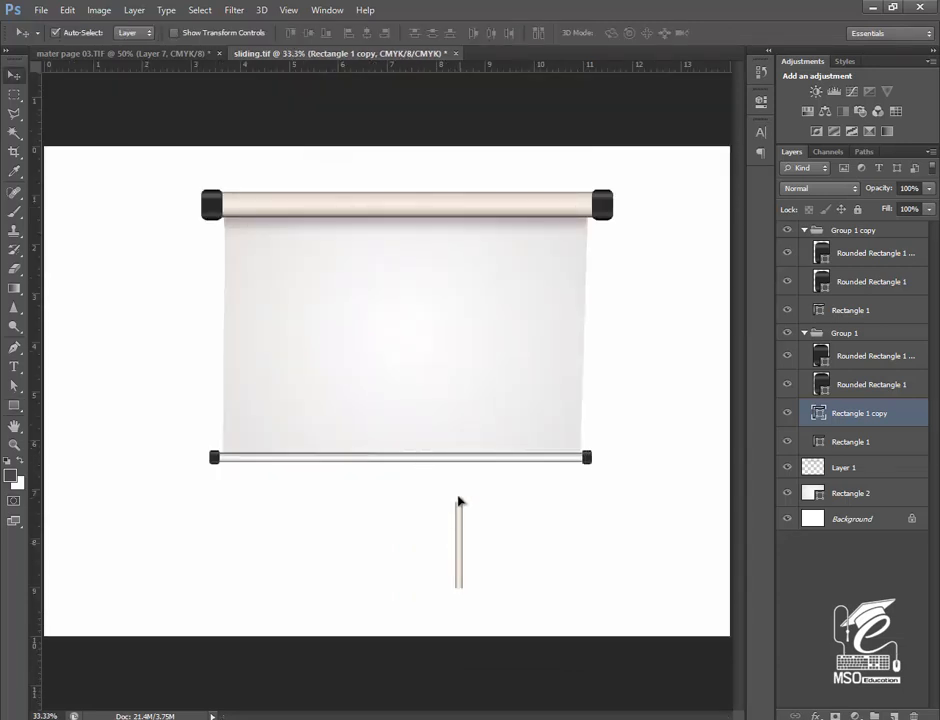
{"action": "left_click_drag", "start_coordinate": [457, 499], "coordinate": [460, 499]}
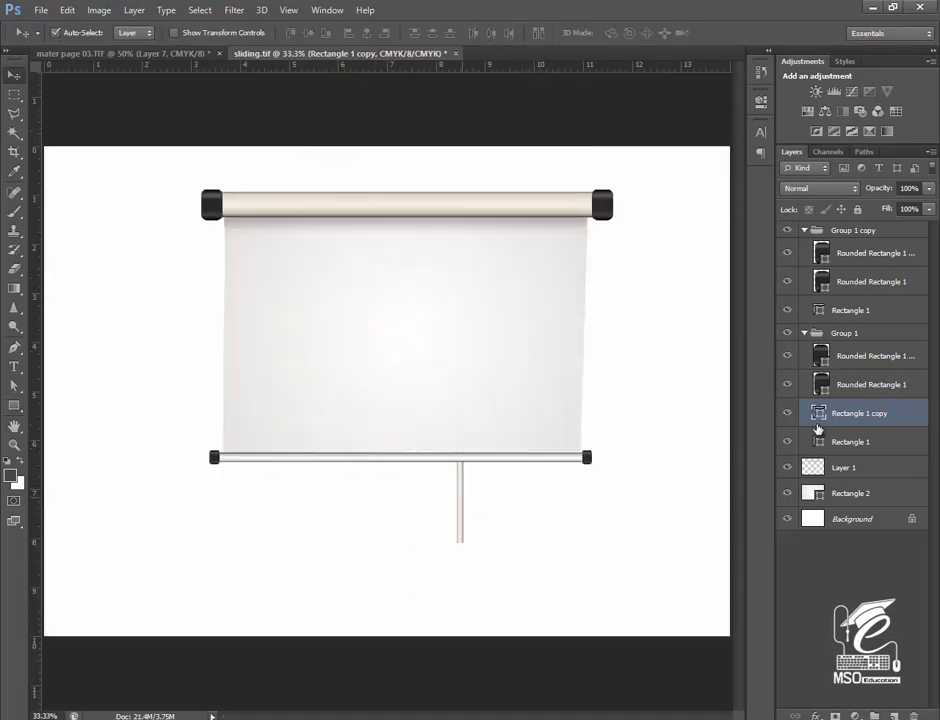
{"action": "left_click_drag", "start_coordinate": [842, 485], "coordinate": [843, 484]}
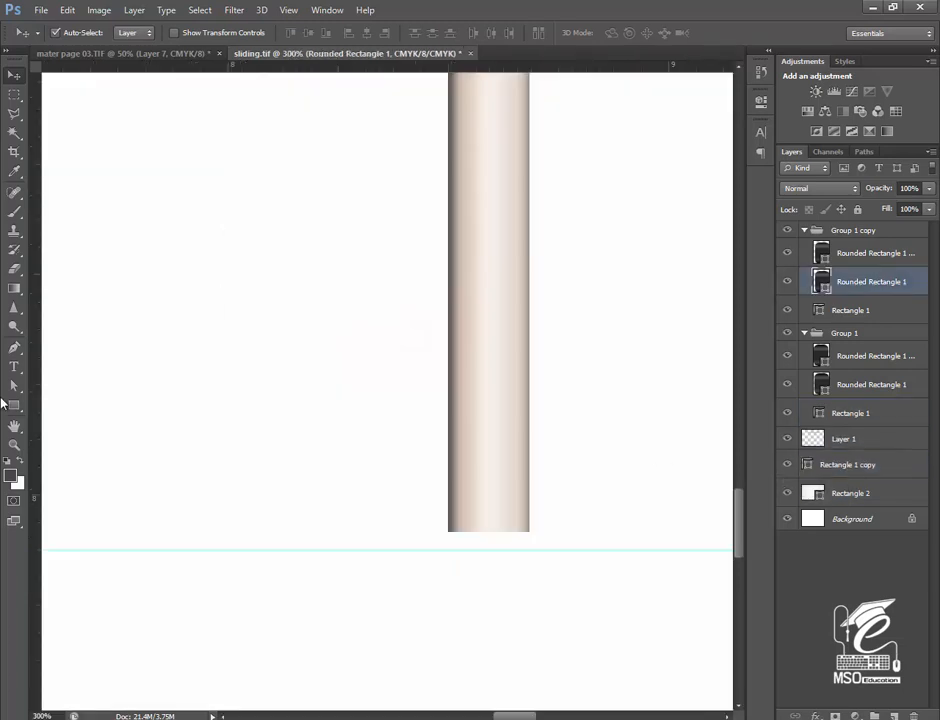
Draw a dark cap shape about 42 px wide around the strip's lower end with the Pen tool, curving its lower corner
{"action": "left_click", "coordinate": [14, 347]}
{"action": "left_click", "coordinate": [441, 514]}
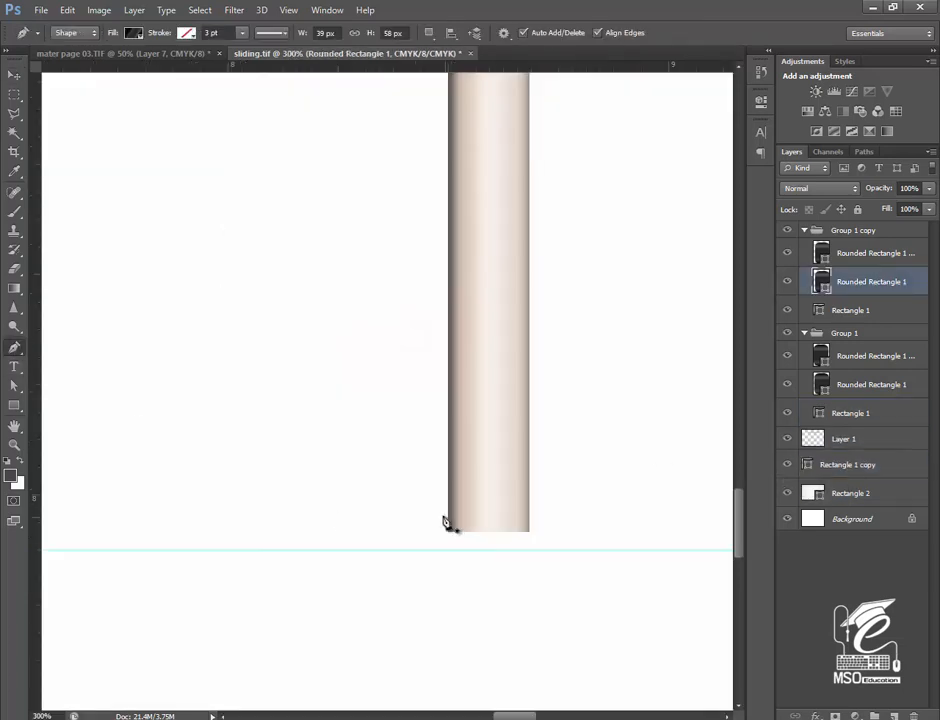
{"action": "left_click", "coordinate": [533, 515]}
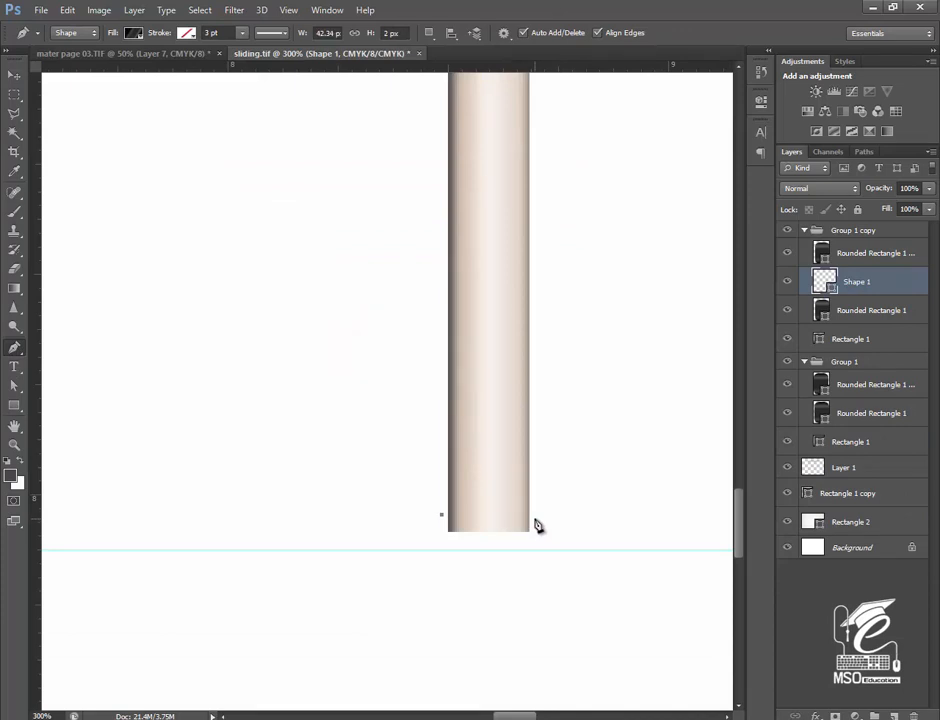
{"action": "left_click", "coordinate": [534, 532]}
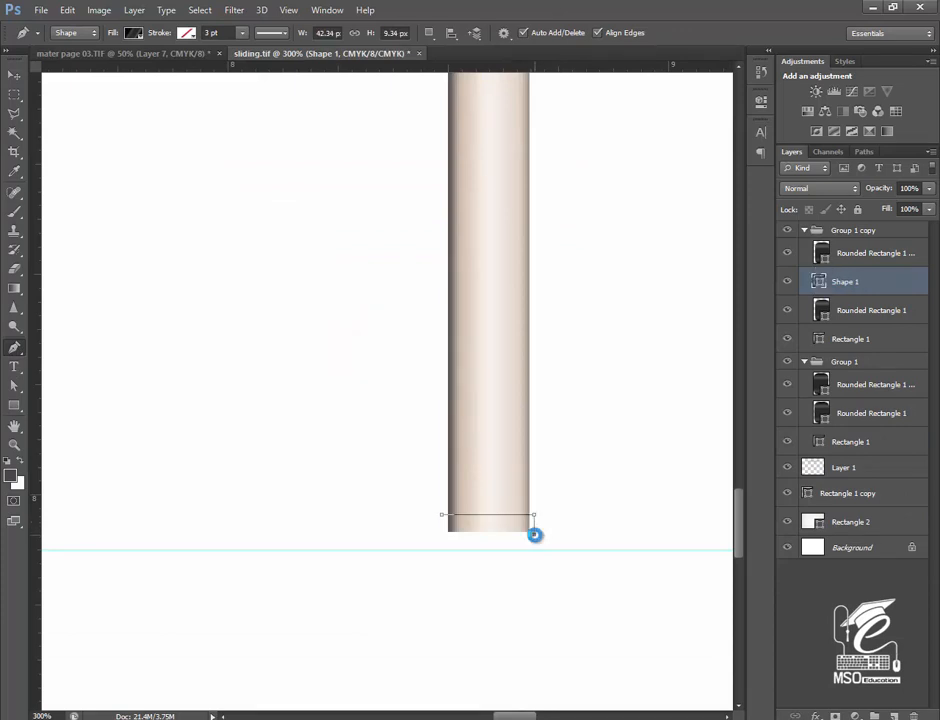
{"action": "left_click_drag", "start_coordinate": [525, 545], "coordinate": [516, 546]}
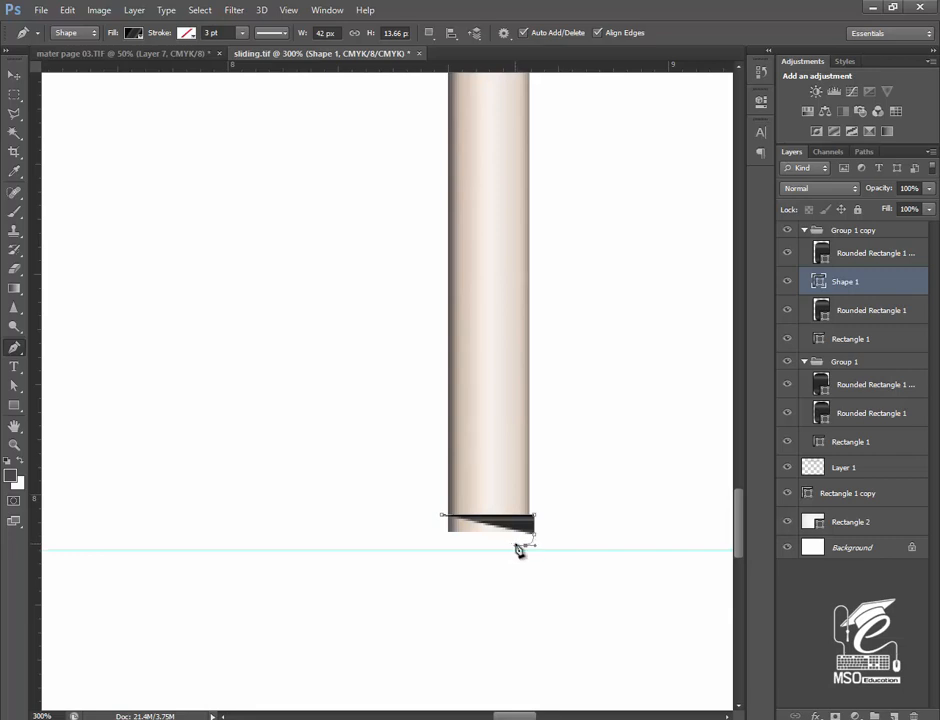
{"action": "left_click_drag", "start_coordinate": [518, 550], "coordinate": [530, 556]}
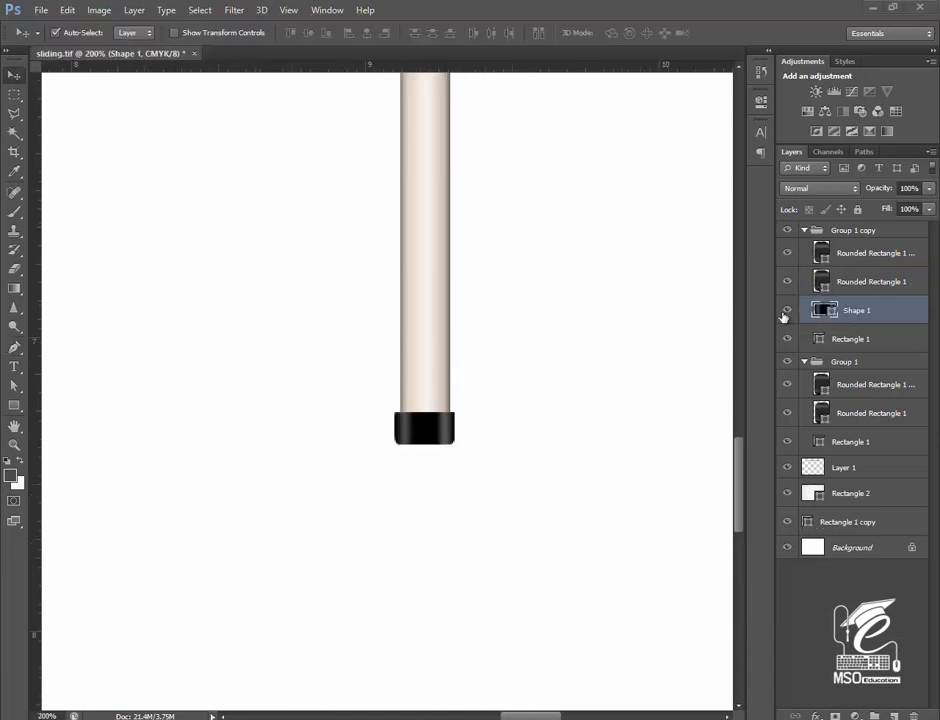
Move the black cap's layer out of Group 1 copy to directly above the strip's layer
{"action": "left_click", "coordinate": [786, 311]}
{"action": "left_click", "coordinate": [786, 311]}
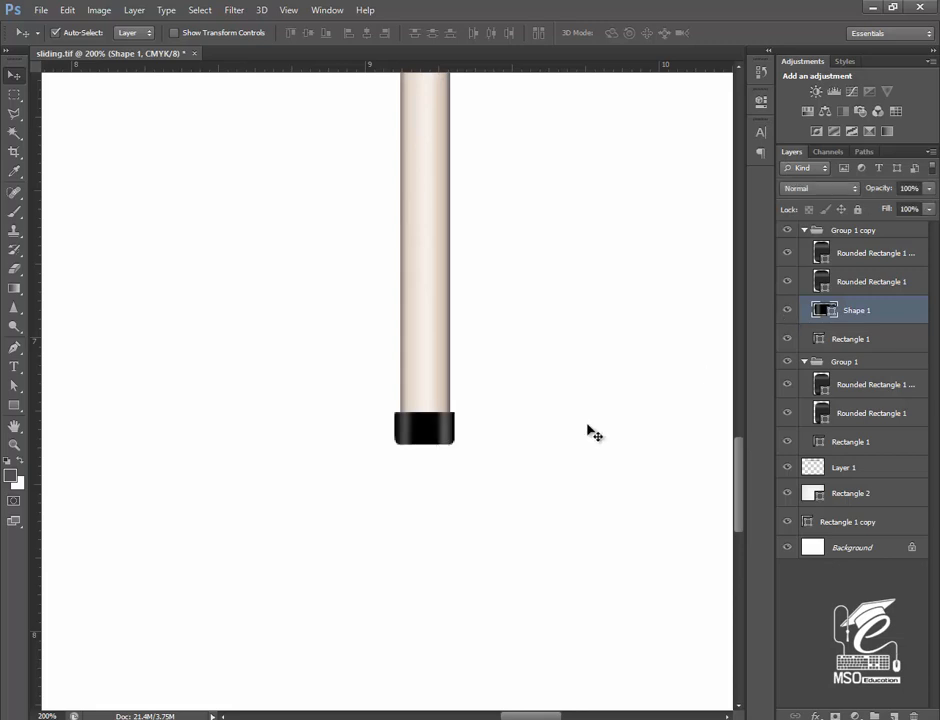
{"action": "left_click", "coordinate": [419, 363]}
{"action": "left_click_drag", "start_coordinate": [860, 313], "coordinate": [800, 510]}
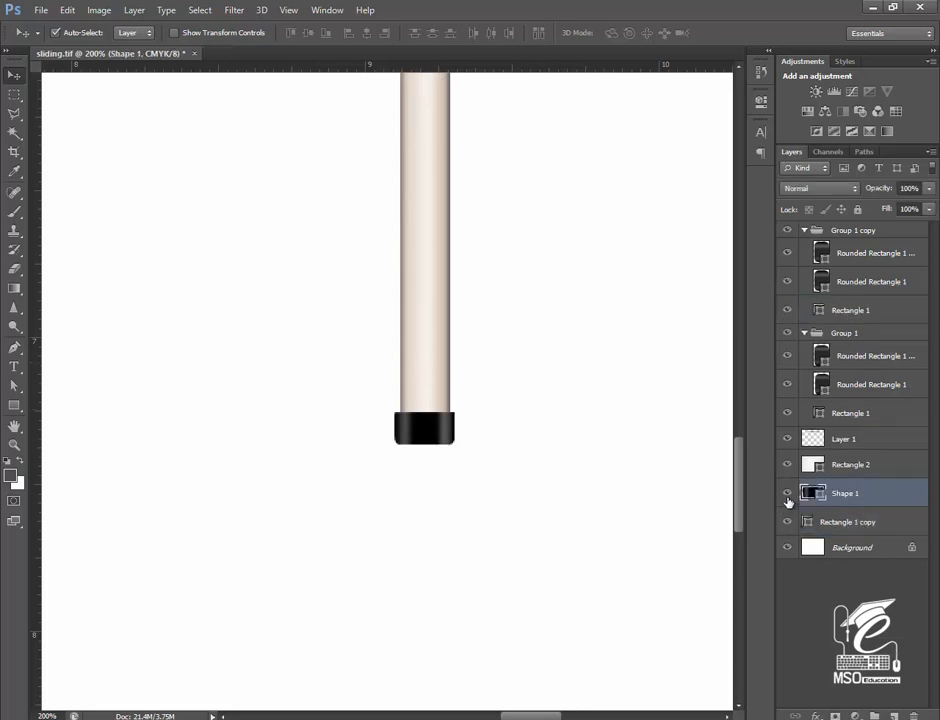
Check the strip's layer by toggling its visibility, and group it with the black cap's layer
{"action": "left_click", "coordinate": [787, 520]}
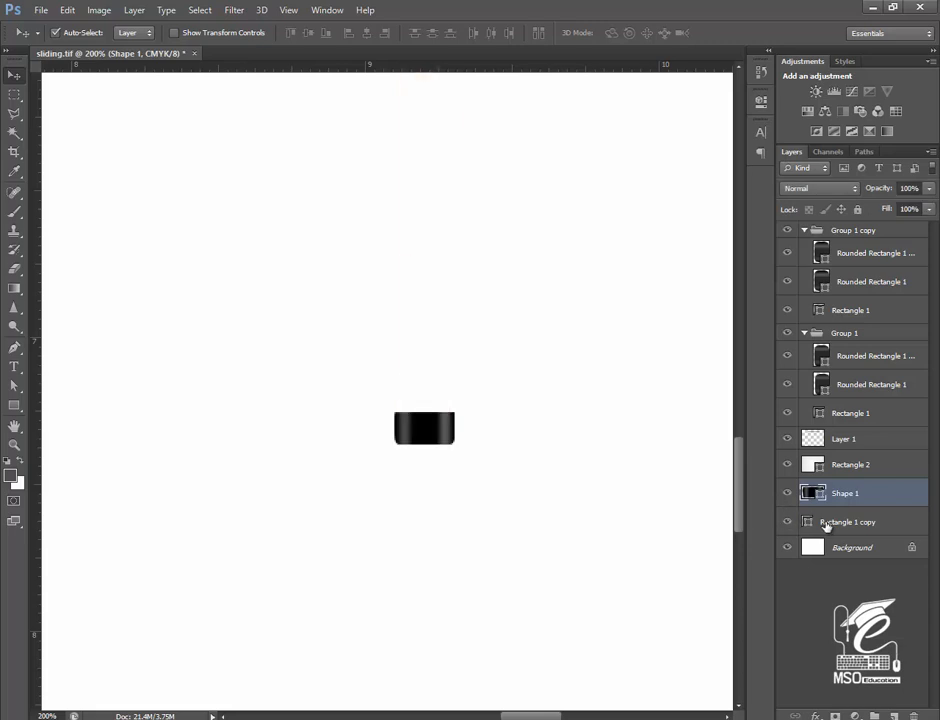
{"action": "left_click", "coordinate": [787, 520]}
{"action": "left_click", "coordinate": [838, 524], "text": "shift"}
{"action": "key", "text": "ctrl+g"}
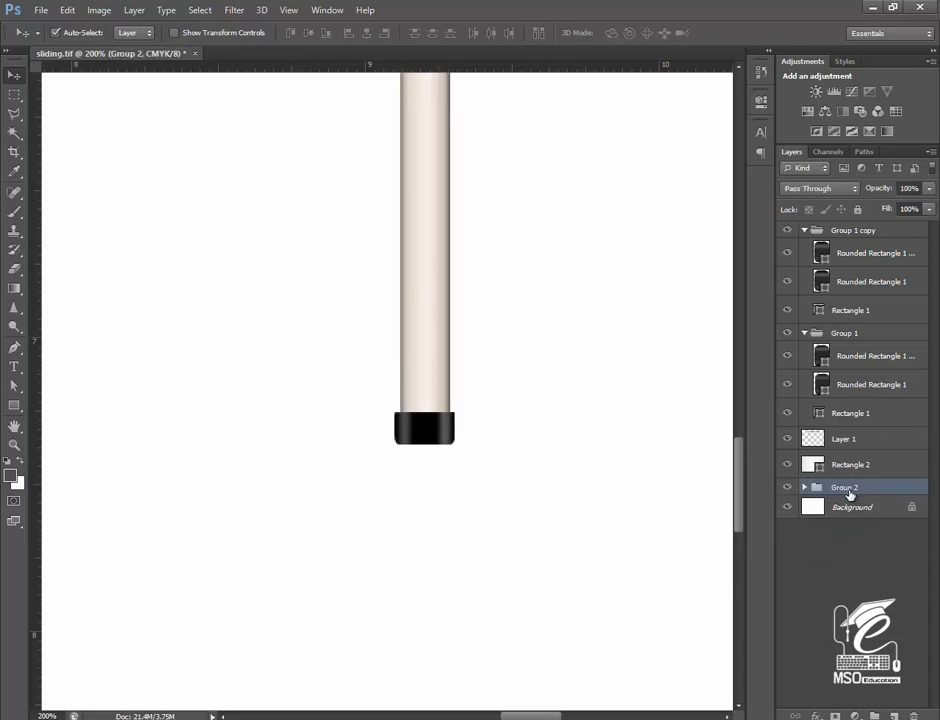
Rename the group holding the cap and strip as "leegs"
{"action": "double_click", "coordinate": [845, 487]}
{"action": "key", "text": "BackSpace"}
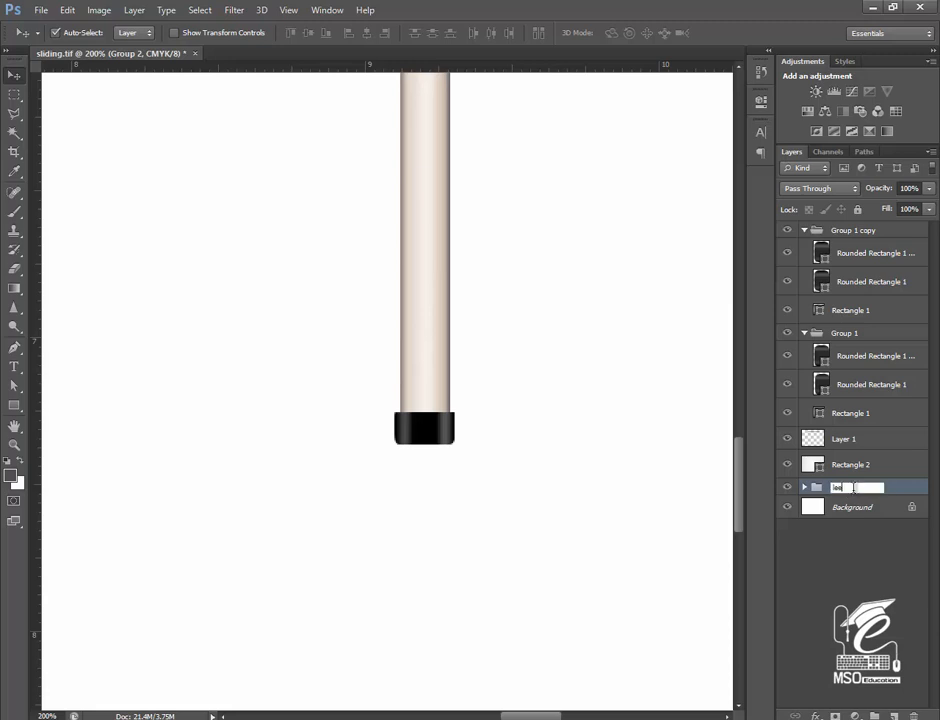
{"action": "type", "text": "leegs"}
{"action": "key", "text": "Return"}
{"action": "key", "text": "ctrl+minus"}
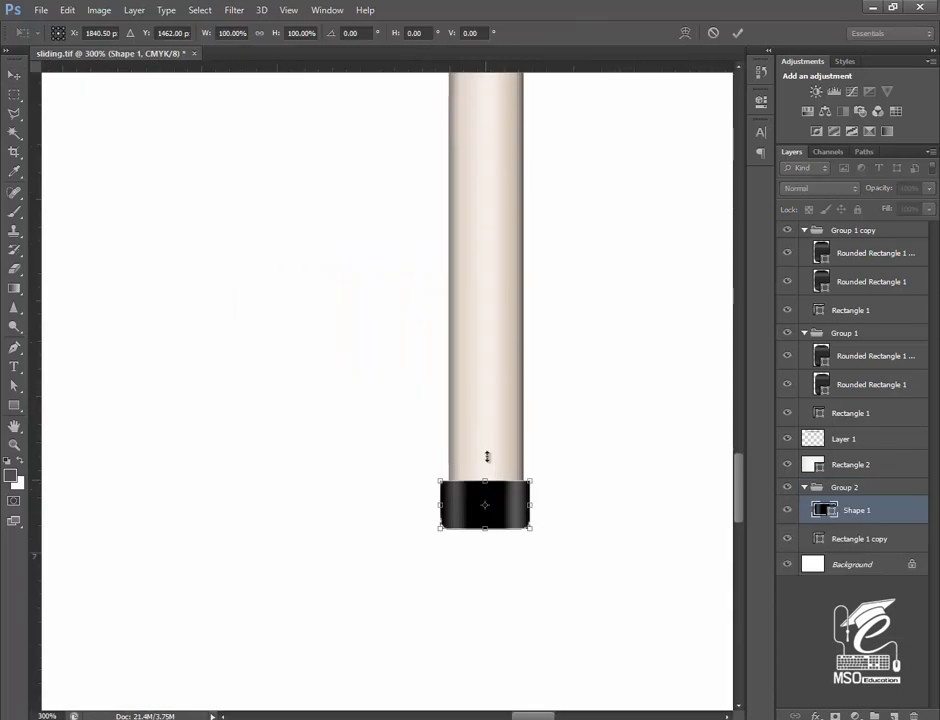
Stretch the black cap upward to 172.73% of its height, keeping its lower edge in place
{"action": "left_click_drag", "start_coordinate": [487, 453], "coordinate": [485, 442]}
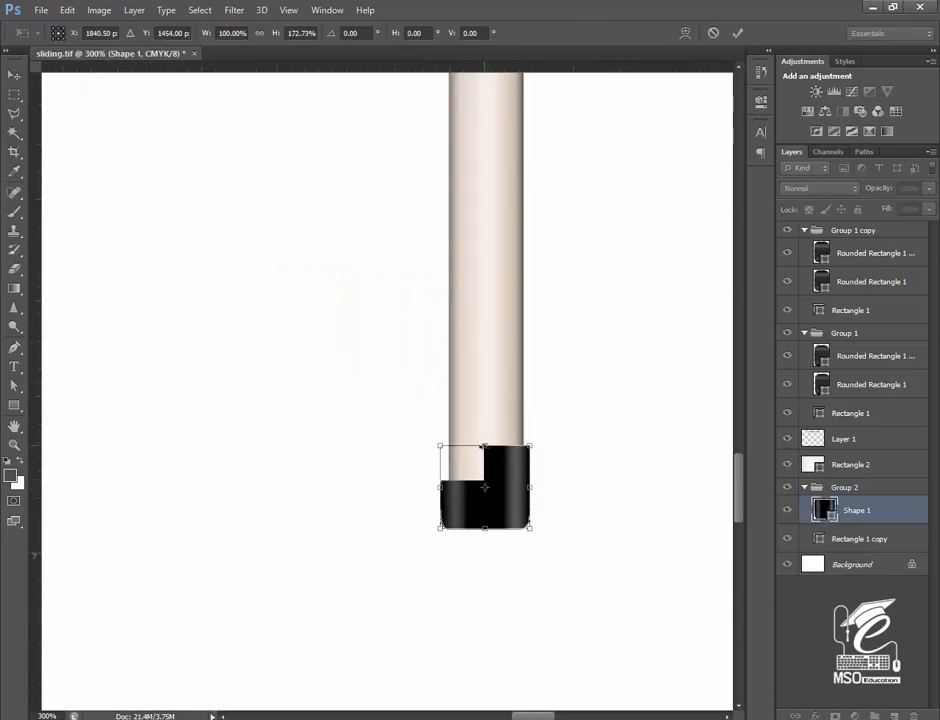
{"action": "key", "text": "Return"}
{"action": "key", "text": "ctrl+0"}
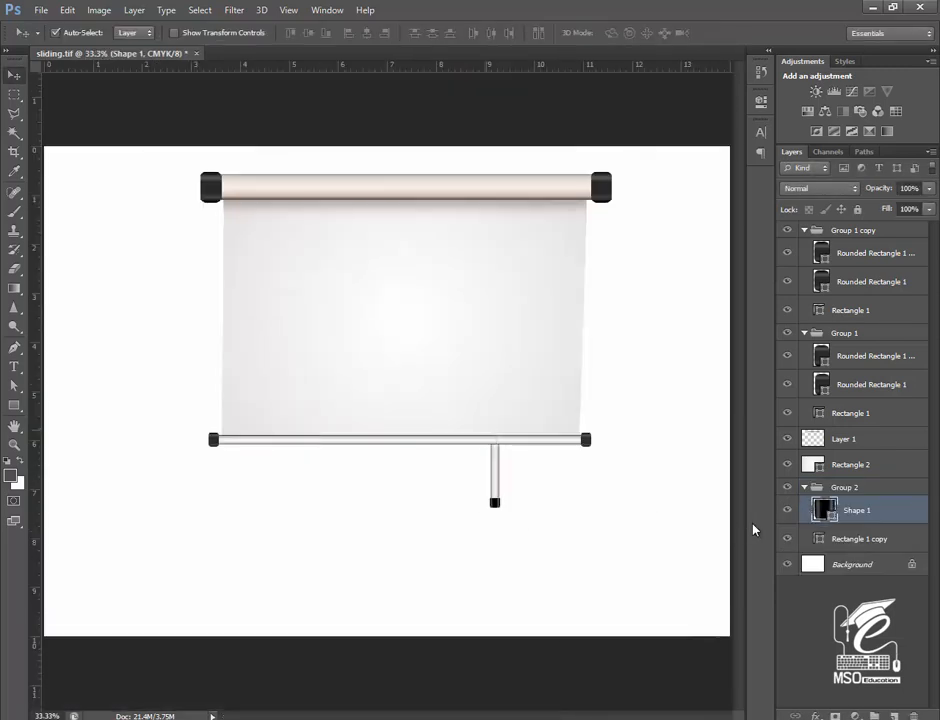
Rename Group 2 as "leegs" and merge it into a single layer
{"action": "left_click", "coordinate": [844, 490]}
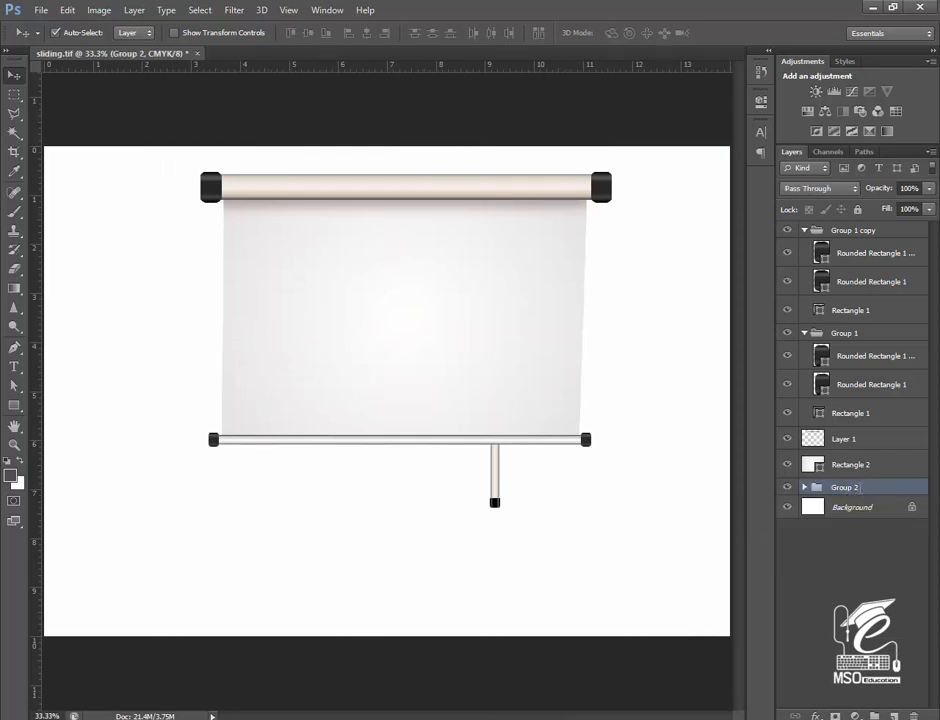
{"action": "double_click", "coordinate": [846, 488]}
{"action": "type", "text": "leegs"}
{"action": "key", "text": "Return"}
{"action": "key", "text": "ctrl+e"}
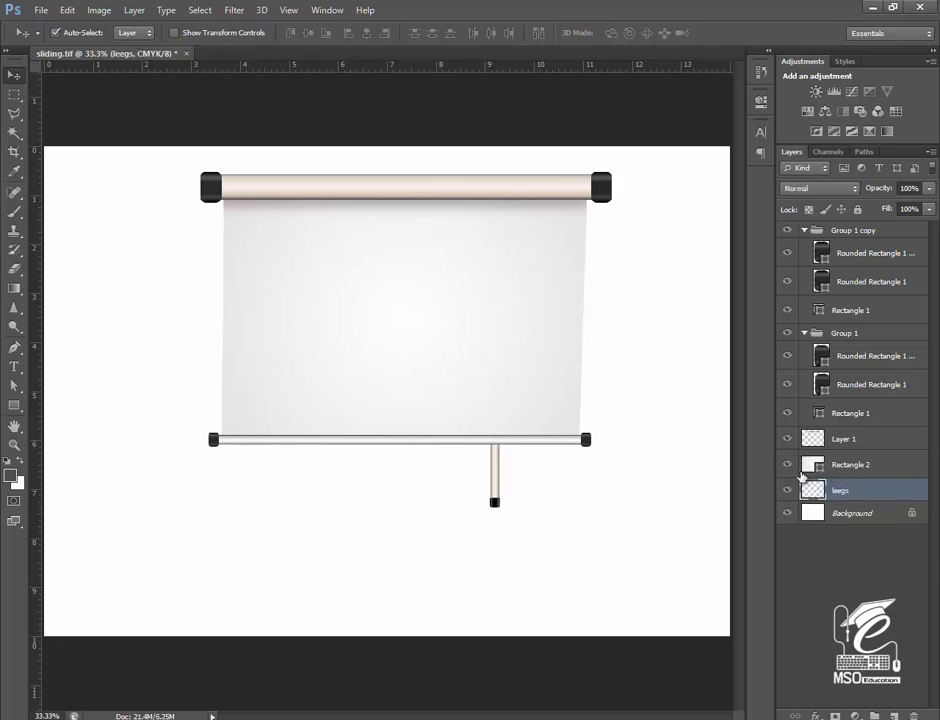
Duplicate the leegs layer twice, space the copies leftward along the lower bar, and transform the middle leg vertically to line up with the others
{"action": "left_click_drag", "start_coordinate": [815, 490], "coordinate": [896, 716]}
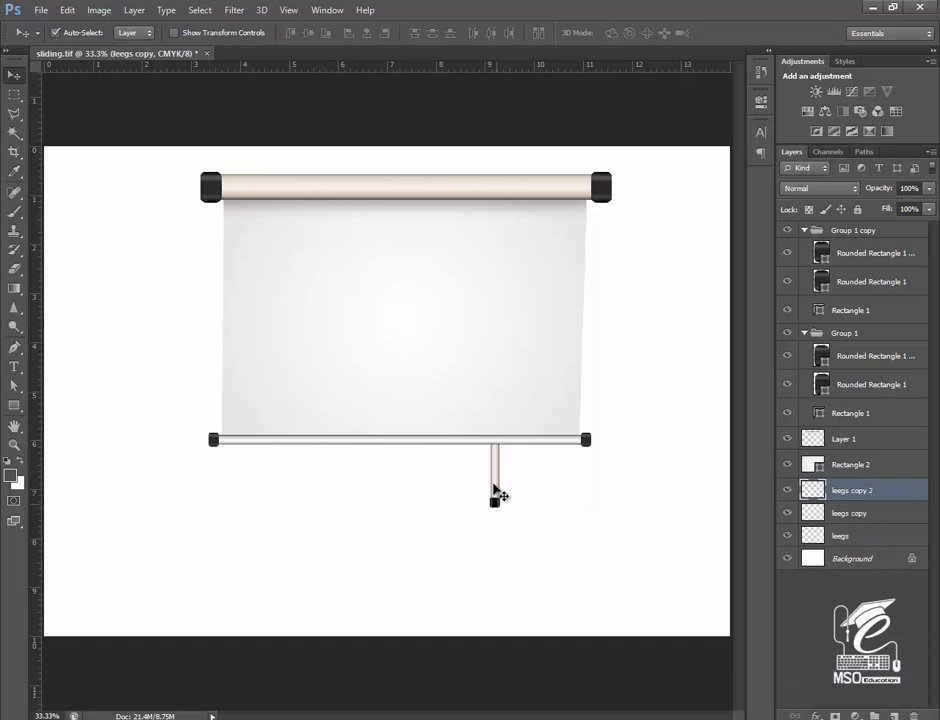
{"action": "left_click_drag", "start_coordinate": [497, 495], "coordinate": [350, 490]}
{"action": "left_click_drag", "start_coordinate": [497, 491], "coordinate": [417, 499]}
{"action": "key", "text": "ctrl+t"}
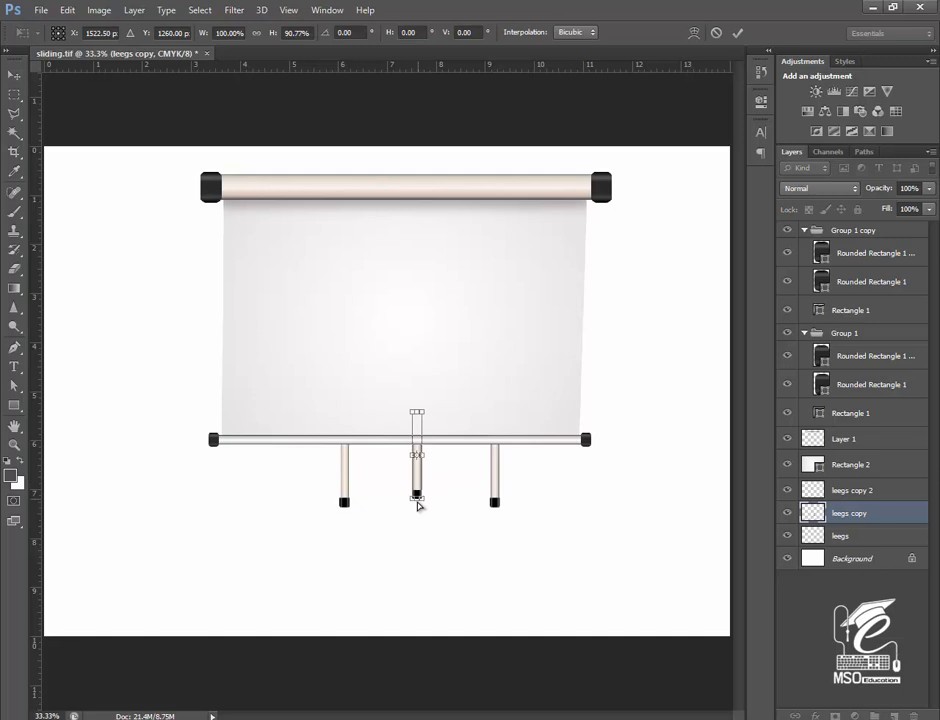
{"action": "key", "text": "Return"}
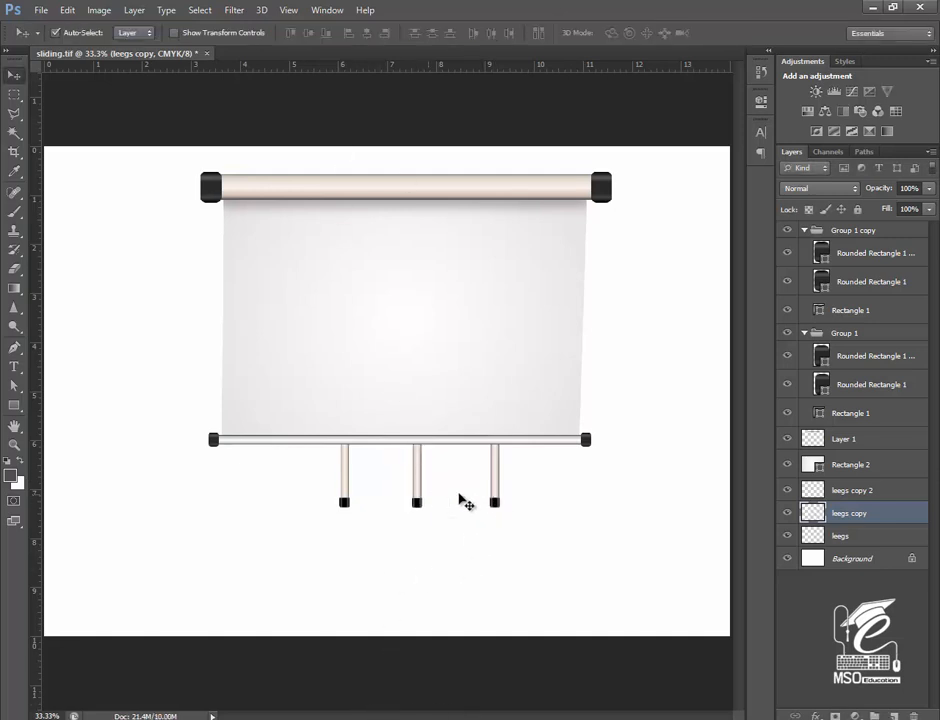
Remove the leftmost leg copy and rotate the rightmost leg by 30 degrees
{"action": "left_click", "coordinate": [496, 497]}
{"action": "key", "text": "ctrl+t"}
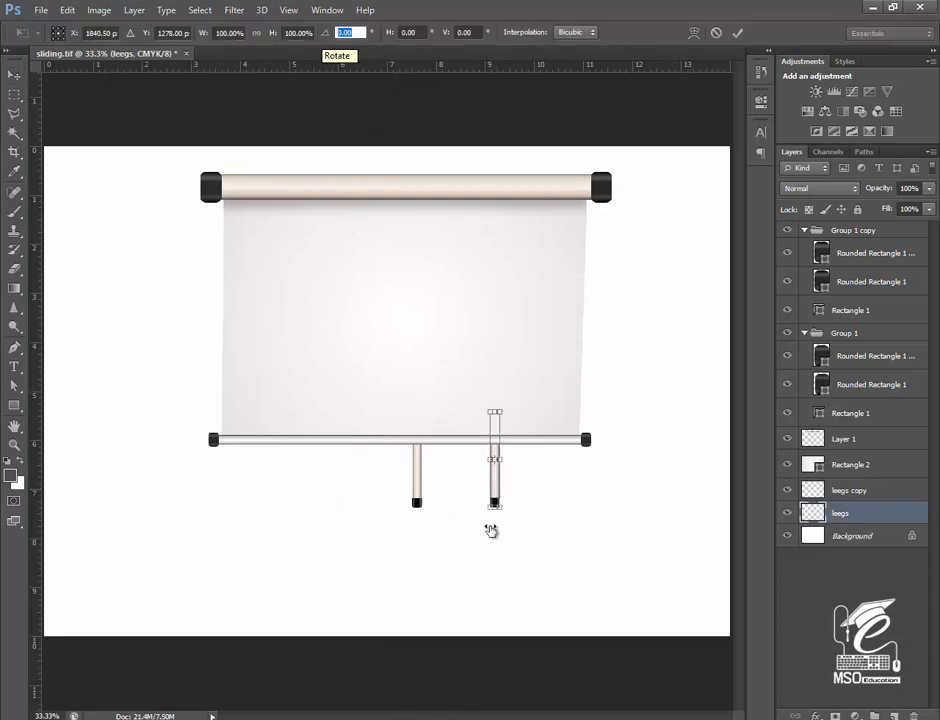
{"action": "type", "text": "45"}
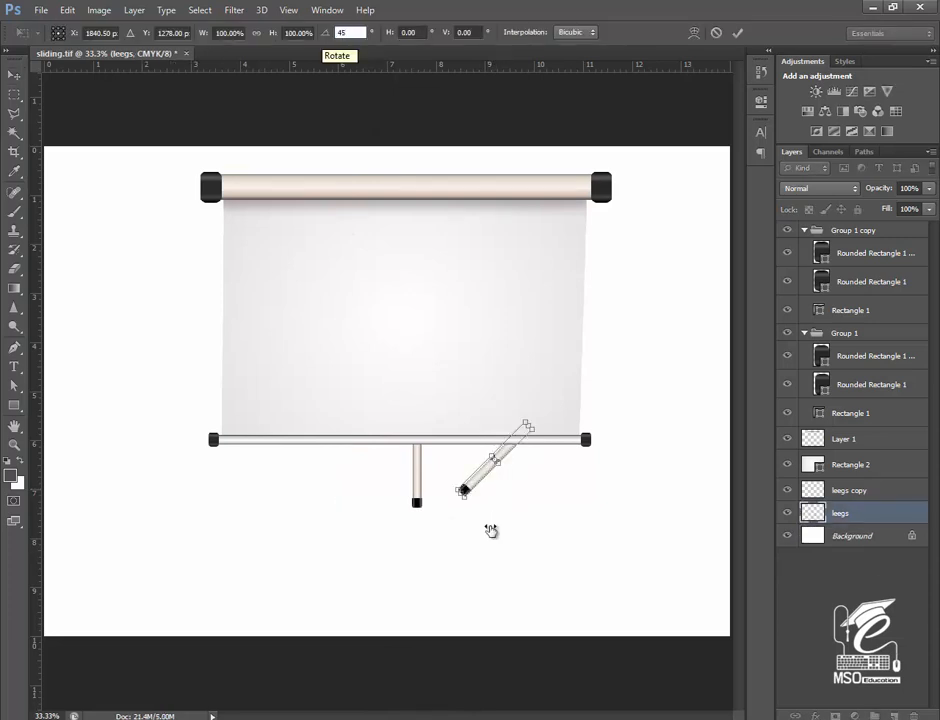
{"action": "key", "text": "Return"}
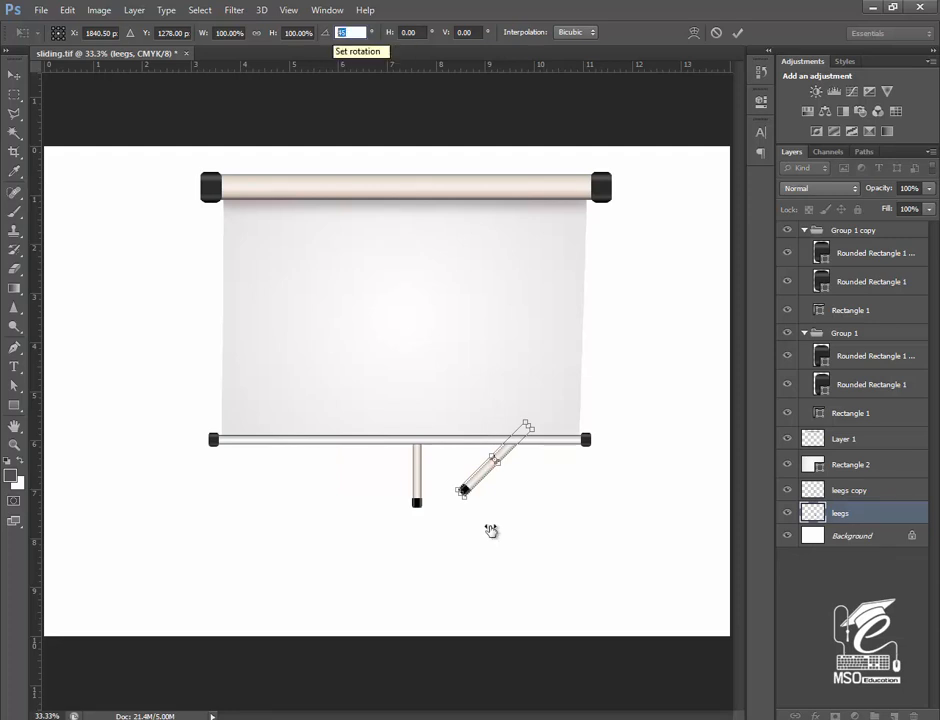
{"action": "type", "text": "3"}
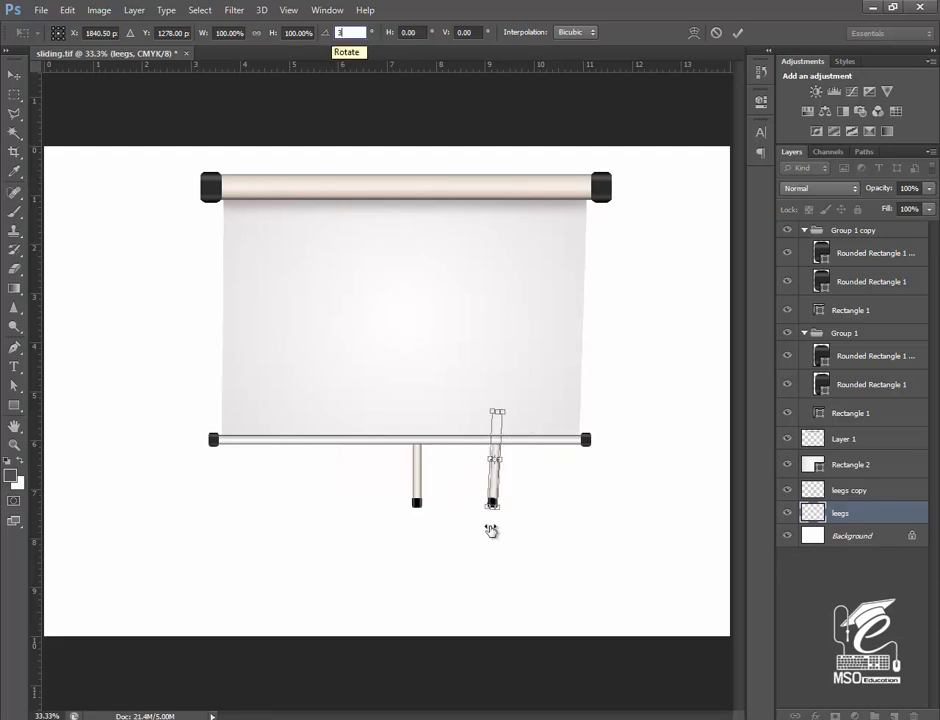
{"action": "type", "text": "5"}
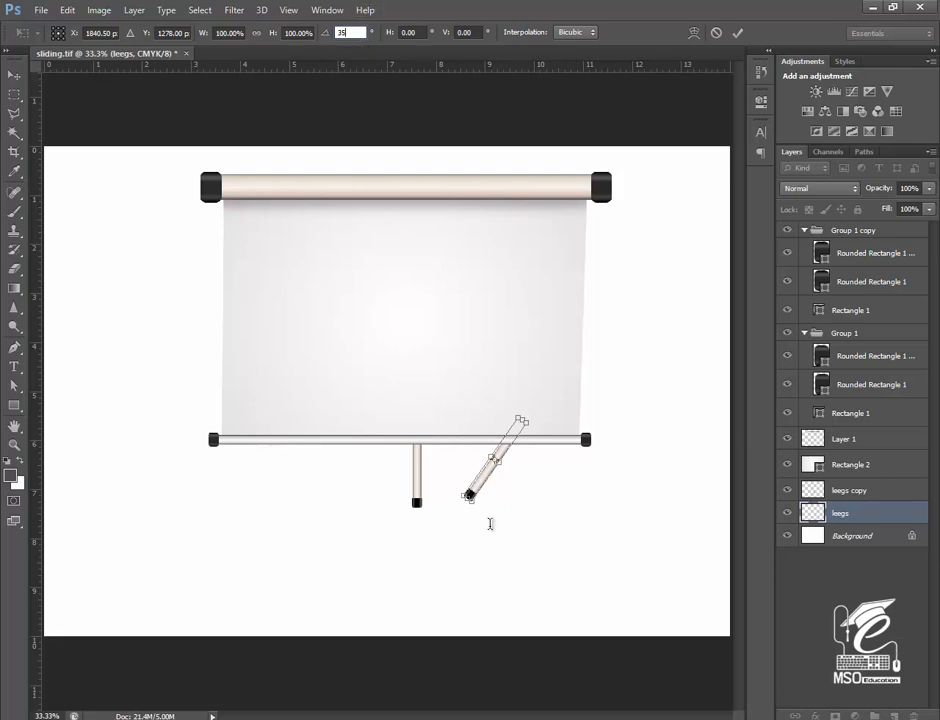
{"action": "key", "text": "BackSpace"}
{"action": "type", "text": "0"}
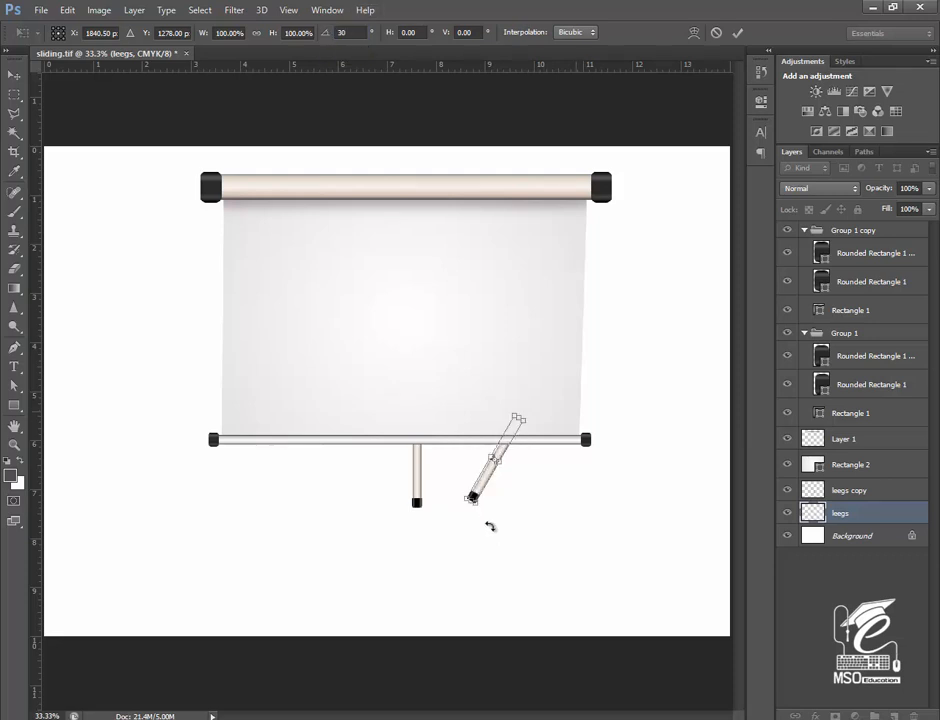
{"action": "key", "text": "Return"}
Move the slanted leg along under the lower bar to the left side of the upright middle leg
{"action": "key", "text": "Down"}
{"action": "key", "text": "Down"}
{"action": "key", "text": "Right"}
{"action": "key", "text": "Right"}
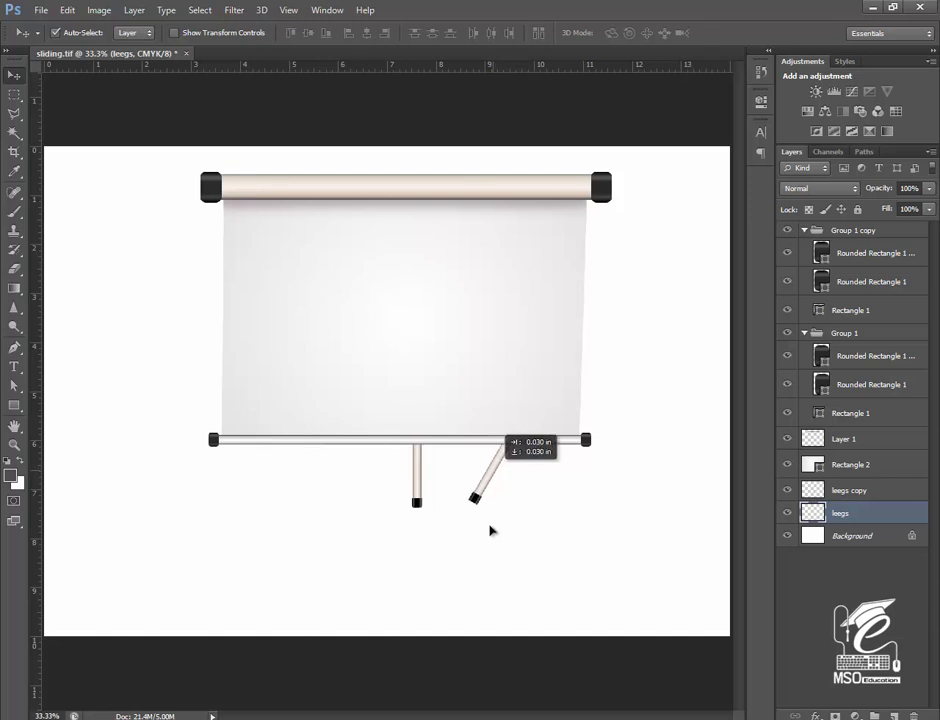
{"action": "key", "text": "Up"}
{"action": "key", "text": "shift+Left"}
{"action": "key", "text": "shift+Left"}
{"action": "key", "text": "shift+Left"}
{"action": "key", "text": "shift+Left"}
{"action": "key", "text": "shift+Left"}
{"action": "key", "text": "shift+Left"}
{"action": "key", "text": "shift+Left"}
{"action": "key", "text": "shift+Left"}
{"action": "key", "text": "shift+Left"}
{"action": "key", "text": "shift+Left"}
{"action": "key", "text": "shift+Left"}
{"action": "key", "text": "shift+Left"}
{"action": "key", "text": "shift+Left"}
{"action": "key", "text": "shift+Left"}
{"action": "key", "text": "shift+Left"}
{"action": "key", "text": "shift+Left"}
{"action": "key", "text": "shift+Left"}
{"action": "key", "text": "shift+Left"}
{"action": "key", "text": "shift+Left"}
{"action": "key", "text": "shift+Left"}
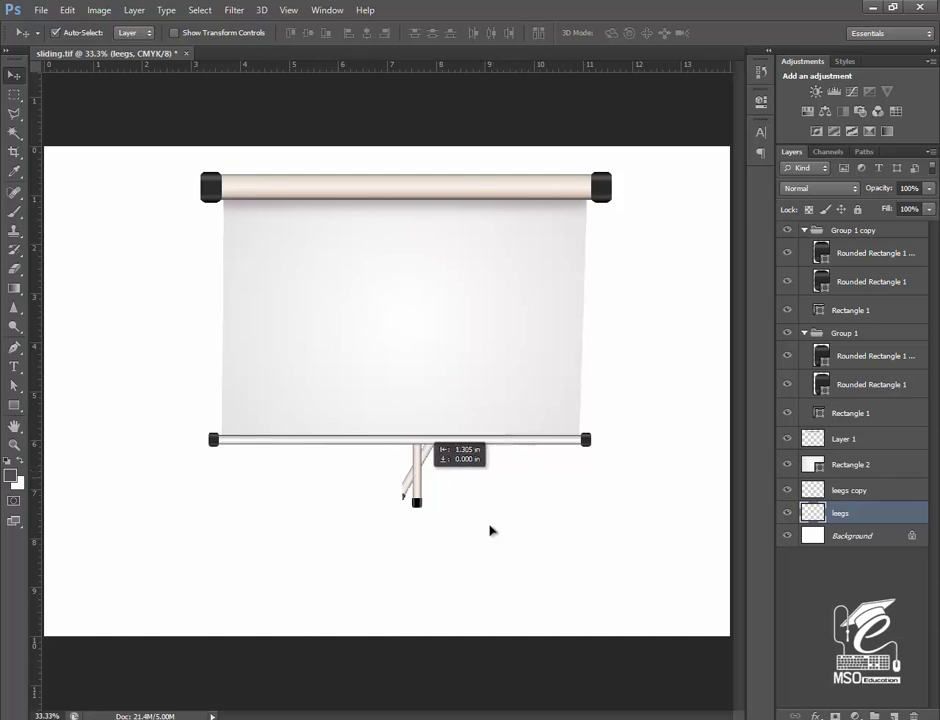
{"action": "key", "text": "shift+Left"}
{"action": "key", "text": "shift+Left"}
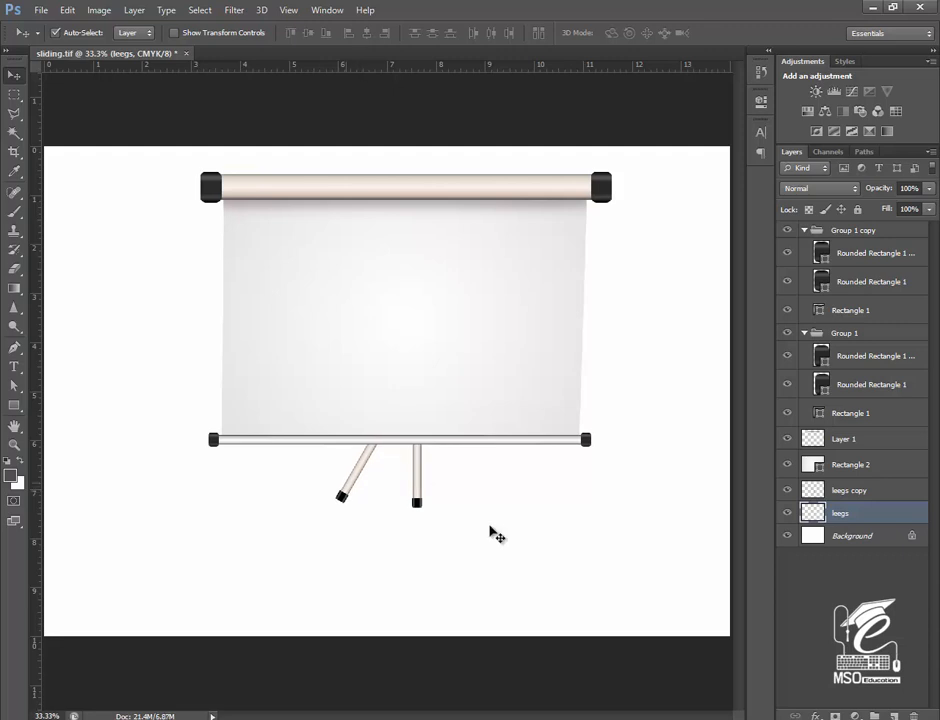
Duplicate the slanted leegs layer and shift the copy right to the upright middle leg
{"action": "key", "text": "ctrl+j"}
{"action": "key", "text": "shift+Right"}
{"action": "key", "text": "shift+Right"}
{"action": "key", "text": "shift+Right"}
{"action": "key", "text": "shift+Right"}
{"action": "key", "text": "shift+Right"}
{"action": "key", "text": "shift+Right"}
{"action": "key", "text": "shift+Right"}
{"action": "key", "text": "shift+Right"}
{"action": "key", "text": "shift+Right"}
{"action": "key", "text": "shift+Right"}
{"action": "key", "text": "shift+Right"}
{"action": "key", "text": "shift+Right"}
{"action": "key", "text": "shift+Right"}
{"action": "key", "text": "shift+Right"}
{"action": "key", "text": "shift+Right"}
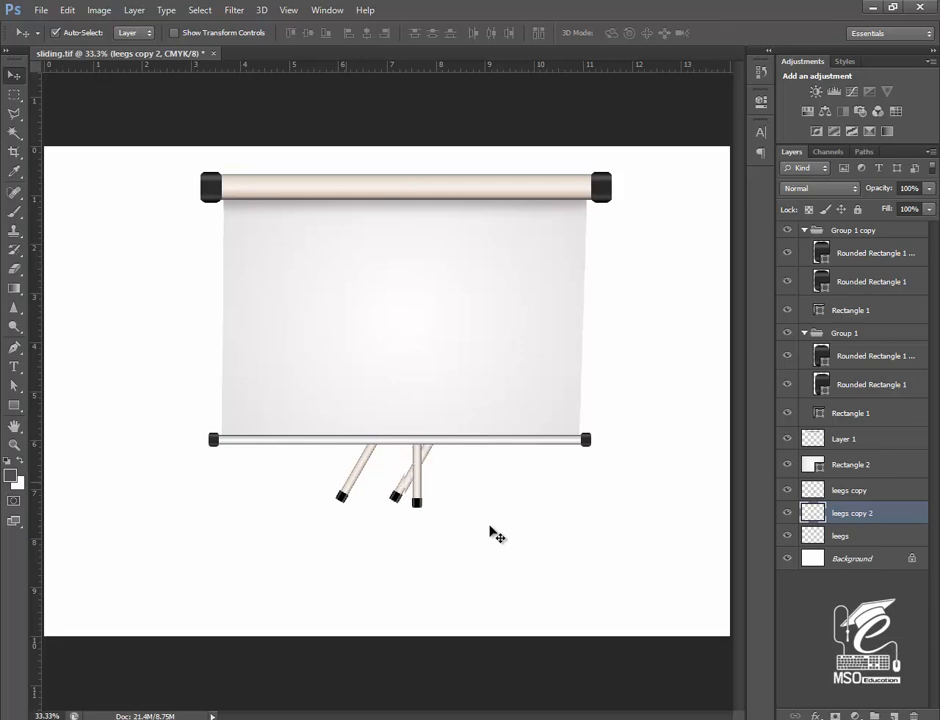
Flip the copied slanted leg horizontally so it mirrors the original
{"action": "key", "text": "alt+e"}
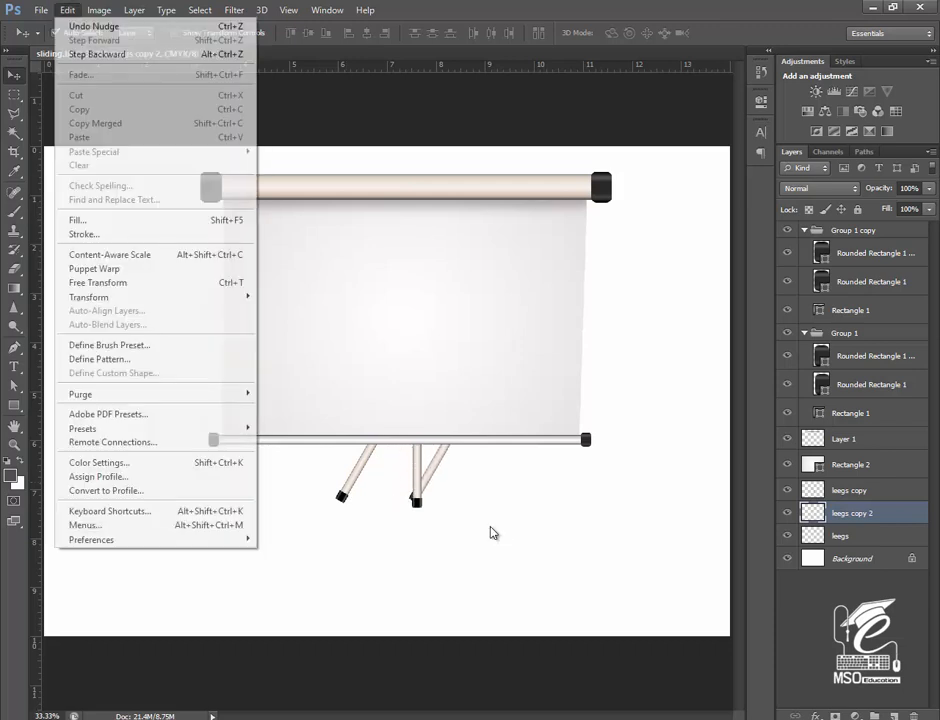
{"action": "key", "text": "Down"}
{"action": "key", "text": "Down"}
{"action": "key", "text": "Down"}
{"action": "key", "text": "Down"}
{"action": "key", "text": "Down"}
{"action": "key", "text": "Down"}
{"action": "key", "text": "Down"}
{"action": "key", "text": "Down"}
{"action": "key", "text": "Down"}
{"action": "key", "text": "Down"}
{"action": "key", "text": "Down"}
{"action": "key", "text": "Down"}
{"action": "key", "text": "Down"}
{"action": "key", "text": "Down"}
{"action": "key", "text": "Down"}
{"action": "key", "text": "Down"}
{"action": "key", "text": "Down"}
{"action": "key", "text": "Down"}
{"action": "key", "text": "Down"}
{"action": "key", "text": "Up"}
{"action": "key", "text": "Up"}
{"action": "key", "text": "Right"}
{"action": "key", "text": "Down"}
{"action": "key", "text": "Down"}
{"action": "key", "text": "Down"}
{"action": "key", "text": "Down"}
{"action": "key", "text": "Down"}
{"action": "key", "text": "Down"}
{"action": "key", "text": "Down"}
{"action": "key", "text": "Down"}
{"action": "key", "text": "Down"}
{"action": "key", "text": "Down"}
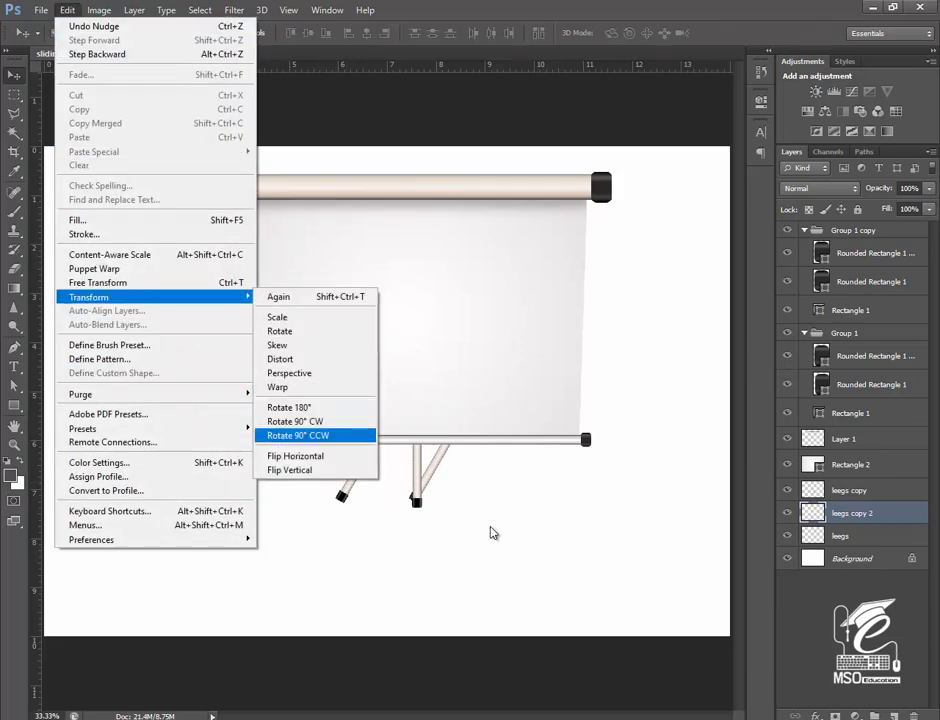
{"action": "key", "text": "Return"}
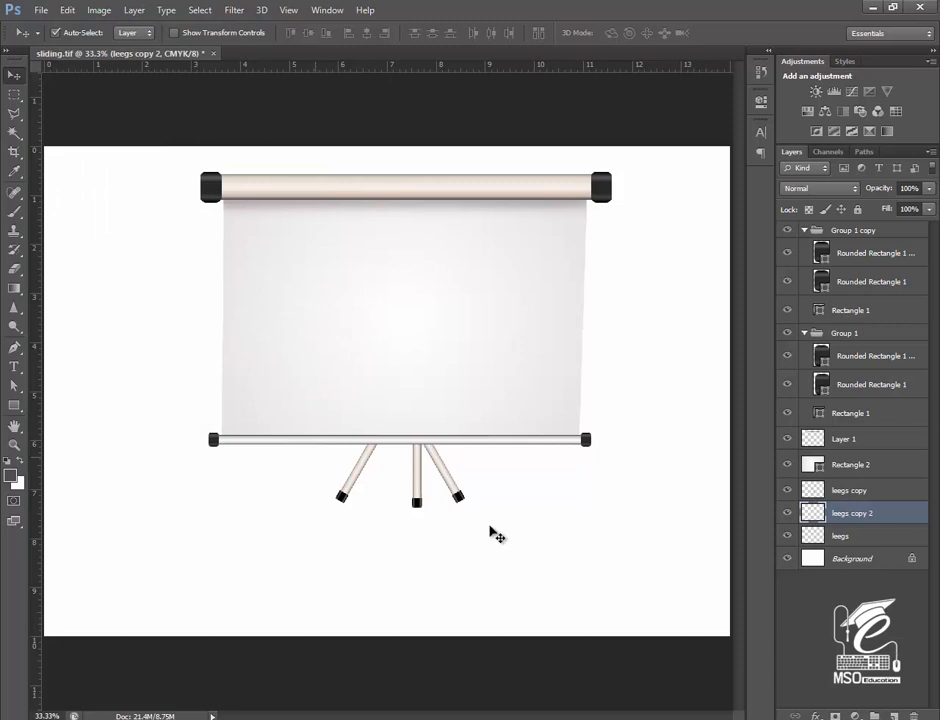
Move the flipped leg right so both slanted legs stand about equally far from the middle leg
{"action": "key", "text": "Right"}
{"action": "key", "text": "Right"}
{"action": "key", "text": "Right"}
{"action": "key", "text": "Right"}
{"action": "key", "text": "Right"}
{"action": "key", "text": "Right"}
{"action": "key", "text": "Right"}
{"action": "key", "text": "Right"}
{"action": "key", "text": "Right"}
{"action": "key", "text": "Right"}
{"action": "key", "text": "Right"}
{"action": "key", "text": "Right"}
{"action": "key", "text": "Right"}
{"action": "key", "text": "Right"}
{"action": "key", "text": "Right"}
{"action": "key", "text": "Right"}
{"action": "key", "text": "Right"}
{"action": "key", "text": "Right"}
{"action": "key", "text": "Right"}
{"action": "key", "text": "Right"}
{"action": "key", "text": "Right"}
{"action": "key", "text": "Right"}
{"action": "key", "text": "Right"}
{"action": "key", "text": "Right"}
{"action": "key", "text": "Right"}
{"action": "key", "text": "Right"}
{"action": "key", "text": "Right"}
{"action": "key", "text": "Right"}
{"action": "key", "text": "Right"}
{"action": "key", "text": "Right"}
{"action": "key", "text": "Right"}
{"action": "key", "text": "Right"}
{"action": "key", "text": "Right"}
{"action": "key", "text": "Right"}
{"action": "key", "text": "Right"}
{"action": "key", "text": "Right"}
{"action": "key", "text": "Right"}
{"action": "key", "text": "Right"}
{"action": "key", "text": "Right"}
{"action": "key", "text": "Right"}
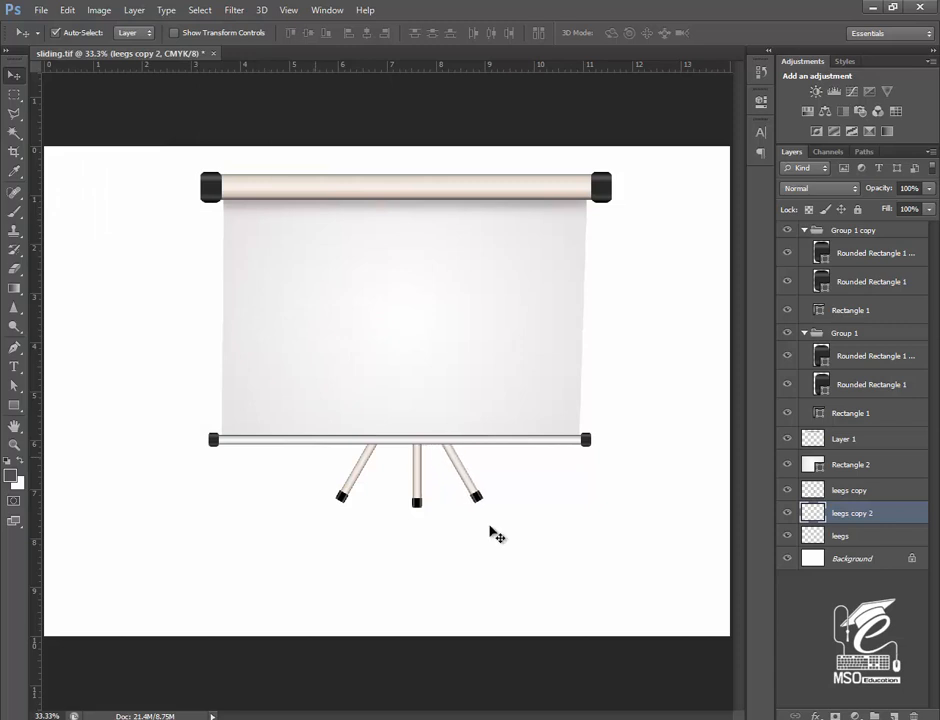
{"action": "key", "text": "Right"}
{"action": "key", "text": "Right"}
{"action": "key", "text": "Right"}
{"action": "key", "text": "Right"}
{"action": "key", "text": "Right"}
{"action": "key", "text": "Right"}
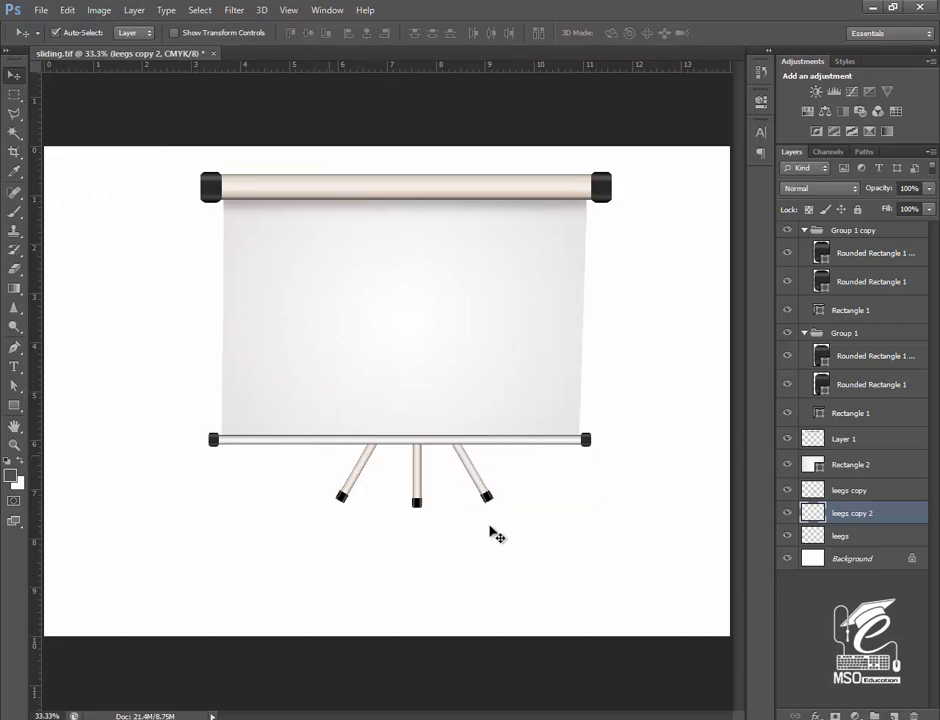
Place a horizontal guide at the base of the middle leg and lower the right slanted leg onto it
{"action": "left_click_drag", "start_coordinate": [491, 527], "coordinate": [492, 528]}
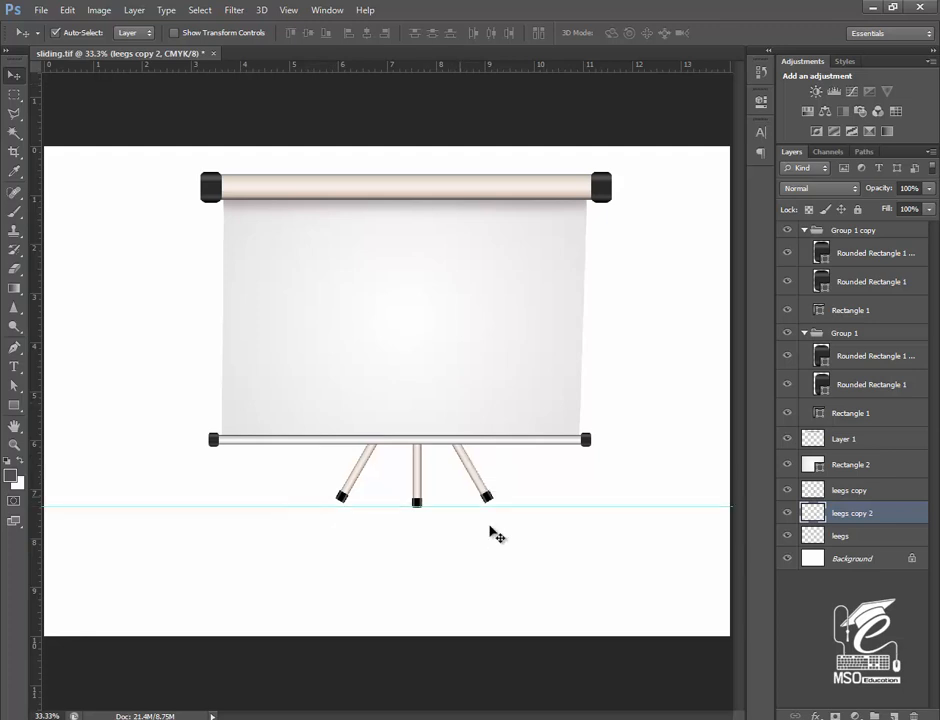
{"action": "key", "text": "ctrl+plus"}
{"action": "key", "text": "ctrl+plus"}
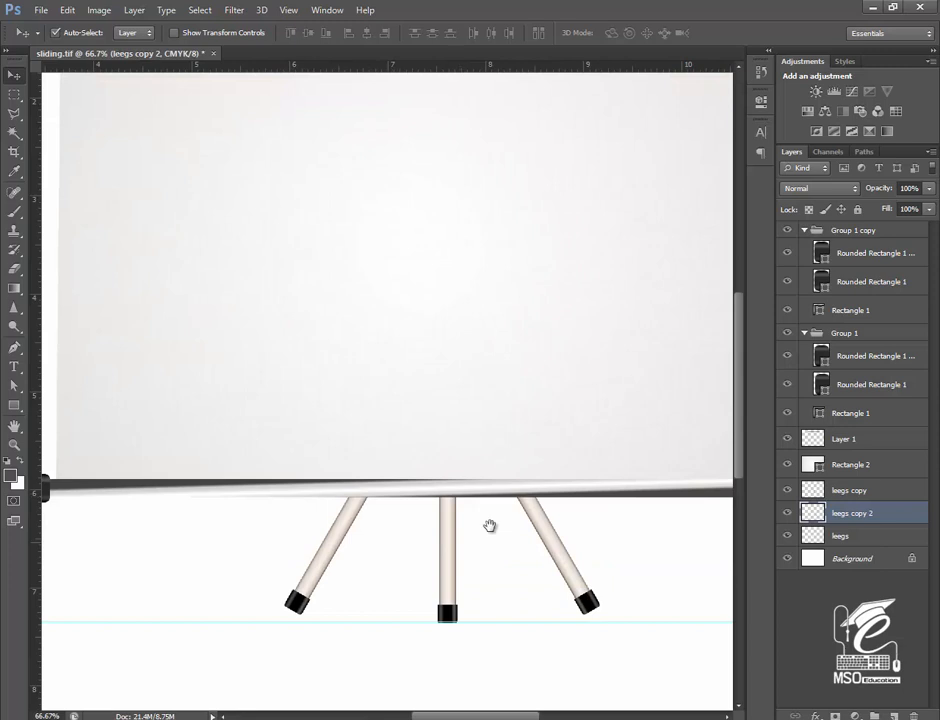
{"action": "left_click_drag", "start_coordinate": [490, 526], "coordinate": [391, 367]}
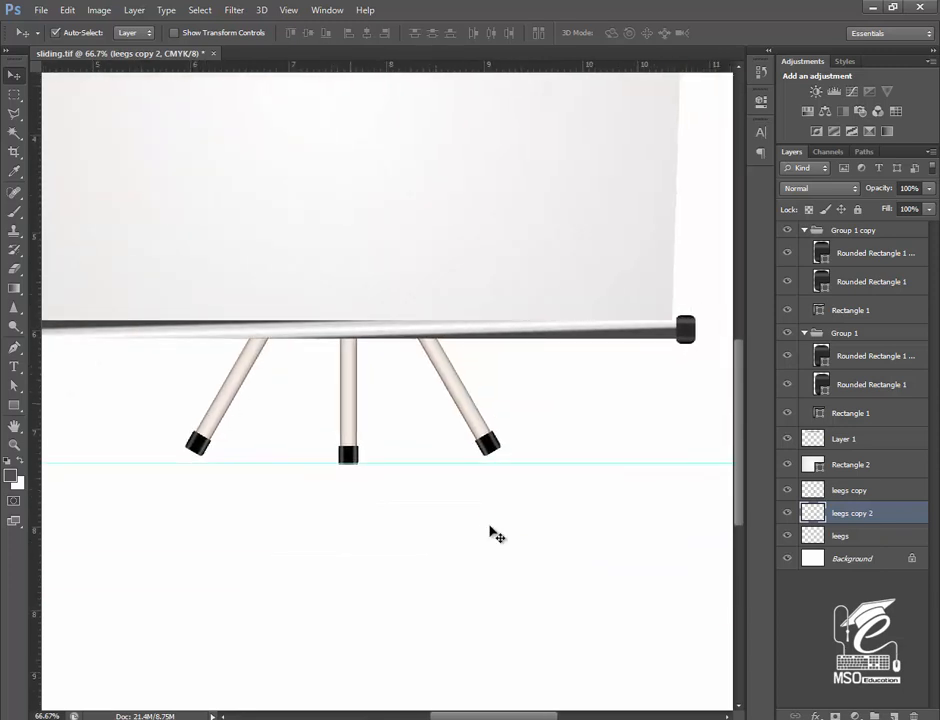
{"action": "key", "text": "alt+bracketright"}
{"action": "key", "text": "alt+bracketleft"}
{"action": "key", "text": "Right"}
{"action": "key", "text": "Down"}
{"action": "key", "text": "Down"}
{"action": "key", "text": "Down"}
{"action": "key", "text": "Down"}
{"action": "key", "text": "Down"}
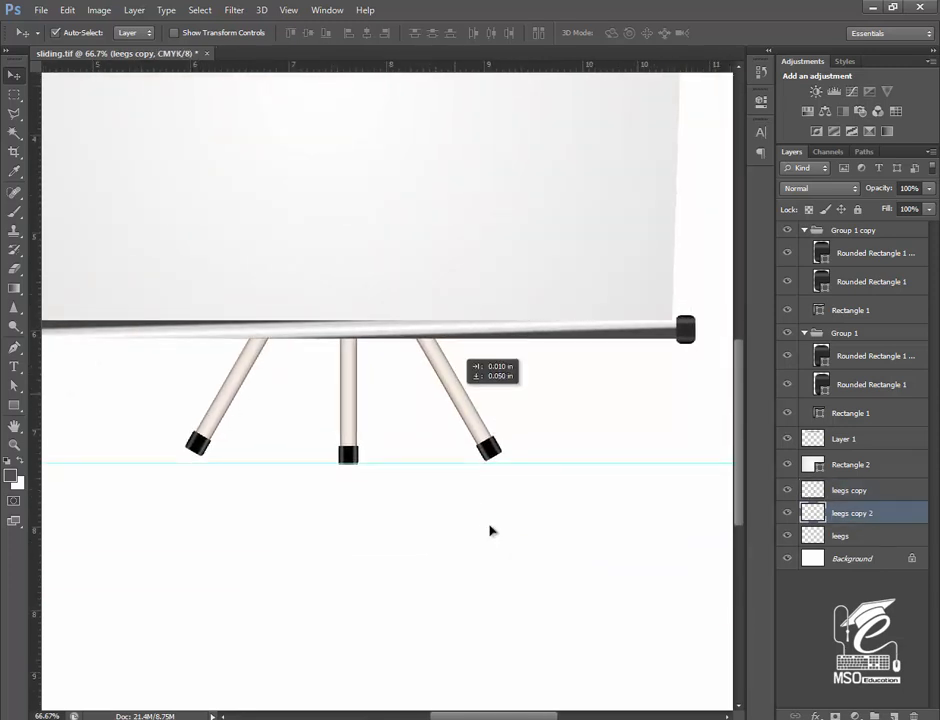
{"action": "key", "text": "Down"}
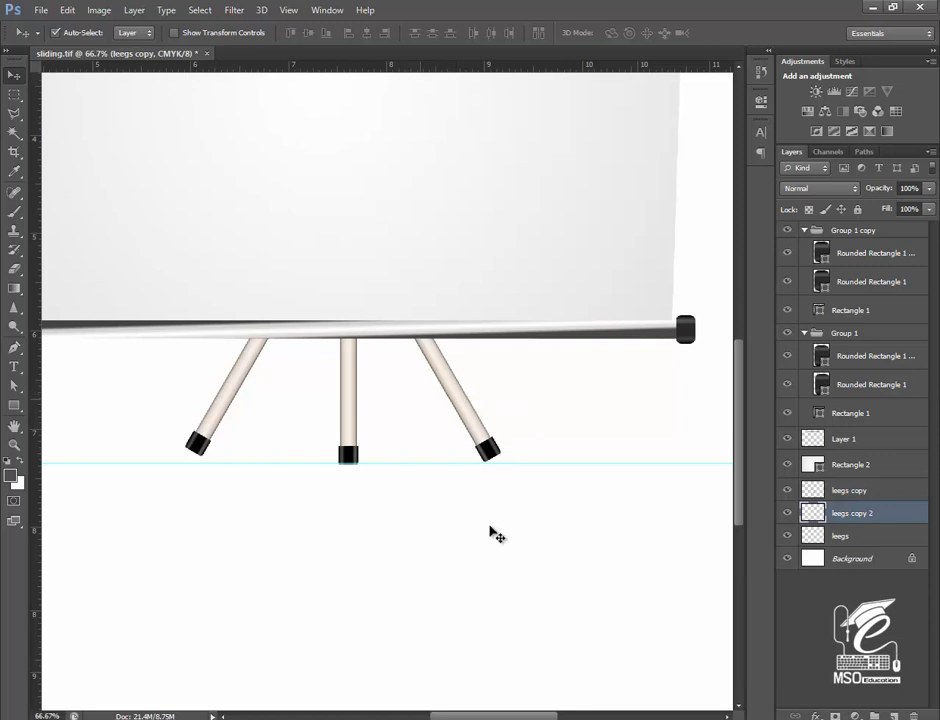
Lower the left slanted leg to the guide and shift it slightly right toward the middle leg
{"action": "key", "text": "alt+bracketleft"}
{"action": "key", "text": "Down"}
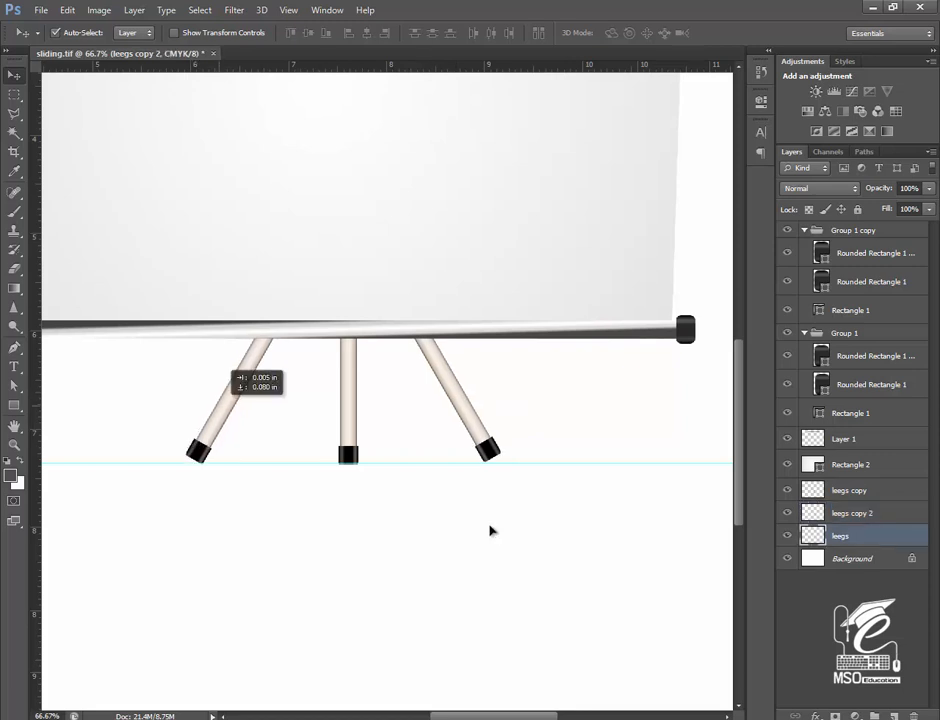
{"action": "key", "text": "Right"}
{"action": "key", "text": "Right"}
{"action": "key", "text": "Right"}
{"action": "key", "text": "Right"}
{"action": "key", "text": "Right"}
{"action": "key", "text": "Right"}
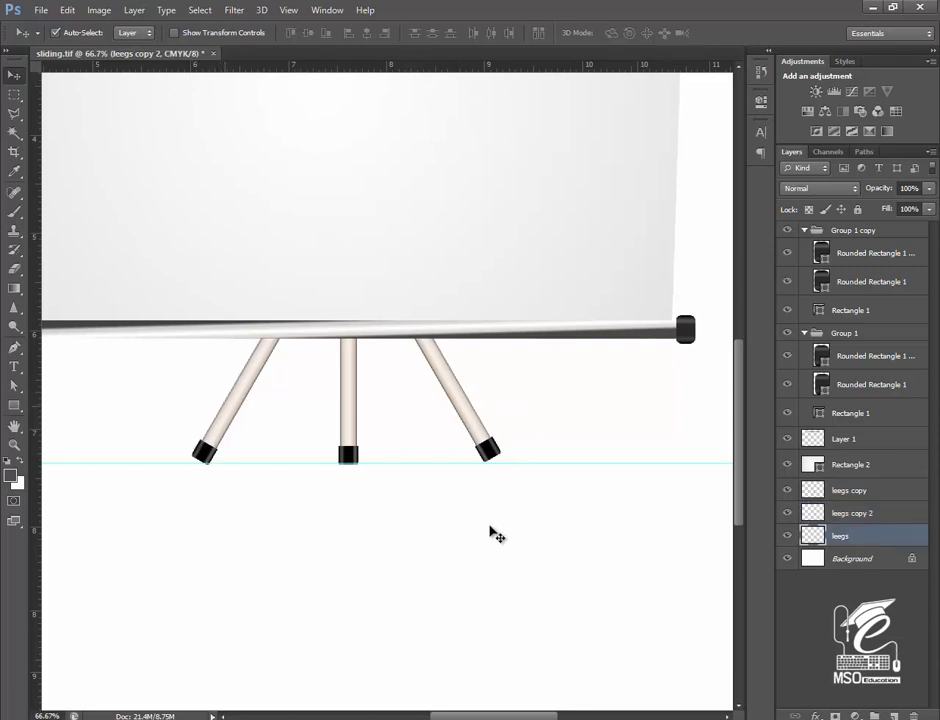
Move all three tripod legs down together to about Y 1326.5 px and nudge them slightly right
{"action": "key", "text": "alt+shift+bracketright"}
{"action": "key", "text": "alt+shift+bracketright"}
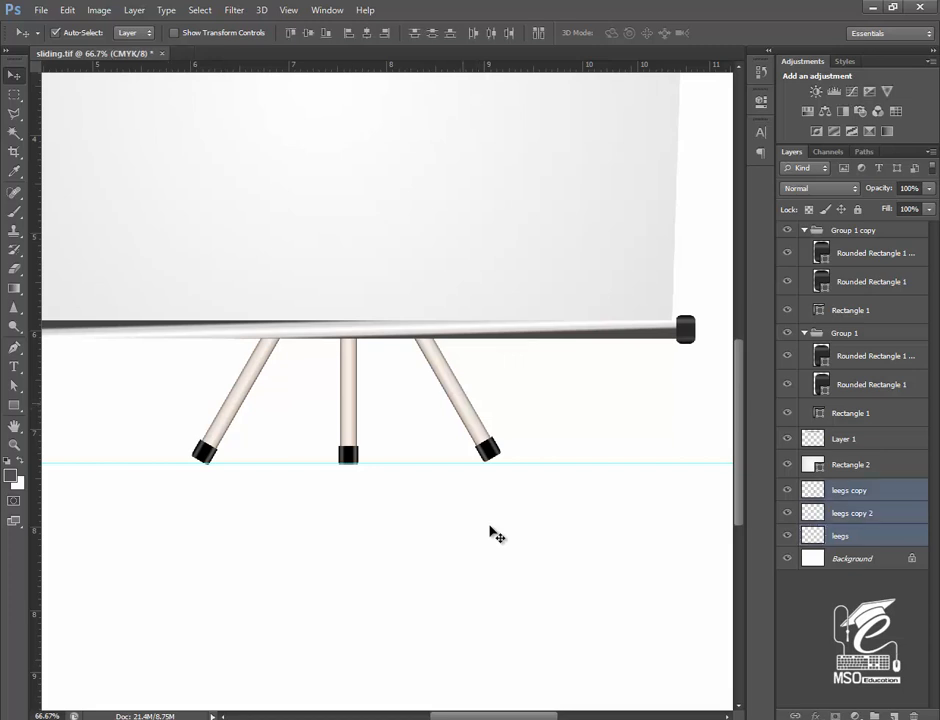
{"action": "key", "text": "ctrl+t"}
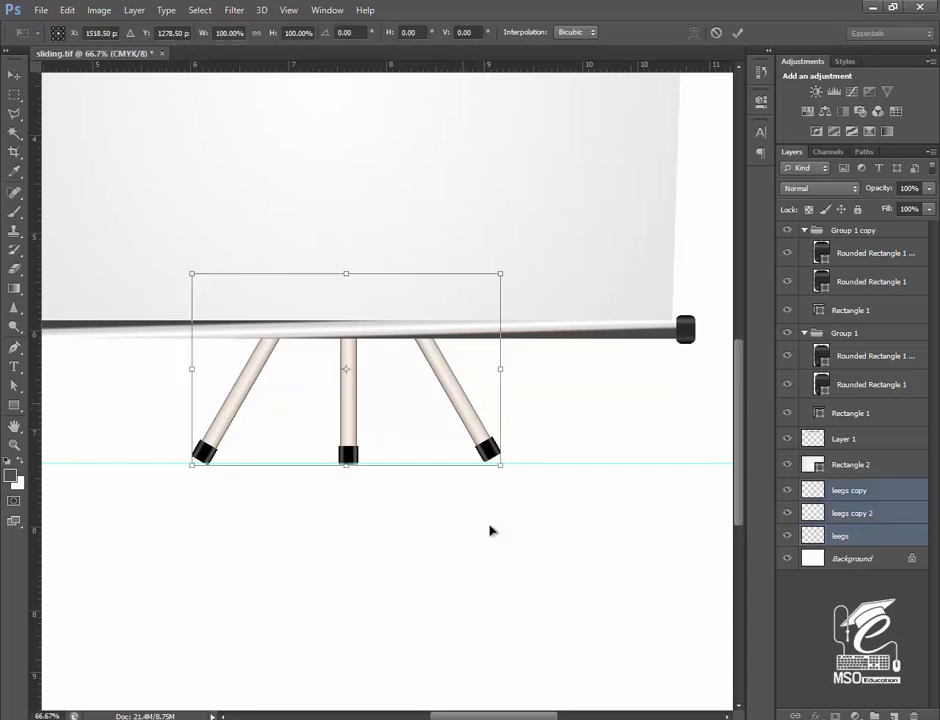
{"action": "key", "text": "Down"}
{"action": "key", "text": "Down"}
{"action": "key", "text": "Down"}
{"action": "key", "text": "Down"}
{"action": "key", "text": "Down"}
{"action": "key", "text": "Down"}
{"action": "key", "text": "Down"}
{"action": "key", "text": "Down"}
{"action": "key", "text": "Down"}
{"action": "key", "text": "Down"}
{"action": "key", "text": "Down"}
{"action": "key", "text": "Down"}
{"action": "key", "text": "Down"}
{"action": "key", "text": "Down"}
{"action": "key", "text": "Down"}
{"action": "key", "text": "Down"}
{"action": "key", "text": "Down"}
{"action": "key", "text": "Down"}
{"action": "key", "text": "Down"}
{"action": "key", "text": "Down"}
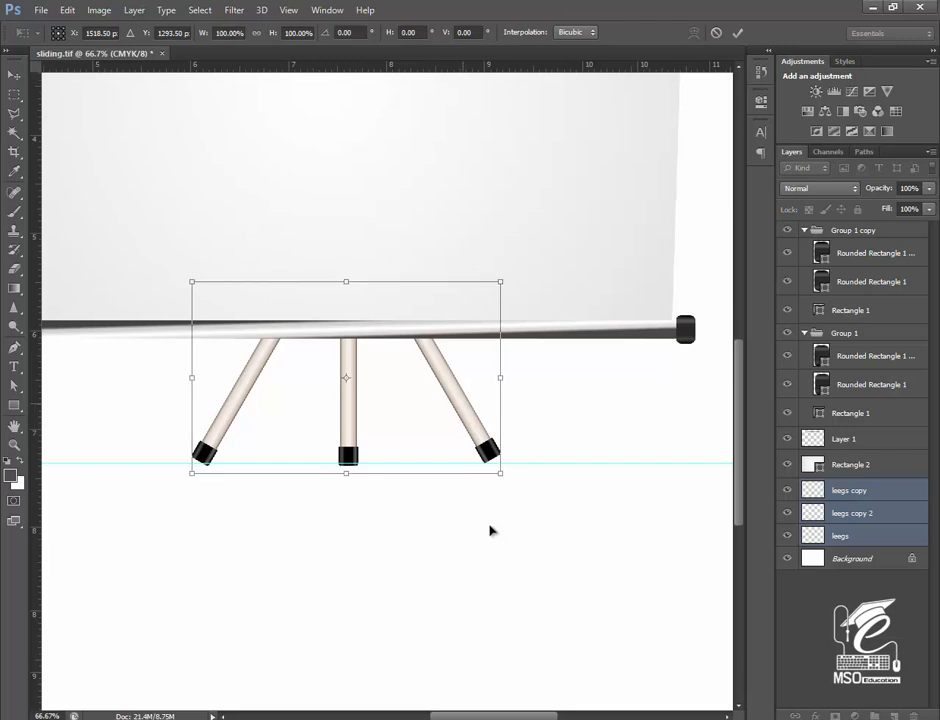
{"action": "key", "text": "Down"}
{"action": "key", "text": "Down"}
{"action": "key", "text": "Down"}
{"action": "key", "text": "Down"}
{"action": "key", "text": "Down"}
{"action": "key", "text": "Down"}
{"action": "key", "text": "Down"}
{"action": "key", "text": "Down"}
{"action": "key", "text": "Down"}
{"action": "key", "text": "Down"}
{"action": "key", "text": "Down"}
{"action": "key", "text": "Down"}
{"action": "key", "text": "Down"}
{"action": "key", "text": "Down"}
{"action": "key", "text": "Down"}
{"action": "key", "text": "Down"}
{"action": "key", "text": "Down"}
{"action": "key", "text": "Down"}
{"action": "key", "text": "Down"}
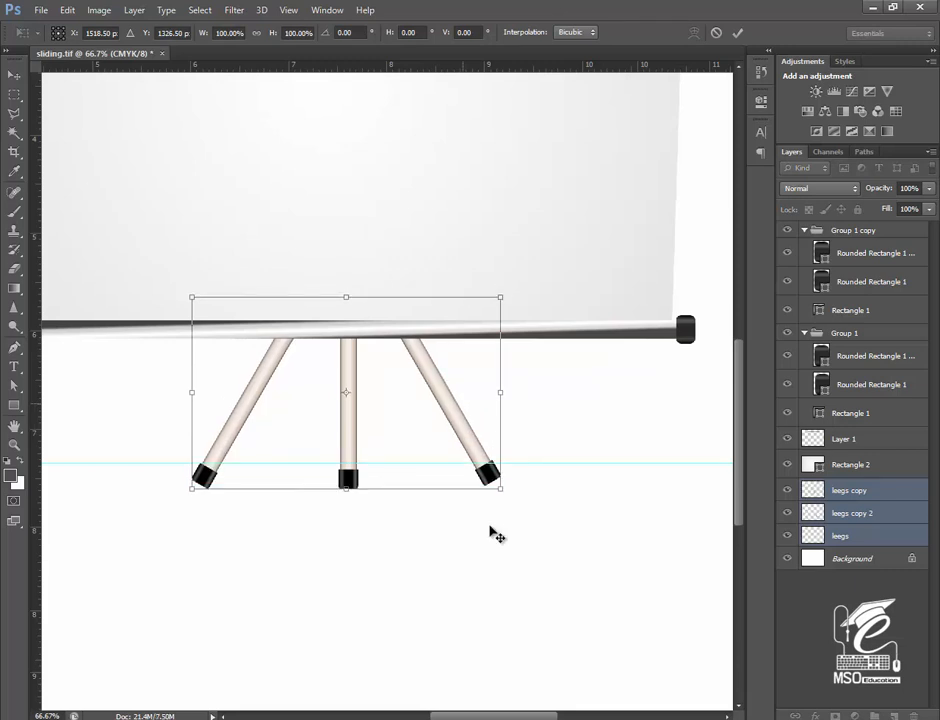
{"action": "key", "text": "Return"}
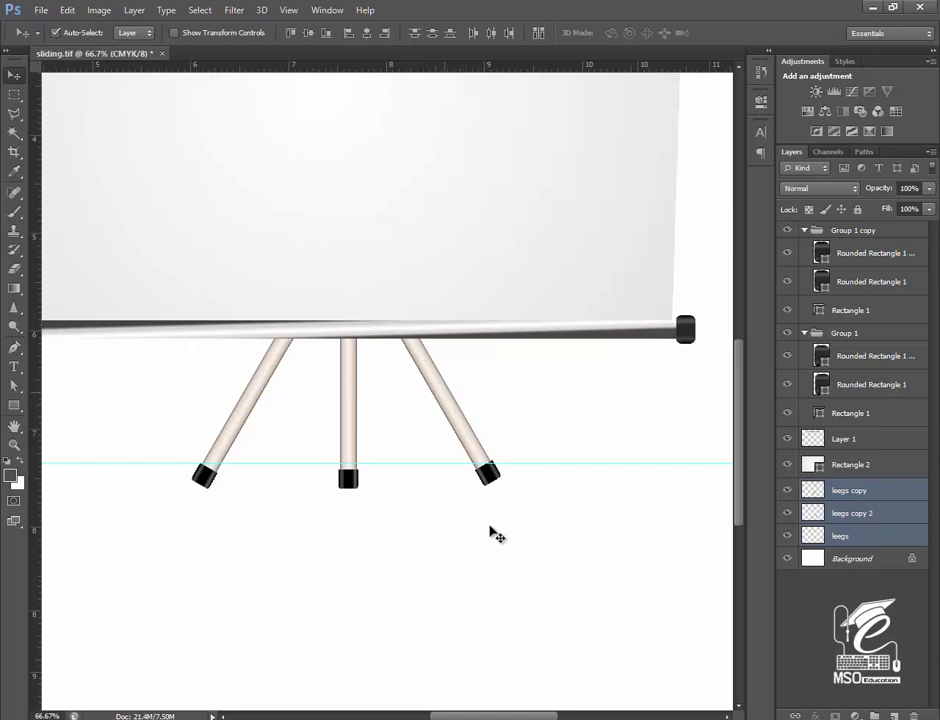
{"action": "key", "text": "Right"}
{"action": "key", "text": "Right"}
{"action": "key", "text": "Right"}
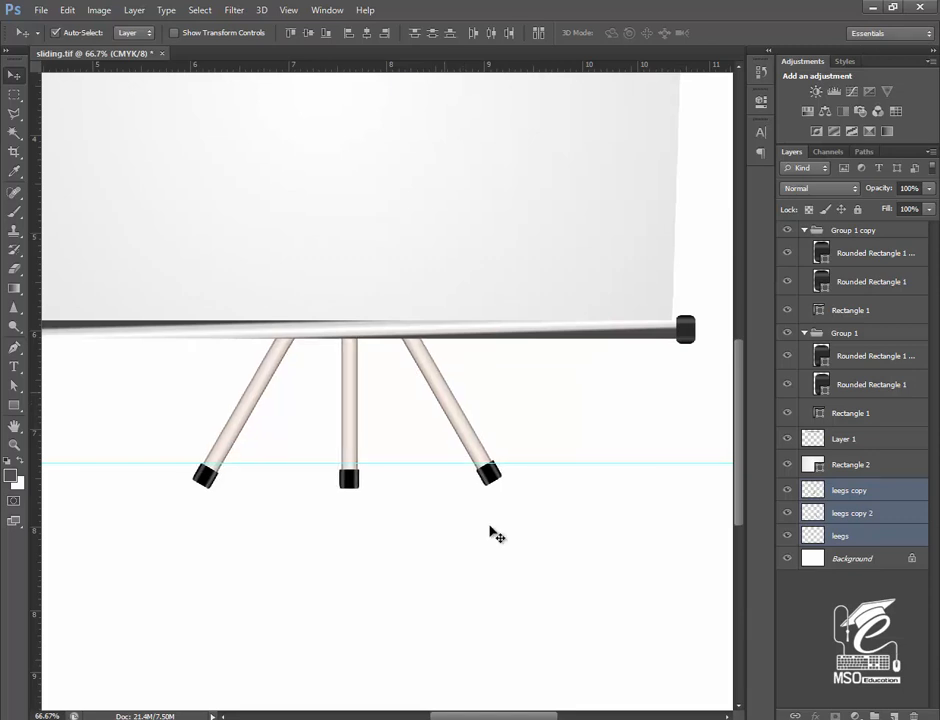
Move the right slanted leg further right, away from the middle leg
{"action": "left_click", "coordinate": [490, 530]}
{"action": "key", "text": "alt+["}
{"action": "key", "text": "Right"}
{"action": "key", "text": "Right"}
{"action": "key", "text": "Right"}
{"action": "key", "text": "Right"}
{"action": "key", "text": "Right"}
{"action": "key", "text": "Right"}
{"action": "key", "text": "Right"}
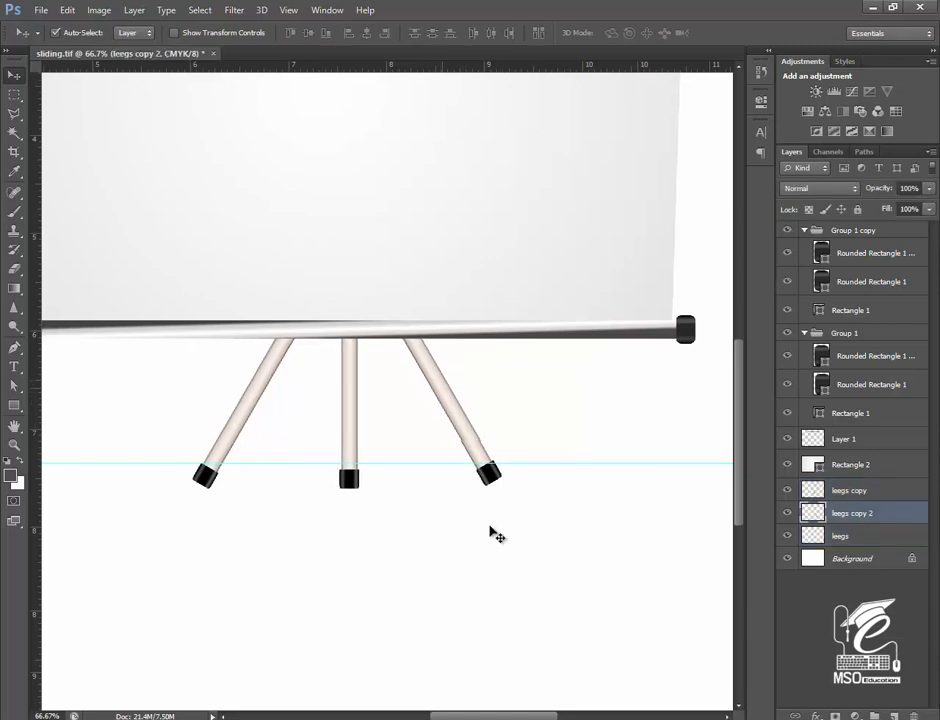
{"action": "key", "text": "Right"}
{"action": "key", "text": "Right"}
{"action": "key", "text": "Right"}
{"action": "key", "text": "Right"}
{"action": "key", "text": "Right"}
{"action": "key", "text": "Right"}
{"action": "key", "text": "Right"}
{"action": "key", "text": "Right"}
{"action": "key", "text": "Right"}
{"action": "key", "text": "Right"}
{"action": "key", "text": "Right"}
{"action": "key", "text": "Right"}
{"action": "key", "text": "Right"}
{"action": "key", "text": "Right"}
{"action": "key", "text": "Right"}
{"action": "key", "text": "Right"}
{"action": "key", "text": "Right"}
{"action": "key", "text": "Right"}
{"action": "key", "text": "Right"}
{"action": "key", "text": "Right"}
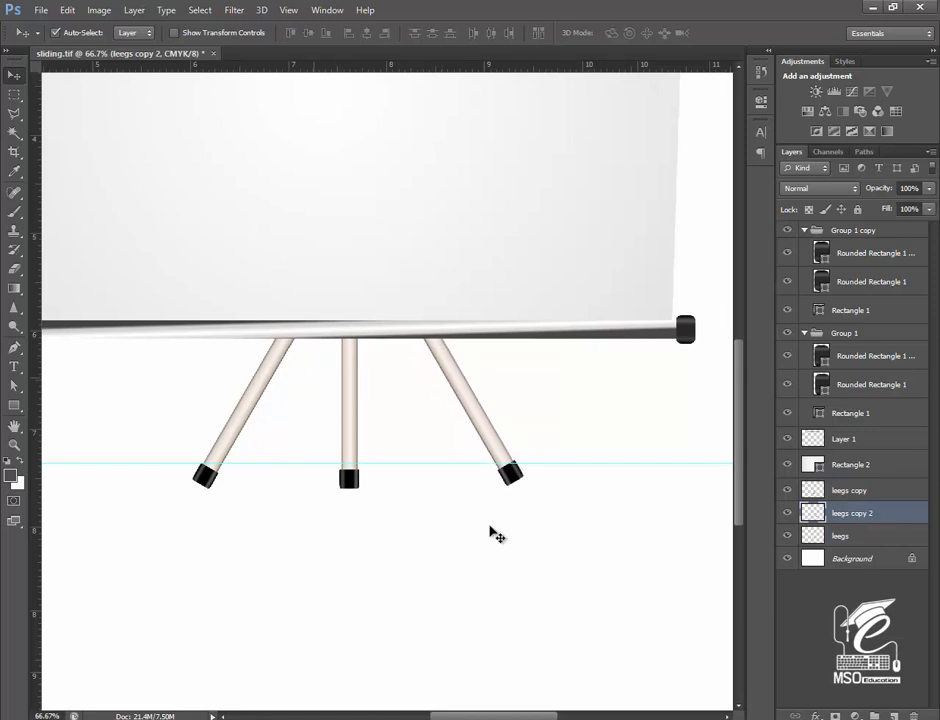
Move the left slanted leg further left so both slanted legs stand about equally far from the middle leg
{"action": "key", "text": "alt+["}
{"action": "key", "text": "Left"}
{"action": "key", "text": "Left"}
{"action": "key", "text": "Left"}
{"action": "key", "text": "Left"}
{"action": "key", "text": "Left"}
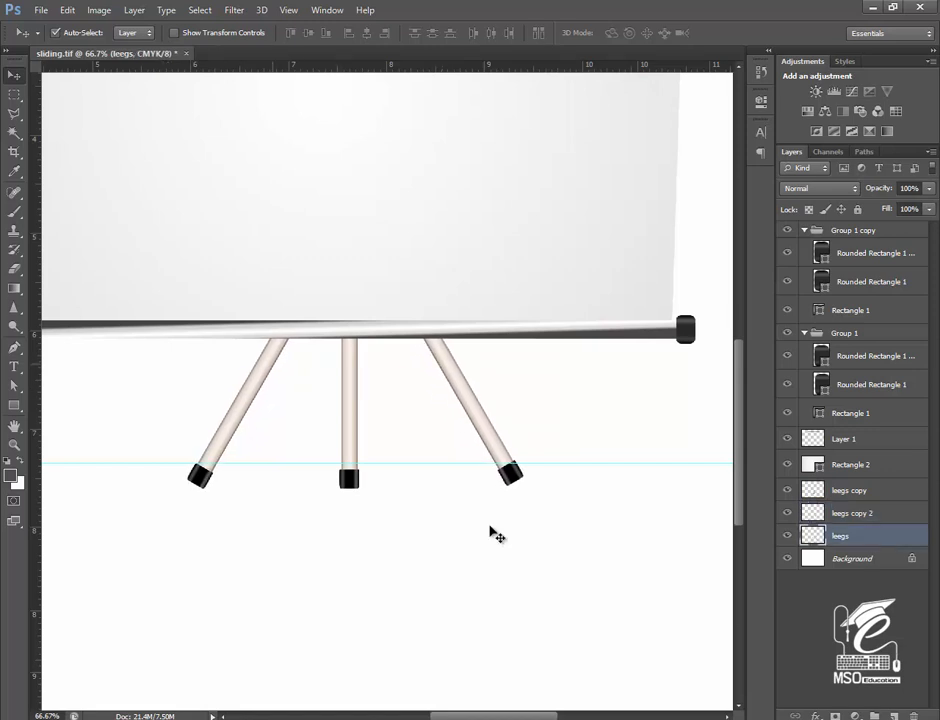
{"action": "key", "text": "Left"}
{"action": "key", "text": "Left"}
{"action": "key", "text": "Left"}
{"action": "key", "text": "Left"}
{"action": "key", "text": "Left"}
{"action": "key", "text": "Left"}
{"action": "key", "text": "Left"}
{"action": "key", "text": "Left"}
{"action": "key", "text": "Left"}
{"action": "key", "text": "Left"}
{"action": "key", "text": "Left"}
{"action": "key", "text": "Left"}
{"action": "key", "text": "Left"}
{"action": "key", "text": "Left"}
{"action": "key", "text": "Left"}
{"action": "key", "text": "Left"}
{"action": "key", "text": "Left"}
{"action": "key", "text": "Left"}
{"action": "key", "text": "Left"}
{"action": "key", "text": "Left"}
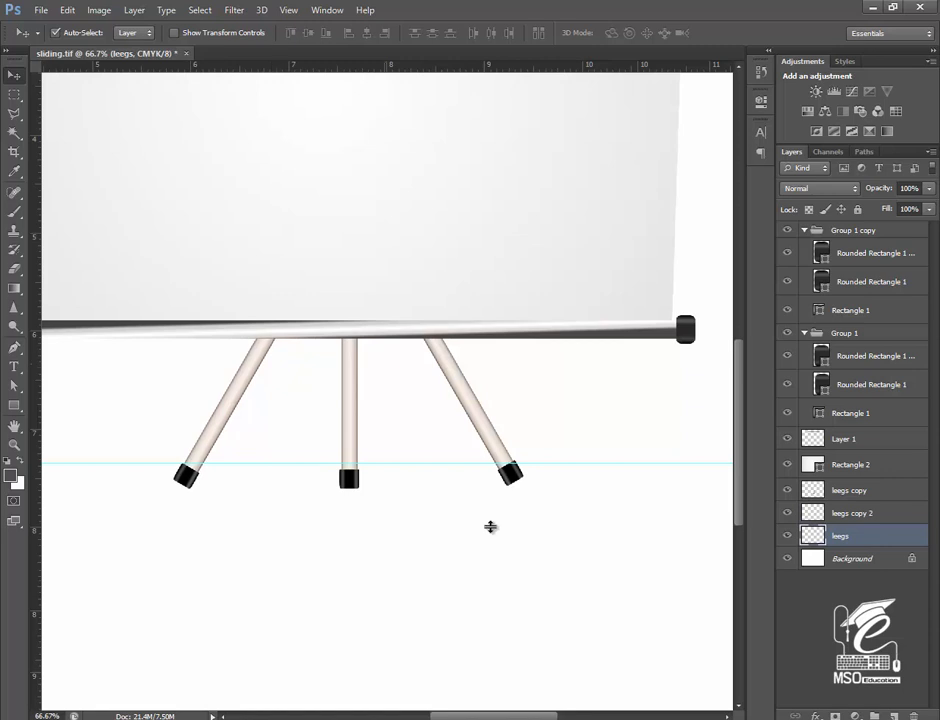
Lower the horizontal guide to the base of the middle leg and add a new layer beneath the leg layers
{"action": "left_click", "coordinate": [490, 527]}
{"action": "left_click_drag", "start_coordinate": [390, 463], "coordinate": [390, 489]}
{"action": "key", "text": "alt+["}
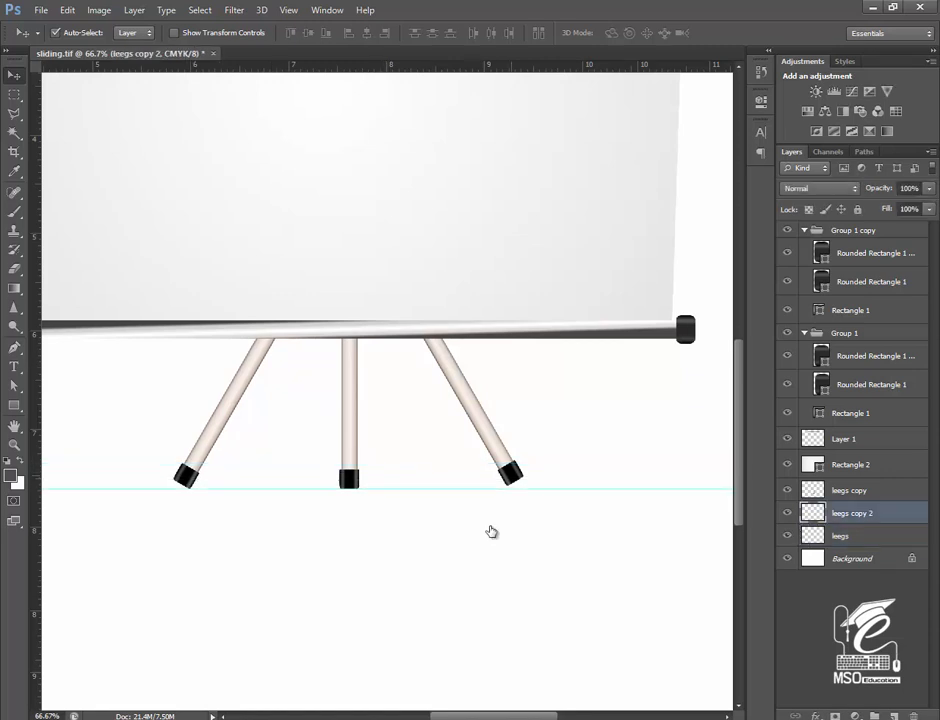
{"action": "key", "text": "alt+["}
{"action": "key", "text": "ctrl+shift+alt+n"}
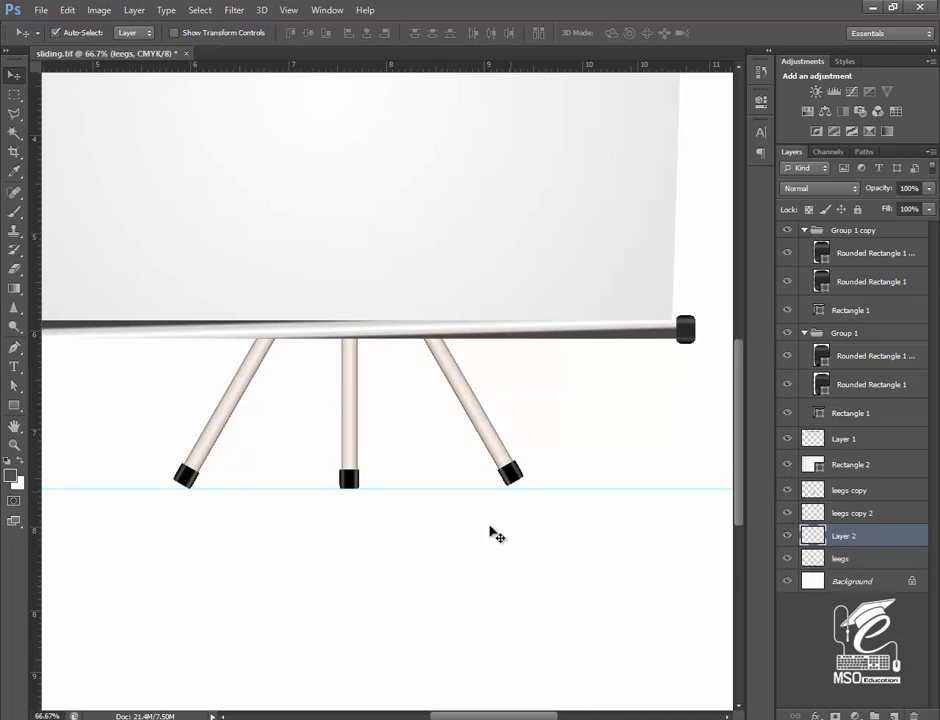
Draw a flat elliptical selection around the right leg's foot and feather it by 5 pixels
{"action": "key", "text": "m"}
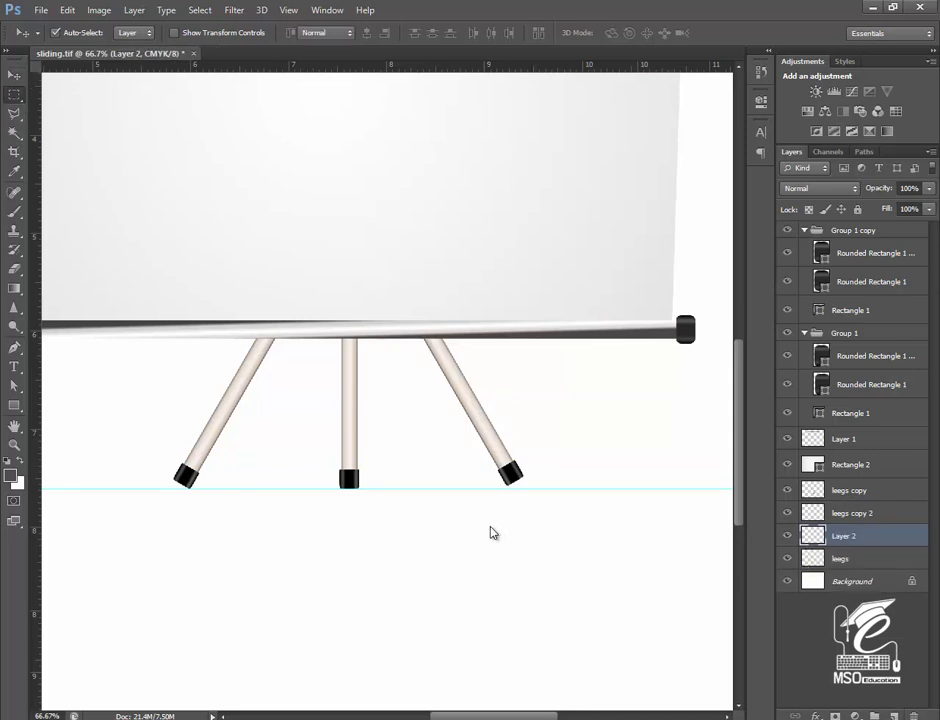
{"action": "key", "text": "shift+m"}
{"action": "left_click_drag", "start_coordinate": [465, 462], "coordinate": [617, 505]}
{"action": "right_click", "coordinate": [544, 480]}
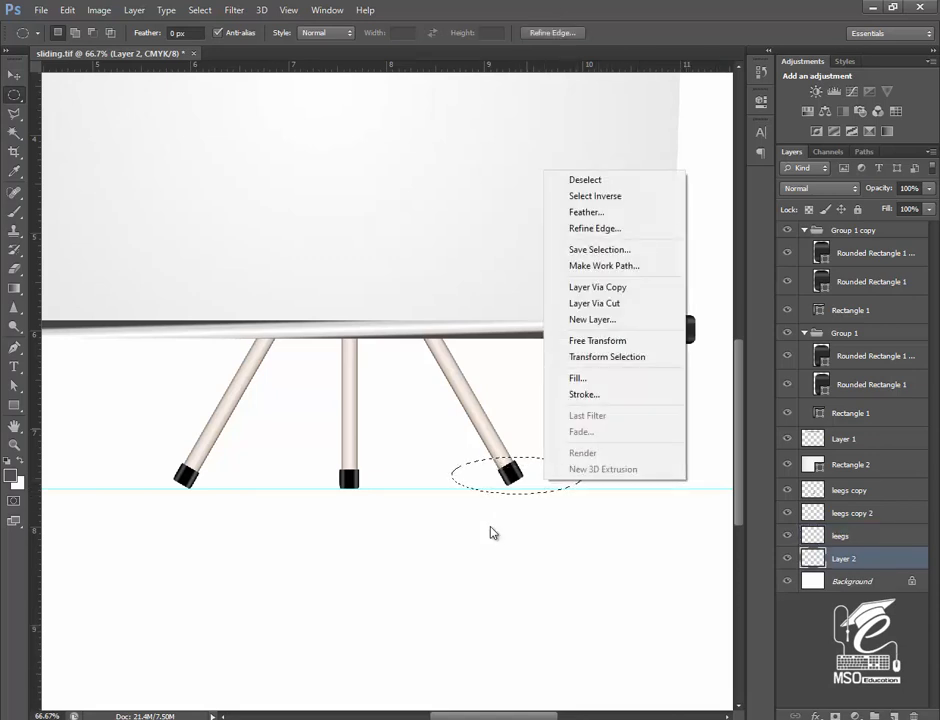
{"action": "left_click", "coordinate": [586, 212]}
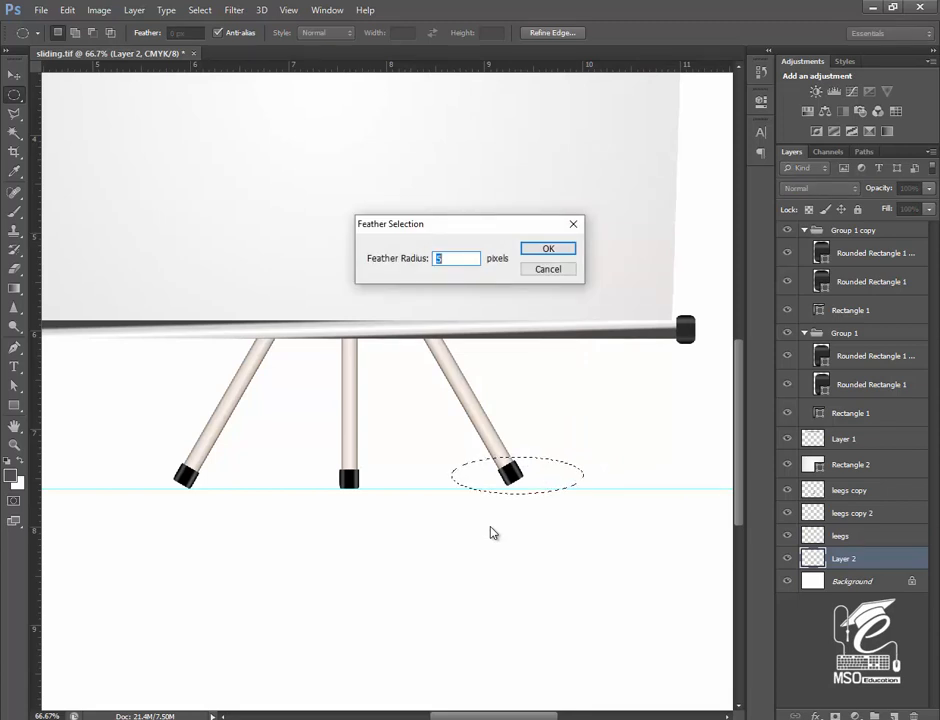
{"action": "key", "text": "Return"}
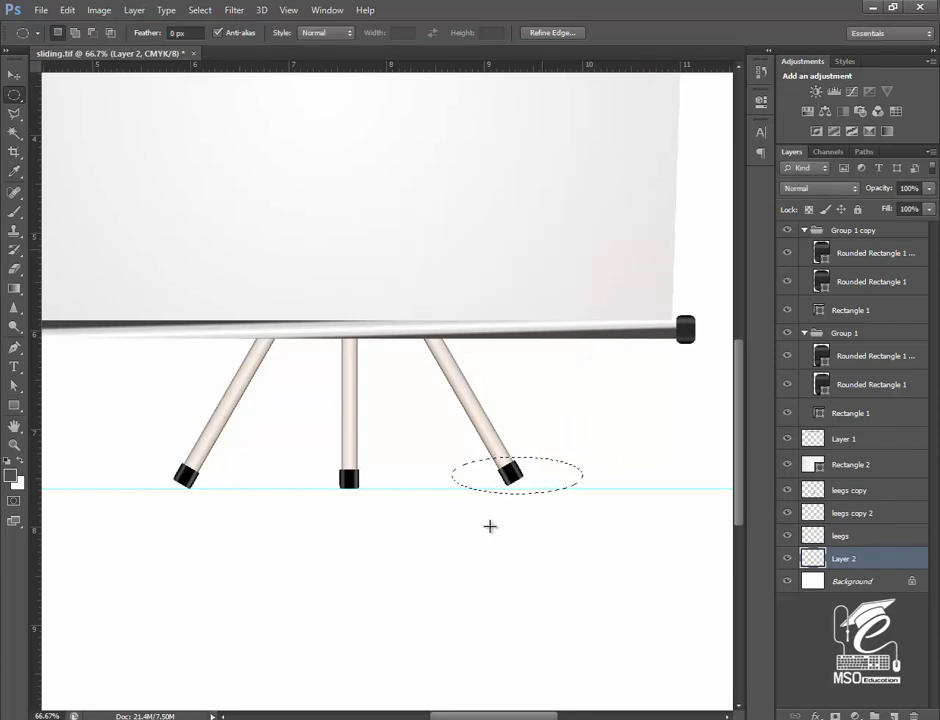
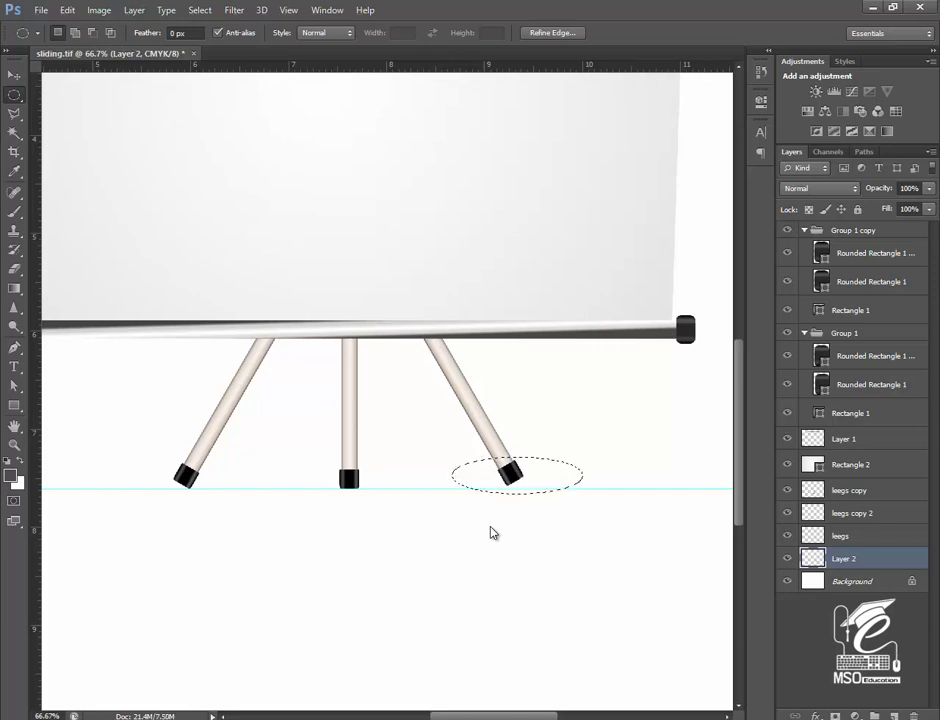
Feather the ellipse by a further 10 pixels, fill it with the dark grey foreground colour and deselect it
{"action": "right_click", "coordinate": [541, 487]}
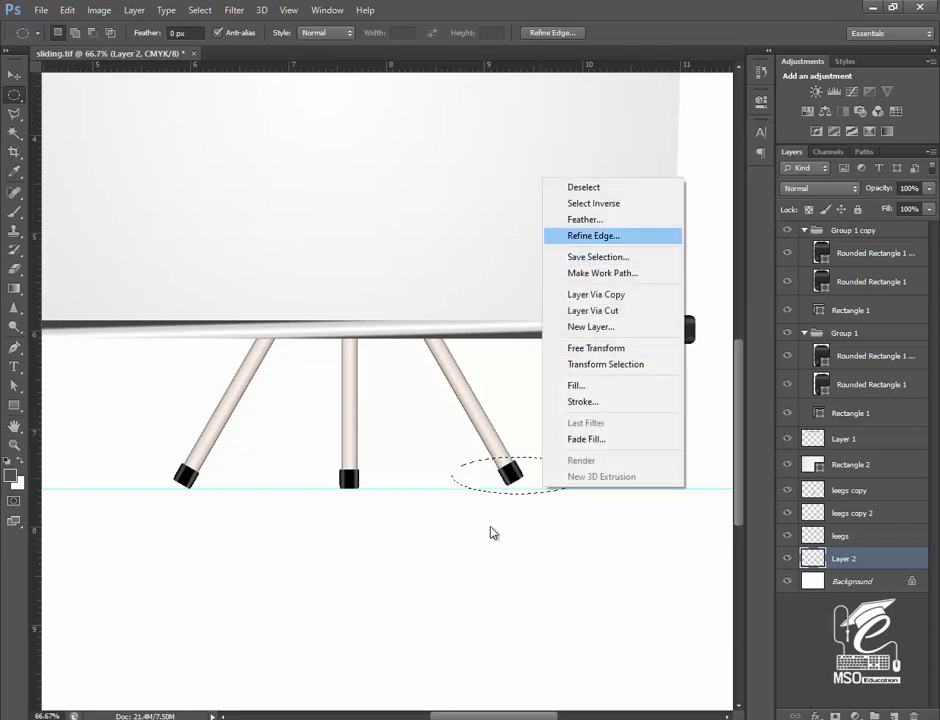
{"action": "left_click", "coordinate": [585, 219]}
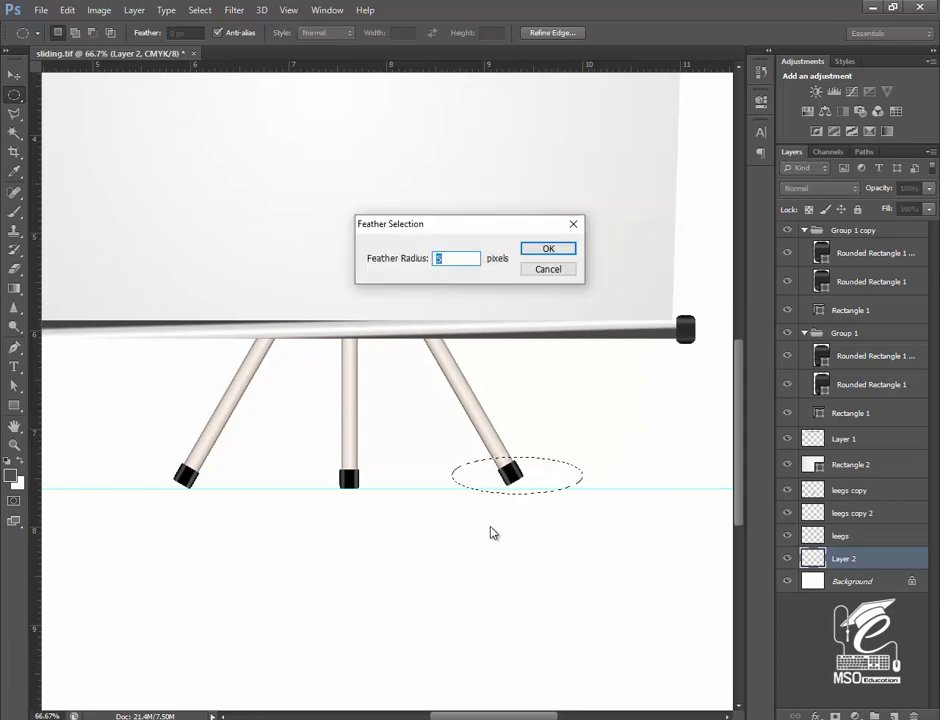
{"action": "type", "text": "10"}
{"action": "key", "text": "Return"}
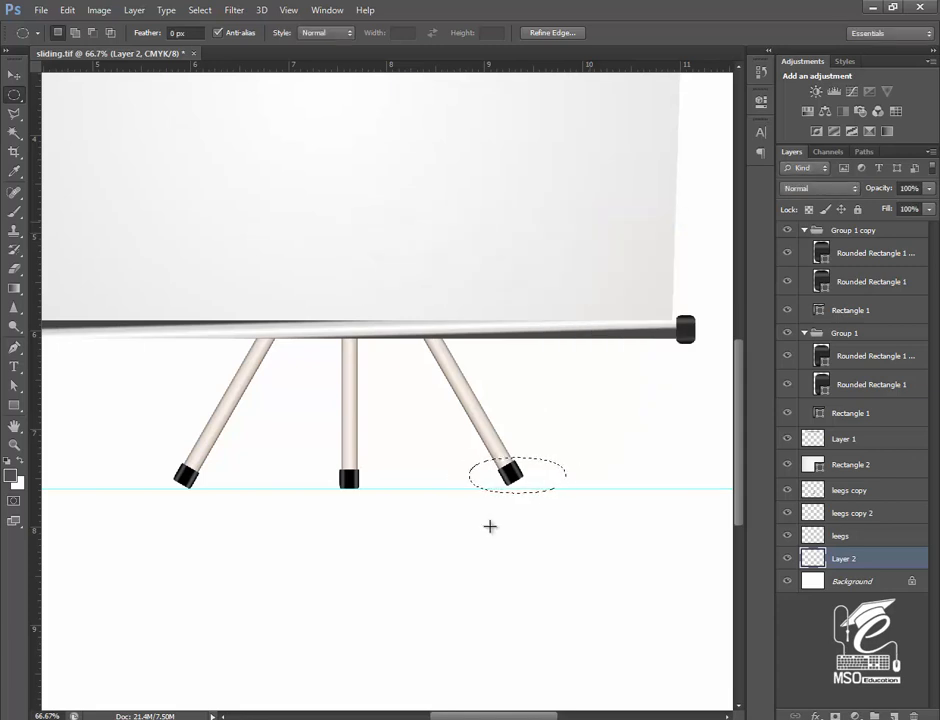
{"action": "key", "text": "alt+BackSpace"}
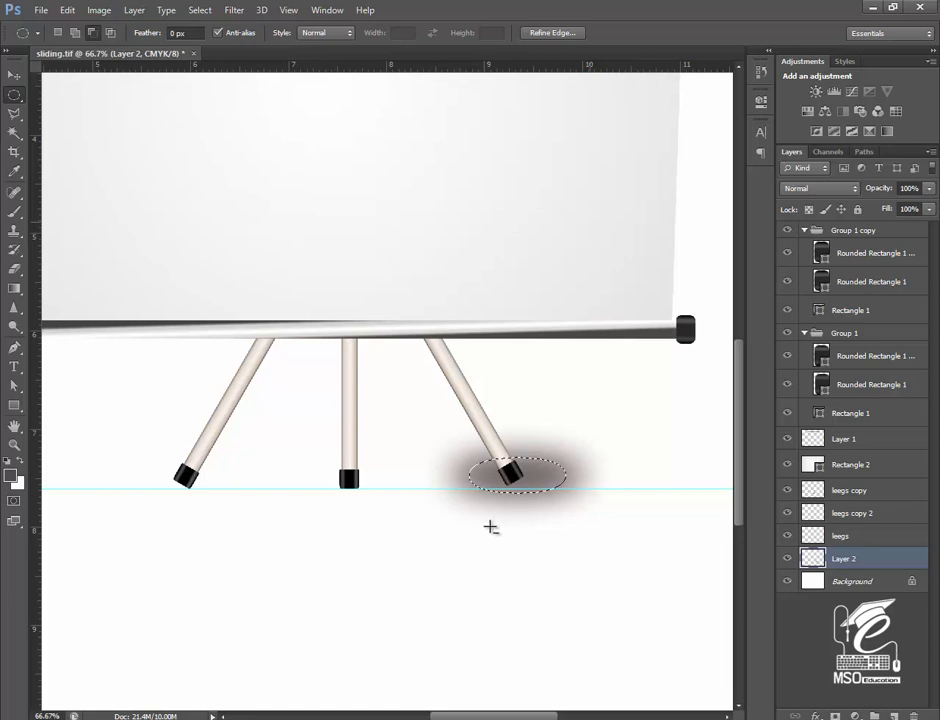
{"action": "key", "text": "Return"}
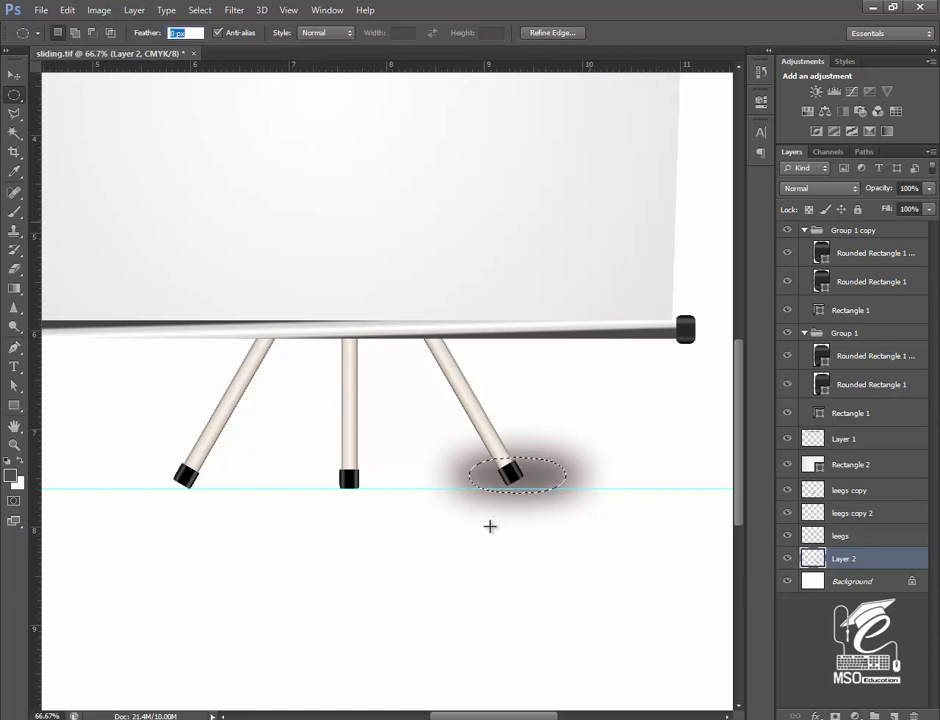
{"action": "key", "text": "Return"}
{"action": "key", "text": "ctrl+d"}
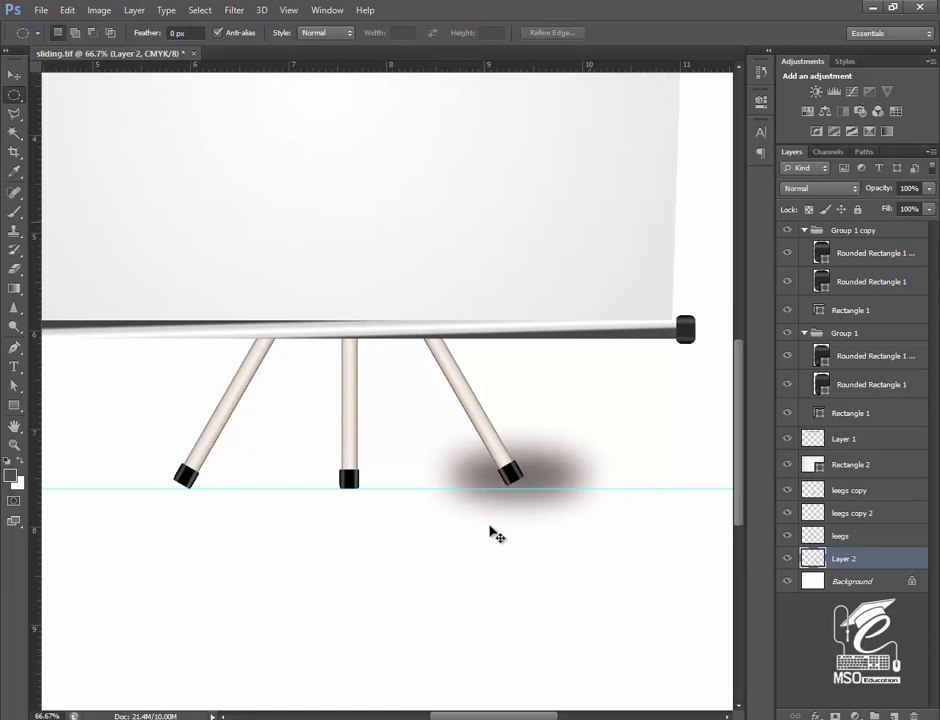
Squash the soft shadow vertically to about 40% of its height, keeping it at the right leg's foot
{"action": "key", "text": "ctrl+t"}
{"action": "left_click_drag", "start_coordinate": [517, 419], "coordinate": [517, 455]}
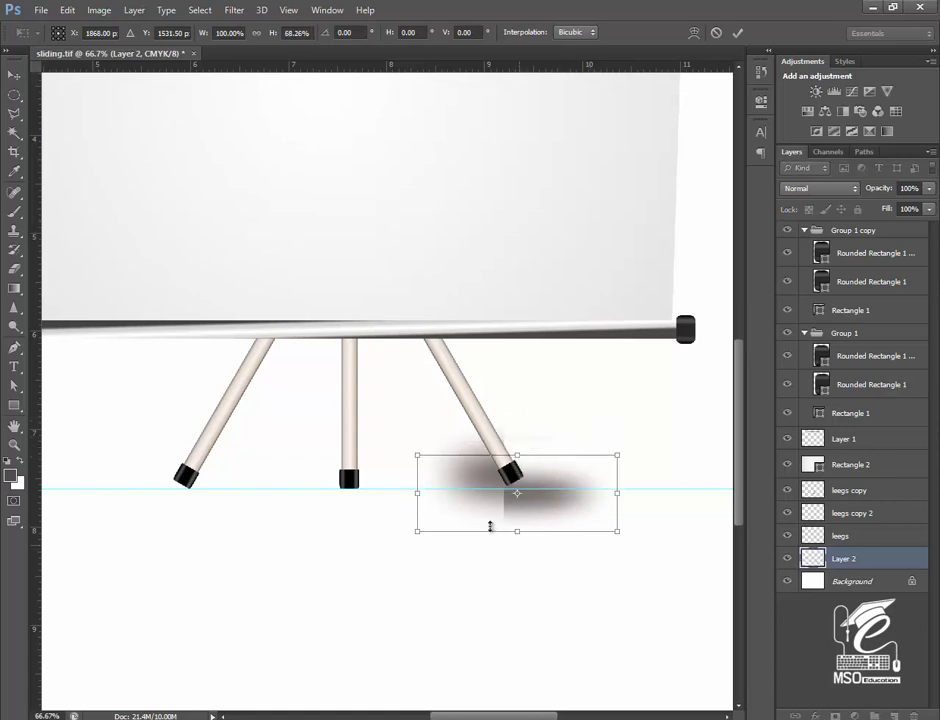
{"action": "left_click_drag", "start_coordinate": [517, 531], "coordinate": [517, 501]}
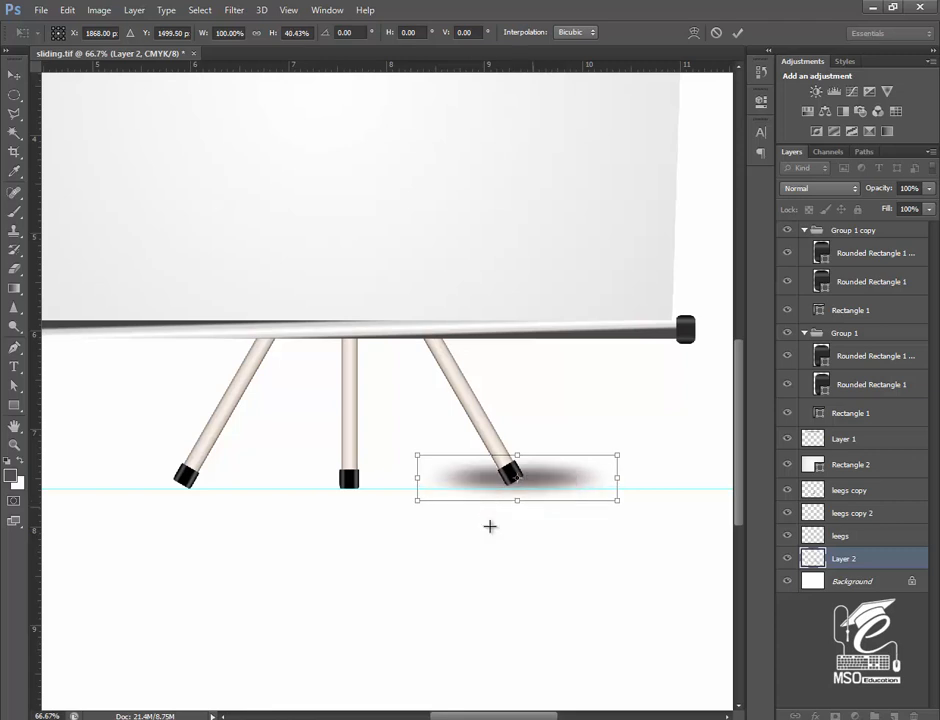
{"action": "key", "text": "Return"}
Duplicate the shadow layer twice and move the upper copy left under the middle leg's foot
{"action": "key", "text": "v"}
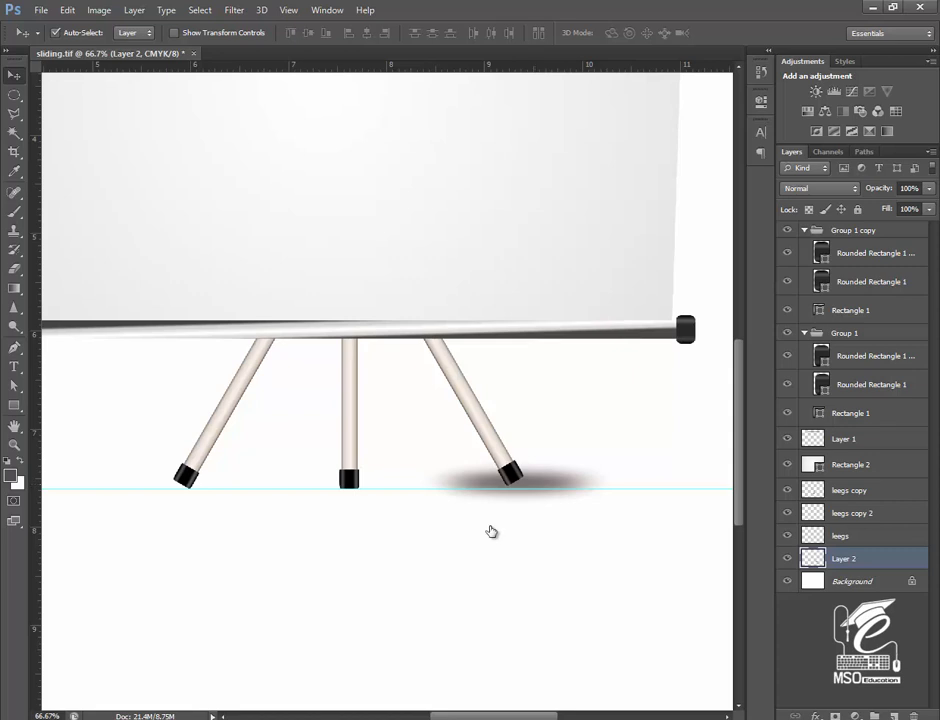
{"action": "key", "text": "ctrl+j"}
{"action": "key", "text": "ctrl+j"}
{"action": "key", "text": "shift+Left"}
{"action": "key", "text": "shift+Left"}
{"action": "key", "text": "shift+Left"}
{"action": "key", "text": "shift+Left"}
{"action": "key", "text": "shift+Left"}
{"action": "key", "text": "shift+Left"}
{"action": "key", "text": "shift+Left"}
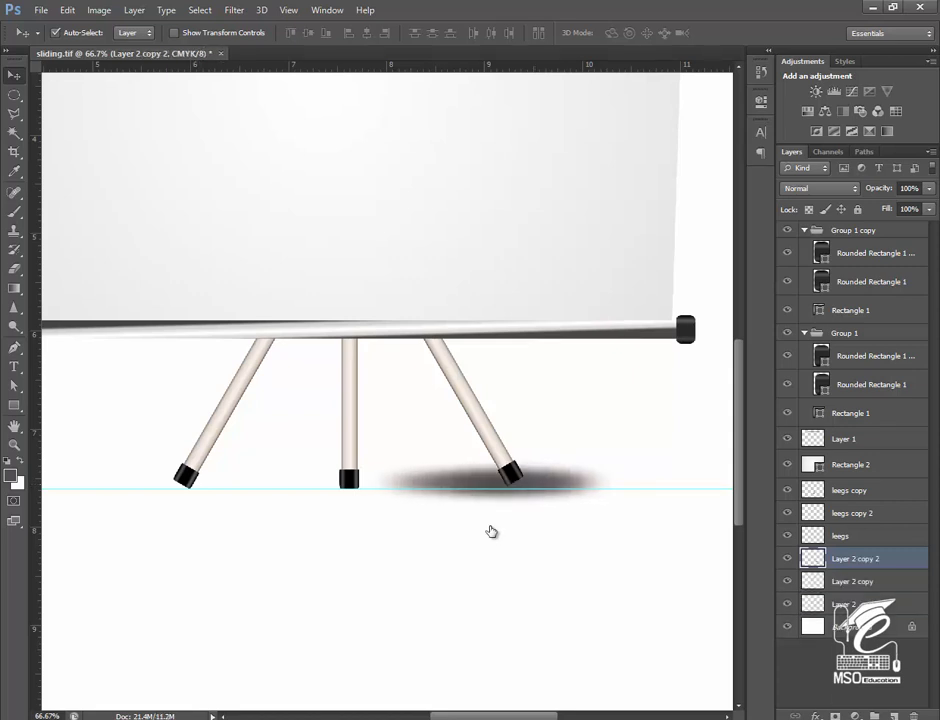
{"action": "key", "text": "shift+Left"}
{"action": "key", "text": "shift+Left"}
{"action": "key", "text": "shift+Left"}
{"action": "key", "text": "shift+Left"}
{"action": "key", "text": "shift+Left"}
{"action": "key", "text": "shift+Left"}
{"action": "key", "text": "shift+Left"}
{"action": "key", "text": "shift+Left"}
{"action": "key", "text": "shift+Left"}
{"action": "key", "text": "shift+Left"}
{"action": "key", "text": "shift+Left"}
{"action": "key", "text": "shift+Left"}
{"action": "key", "text": "shift+Left"}
{"action": "key", "text": "shift+Left"}
{"action": "key", "text": "shift+Left"}
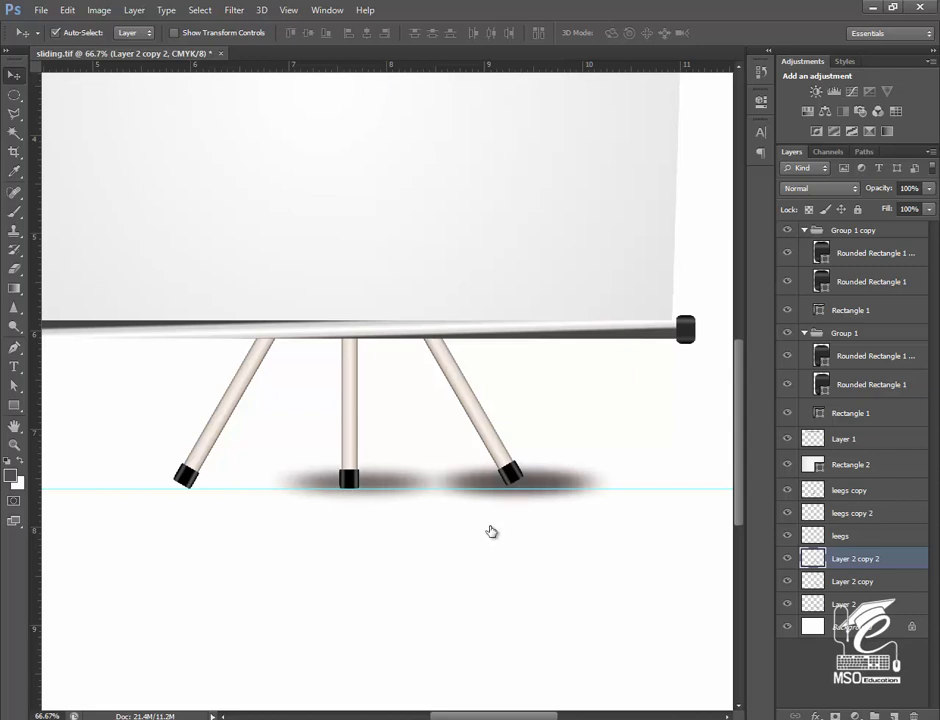
Move the lower shadow copy, Layer 2 copy, left along the ground until it sits under the left leg's foot
{"action": "key", "text": "alt+bracketleft"}
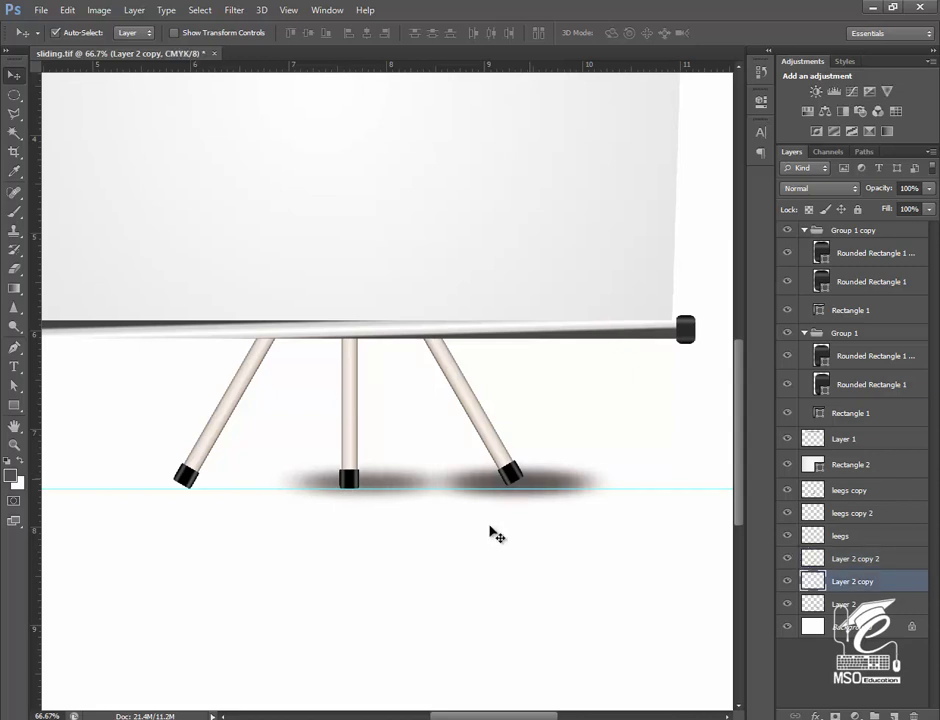
{"action": "key", "text": "shift+Left"}
{"action": "key", "text": "shift+Left"}
{"action": "key", "text": "shift+Left"}
{"action": "key", "text": "shift+Left"}
{"action": "key", "text": "shift+Left"}
{"action": "key", "text": "shift+Left"}
{"action": "key", "text": "shift+Left"}
{"action": "key", "text": "shift+Left"}
{"action": "key", "text": "shift+Left"}
{"action": "key", "text": "shift+Left"}
{"action": "key", "text": "shift+Left"}
{"action": "key", "text": "shift+Left"}
{"action": "key", "text": "shift+Left"}
{"action": "key", "text": "shift+Left"}
{"action": "key", "text": "shift+Left"}
{"action": "key", "text": "shift+Left"}
{"action": "key", "text": "shift+Left"}
{"action": "key", "text": "shift+Left"}
{"action": "key", "text": "shift+Left"}
{"action": "key", "text": "shift+Left"}
{"action": "key", "text": "shift+Left"}
{"action": "key", "text": "shift+Left"}
{"action": "key", "text": "shift+Left"}
{"action": "key", "text": "shift+Left"}
{"action": "key", "text": "shift+Left"}
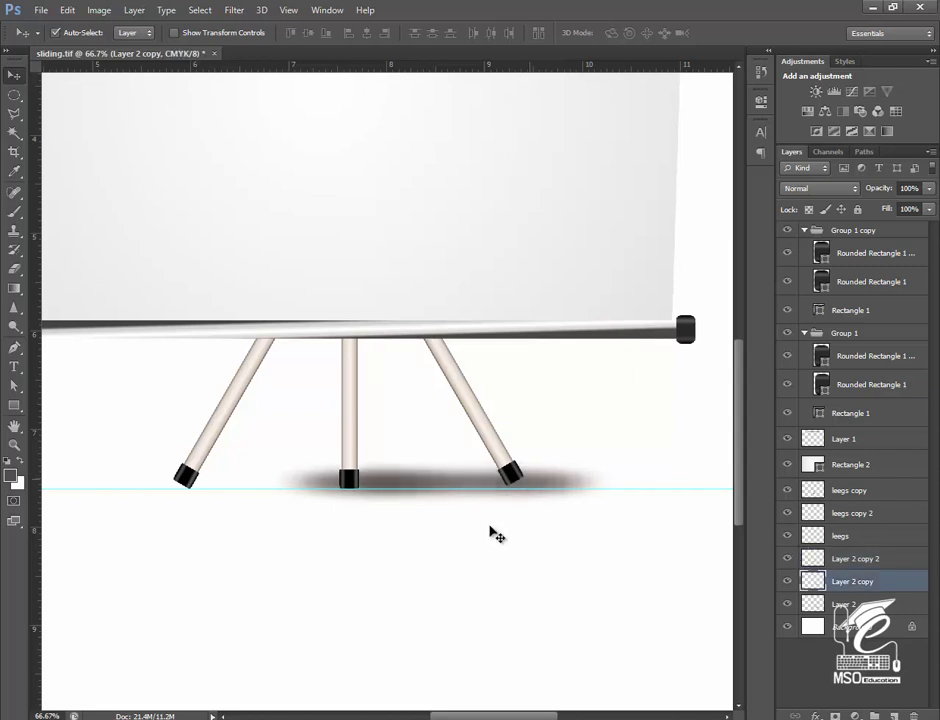
{"action": "key", "text": "shift+Left"}
{"action": "key", "text": "shift+Left"}
{"action": "key", "text": "shift+Left"}
{"action": "key", "text": "shift+Left"}
{"action": "key", "text": "shift+Left"}
{"action": "key", "text": "shift+Left"}
{"action": "key", "text": "shift+Left"}
{"action": "key", "text": "shift+Left"}
{"action": "key", "text": "shift+Left"}
{"action": "key", "text": "shift+Left"}
{"action": "key", "text": "shift+Left"}
{"action": "key", "text": "shift+Left"}
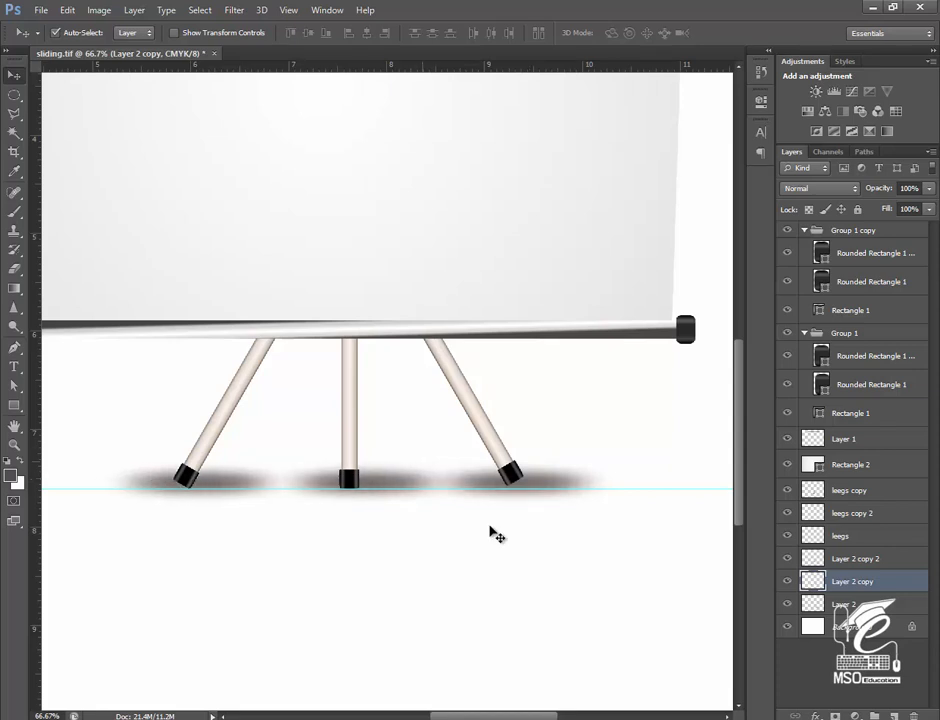
Widen the middle leg's shadow symmetrically to about 137.5% of its width, keeping its height
{"action": "key", "text": "alt+bracketright"}
{"action": "key", "text": "ctrl+t"}
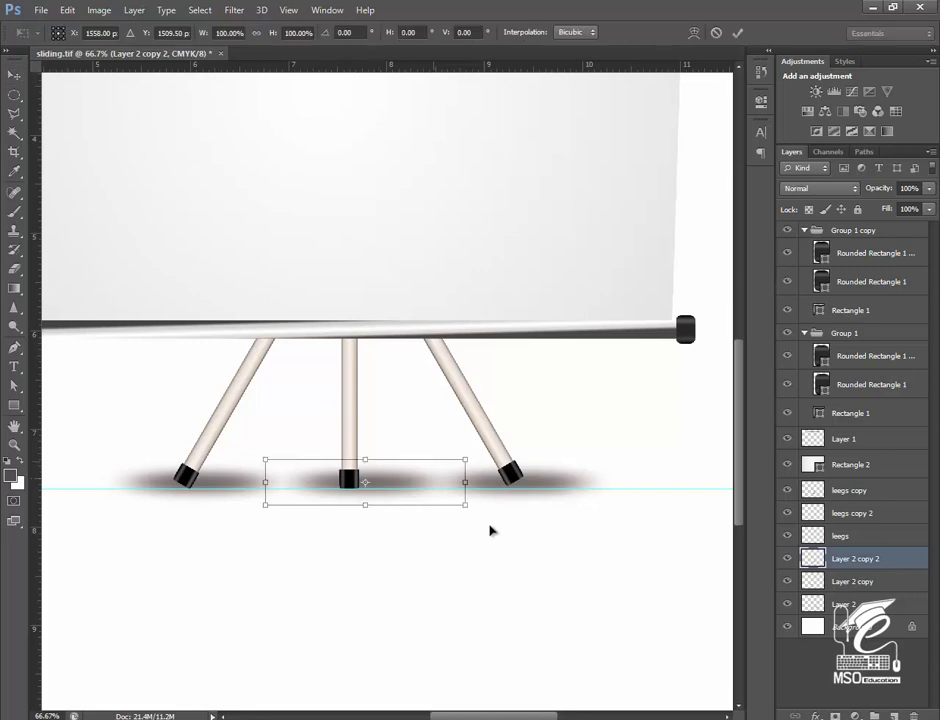
{"action": "left_click_drag", "start_coordinate": [465, 482], "coordinate": [491, 482]}
{"action": "left_click_drag", "start_coordinate": [490, 526], "coordinate": [489, 527]}
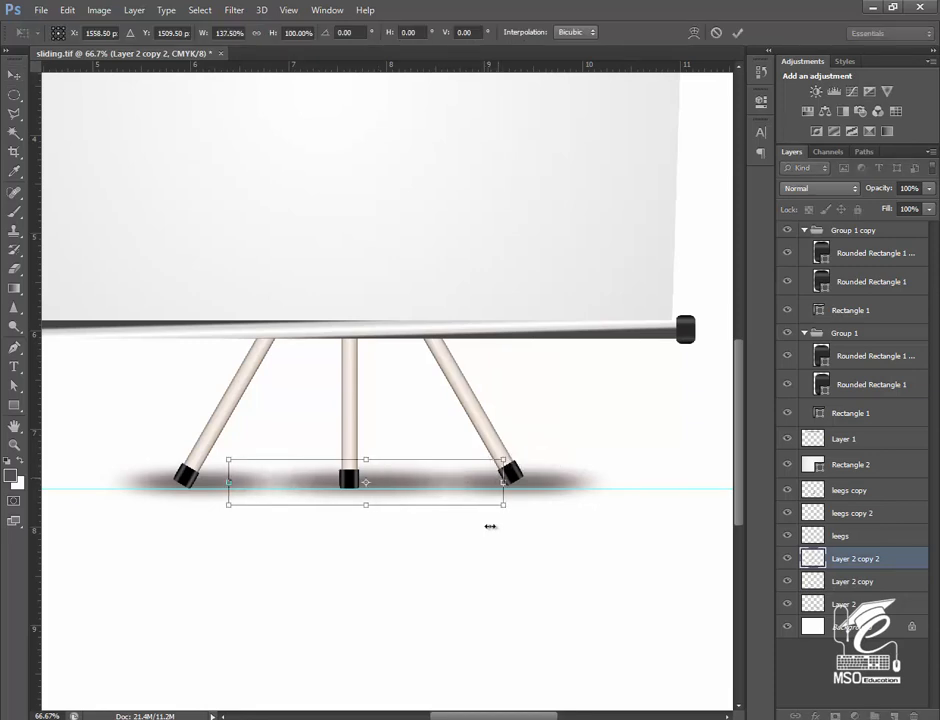
{"action": "key", "text": "Return"}
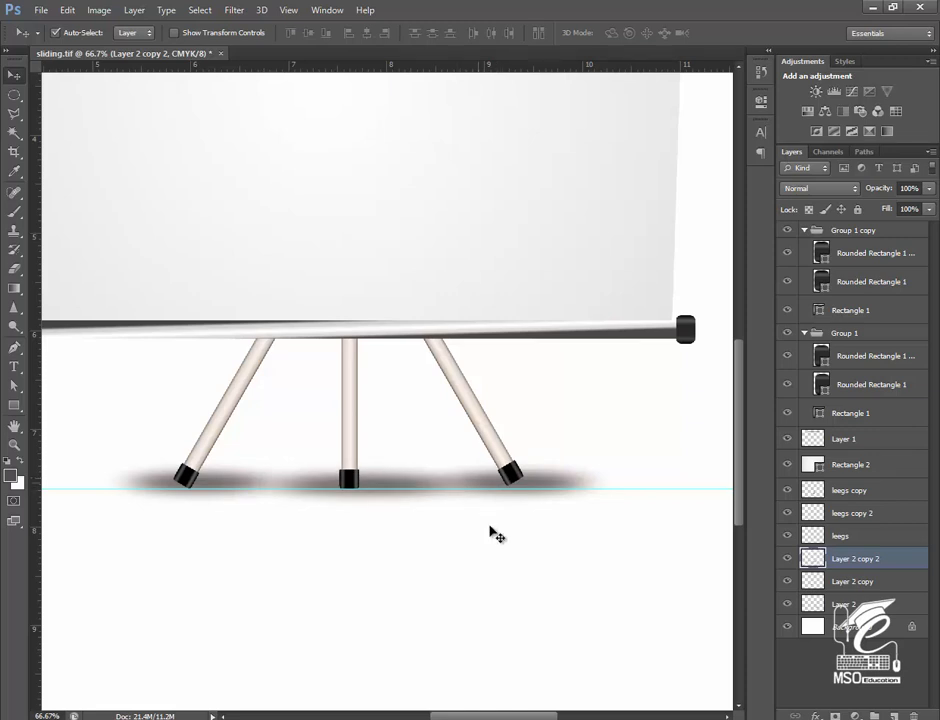
Select all three leg shadow layers and set their opacity to 70%
{"action": "left_click", "coordinate": [489, 533], "text": "shift"}
{"action": "left_click", "coordinate": [490, 527], "text": "shift"}
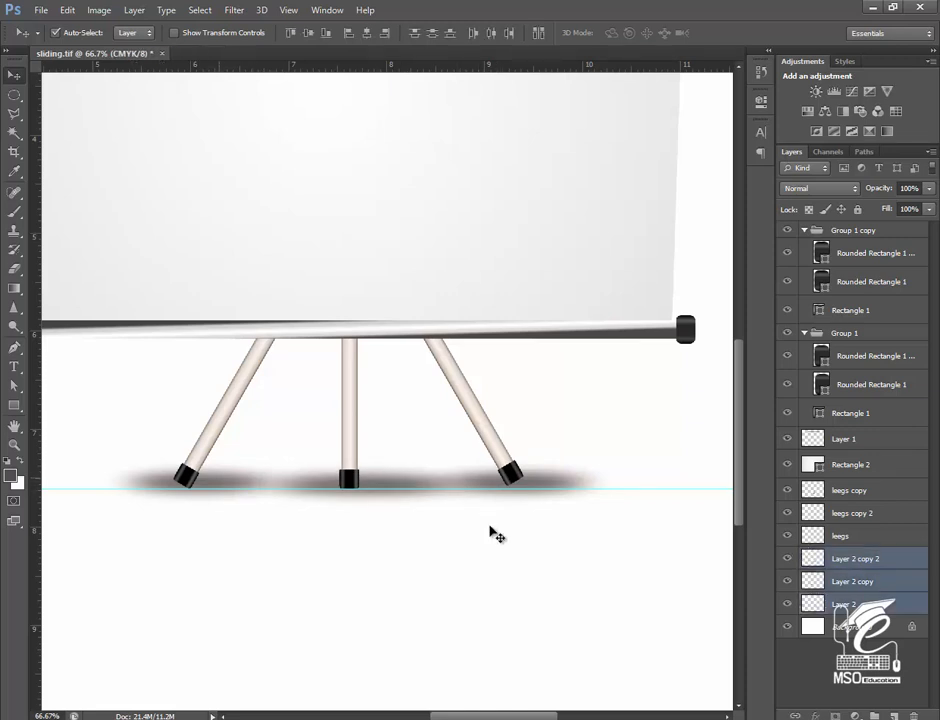
{"action": "left_click", "coordinate": [928, 188]}
{"action": "left_click_drag", "start_coordinate": [928, 205], "coordinate": [899, 205]}
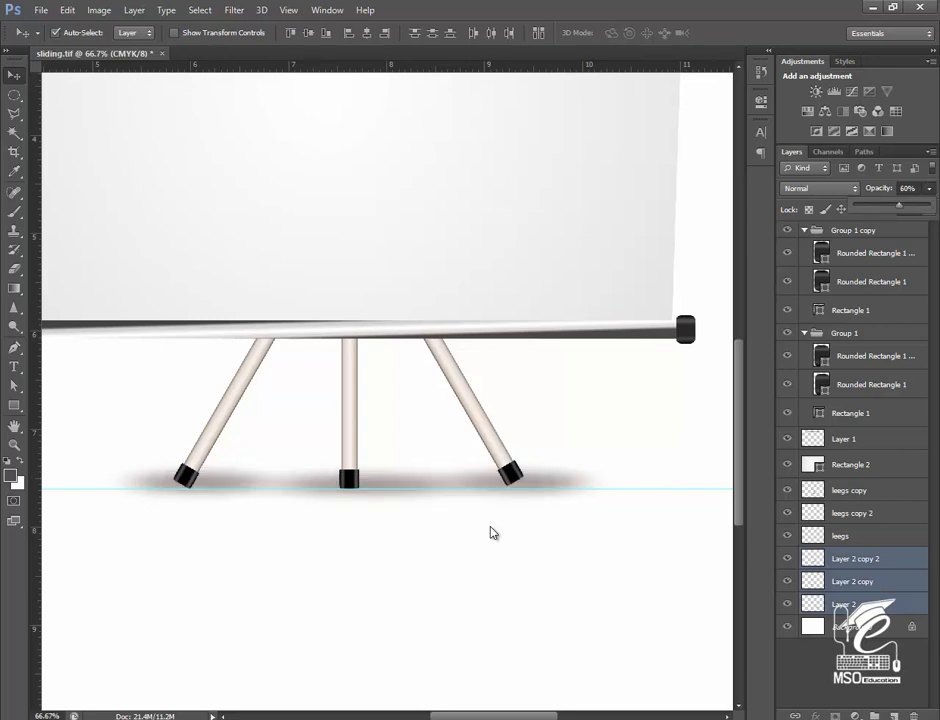
{"action": "key", "text": "7"}
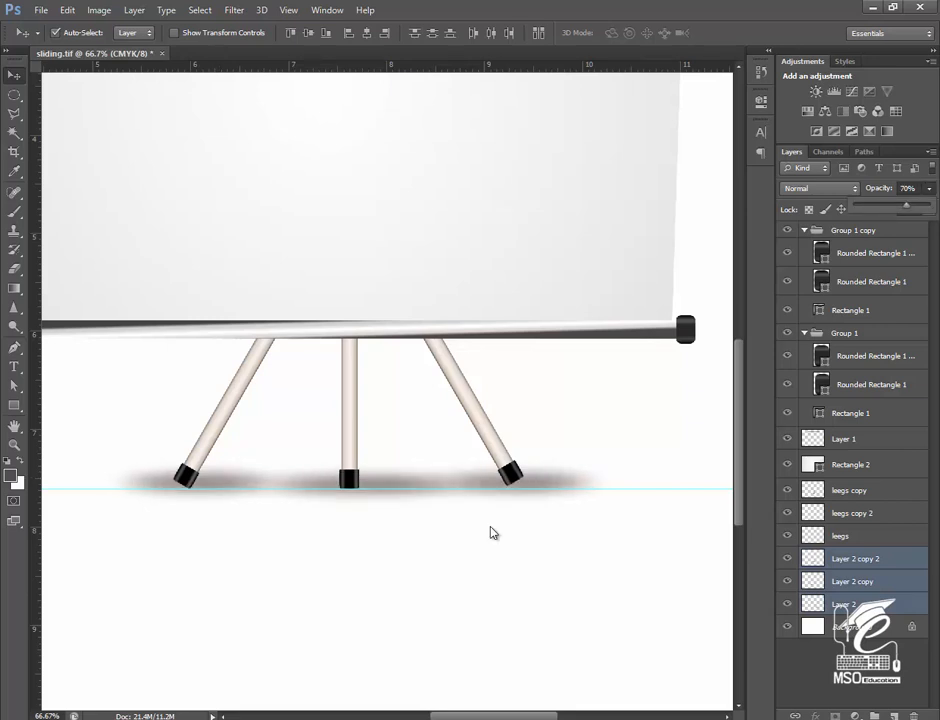
{"action": "key", "text": "Return"}
Select the three leg layers together with their shadows and nudge them left to centre the stand under the screen
{"action": "key", "text": "ctrl+minus"}
{"action": "key", "text": "ctrl+minus"}
{"action": "key", "text": "ctrl+minus"}
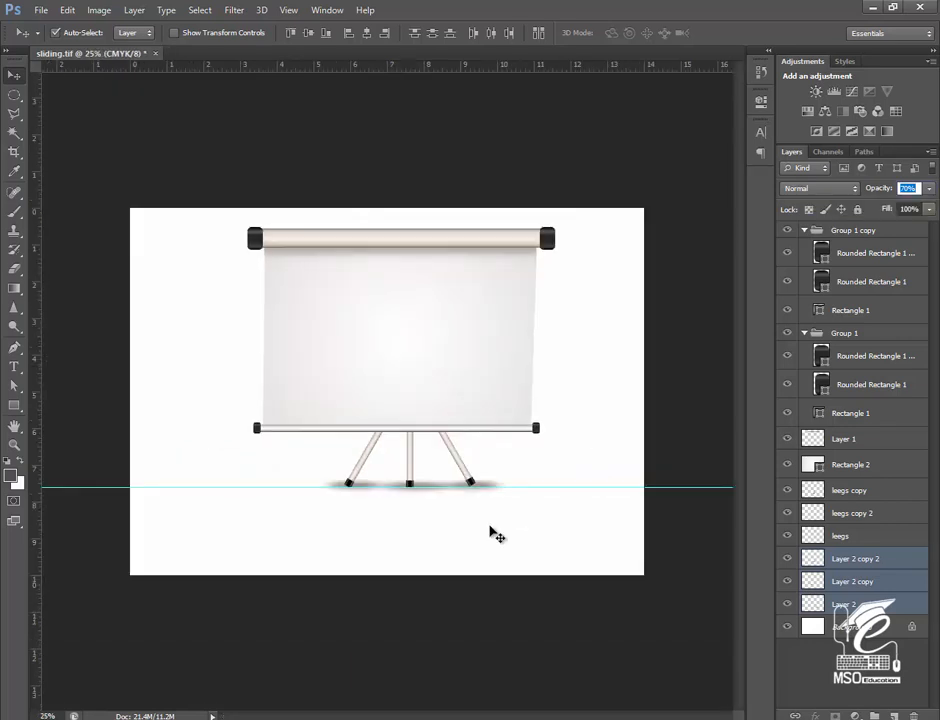
{"action": "key", "text": "shift+alt+bracketright"}
{"action": "key", "text": "shift+alt+bracketright"}
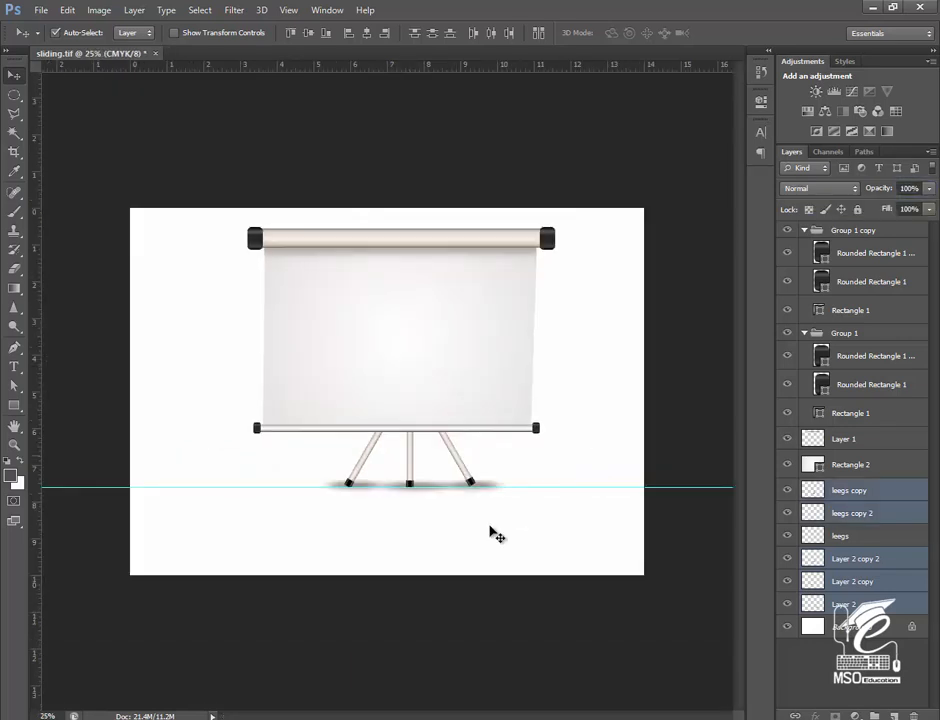
{"action": "key", "text": "shift+alt+bracketright"}
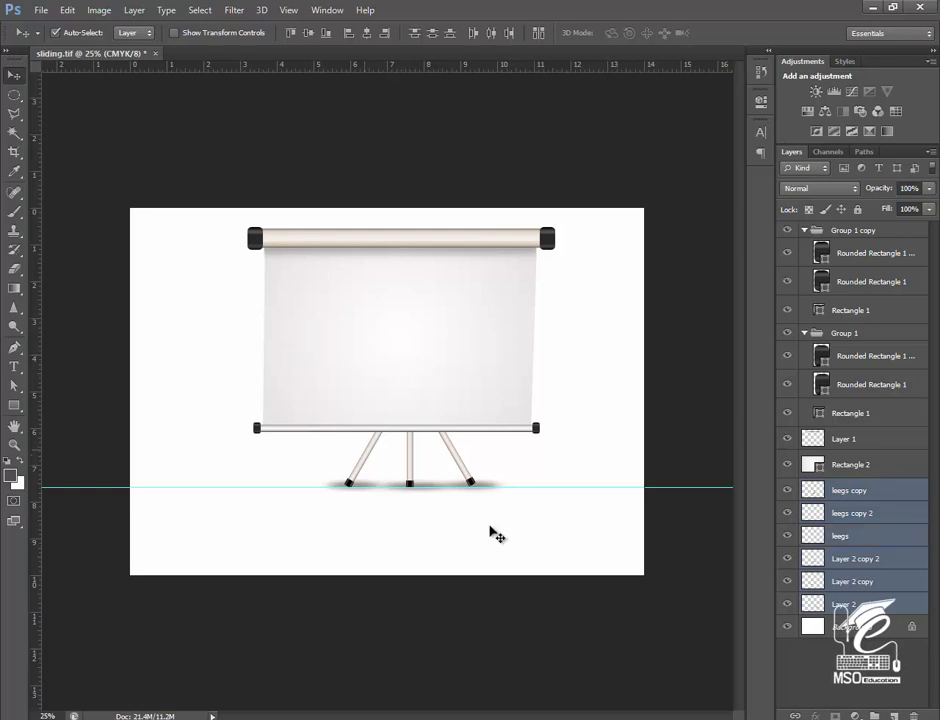
{"action": "key", "text": "Left"}
{"action": "key", "text": "Left"}
{"action": "key", "text": "Left"}
{"action": "key", "text": "Left"}
{"action": "key", "text": "Left"}
{"action": "key", "text": "Left"}
{"action": "key", "text": "Left"}
{"action": "key", "text": "Left"}
{"action": "key", "text": "Left"}
{"action": "key", "text": "Left"}
{"action": "key", "text": "Left"}
{"action": "key", "text": "Left"}
{"action": "key", "text": "Left"}
{"action": "key", "text": "Left"}
{"action": "key", "text": "Left"}
{"action": "key", "text": "Left"}
{"action": "key", "text": "Left"}
{"action": "key", "text": "Left"}
{"action": "key", "text": "Left"}
{"action": "key", "text": "Left"}
{"action": "key", "text": "Left"}
{"action": "key", "text": "Left"}
{"action": "key", "text": "Left"}
{"action": "key", "text": "Left"}
{"action": "key", "text": "Left"}
{"action": "key", "text": "Left"}
{"action": "key", "text": "Left"}
{"action": "key", "text": "Left"}
{"action": "key", "text": "Left"}
{"action": "key", "text": "Left"}
{"action": "key", "text": "Left"}
{"action": "key", "text": "Left"}
{"action": "key", "text": "Left"}
{"action": "key", "text": "Left"}
{"action": "key", "text": "Left"}
{"action": "key", "text": "Left"}
{"action": "key", "text": "Left"}
{"action": "key", "text": "Left"}
{"action": "key", "text": "Left"}
{"action": "key", "text": "Left"}
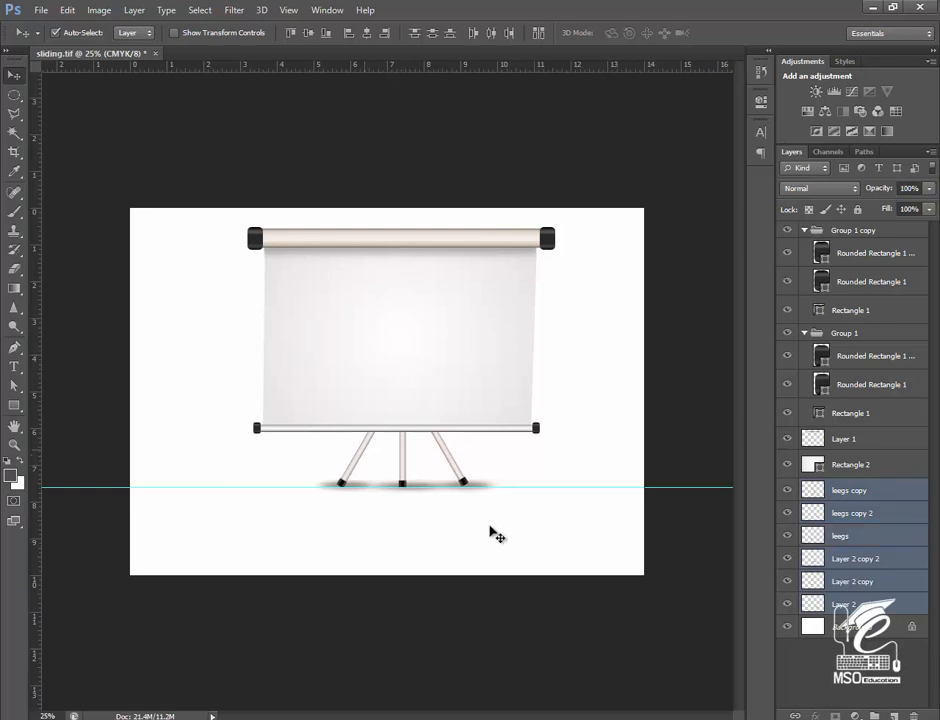
{"action": "key", "text": "Right"}
{"action": "key", "text": "Right"}
{"action": "key", "text": "Right"}
{"action": "key", "text": "Right"}
{"action": "key", "text": "Right"}
{"action": "key", "text": "Right"}
{"action": "key", "text": "Right"}
{"action": "key", "text": "Right"}
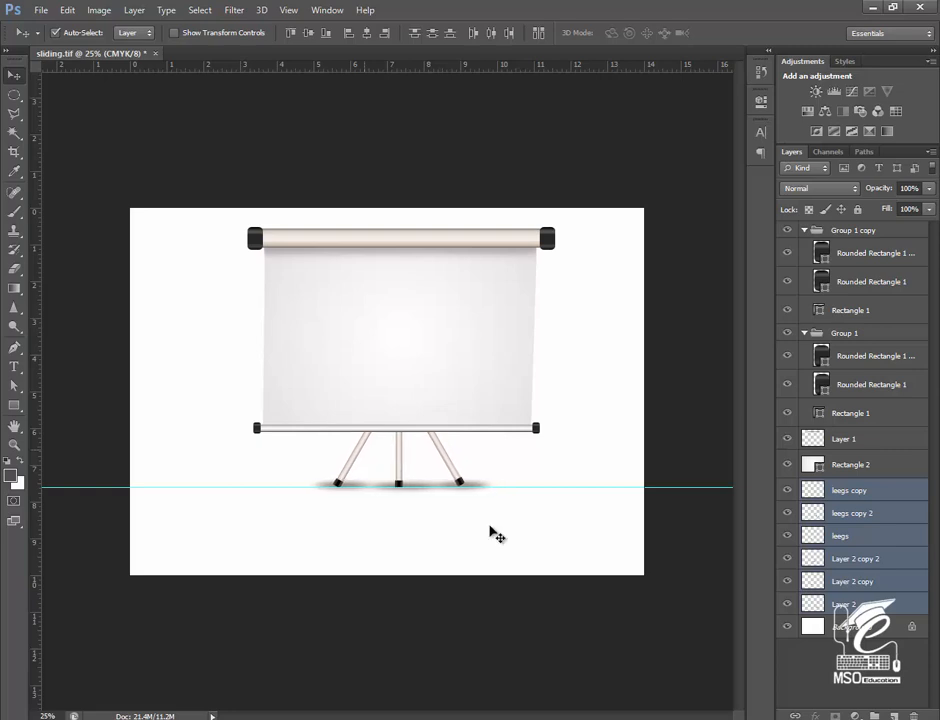
Group the selected leg and shadow layers and rename the group as leegs
{"action": "key", "text": "ctrl+g"}
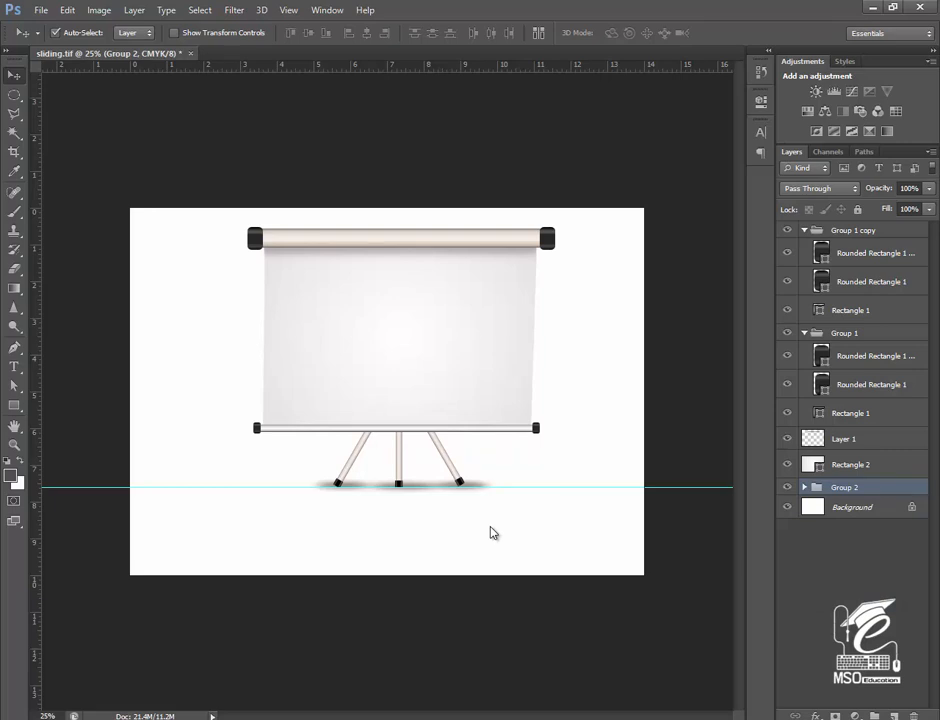
{"action": "key", "text": "F2"}
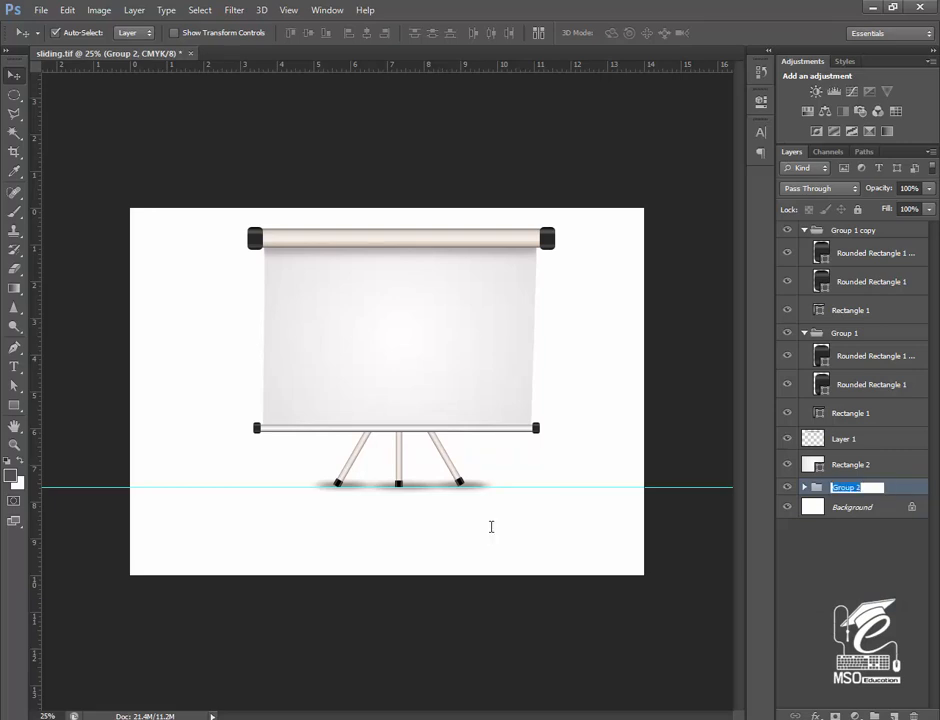
{"action": "type", "text": "leegs"}
{"action": "key", "text": "Return"}
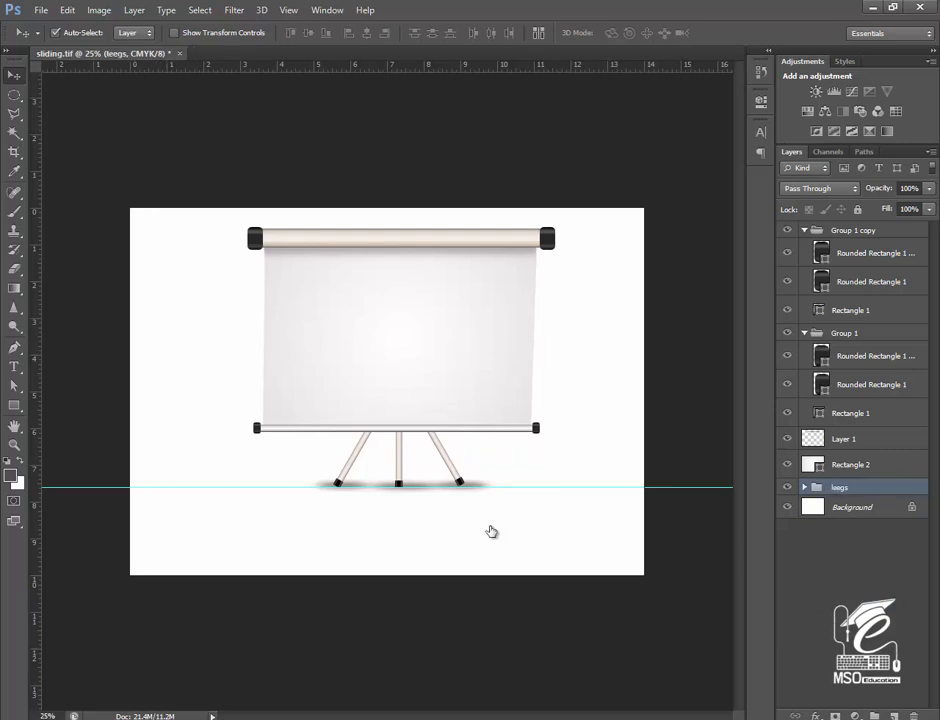
{"action": "key", "text": "ctrl+"}
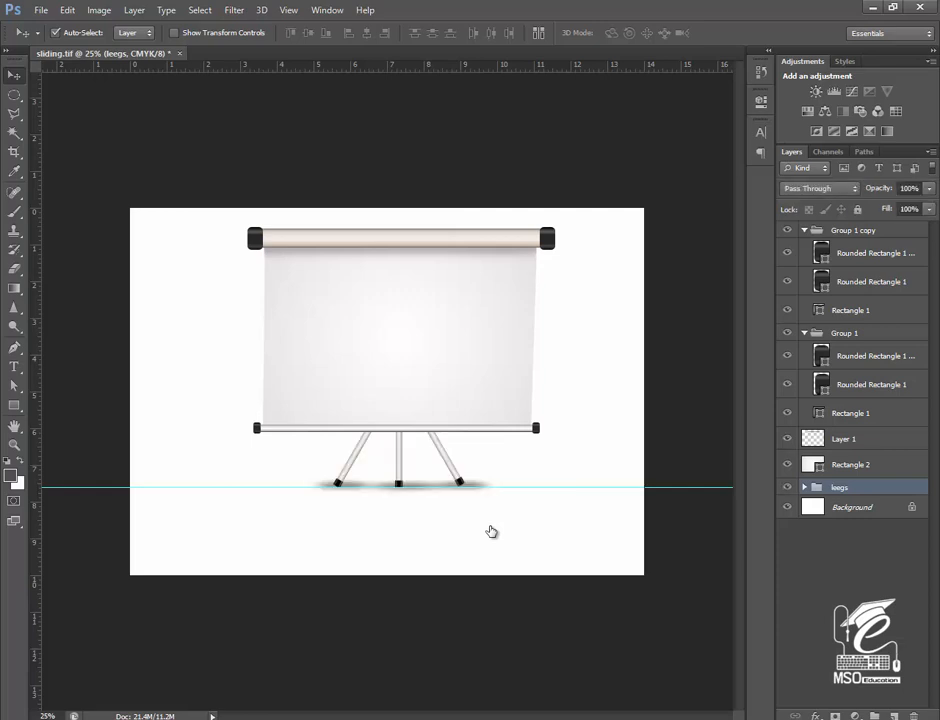